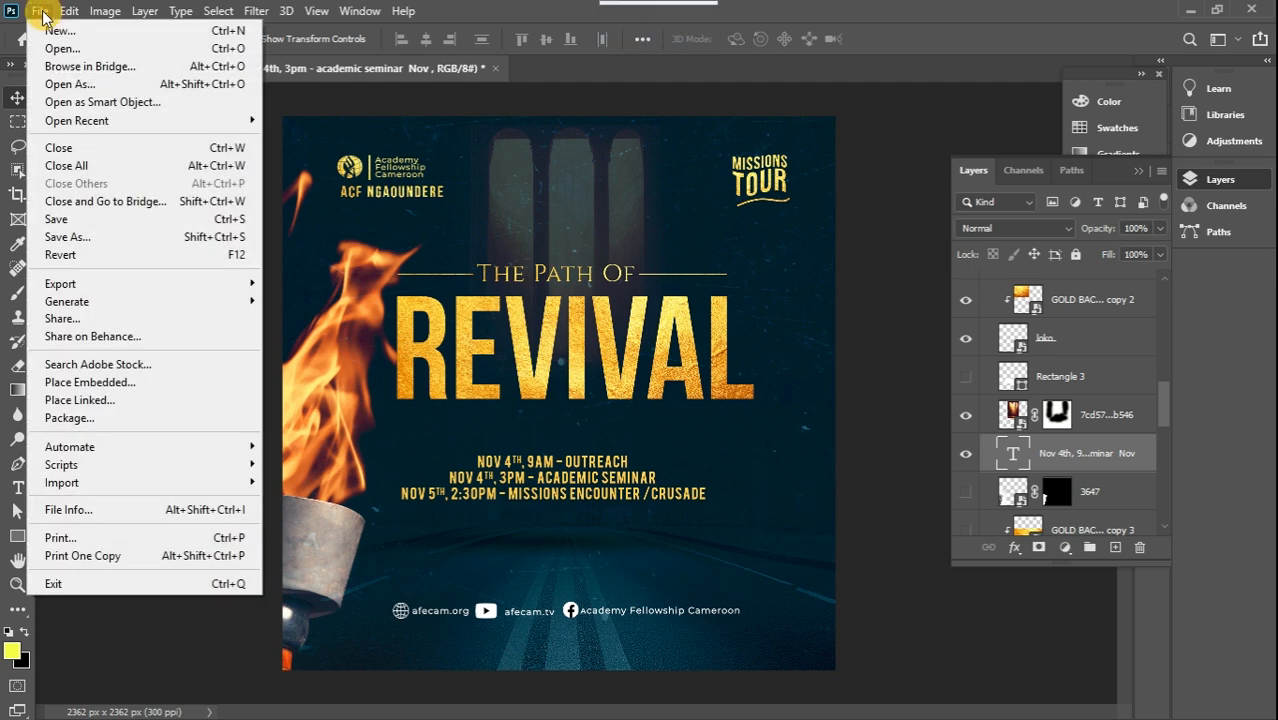
Step: Create a new 20 × 20 cm RGB document at 300 pixels/inch with a white background
click(60, 30)
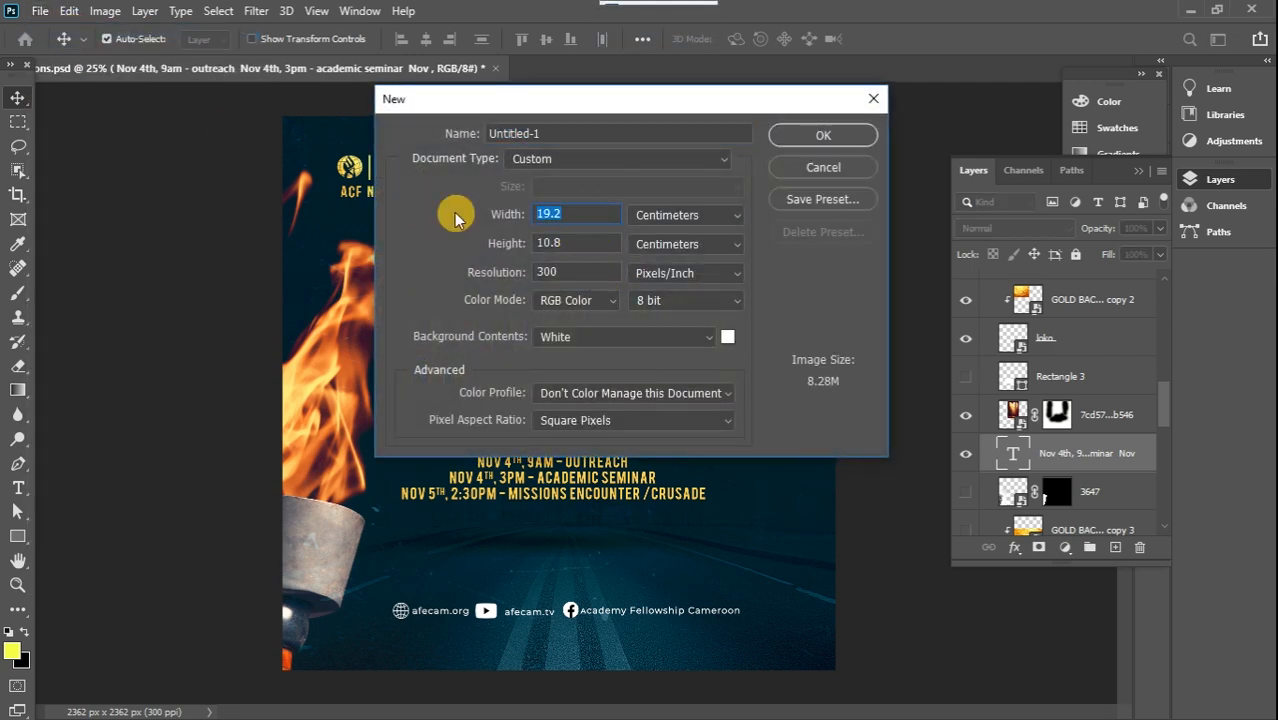
text(20)
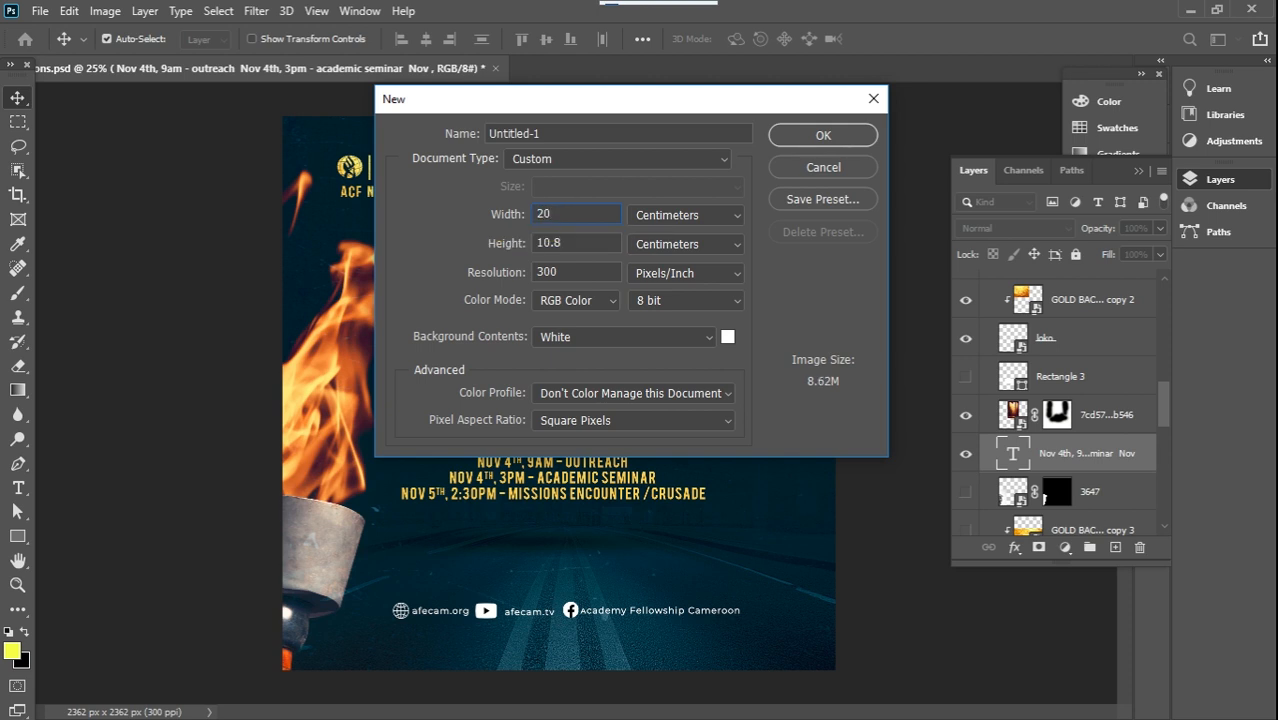
text(20)
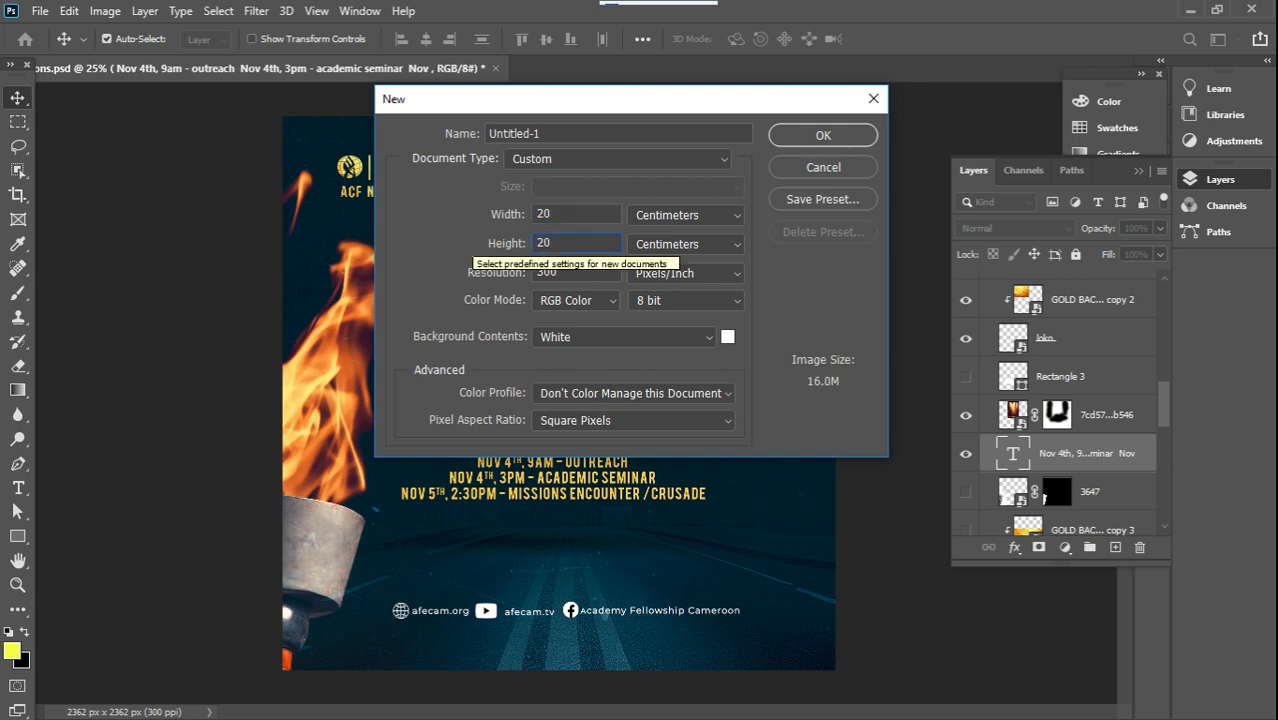
click(826, 136)
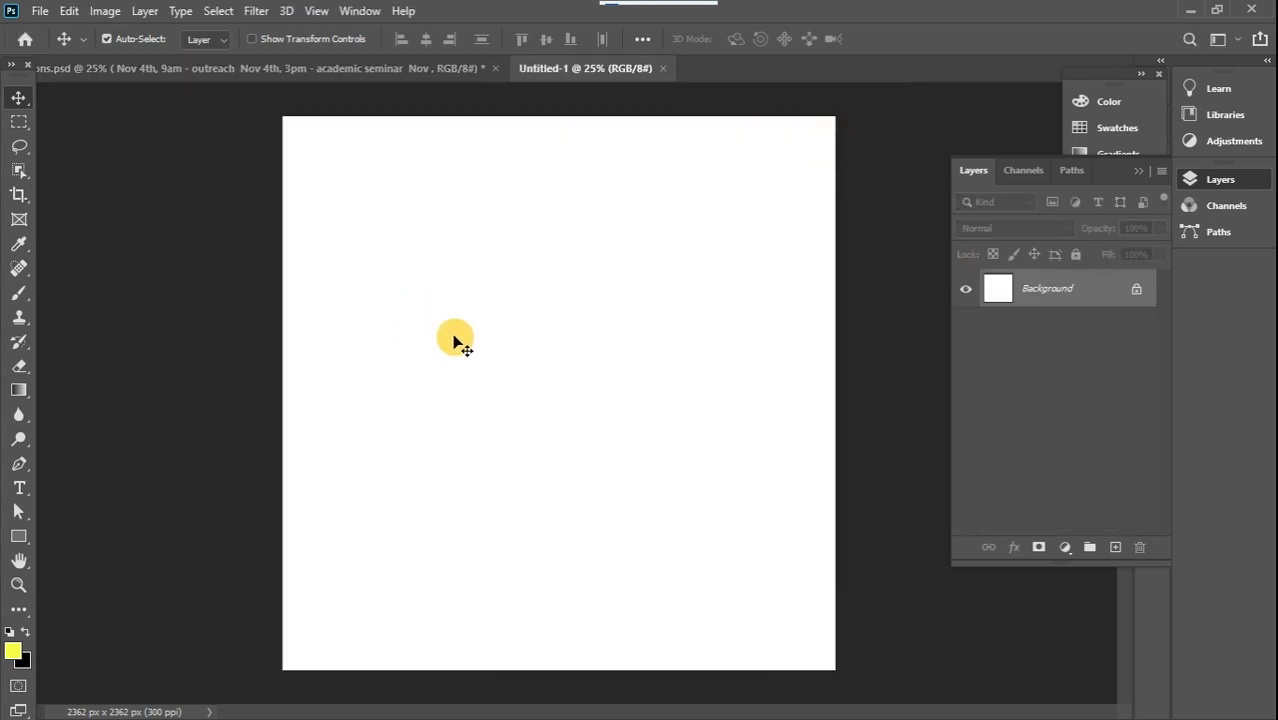
Step: Place the stylish-scratch-background image from the excercies files folder into the blank Untitled-1 document
click(273, 63)
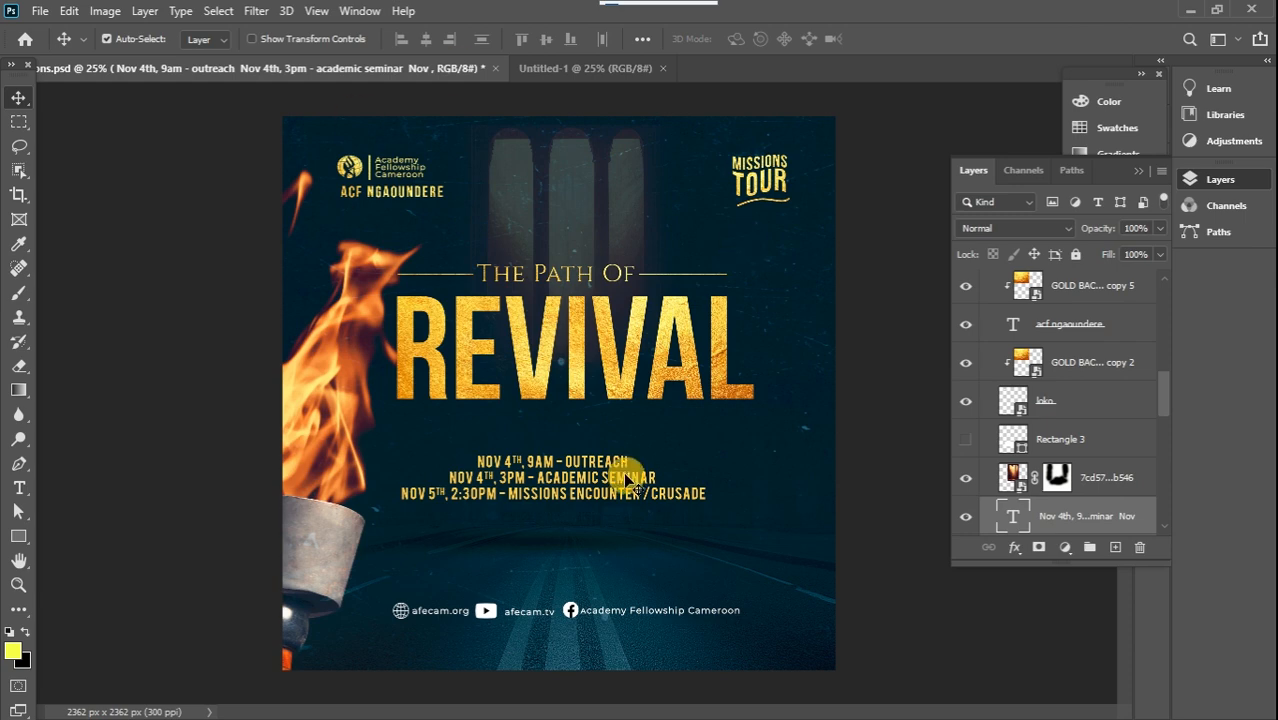
click(555, 69)
mouse_move(1260, 313)
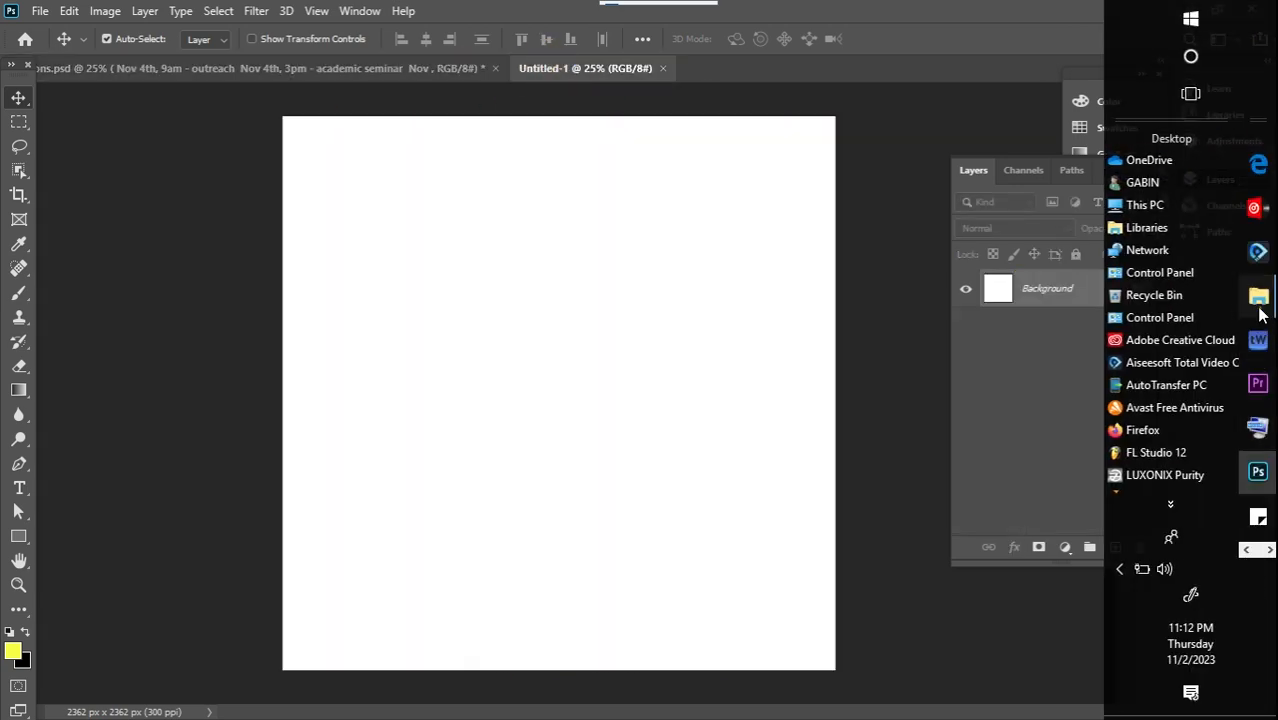
click(1132, 88)
click(453, 540)
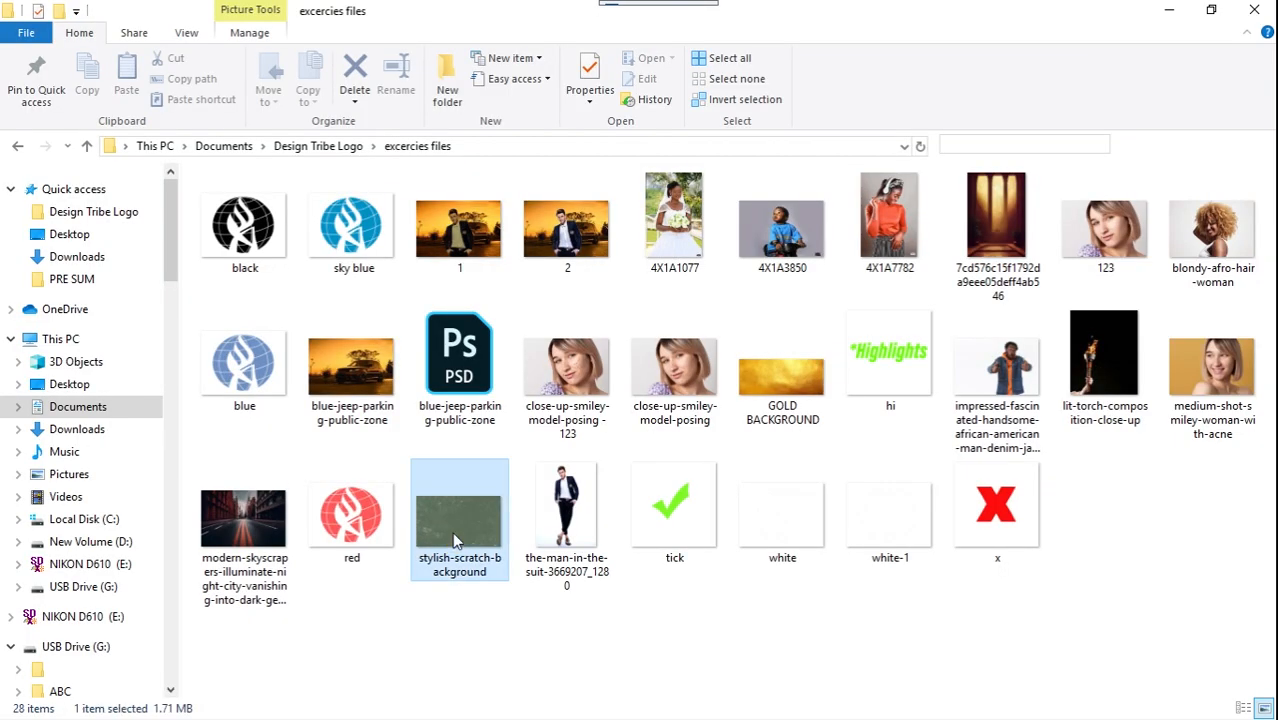
drag(453, 540, 489, 381)
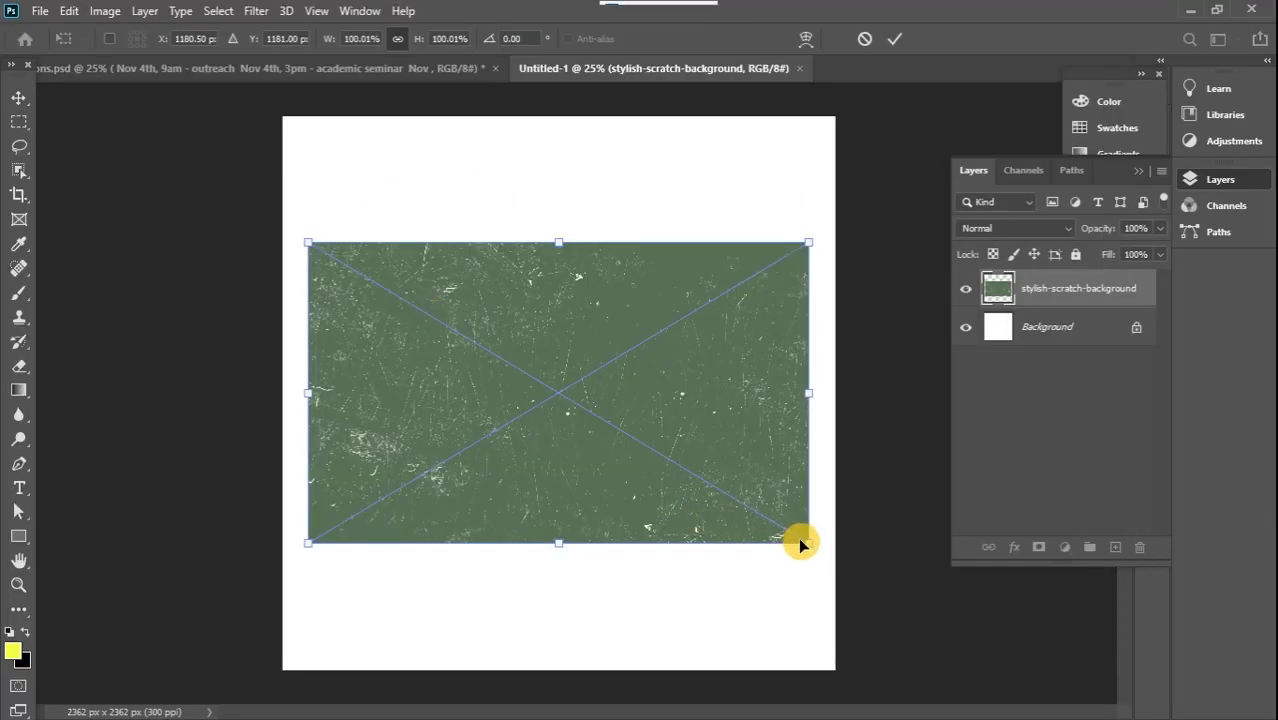
Step: Scale the placed scratch texture up to about 240% so it covers the whole canvas, and commit the transform
drag(806, 542, 1190, 715)
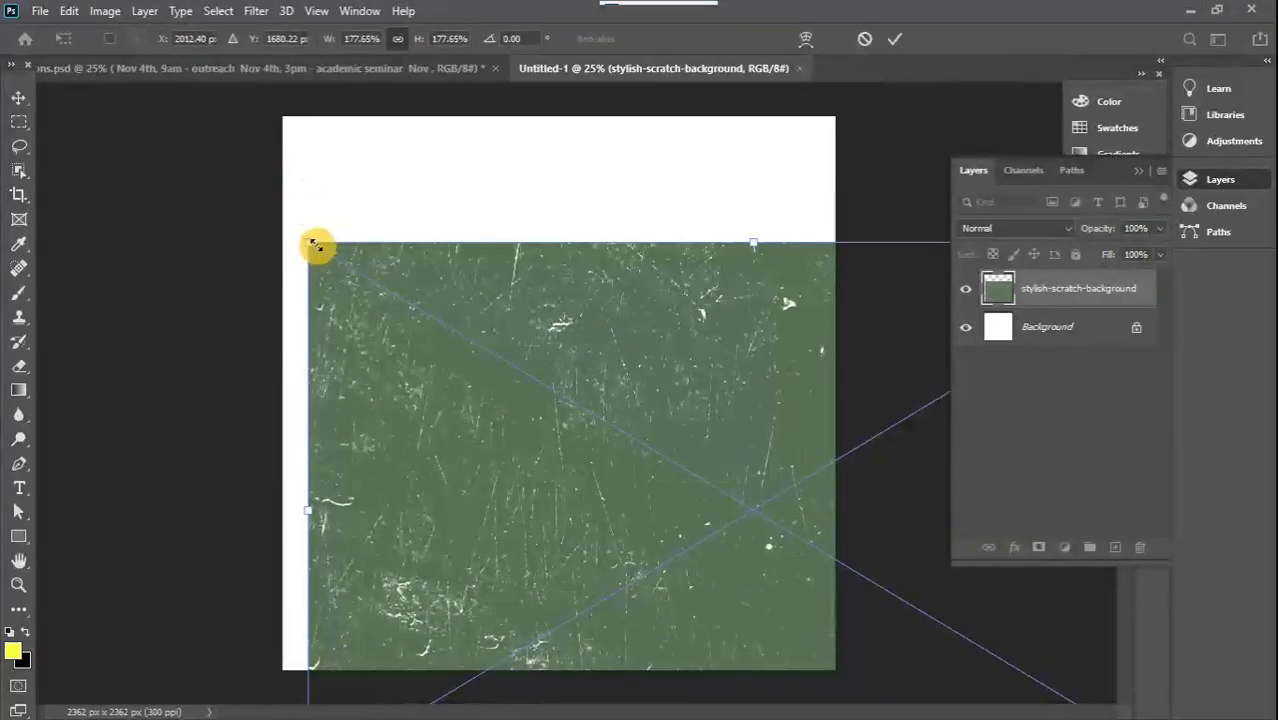
drag(310, 244, 18, 42)
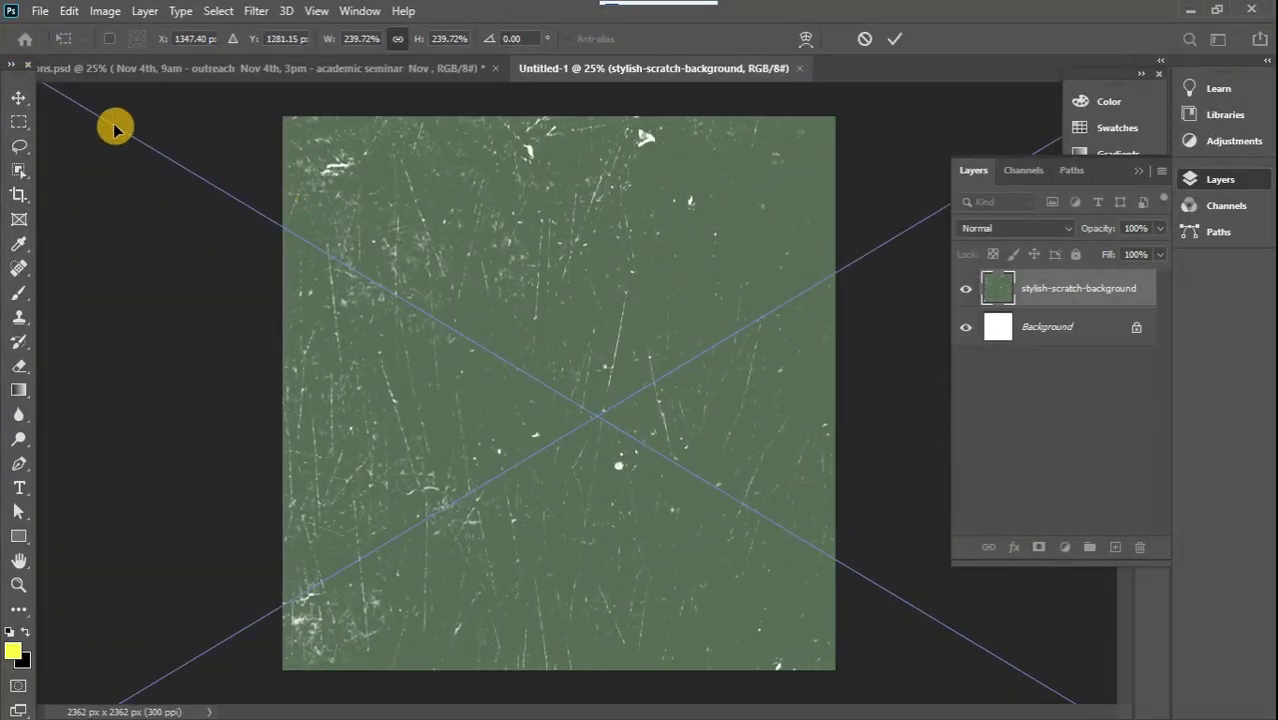
click(19, 96)
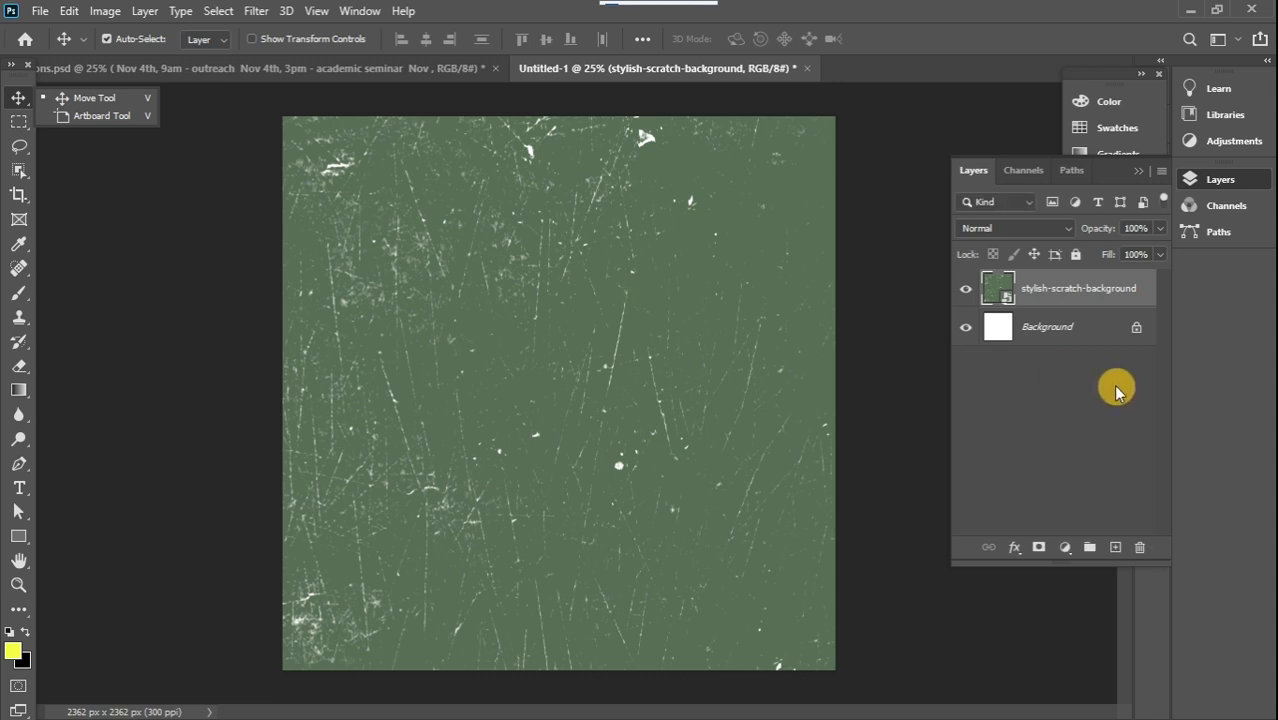
Step: Add a dark teal solid color fill layer (#0c2737) above the scratch texture and set its blend mode to Color
click(1063, 553)
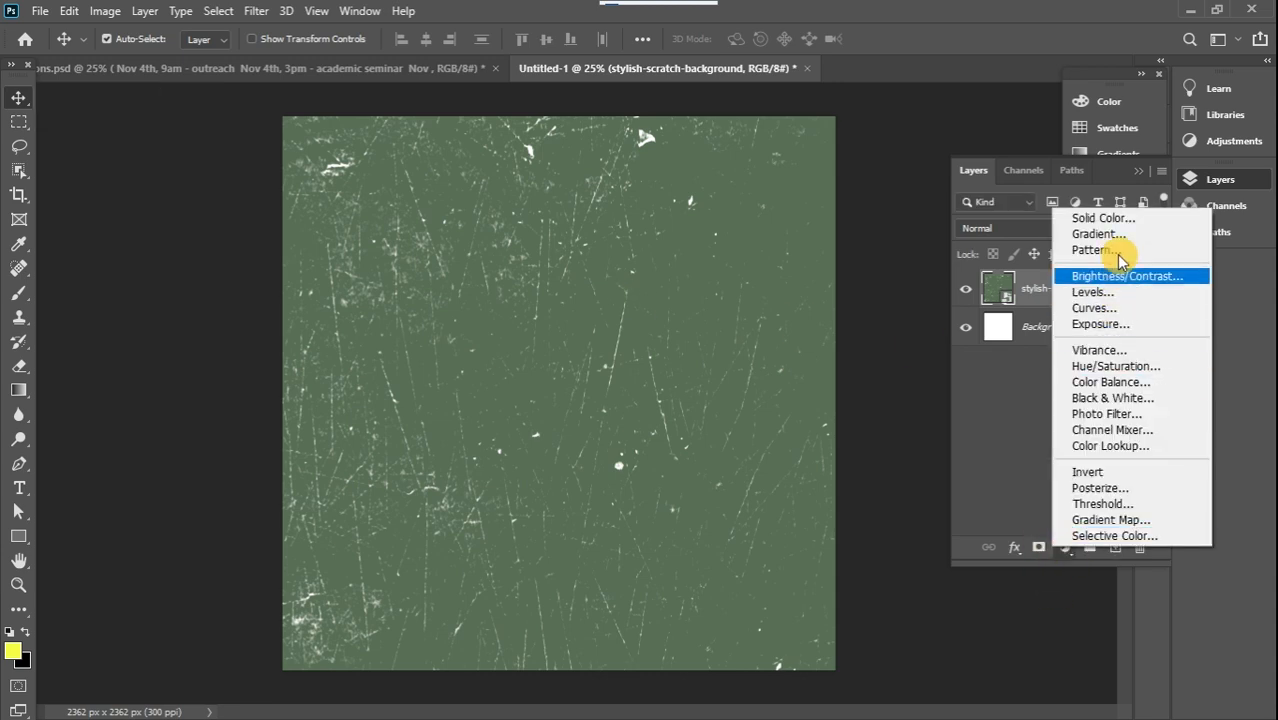
click(1117, 222)
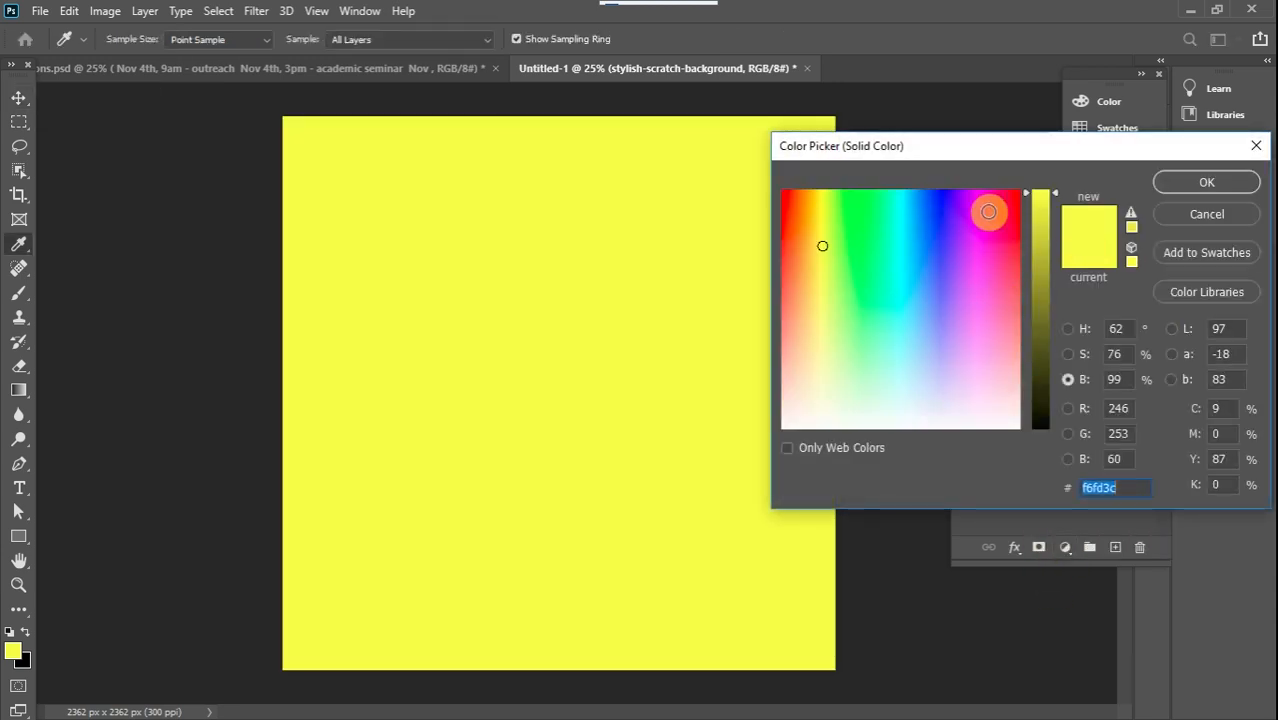
click(928, 220)
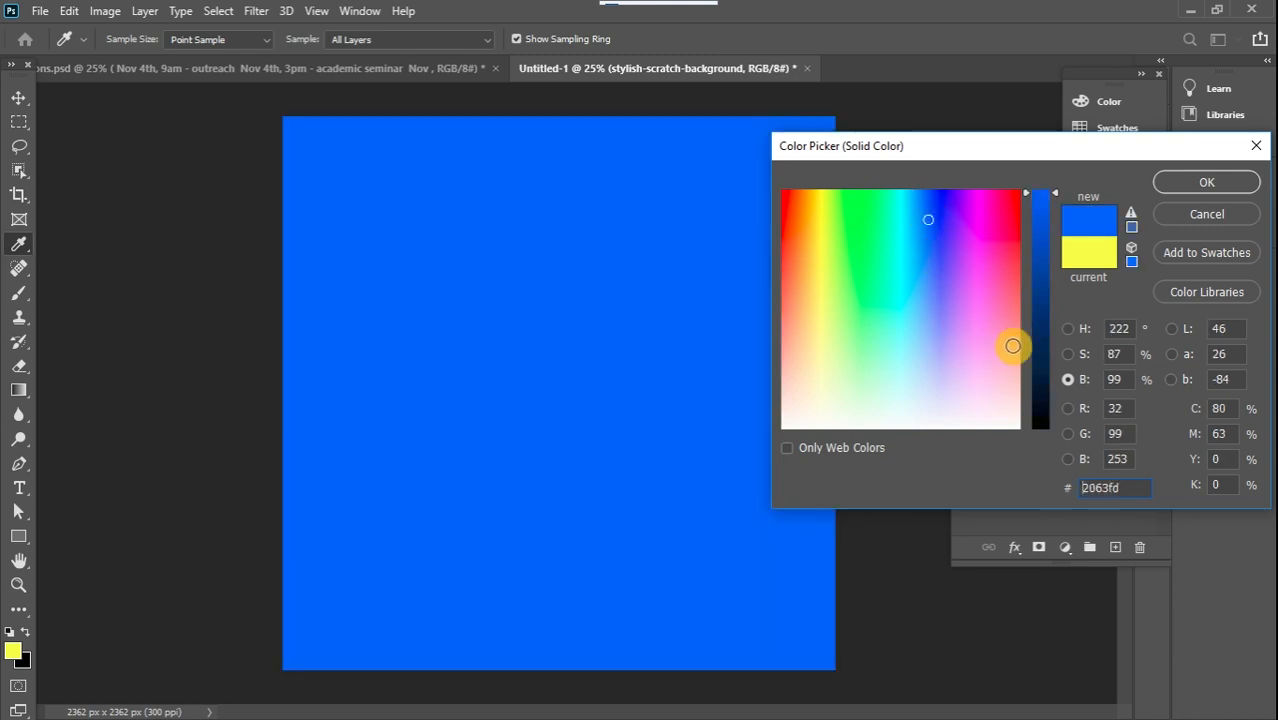
click(1038, 376)
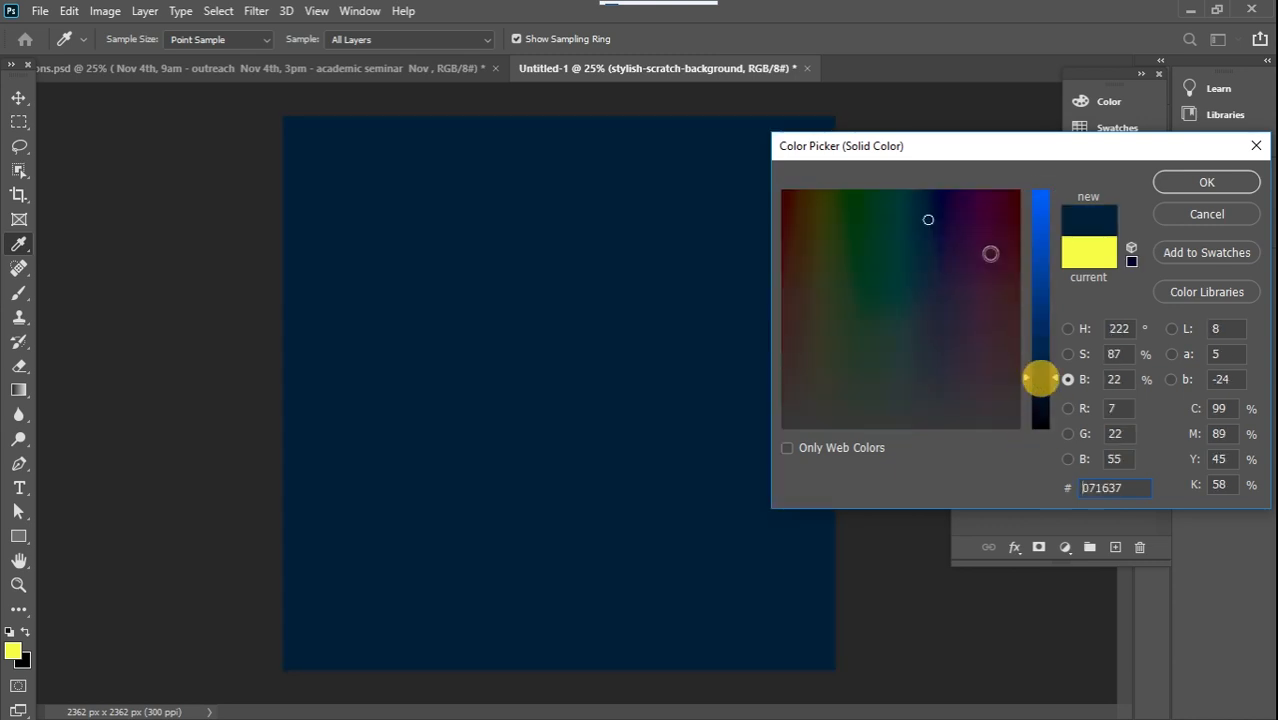
click(884, 202)
drag(886, 220, 911, 238)
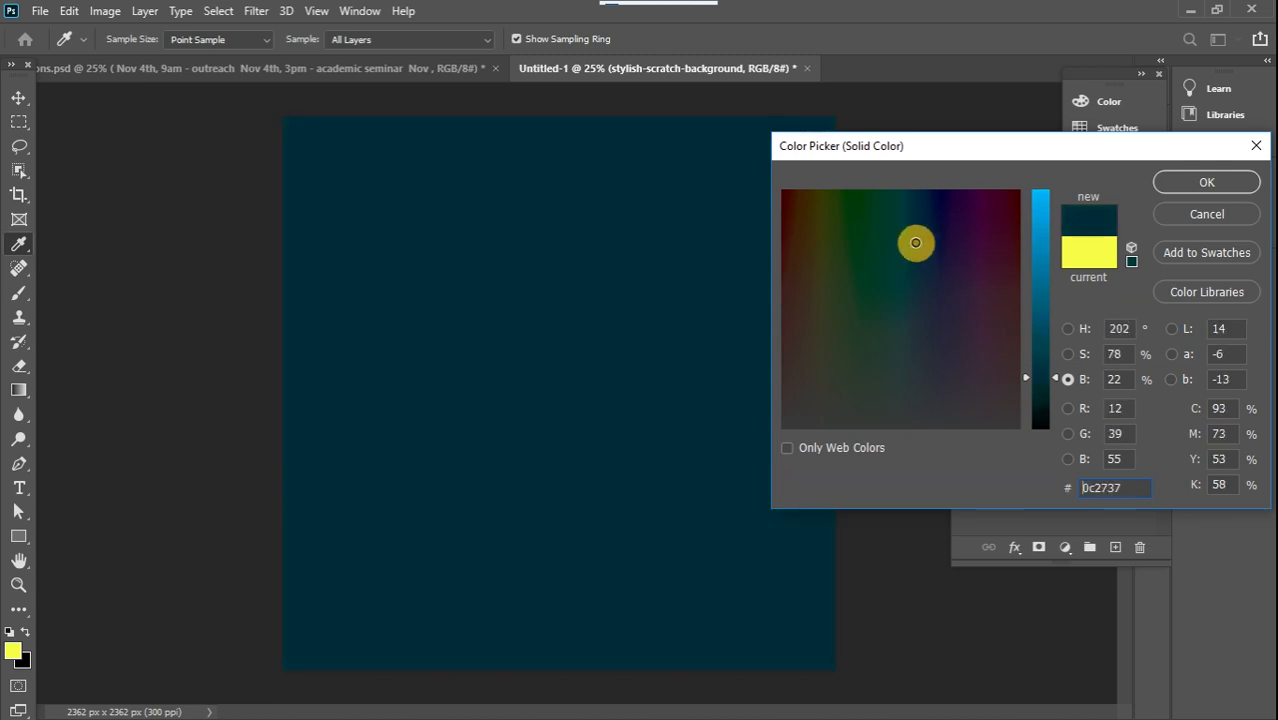
click(1207, 184)
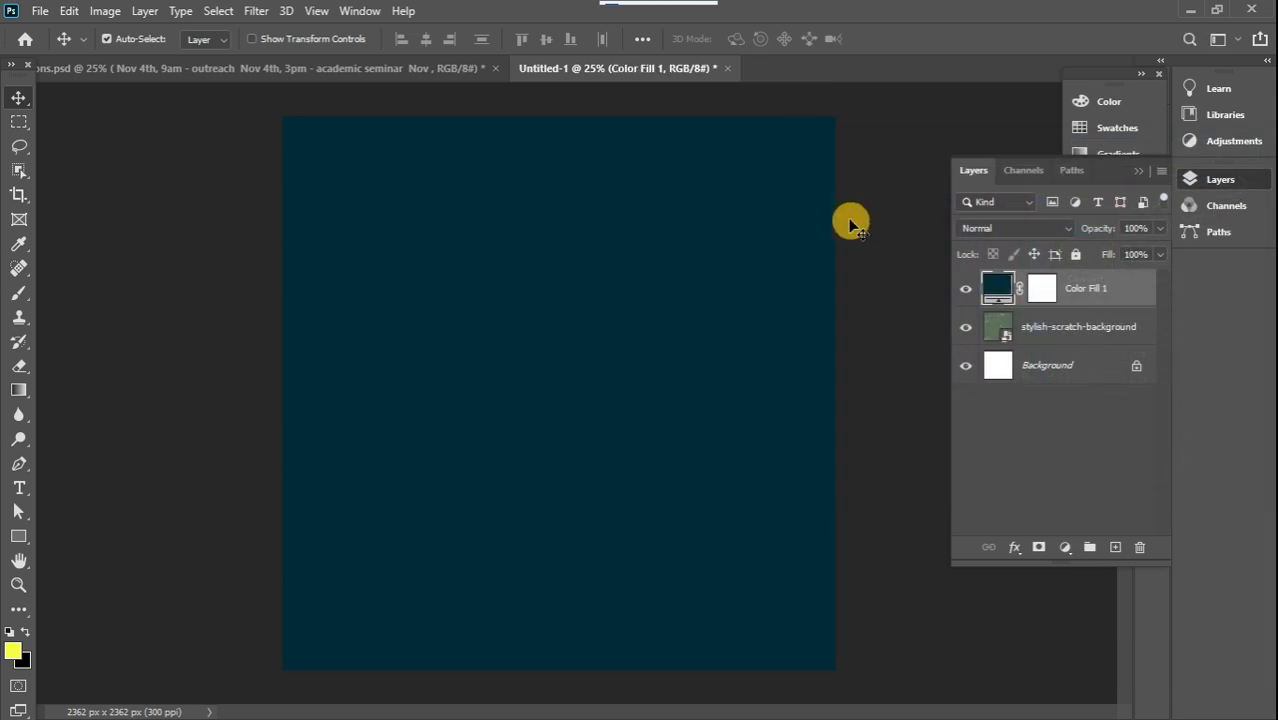
click(1008, 228)
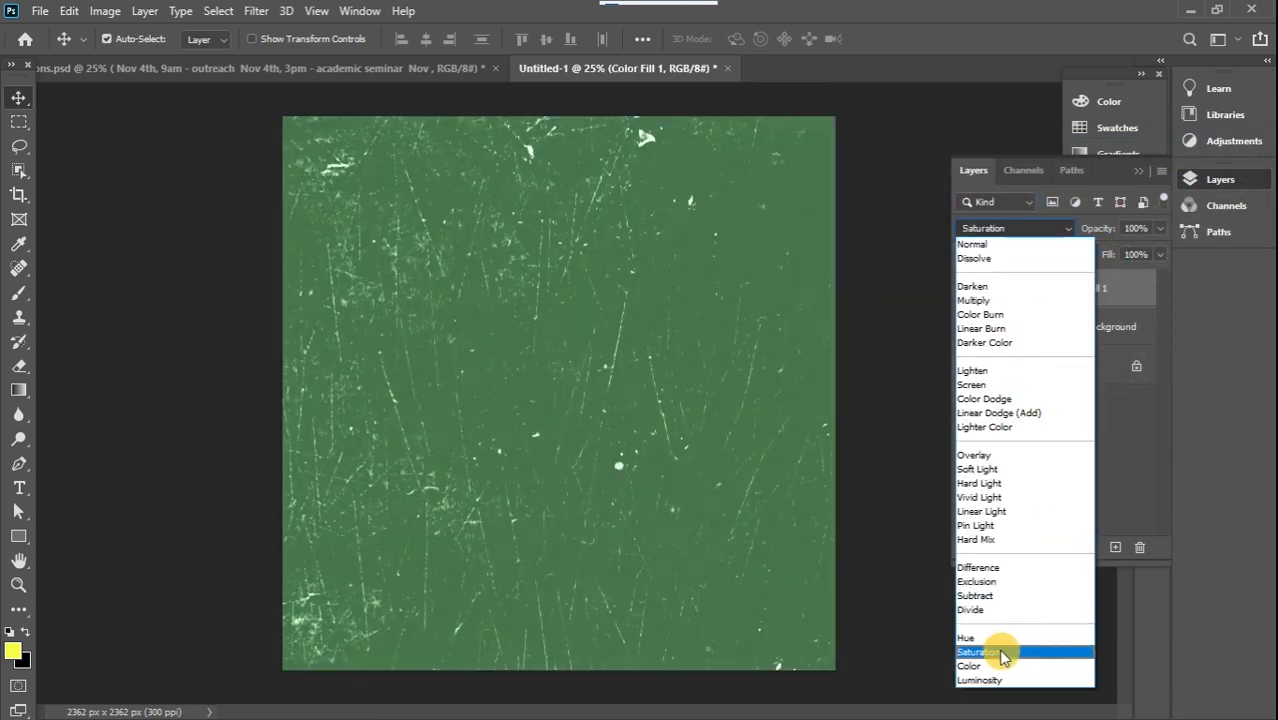
click(988, 666)
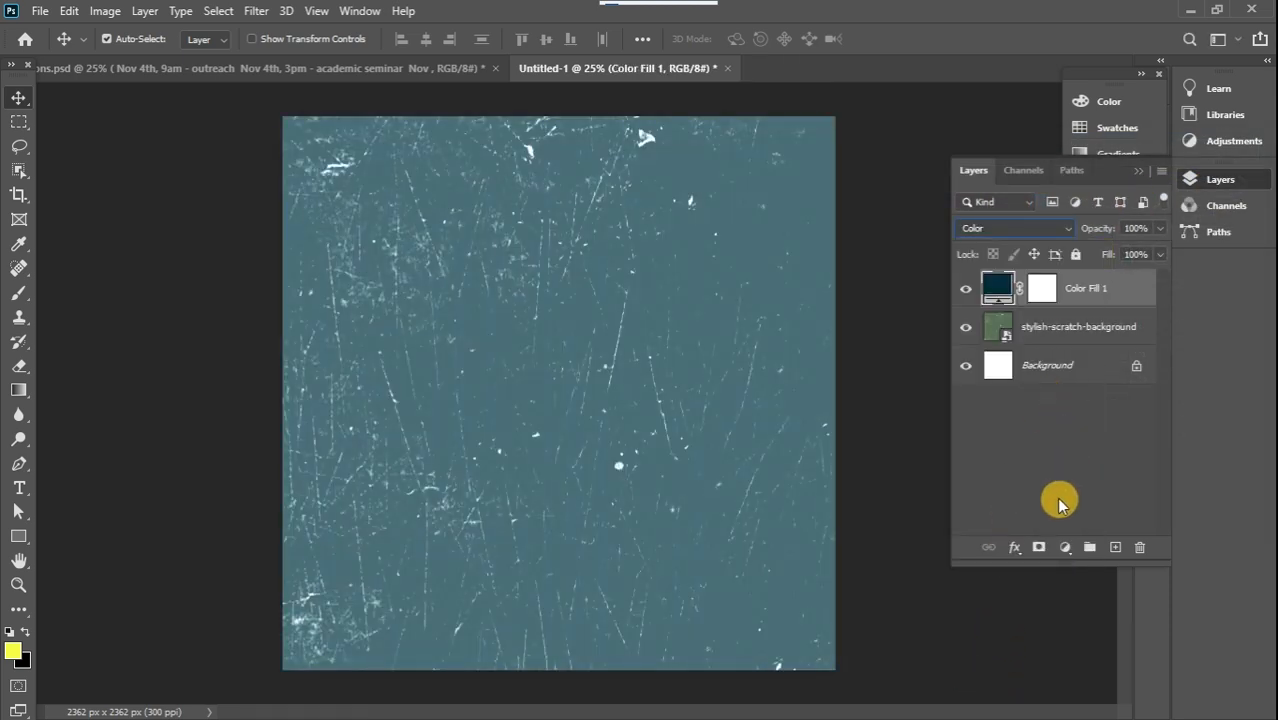
Step: Add a Levels adjustment layer above the color fill and darken the midtones to 0.38
click(1064, 547)
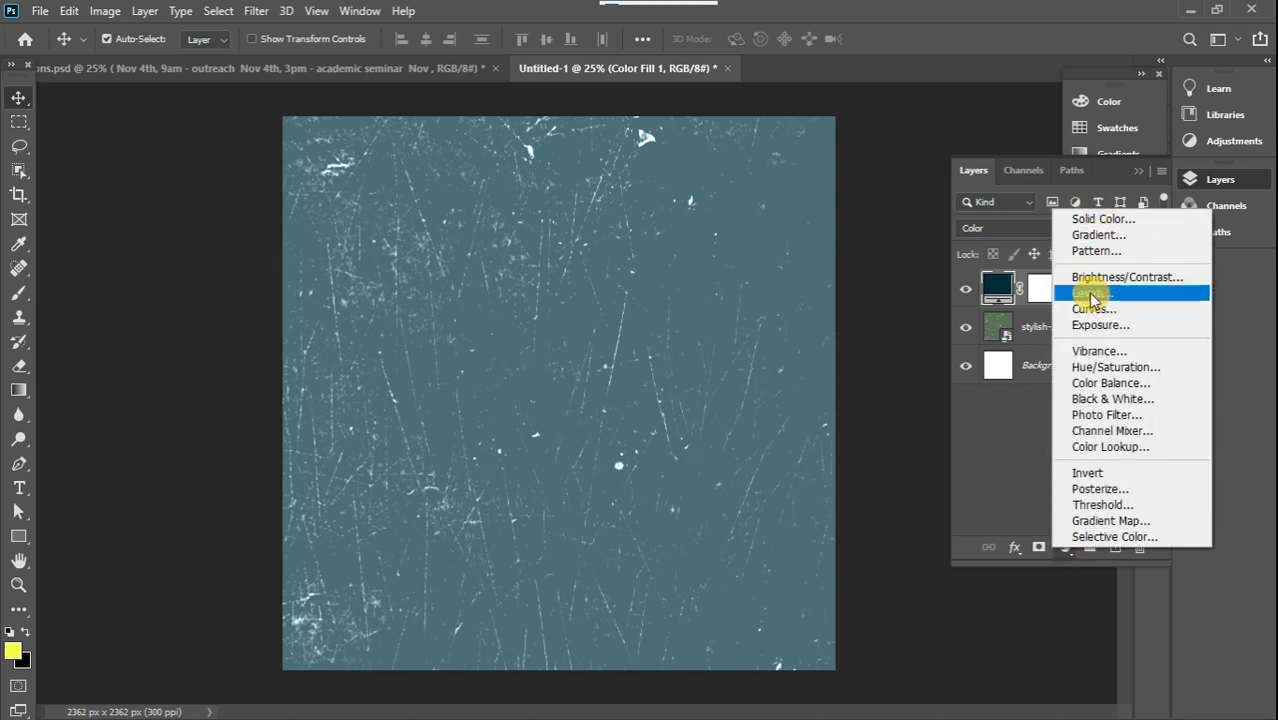
click(1098, 311)
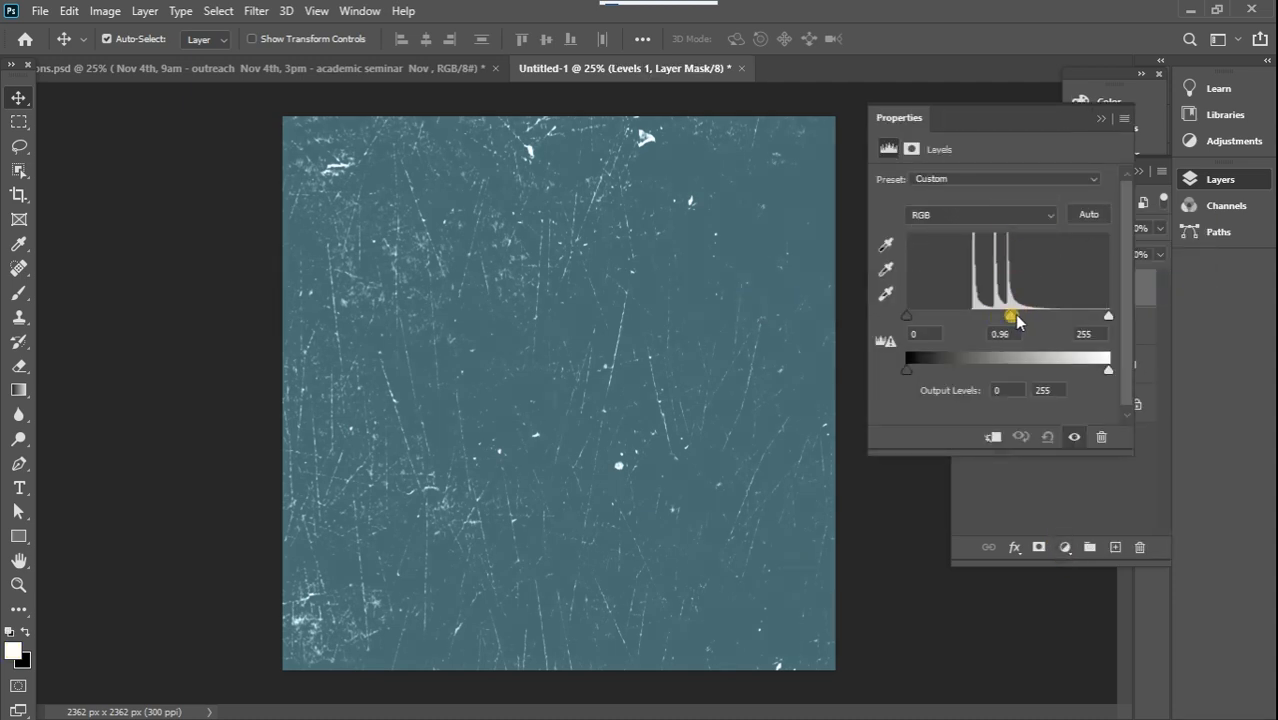
drag(1016, 320, 1055, 319)
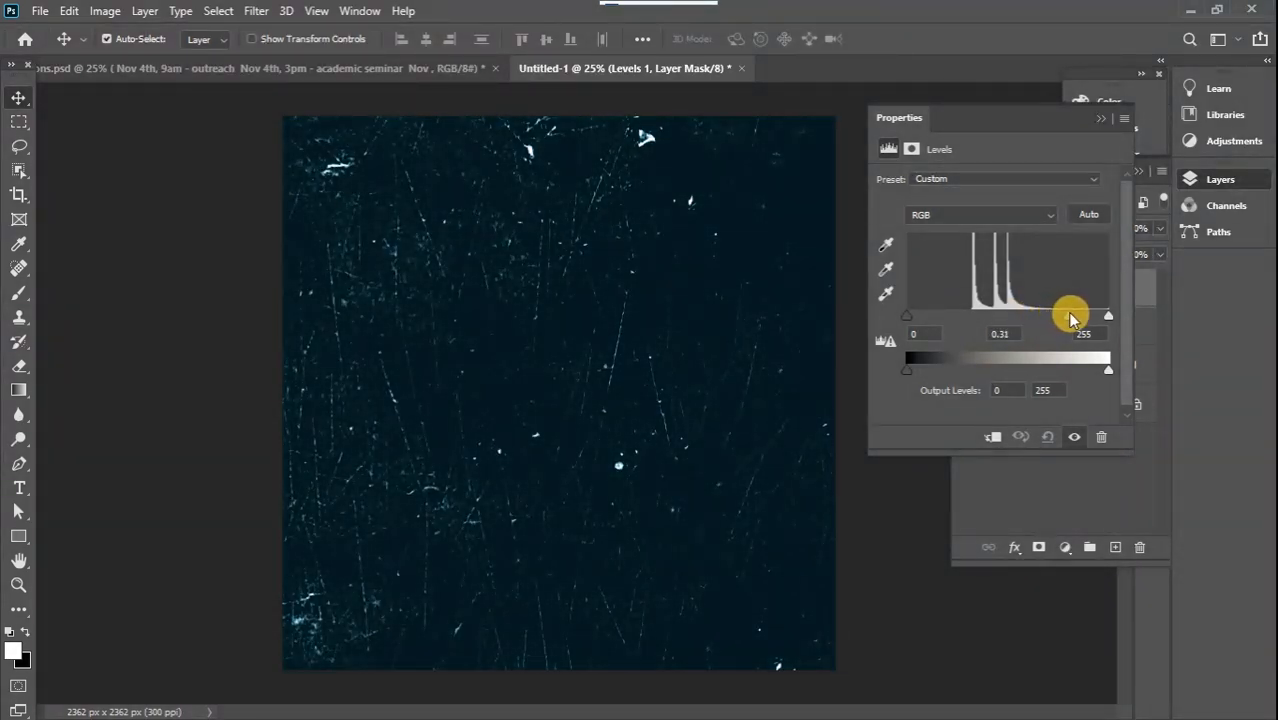
drag(1068, 316, 1061, 316)
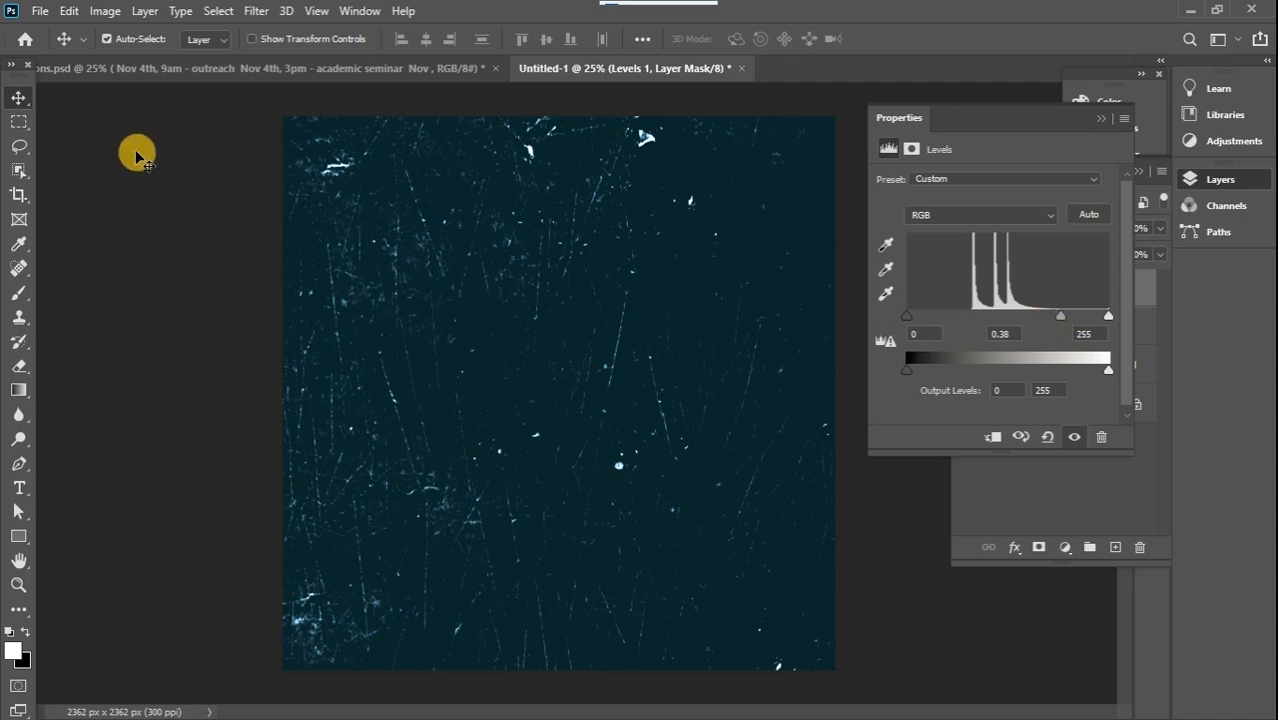
click(1108, 124)
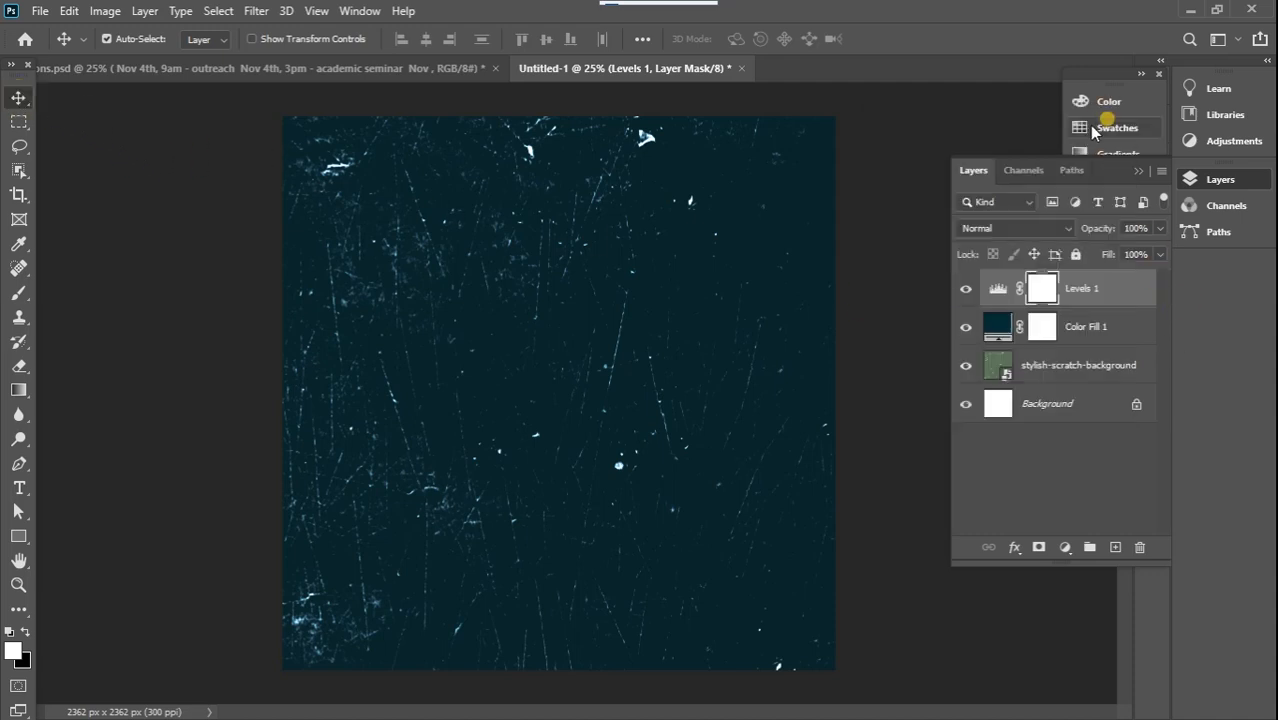
Step: Place the modern-skyscrapers street image from the excercies files folder, scaled to about 25% and positioned across the canvas's lower part
mouse_move(1270, 290)
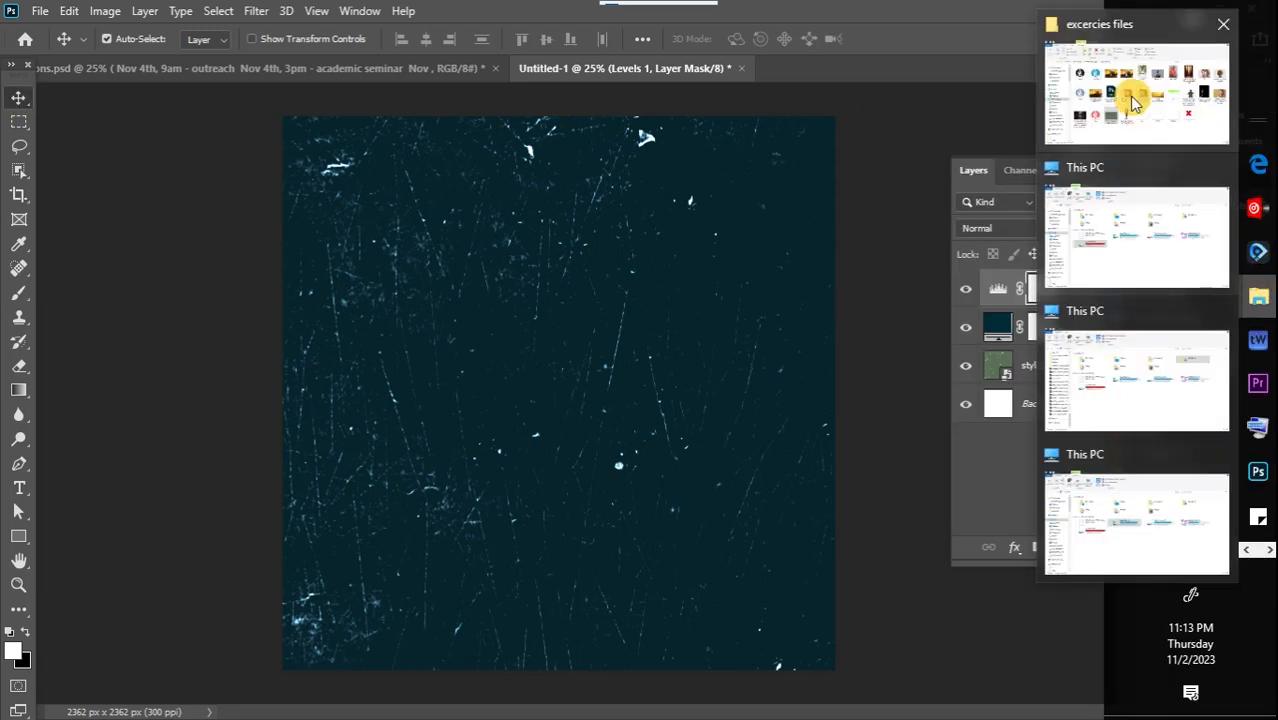
click(1127, 86)
drag(240, 528, 572, 441)
mouse_move(838, 348)
mouse_down()
mouse_move(872, 318)
mouse_move(846, 337)
mouse_up()
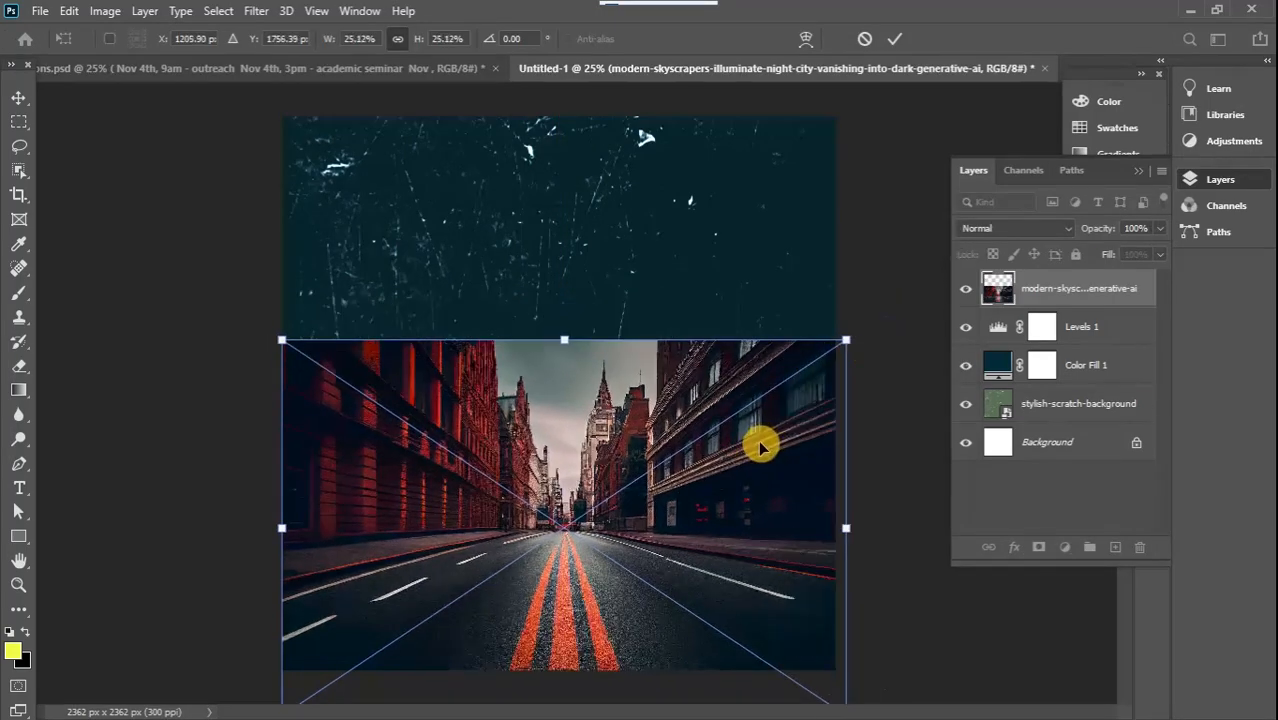
drag(759, 442, 760, 468)
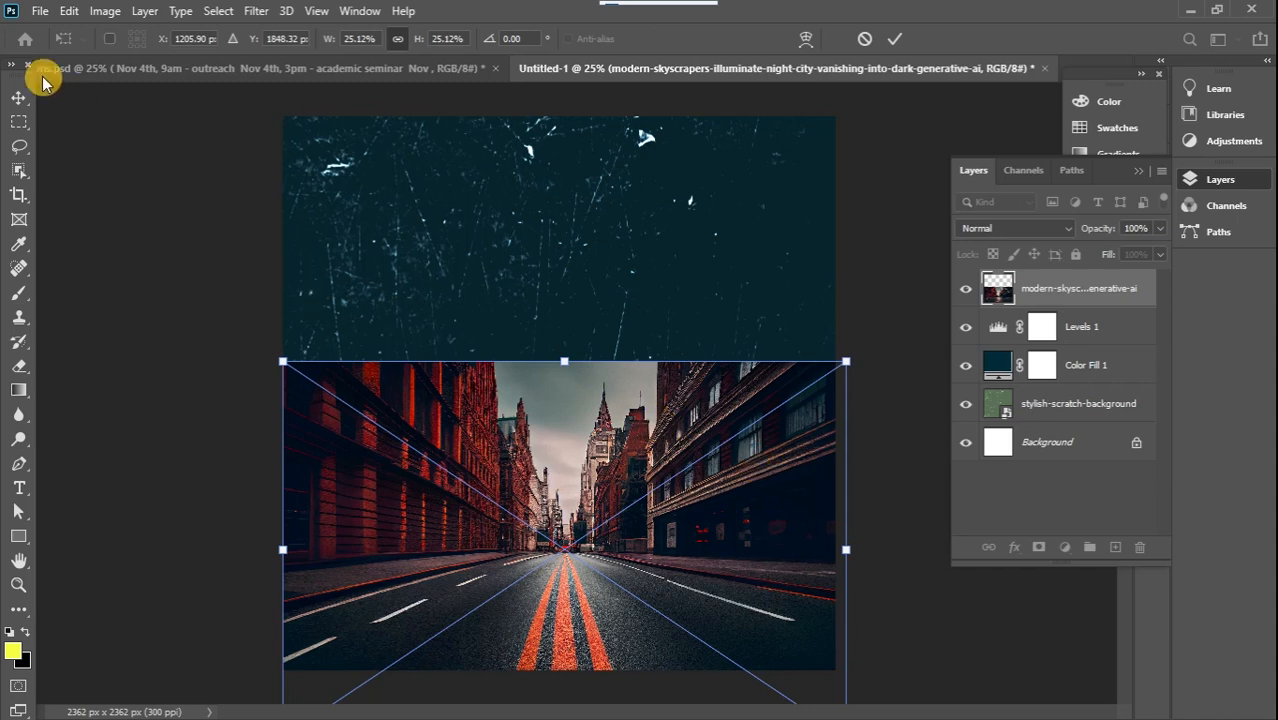
click(19, 97)
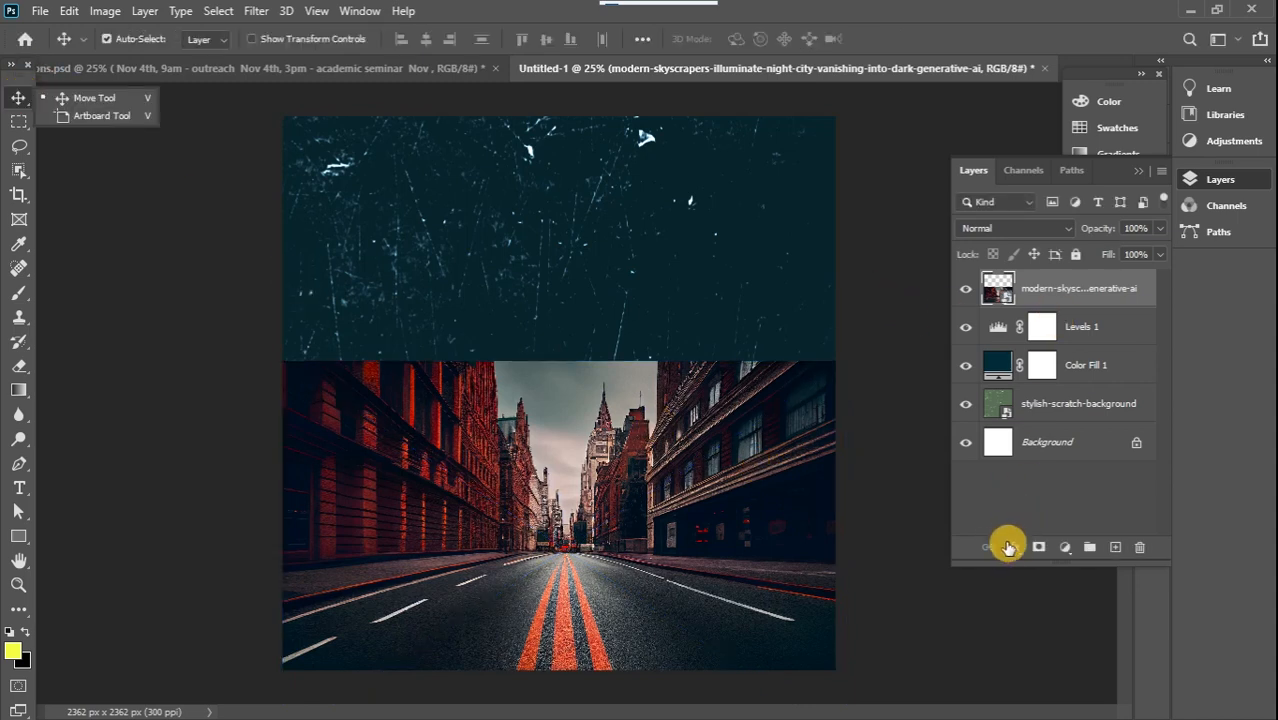
Step: Add a layer mask to the street image and prepare a soft black brush of 354 px with 0% hardness
click(1037, 550)
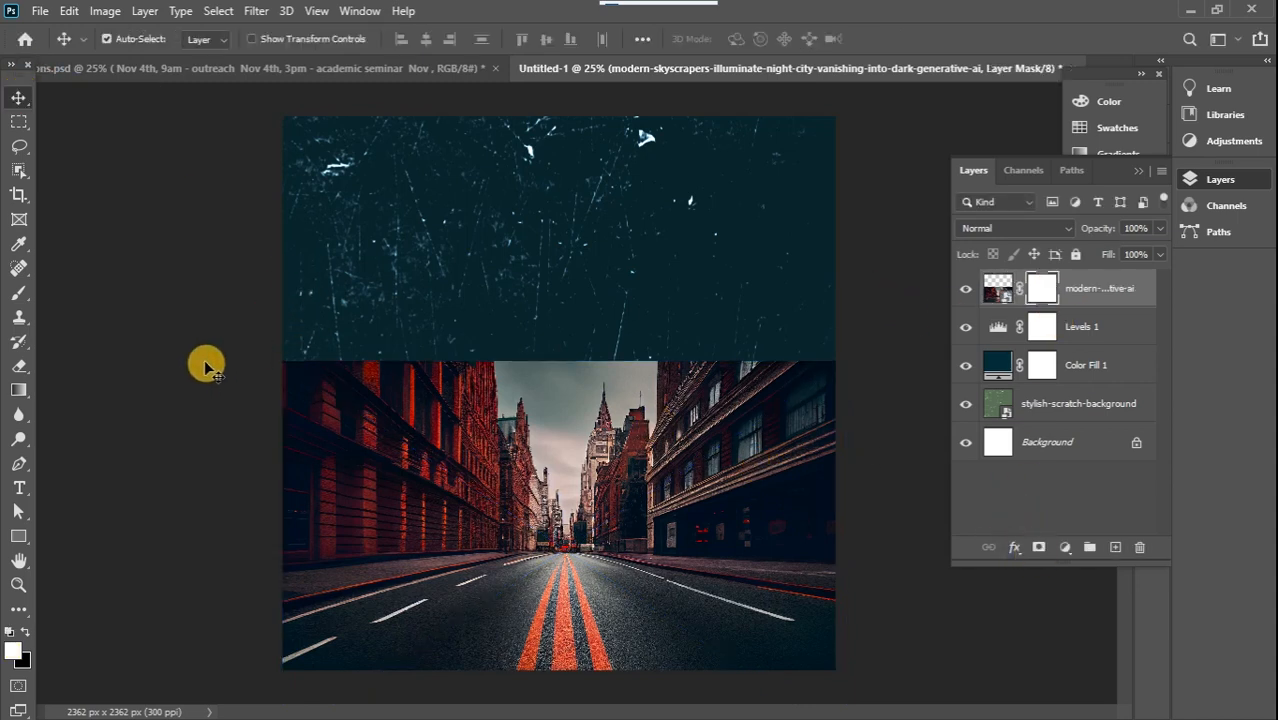
click(19, 296)
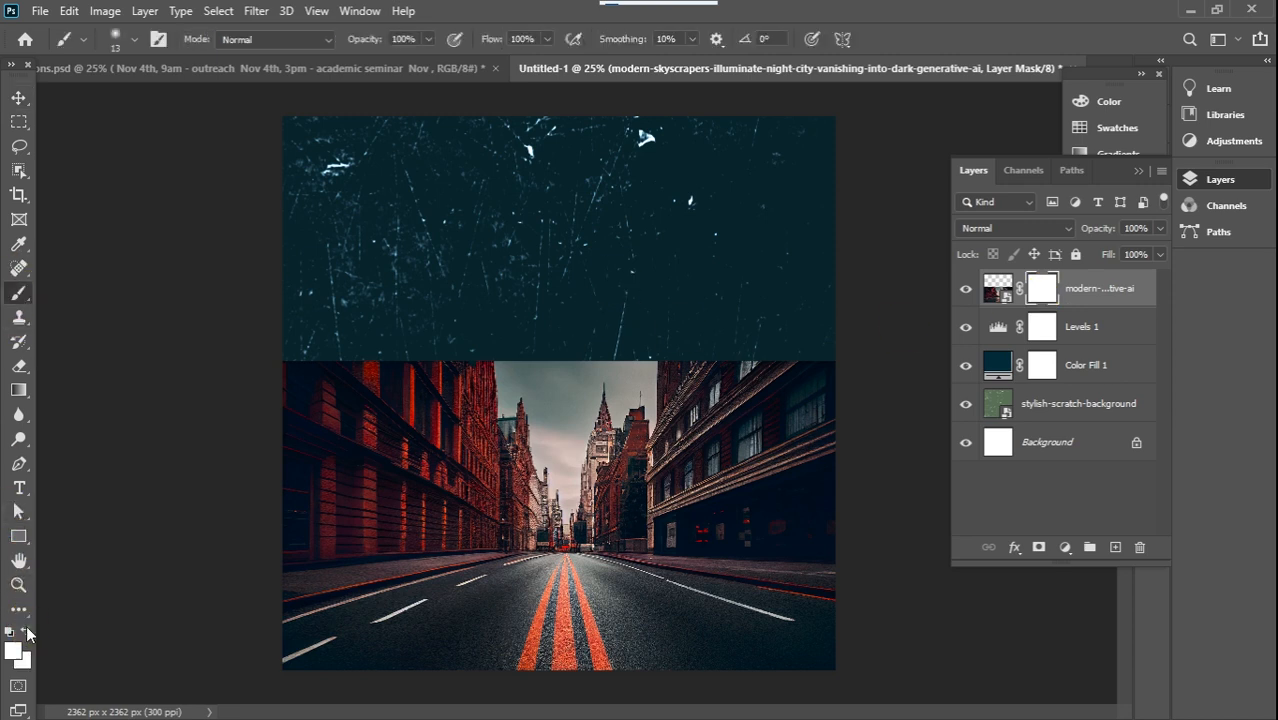
right_click(491, 294)
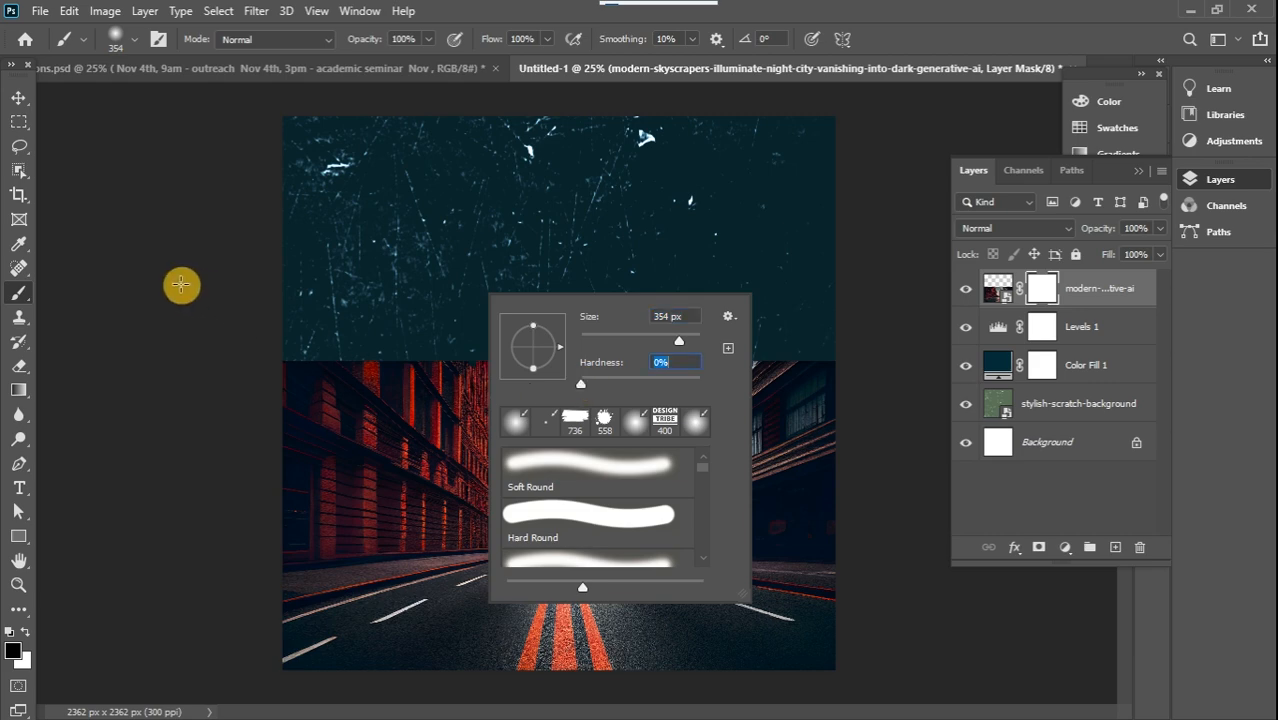
click(181, 284)
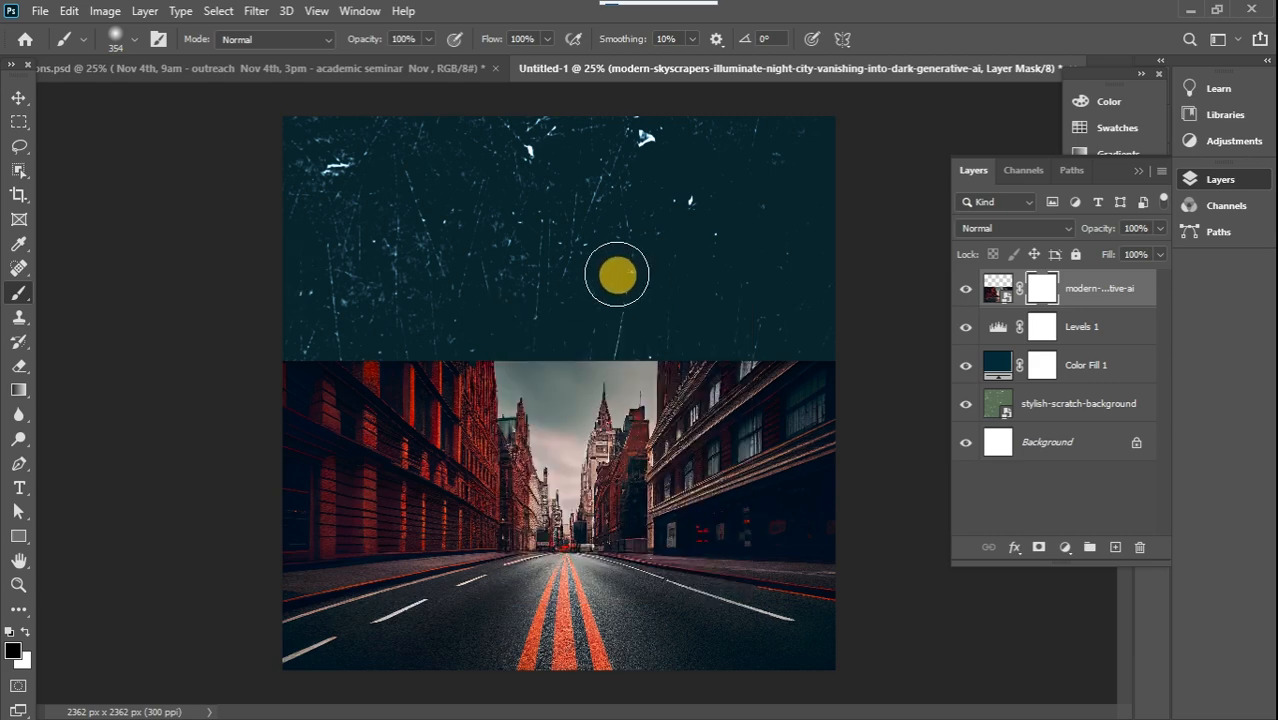
Step: Enlarge the brush to 1400 px and paint on the mask to fade the buildings into the texture, keeping the road
key(bracketright)
key(bracketright)
key(bracketright)
key(bracketright)
key(bracketright)
key(bracketright)
key(bracketright)
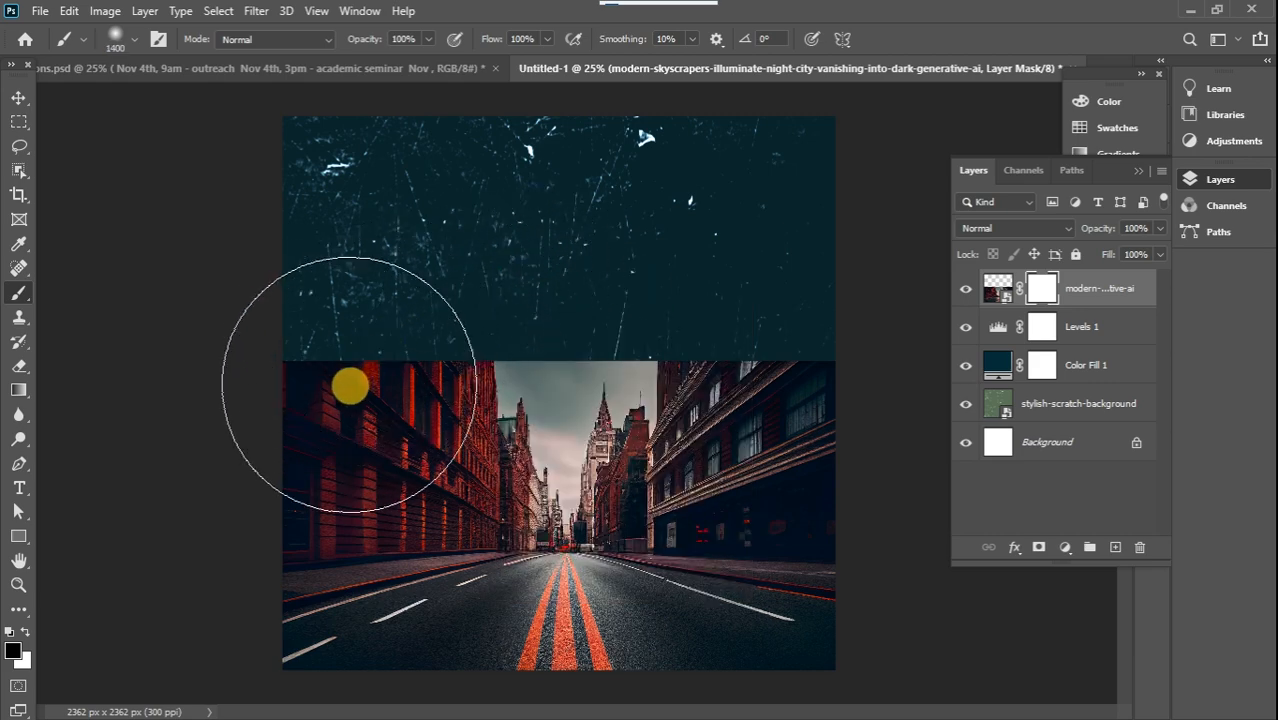
mouse_move(322, 379)
mouse_down()
mouse_move(670, 315)
mouse_move(749, 317)
mouse_up()
drag(739, 362, 260, 365)
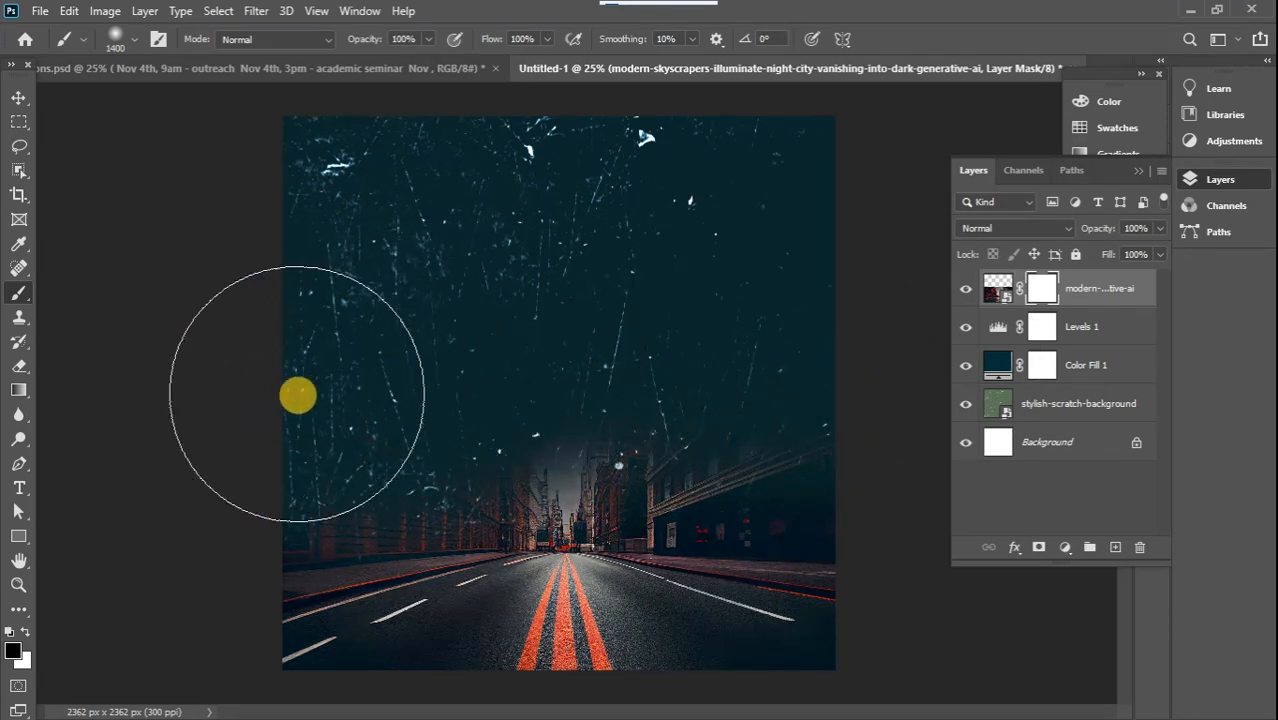
mouse_move(529, 370)
mouse_down()
mouse_move(790, 395)
mouse_move(790, 376)
mouse_move(820, 376)
mouse_move(848, 413)
mouse_move(532, 348)
mouse_move(695, 374)
mouse_move(529, 387)
mouse_up()
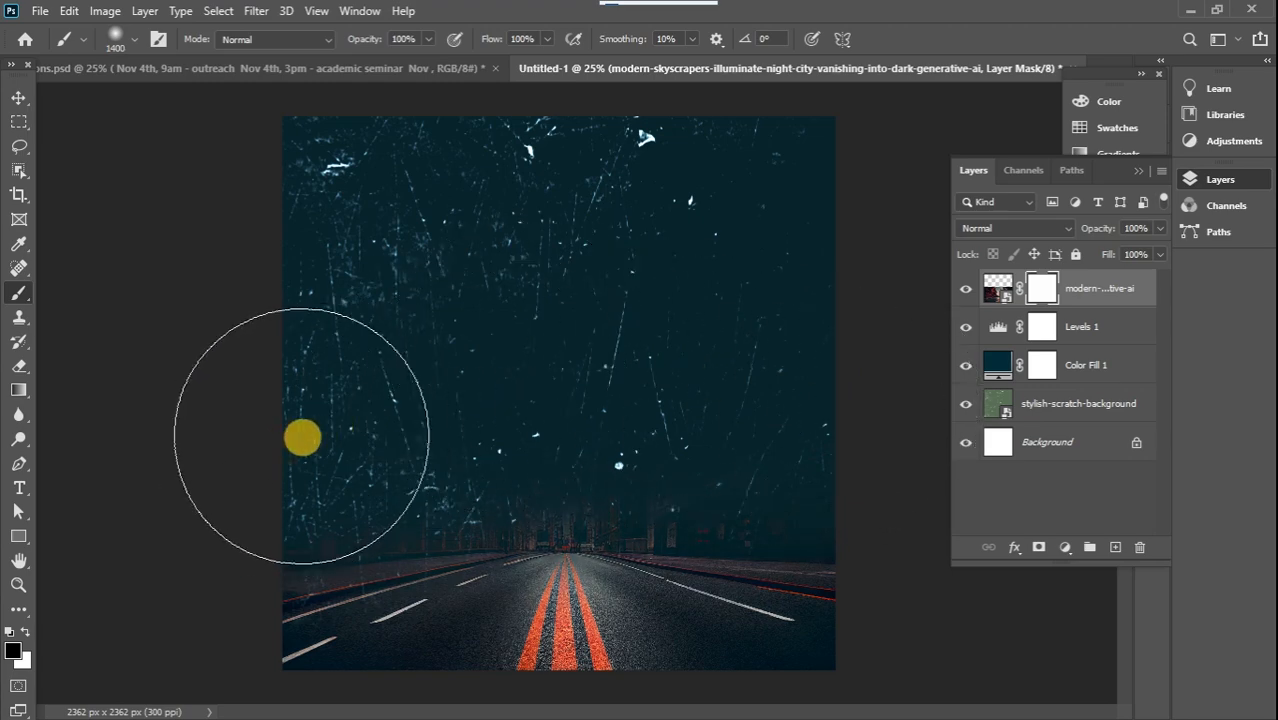
Step: Finish fading the building remnants along the street image's mask, and shift the masked image upward so more road is visible
mouse_move(832, 416)
mouse_down()
mouse_move(733, 418)
mouse_move(815, 448)
mouse_move(477, 409)
mouse_move(302, 462)
mouse_move(745, 365)
mouse_move(371, 194)
mouse_move(3, 115)
mouse_up()
click(18, 95)
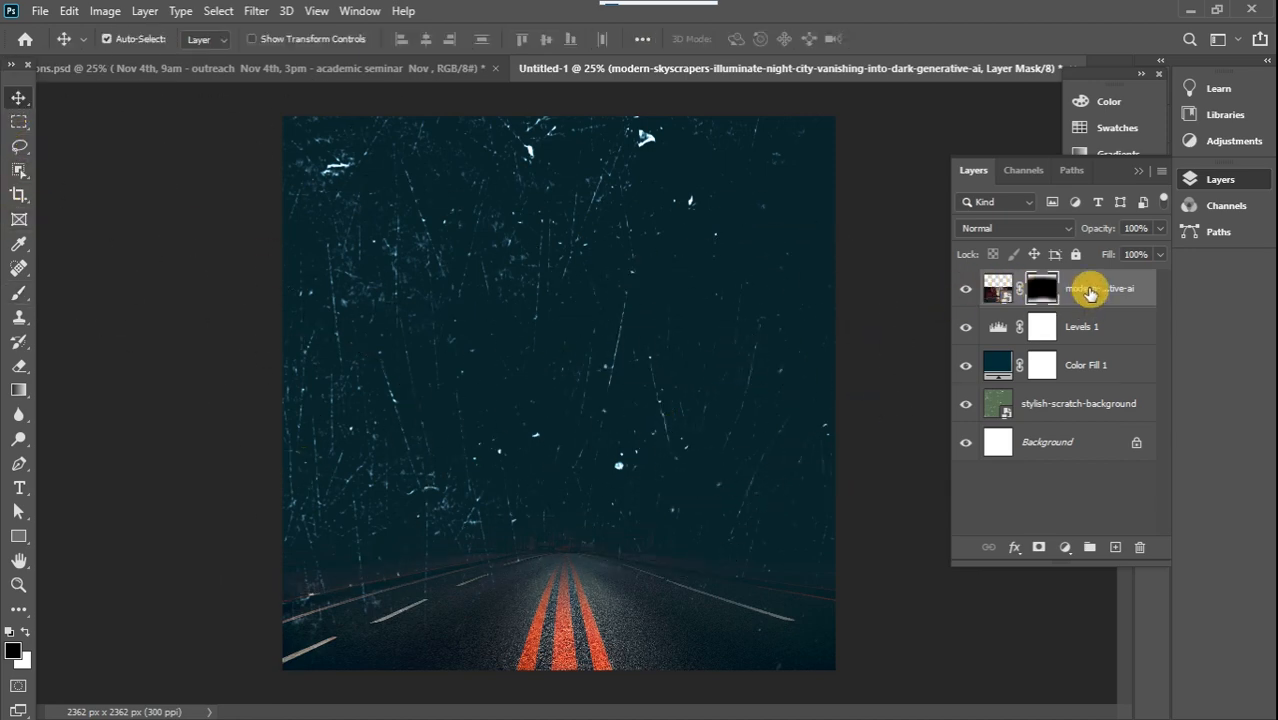
key(ctrl+t)
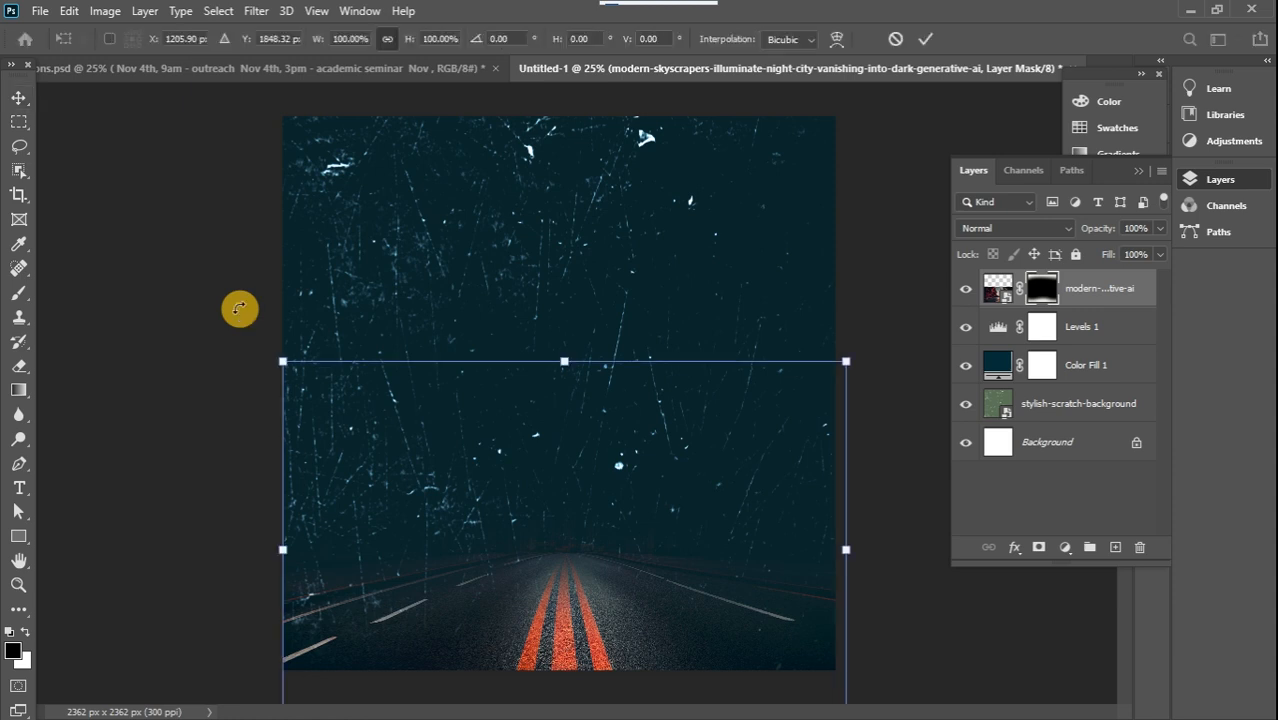
drag(565, 511, 565, 472)
click(20, 100)
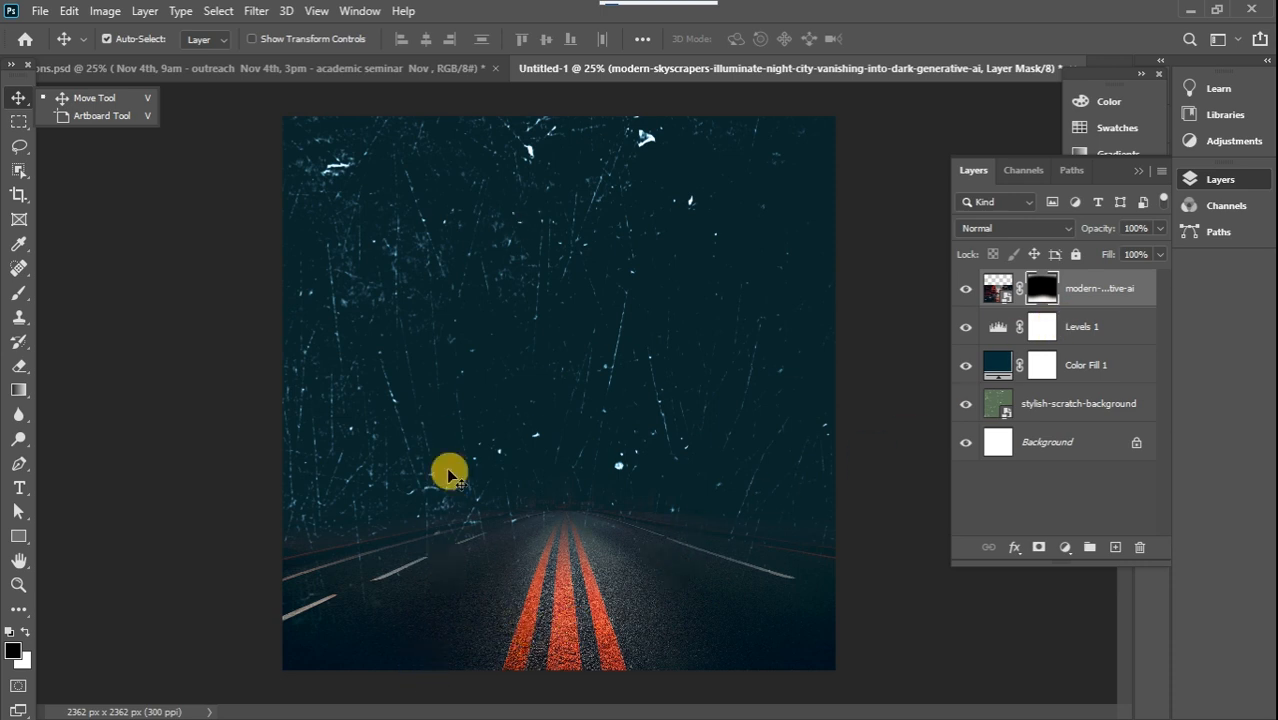
Step: Duplicate the Color Fill 1 layer and place the copy above the street image to tint the road teal
click(1122, 368)
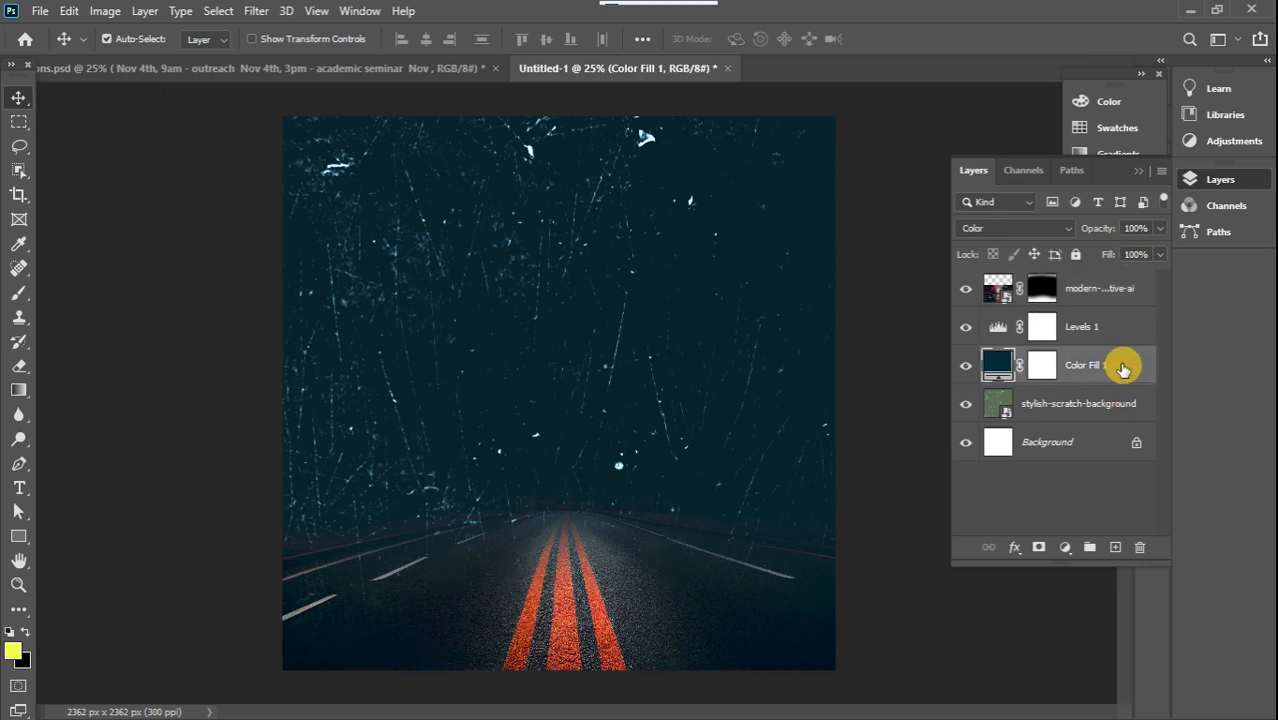
key(ctrl+j)
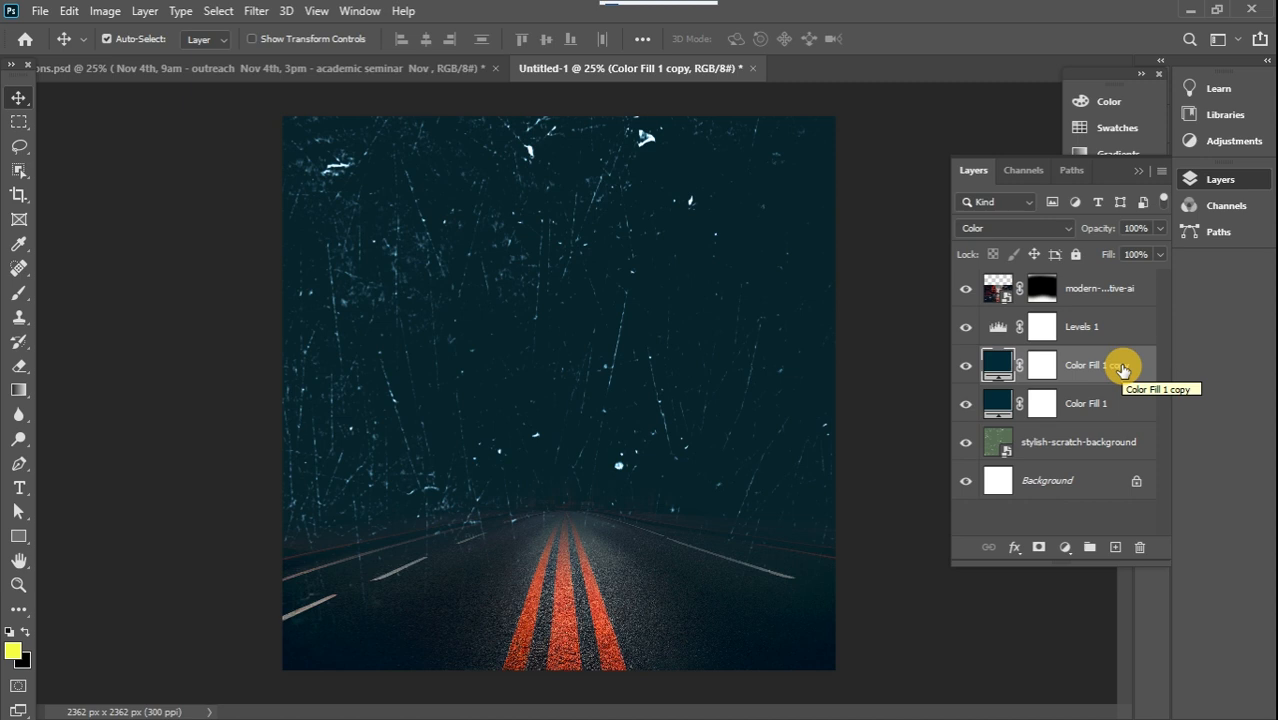
drag(1122, 368, 1099, 284)
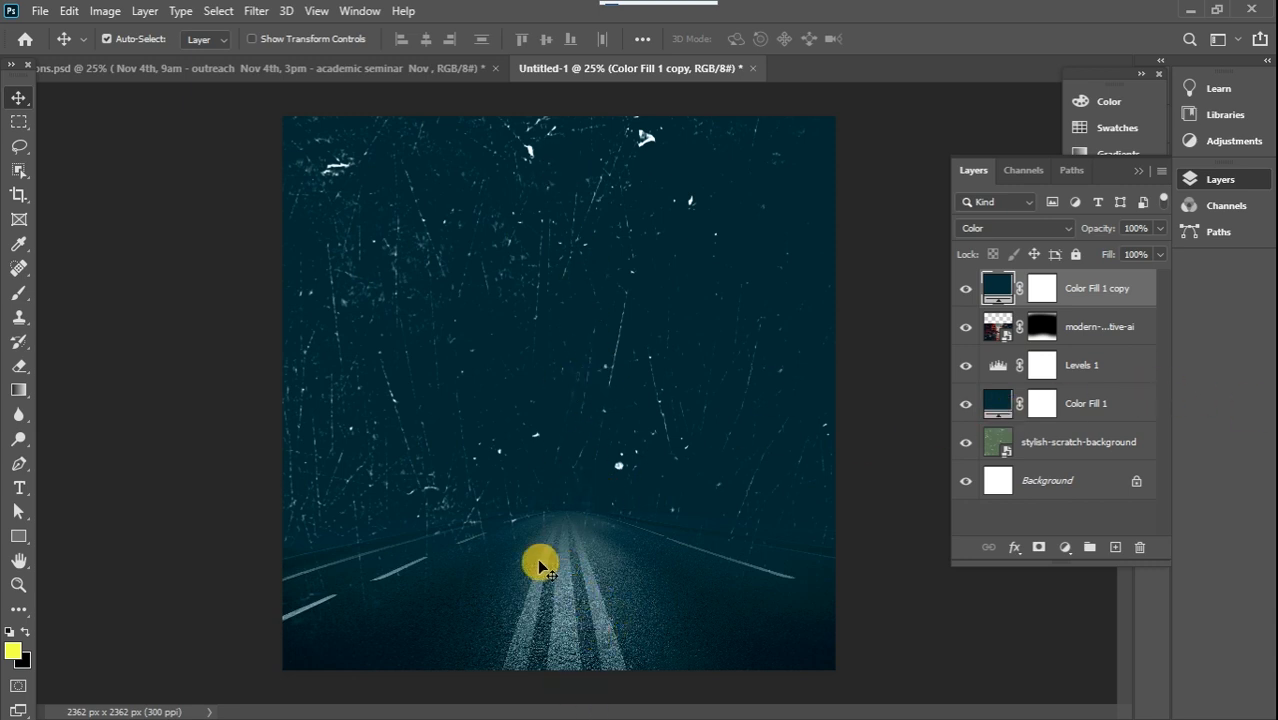
Step: Place the arched-windows image (7cd576c15f1792da9eee05deff4ab546) from the excercies files folder, scaled to 20.69% and centered in the canvas's upper part
mouse_move(1268, 300)
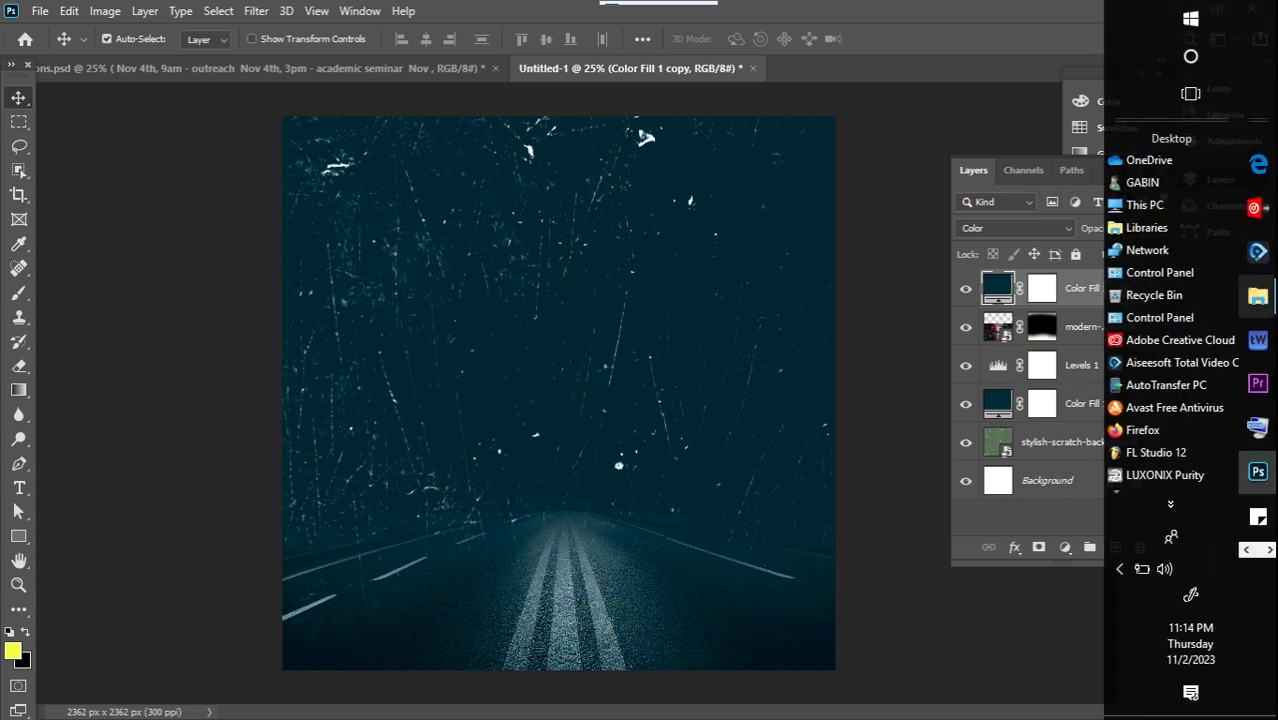
click(1150, 85)
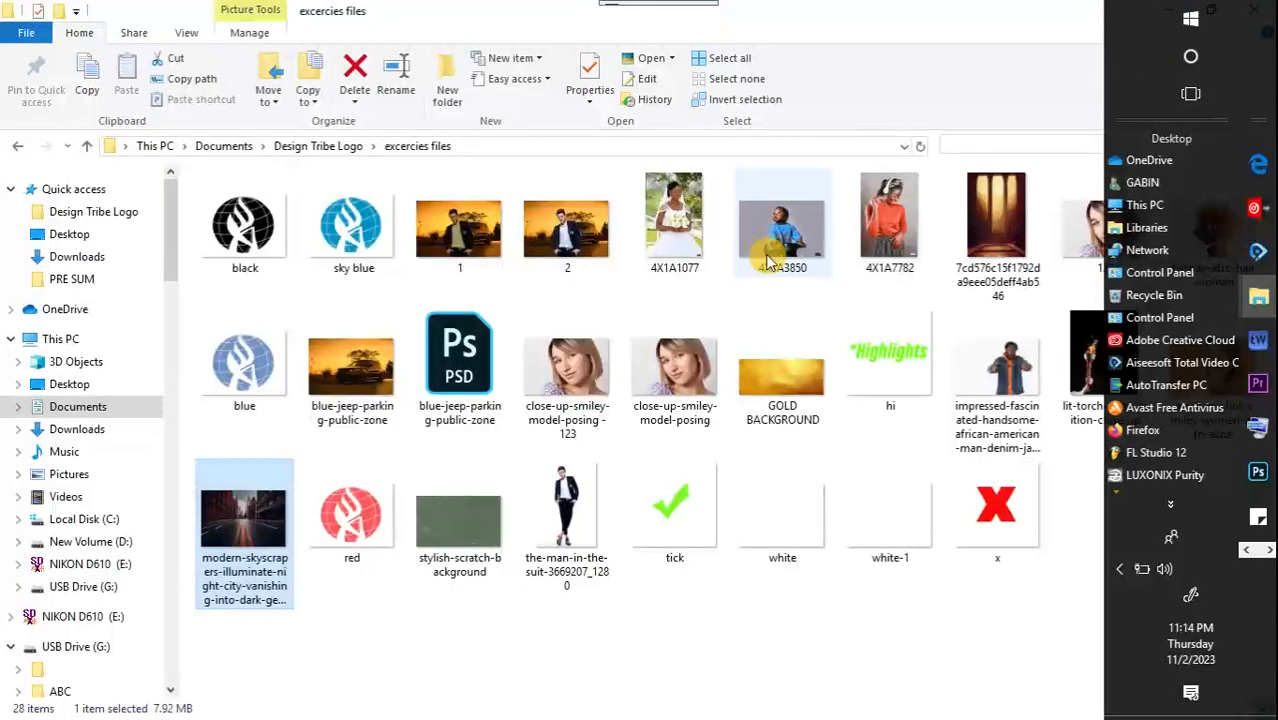
drag(992, 196, 565, 320)
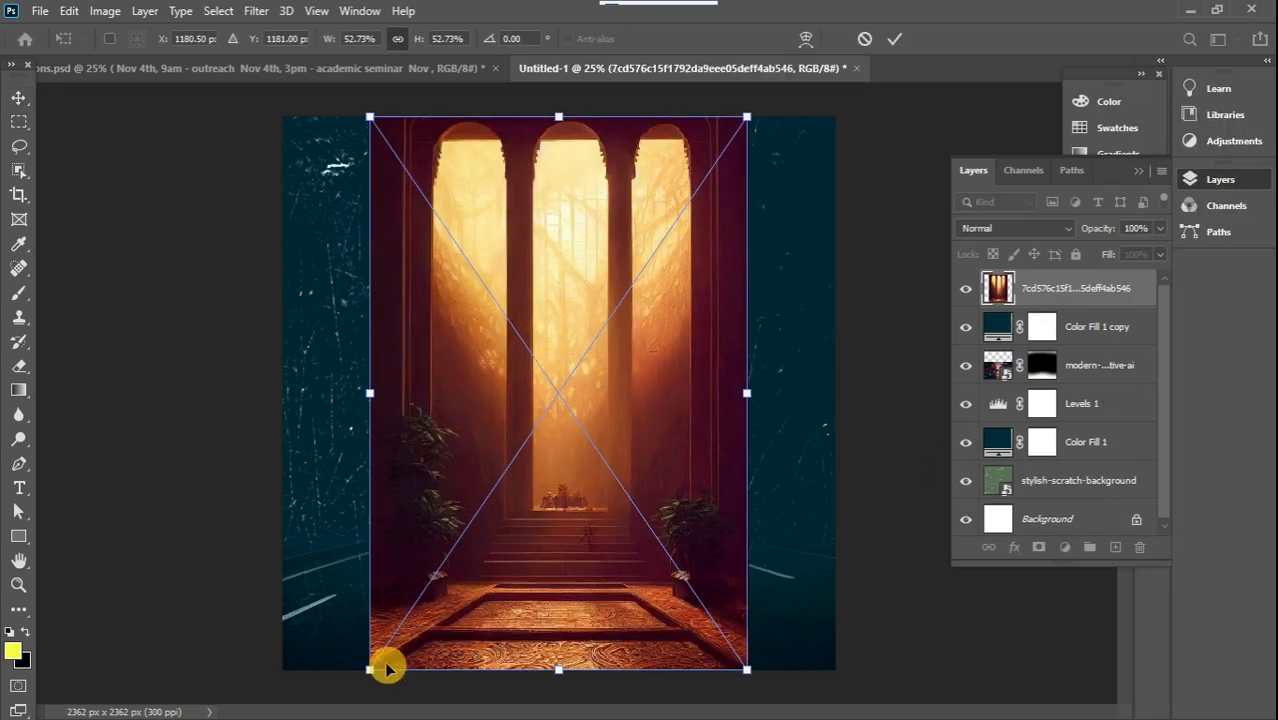
drag(372, 675, 599, 334)
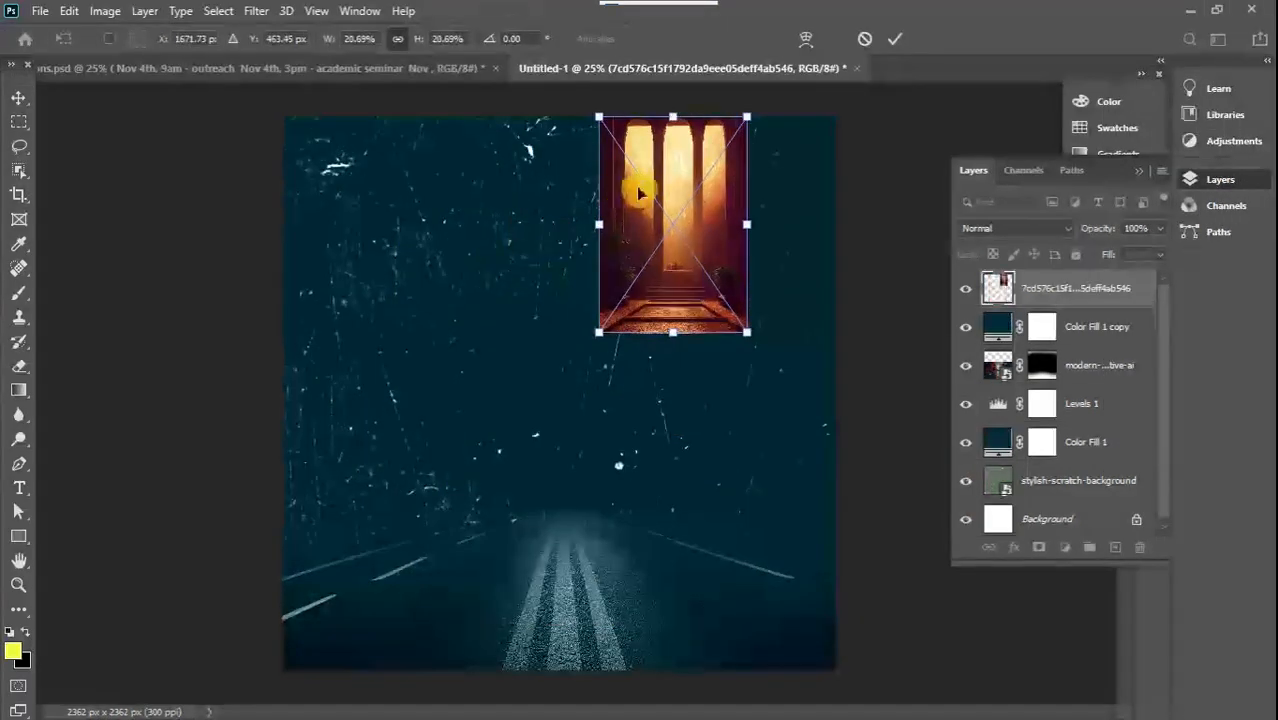
drag(653, 170, 570, 184)
Step: Set the arched-windows layer's blend mode to Linear Dodge (Add) and commit its placement
click(1015, 228)
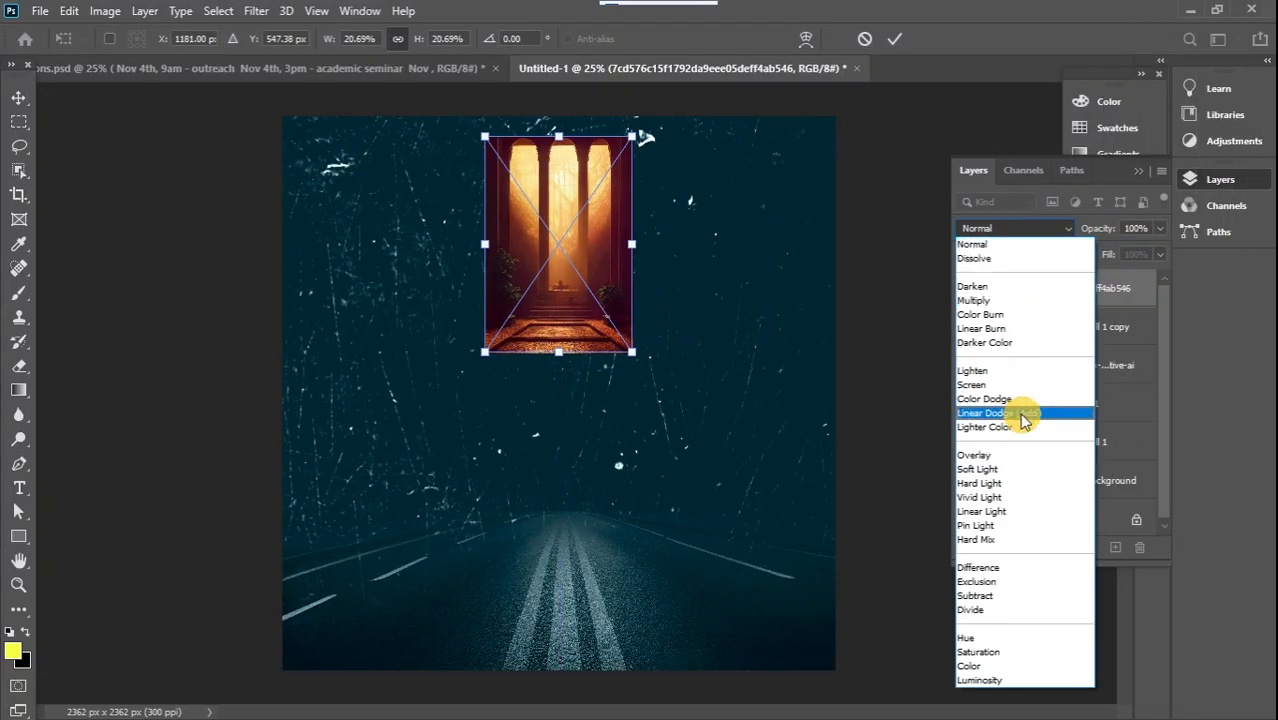
click(1019, 413)
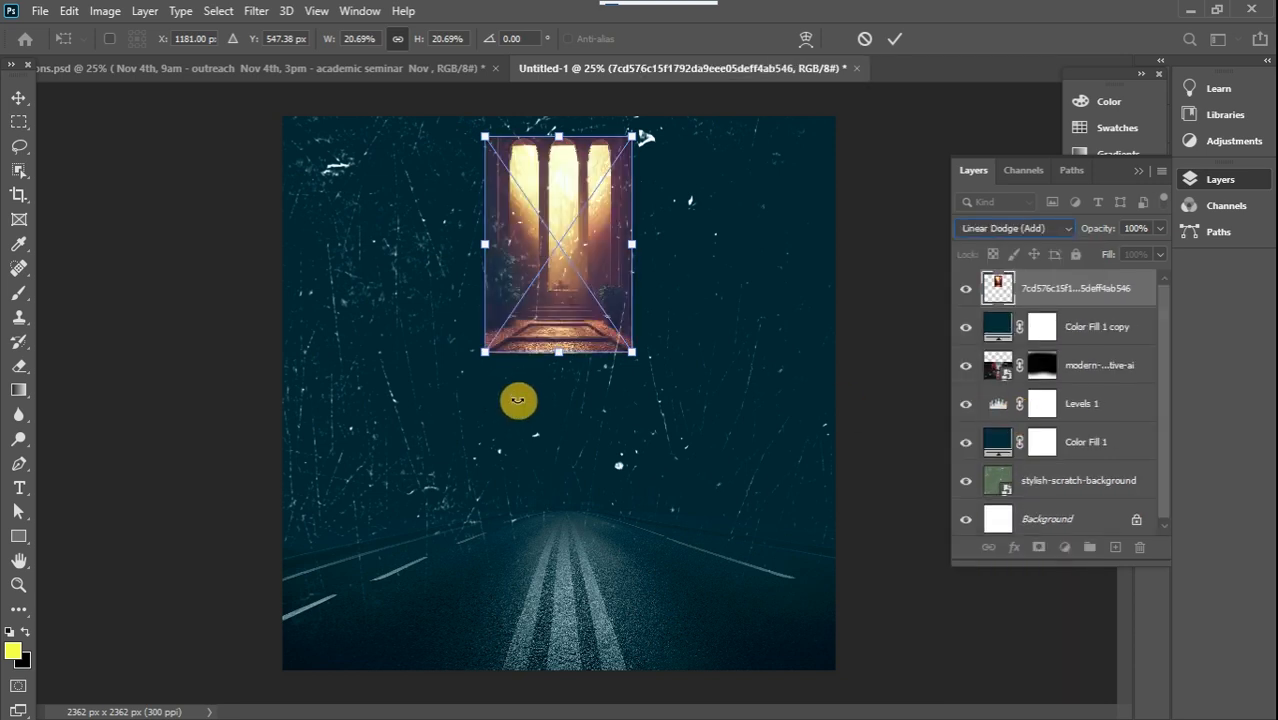
click(19, 97)
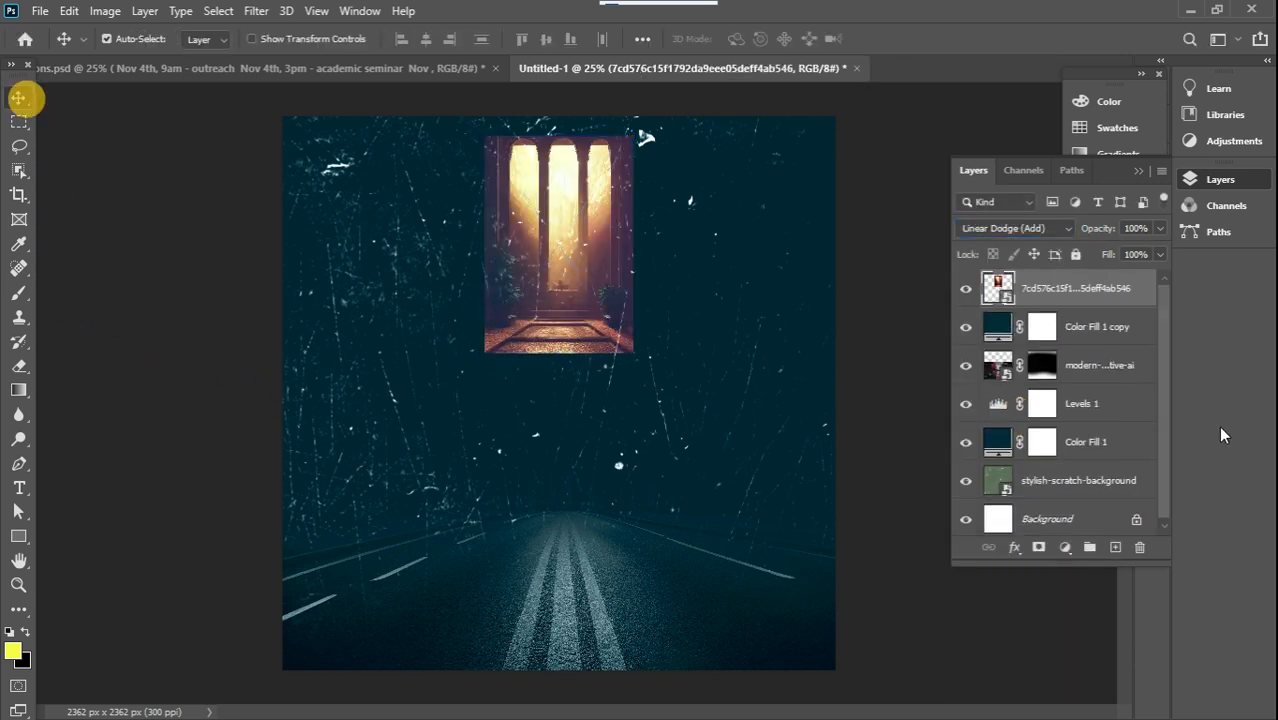
Step: Add a layer mask to the arched-windows image and fade its lower-left part with the black 1400 px brush
click(1041, 548)
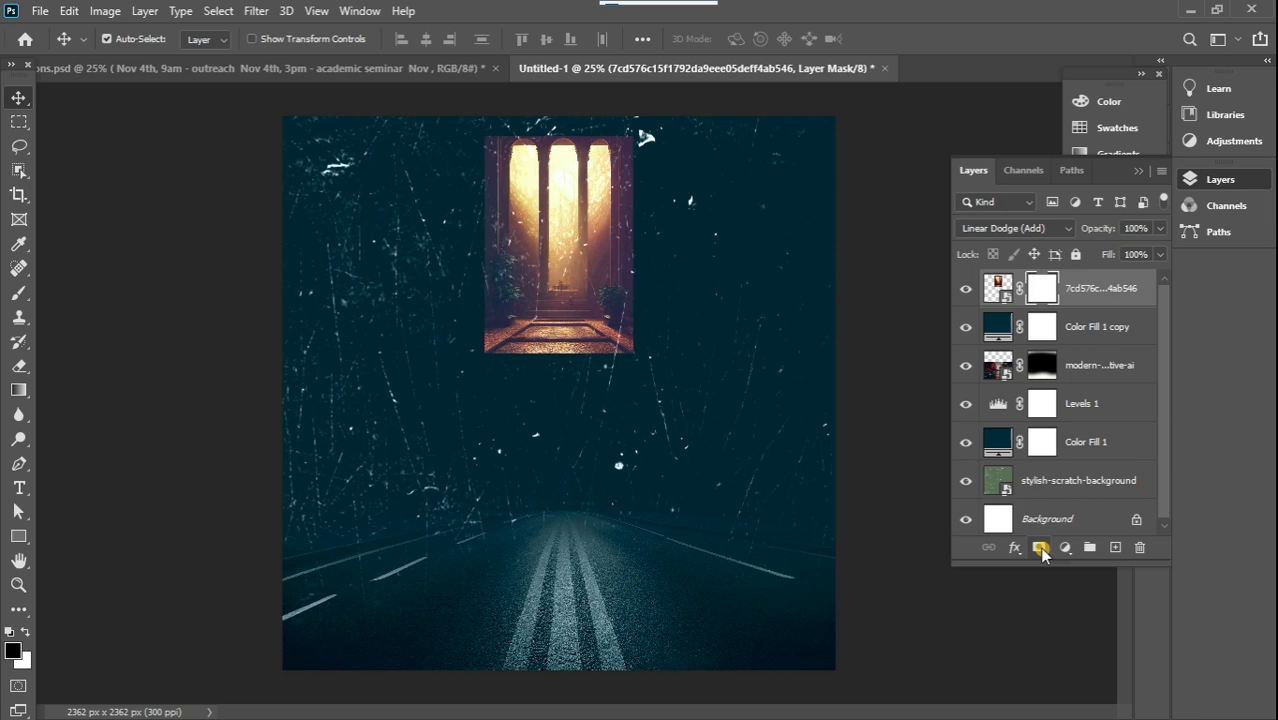
click(19, 296)
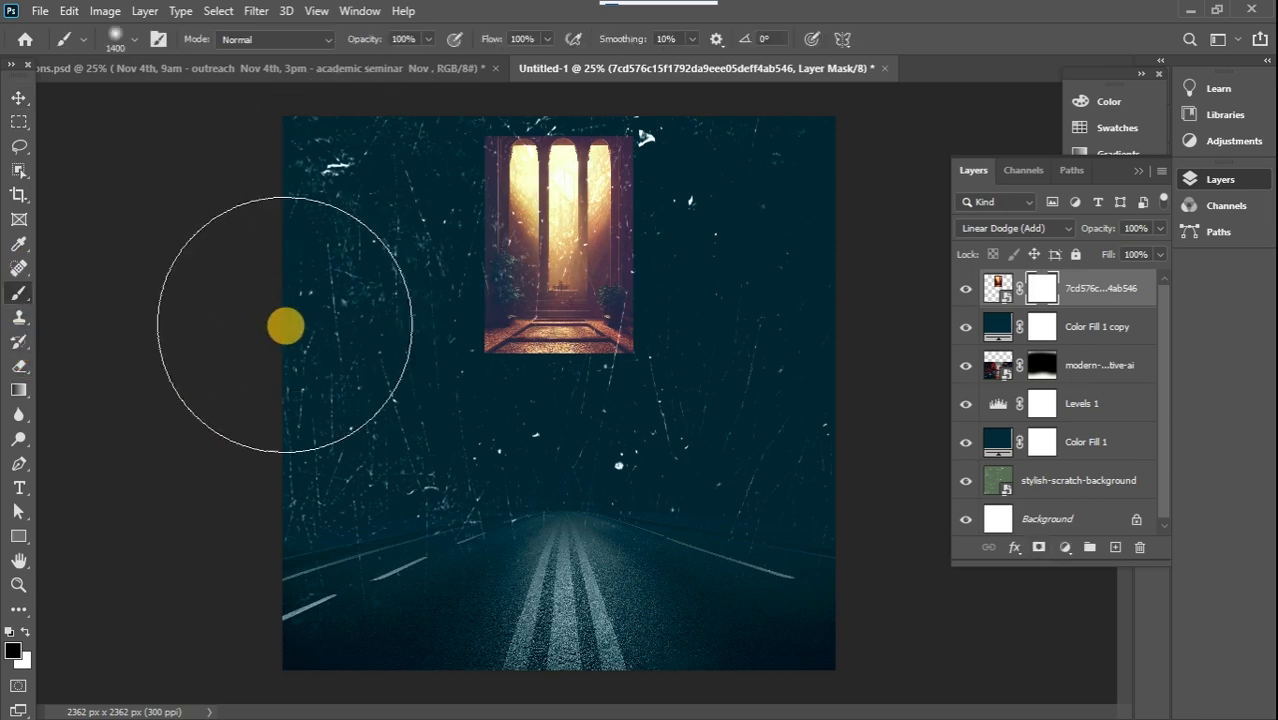
mouse_move(285, 322)
mouse_down()
mouse_move(340, 357)
mouse_move(351, 350)
mouse_move(368, 390)
mouse_move(649, 482)
mouse_move(530, 466)
mouse_move(736, 447)
mouse_move(703, 463)
mouse_move(559, 461)
mouse_move(491, 429)
mouse_up()
Step: Reduce the brush to 500 px and paint on the mask to blend the arched windows' side edges into the background
key(bracketleft)
key(bracketleft)
key(bracketleft)
key(bracketleft)
key(bracketleft)
key(bracketleft)
key(bracketleft)
key(bracketleft)
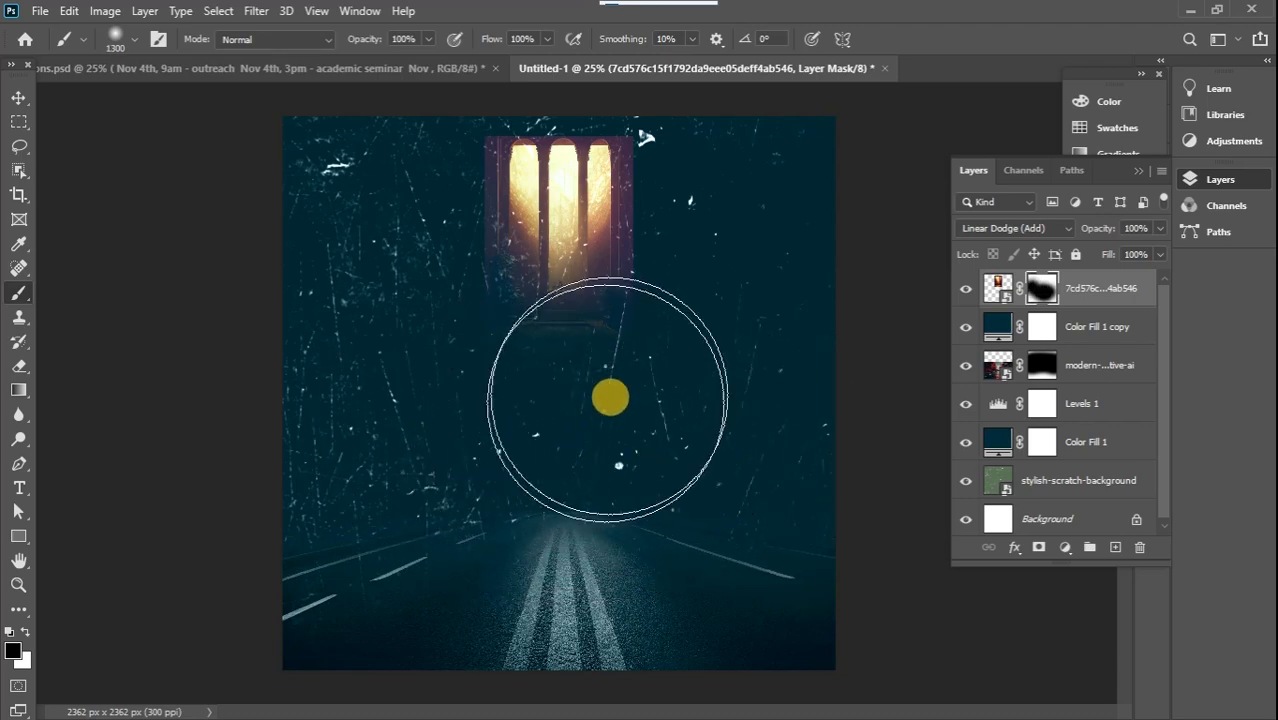
key(bracketleft)
key(bracketleft)
key(bracketleft)
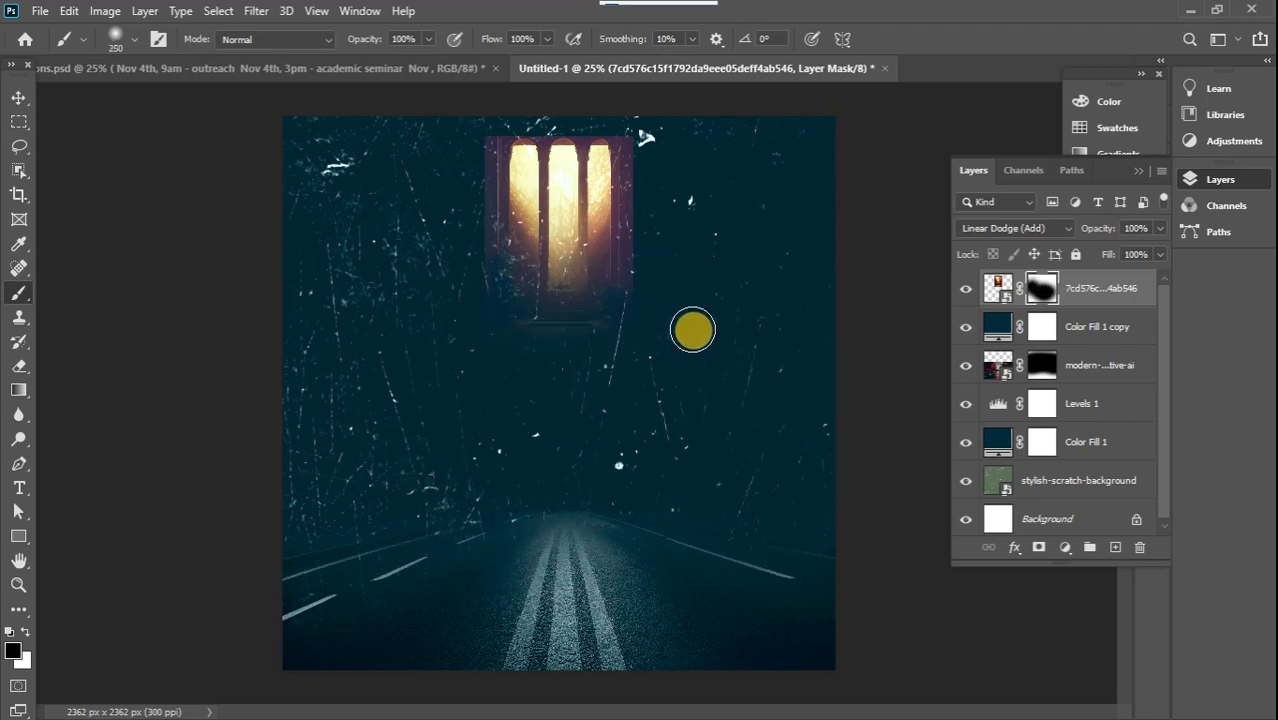
key(bracketright)
key(bracketright)
click(674, 296)
click(668, 297)
drag(668, 296, 673, 202)
click(676, 196)
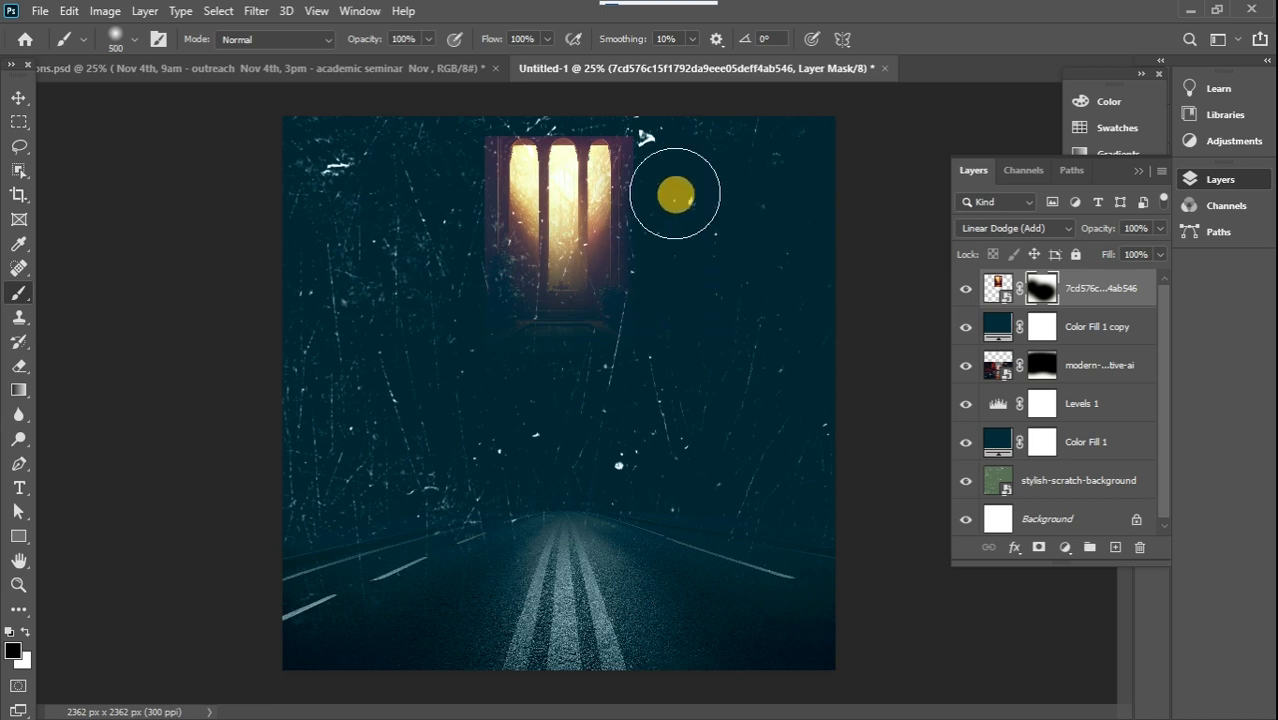
click(690, 200)
click(447, 226)
mouse_move(447, 226)
mouse_down()
mouse_move(535, 65)
mouse_move(512, 77)
mouse_move(535, 91)
mouse_move(470, 99)
mouse_move(631, 74)
mouse_move(560, 88)
mouse_move(629, 87)
mouse_move(688, 213)
mouse_move(682, 236)
mouse_move(682, 188)
mouse_move(662, 251)
mouse_move(668, 196)
mouse_up()
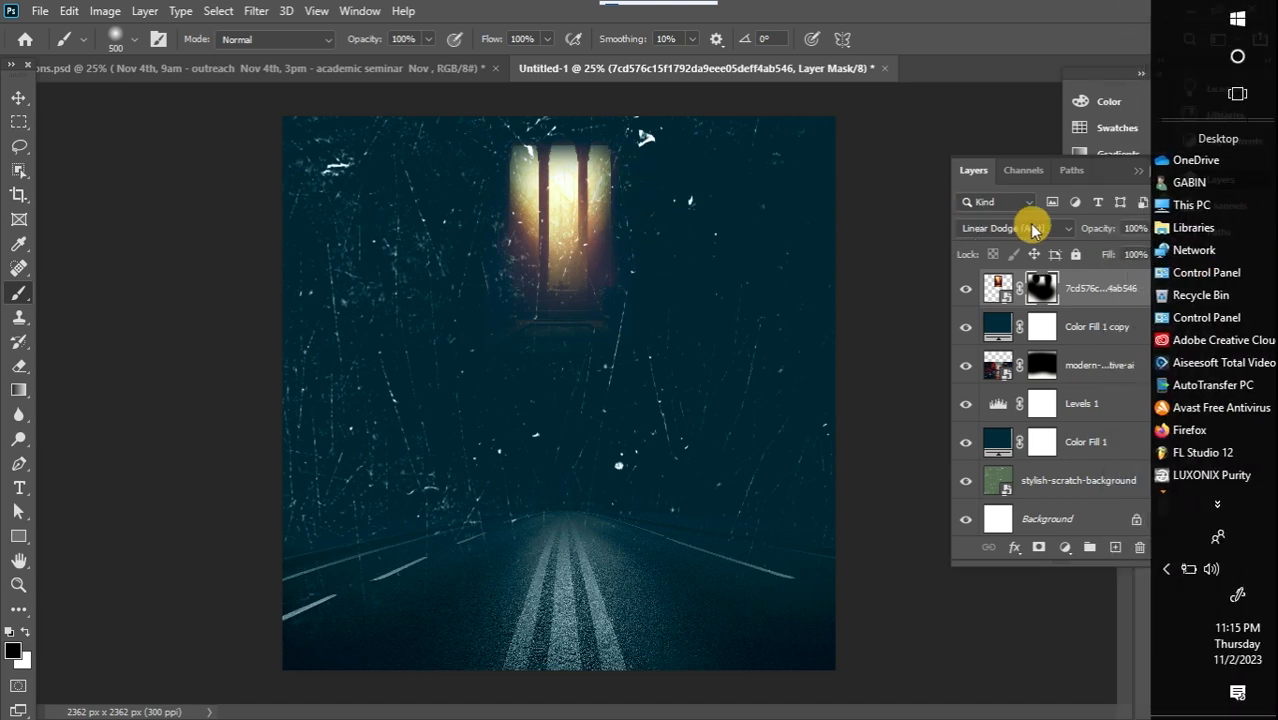
Step: Lower the arched-windows layer's opacity to 65%
click(1130, 251)
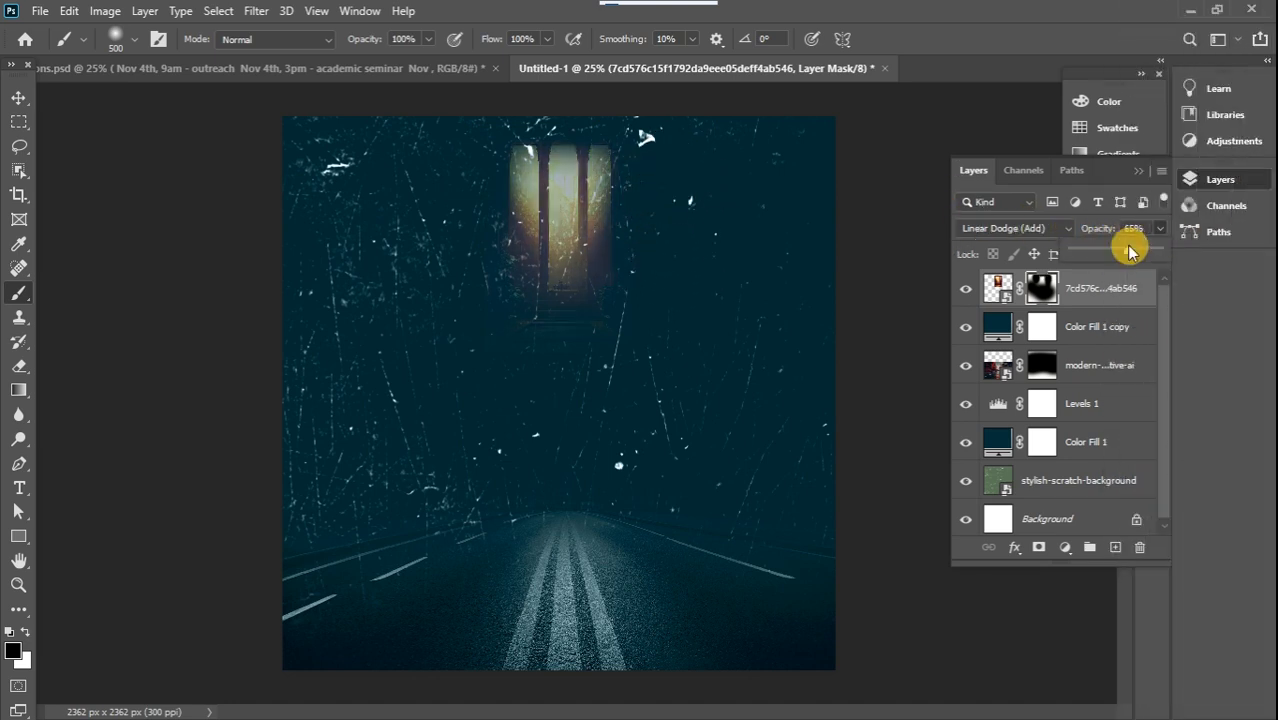
click(18, 97)
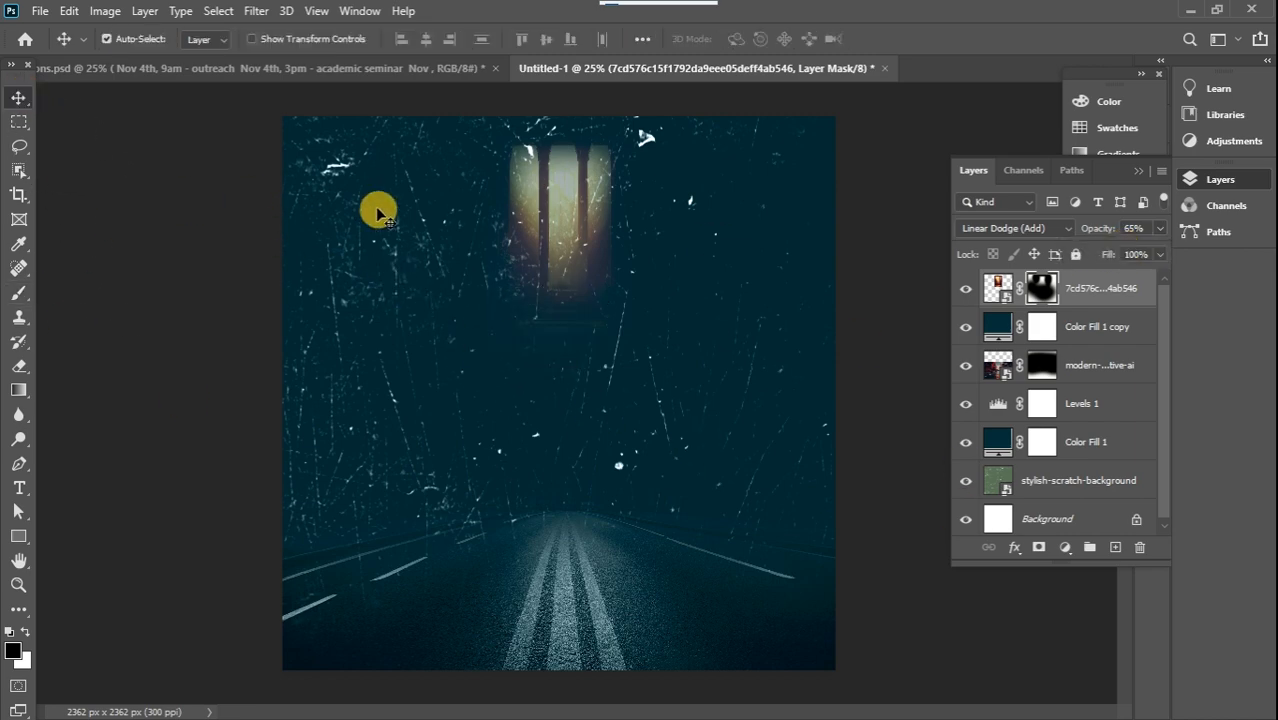
Step: Check the finished flyer for reference, and place the white-1 logo at 2.44% in the new canvas's upper-left corner
click(248, 68)
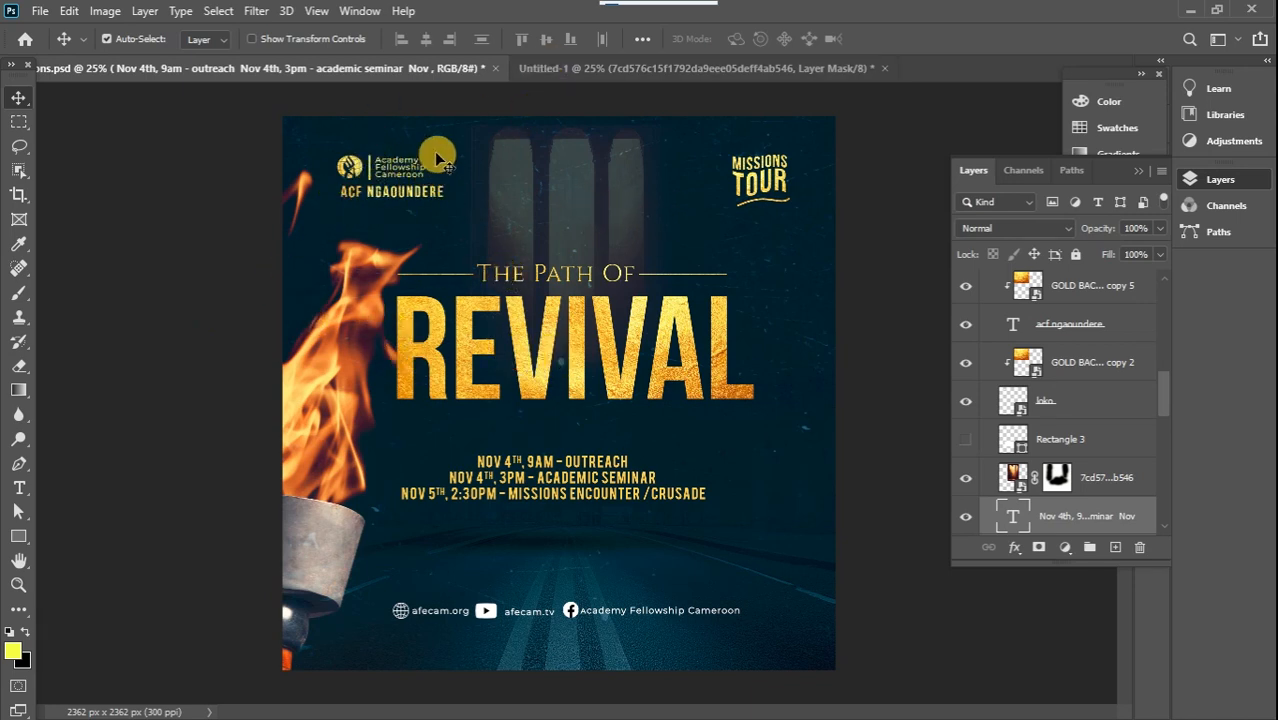
click(576, 67)
mouse_move(1255, 63)
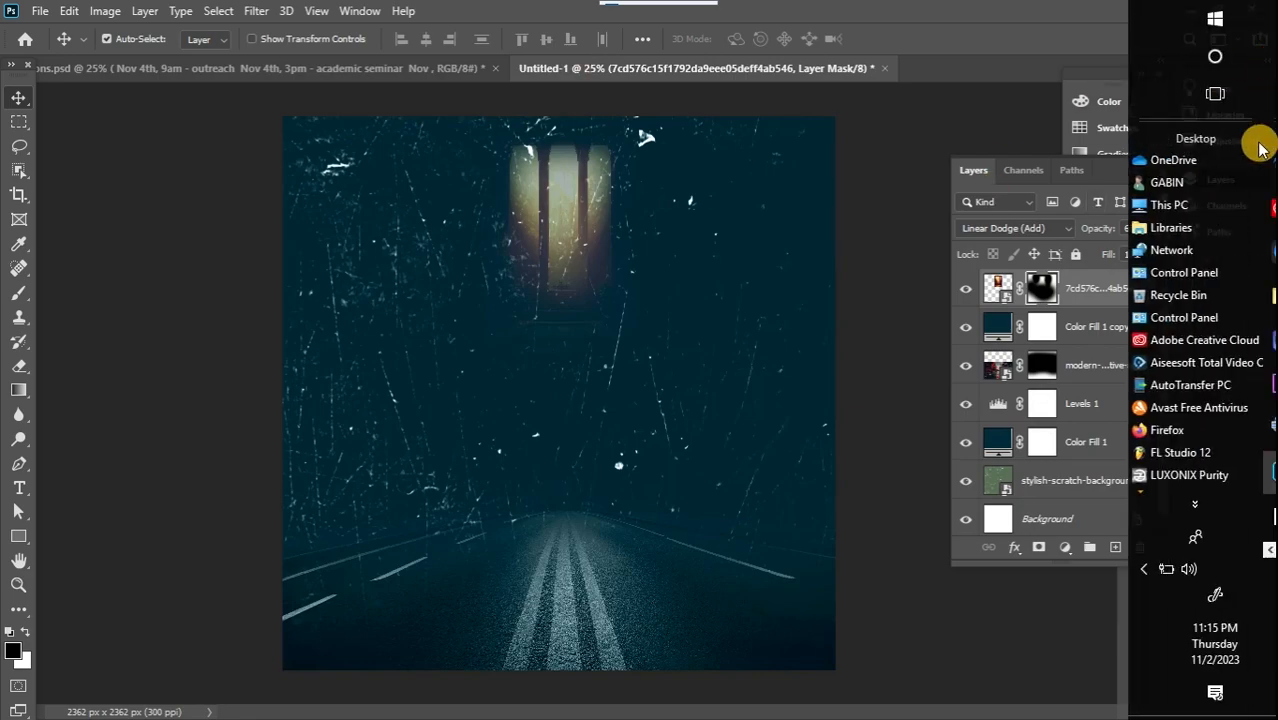
mouse_move(1258, 293)
click(1170, 143)
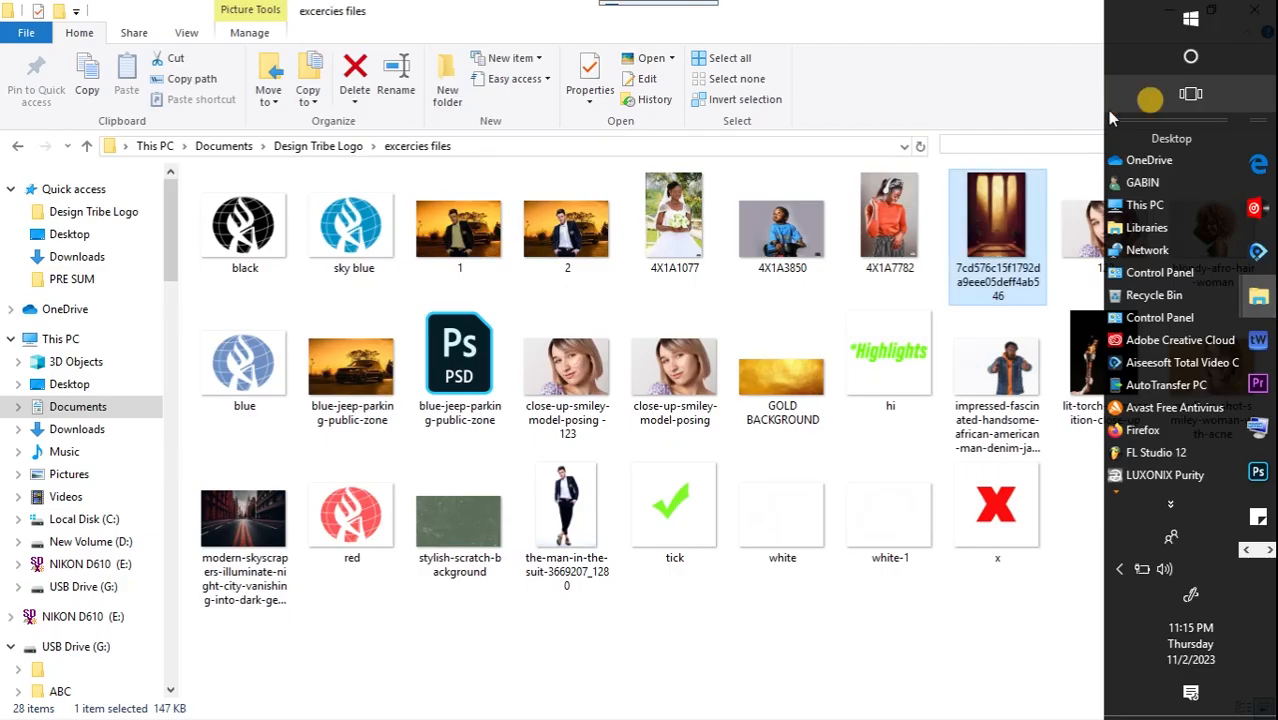
drag(875, 520, 362, 204)
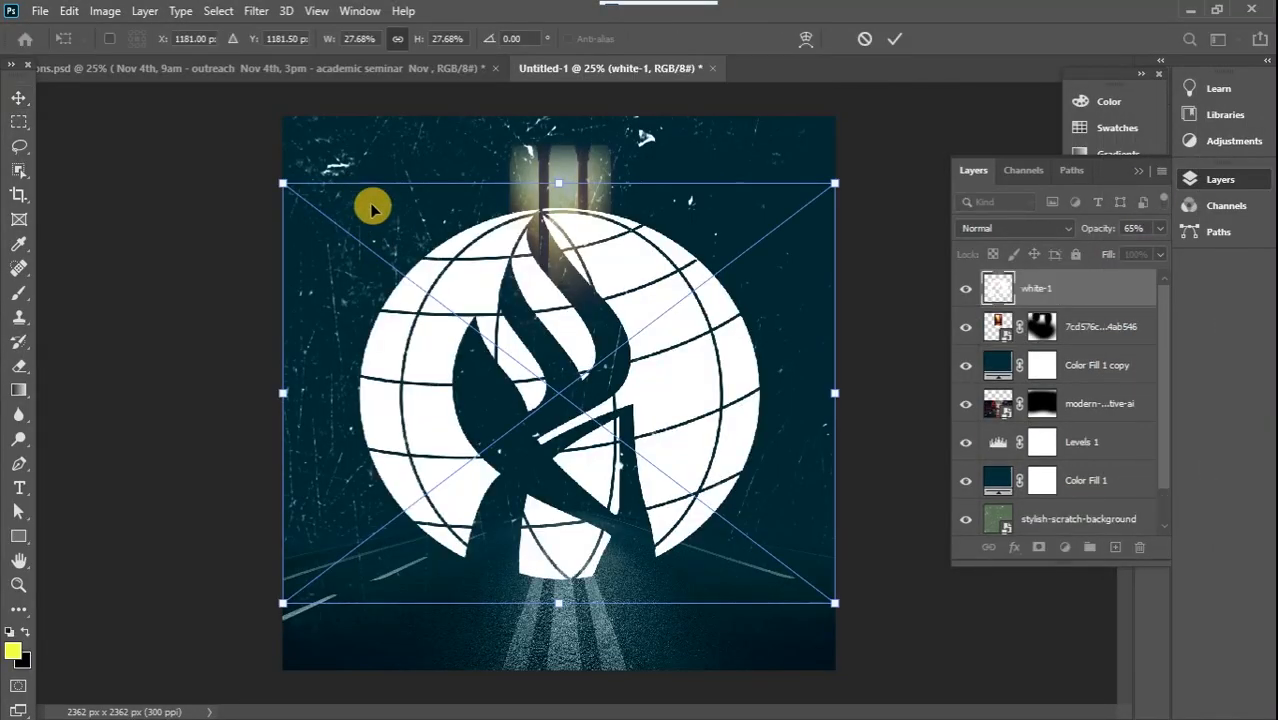
drag(282, 185, 344, 177)
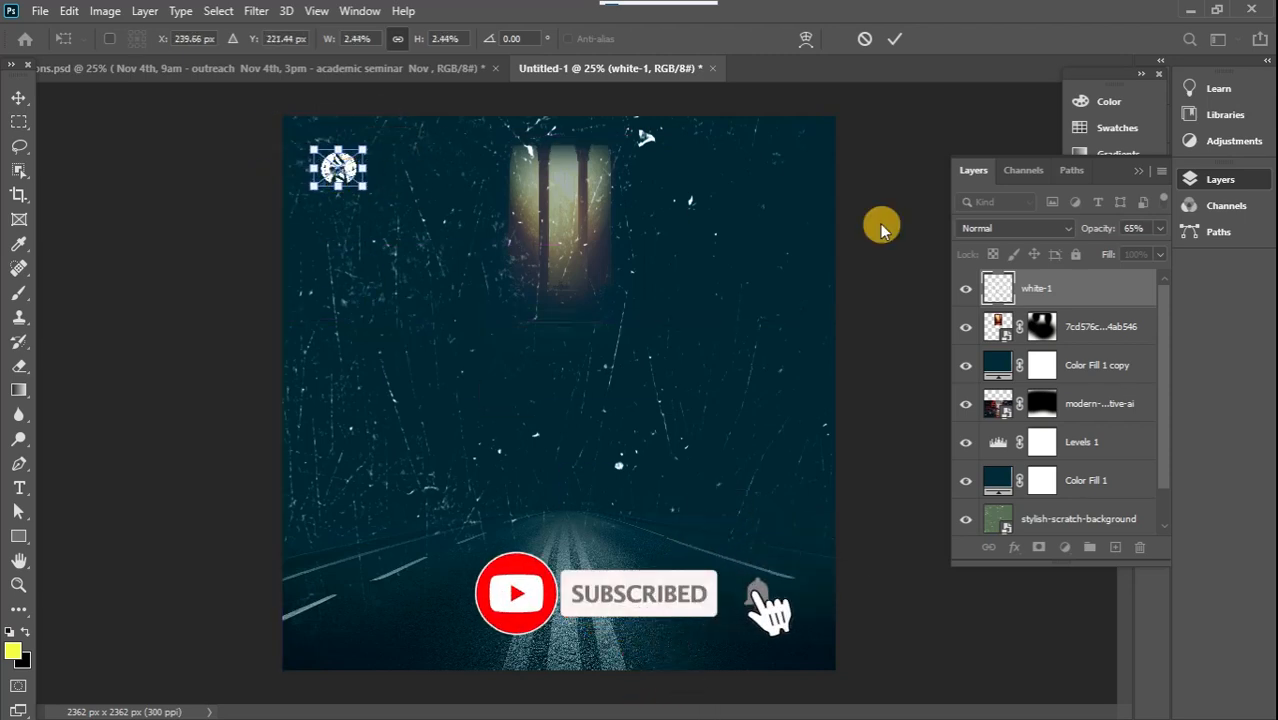
click(17, 94)
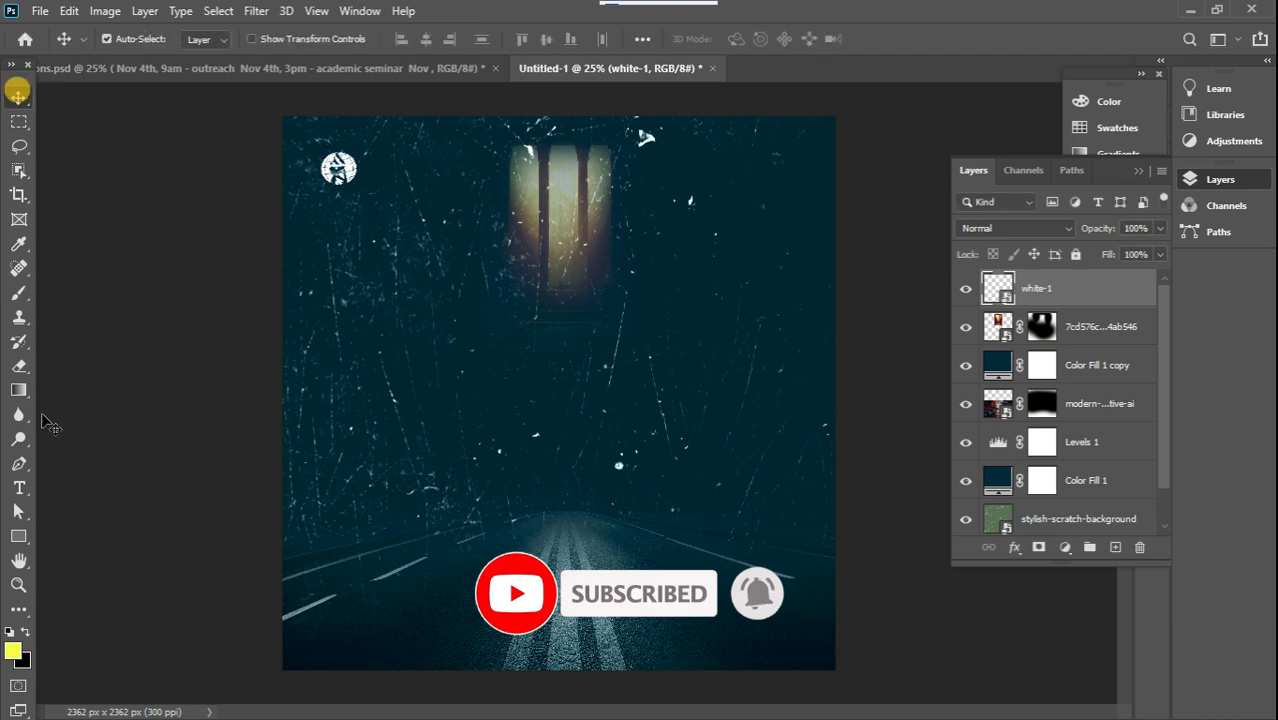
Step: Add the text "Academy Fellowship Cameroon" on three lines in white Montserrat SemiBold, 16 pt, below the logo
click(19, 487)
click(10, 632)
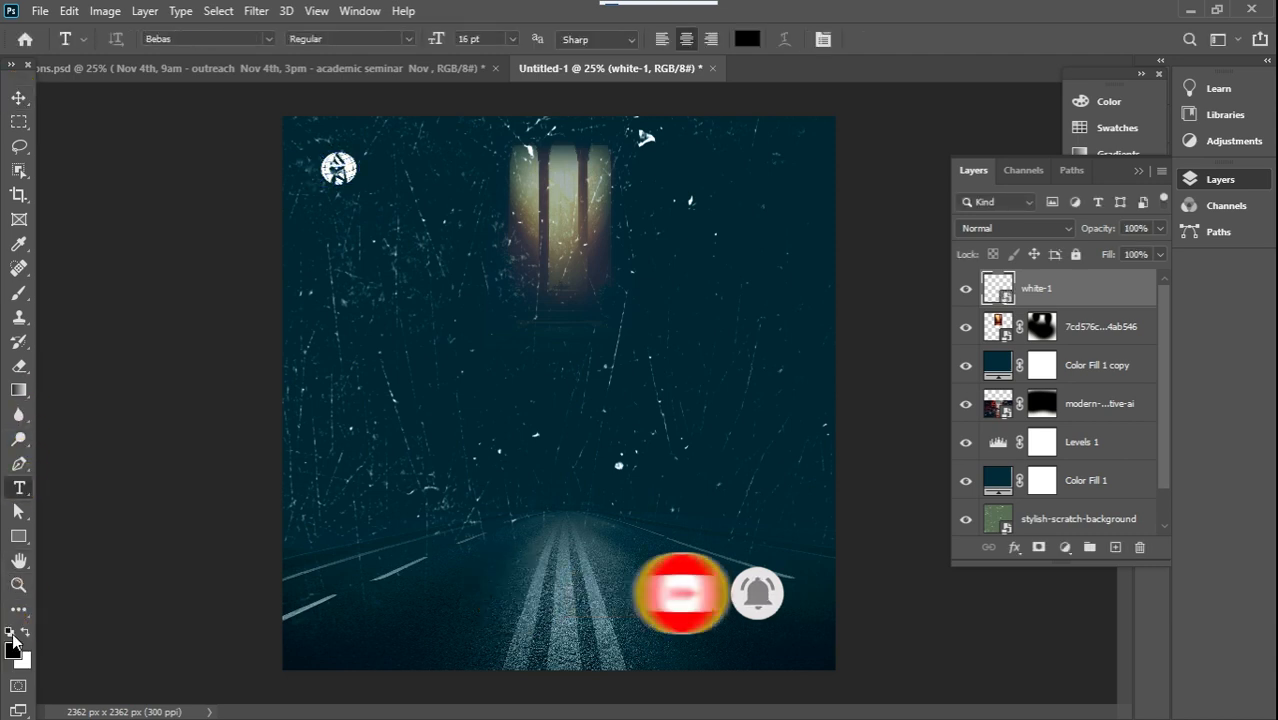
click(25, 632)
click(345, 354)
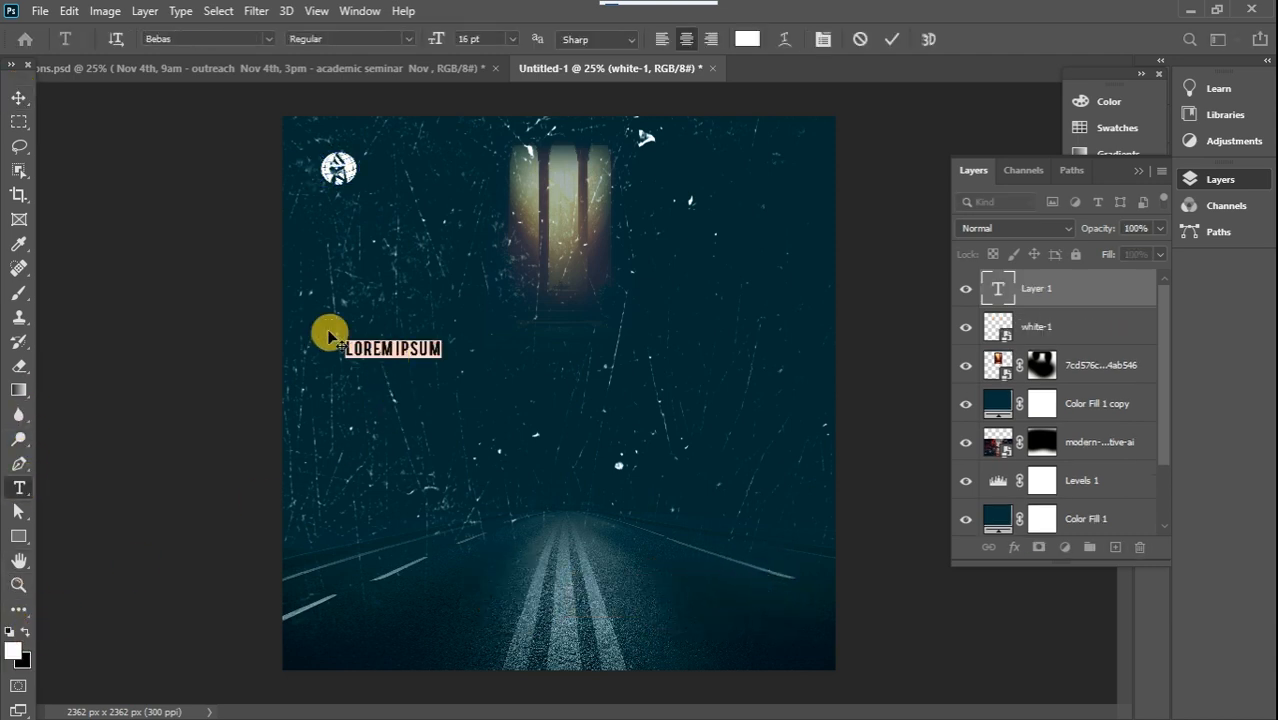
click(208, 36)
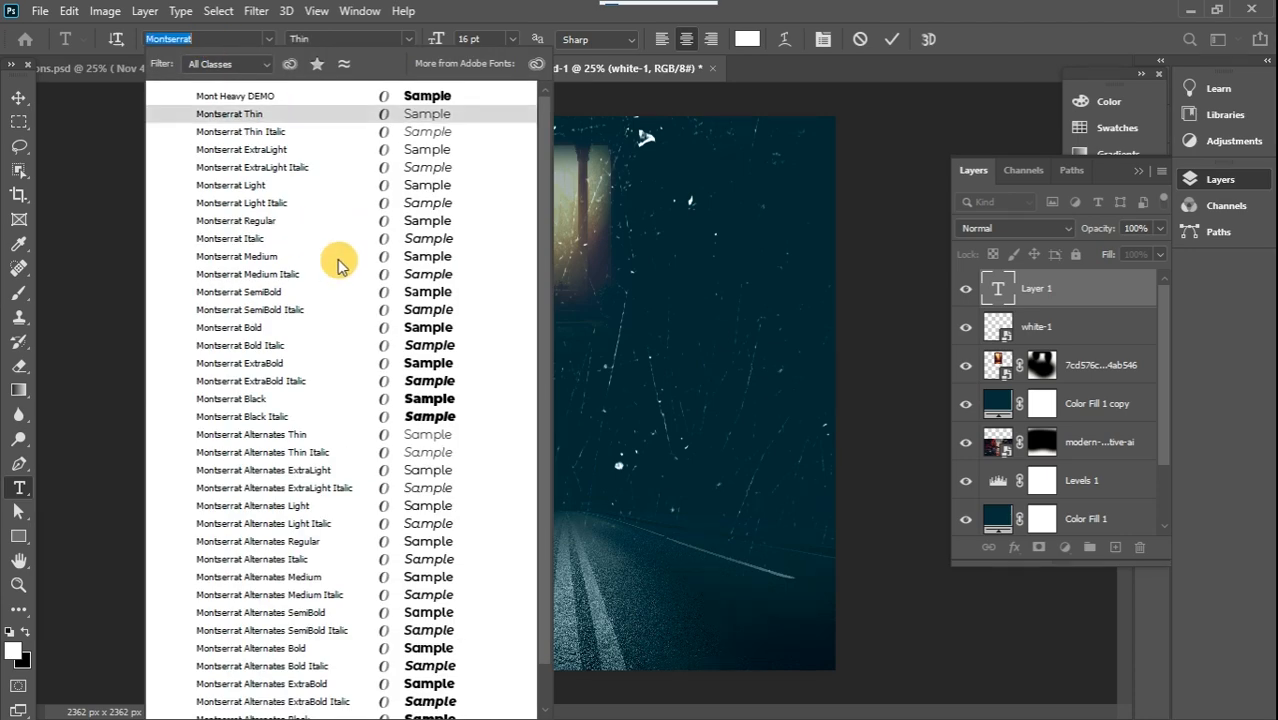
click(337, 262)
text(Academy)
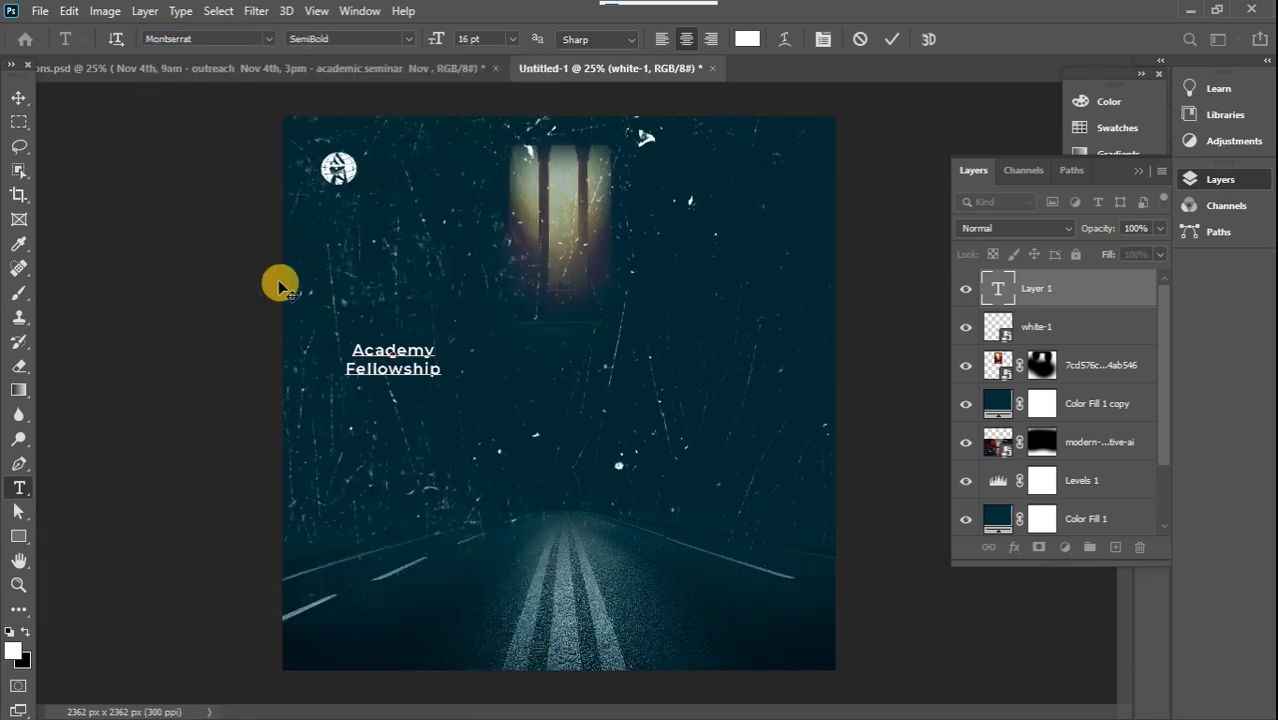
Step: Left-align the "Academy Fellowship Cameroon" text, scale it to 50.73% and place it just right of the logo
key(ctrl+a)
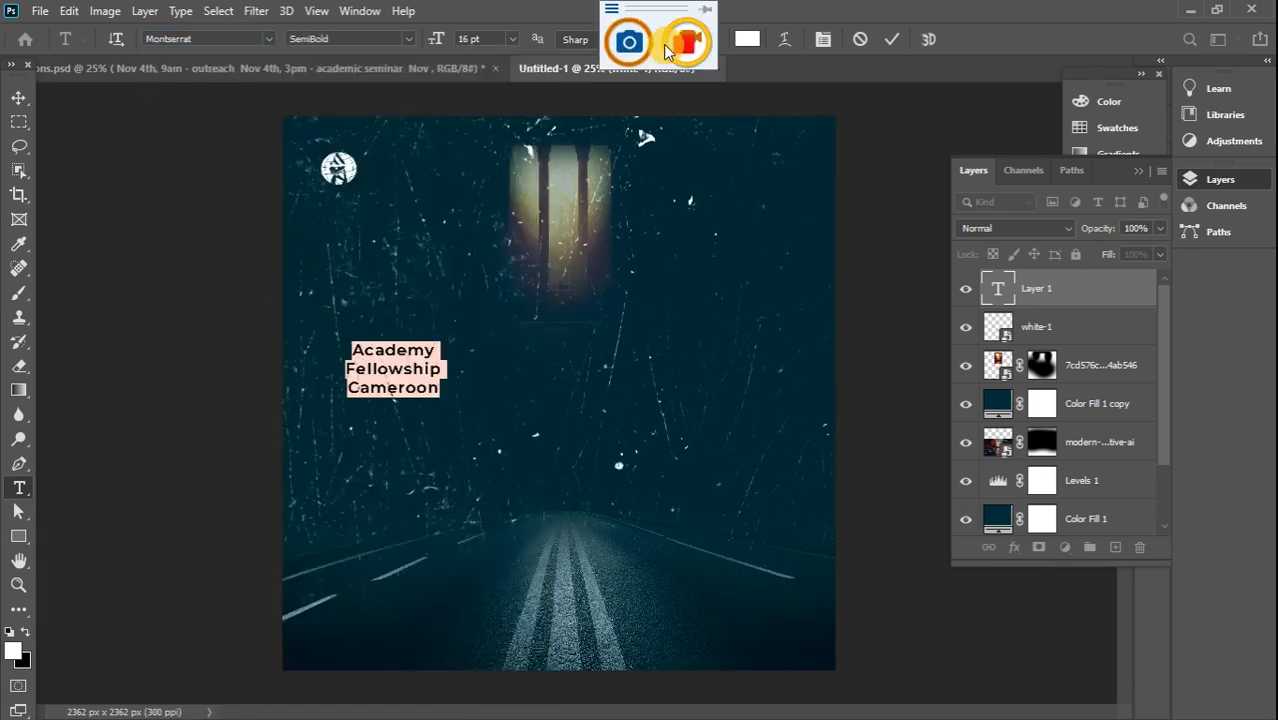
click(663, 42)
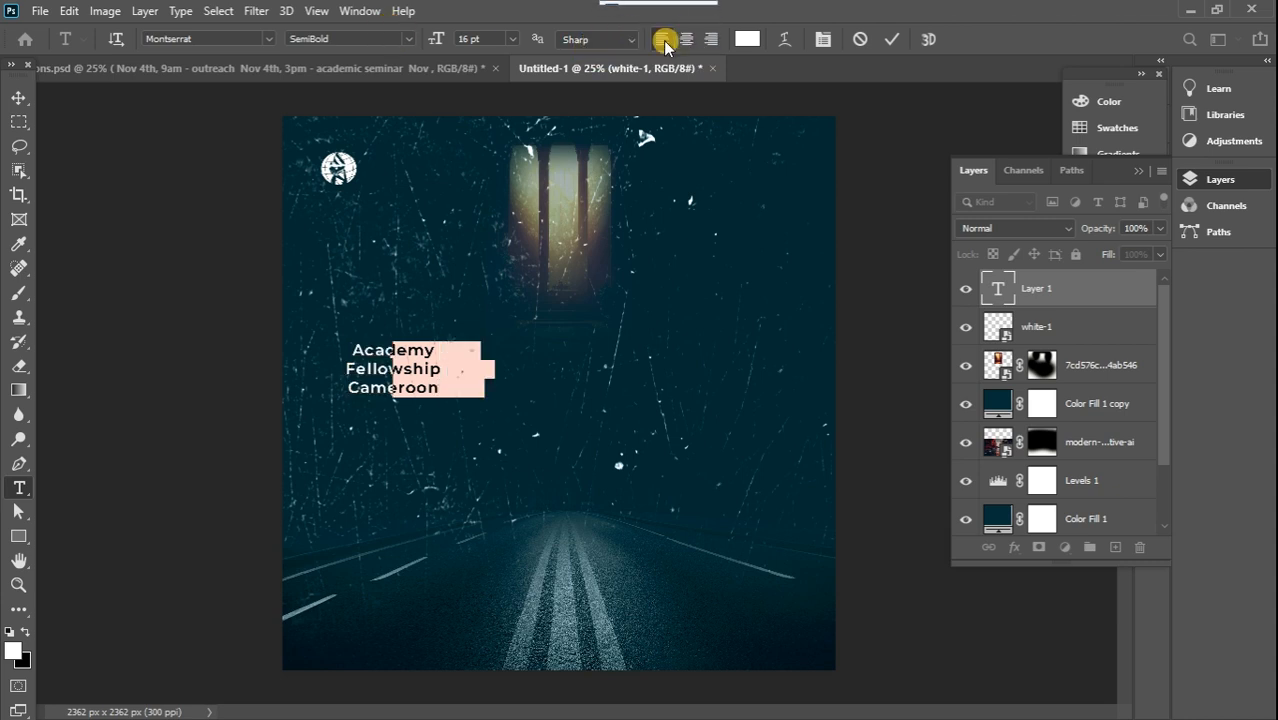
click(20, 101)
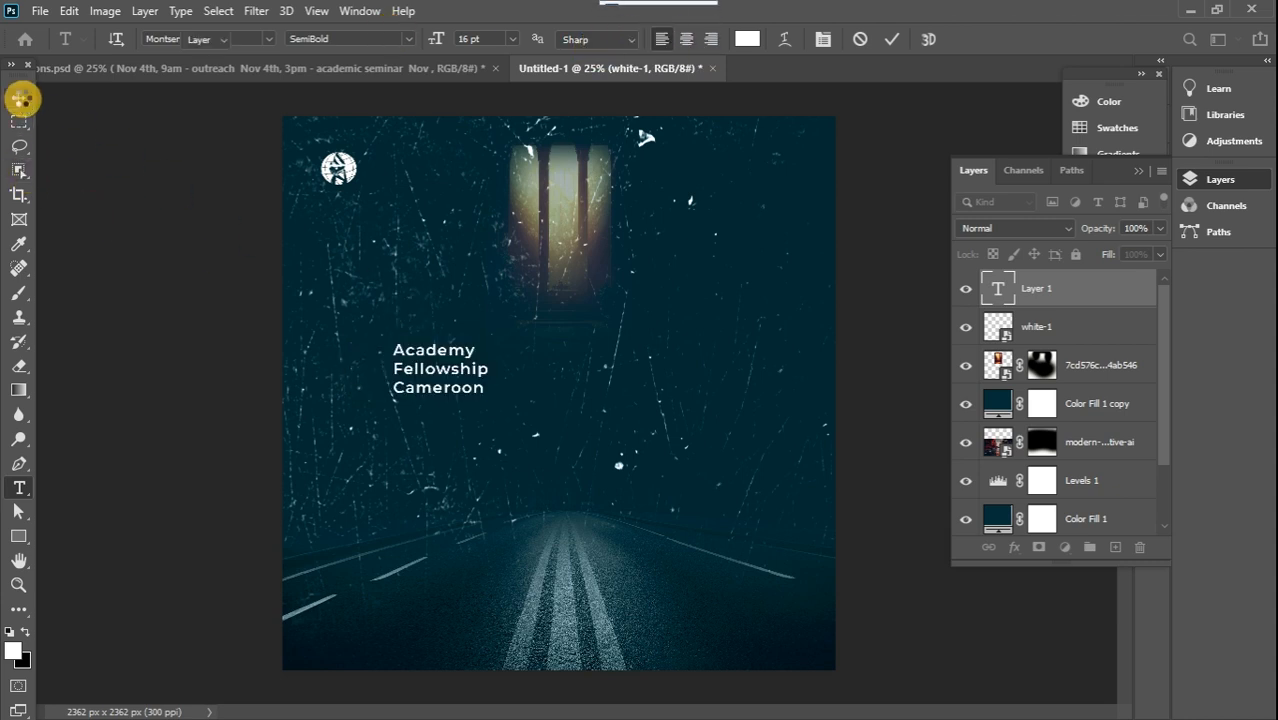
key(ctrl+t)
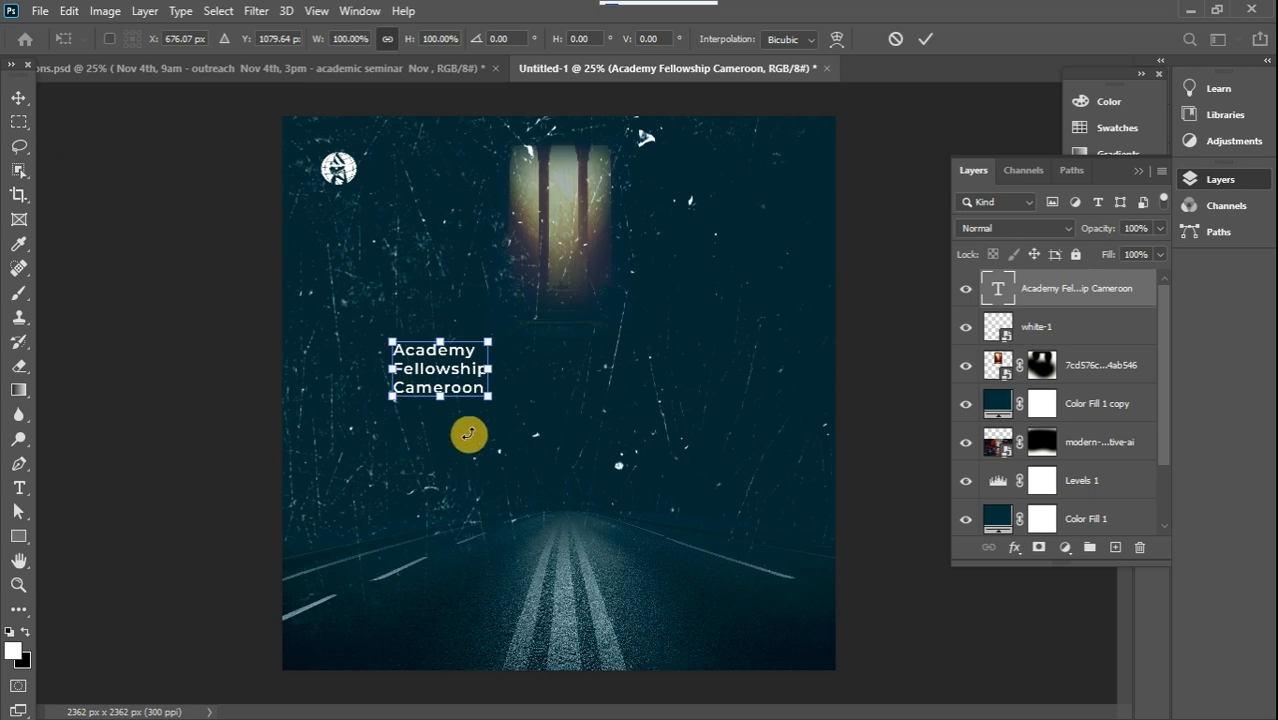
drag(490, 396, 406, 167)
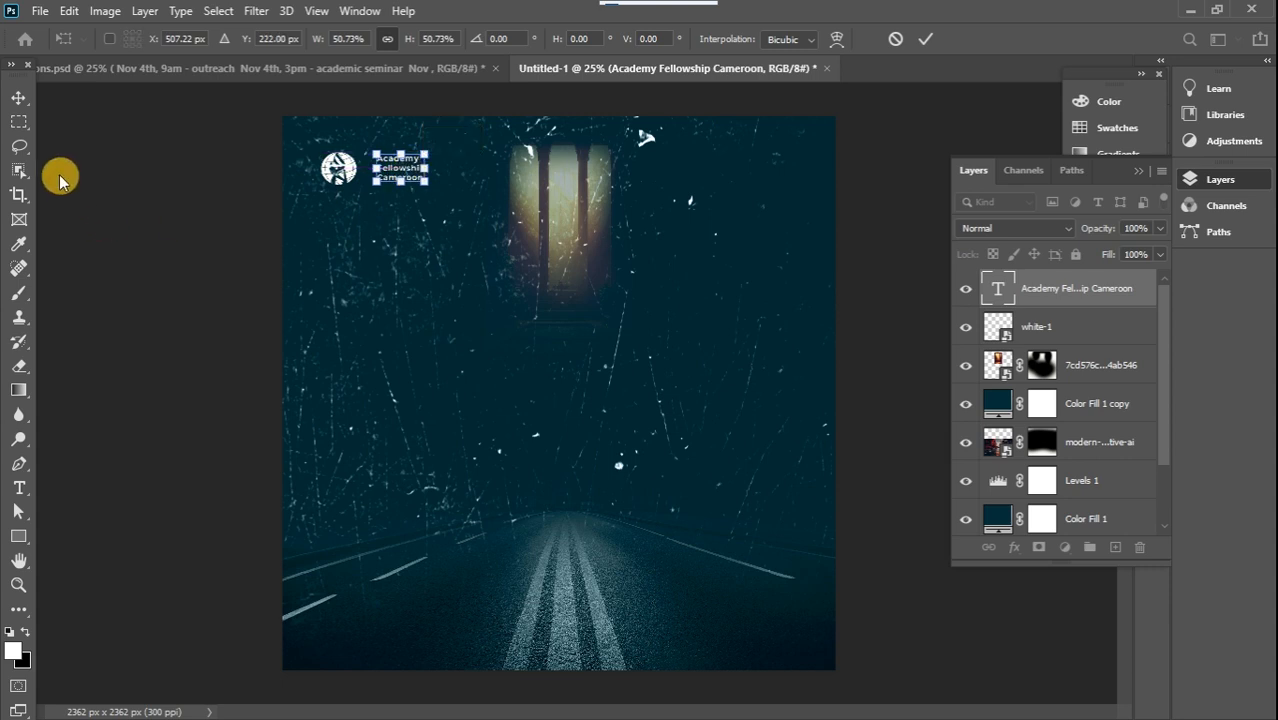
click(18, 97)
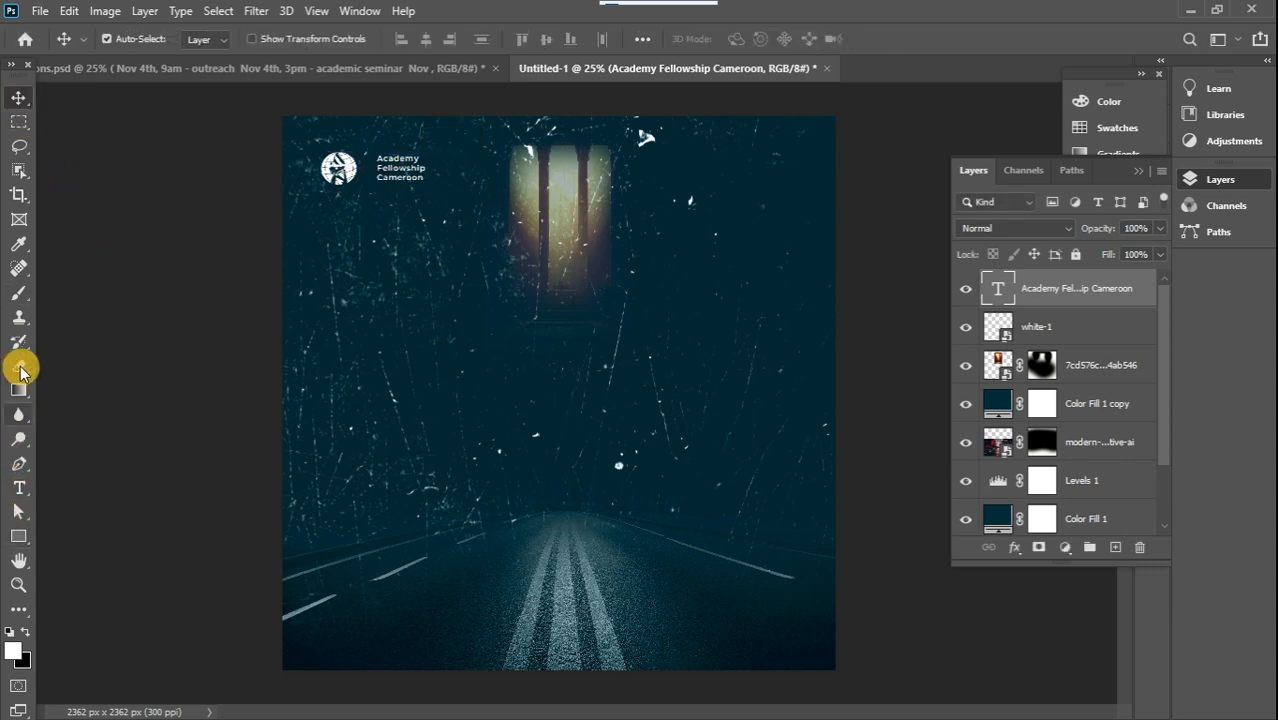
Step: Draw a thin white vertical divider bar about 9 by 133 px between the logo and the church name
click(19, 533)
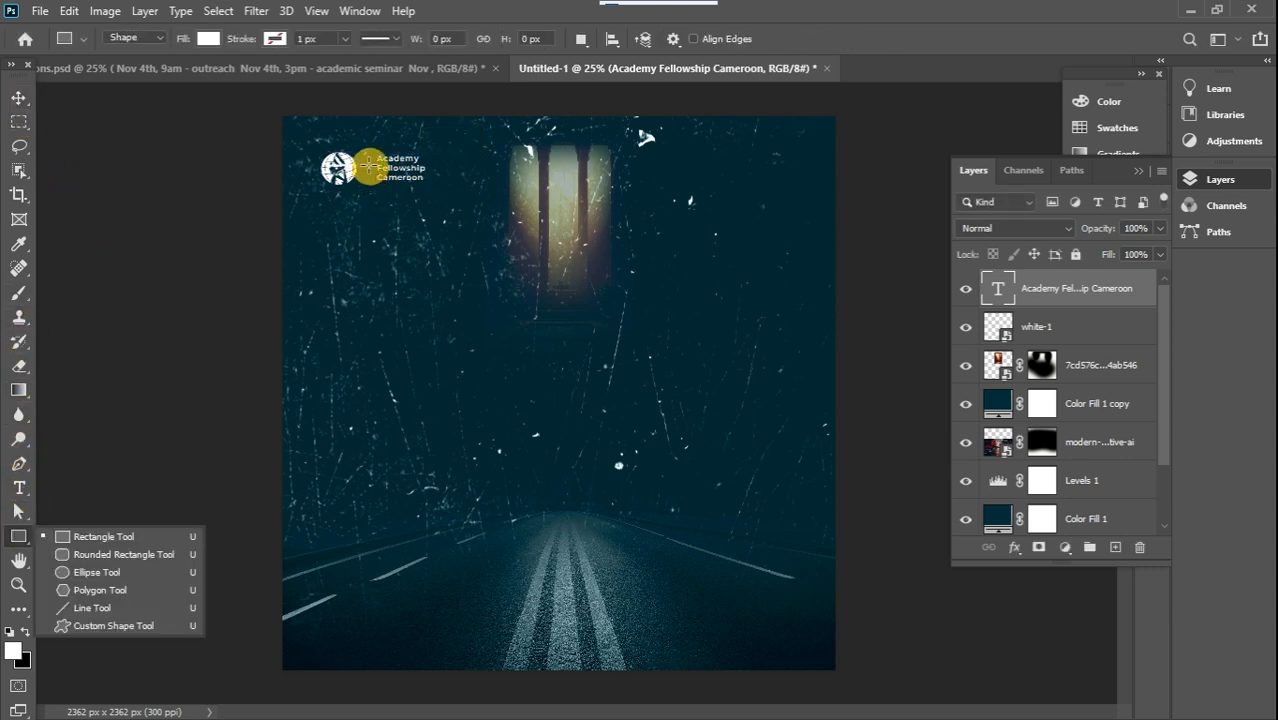
drag(366, 152, 366, 183)
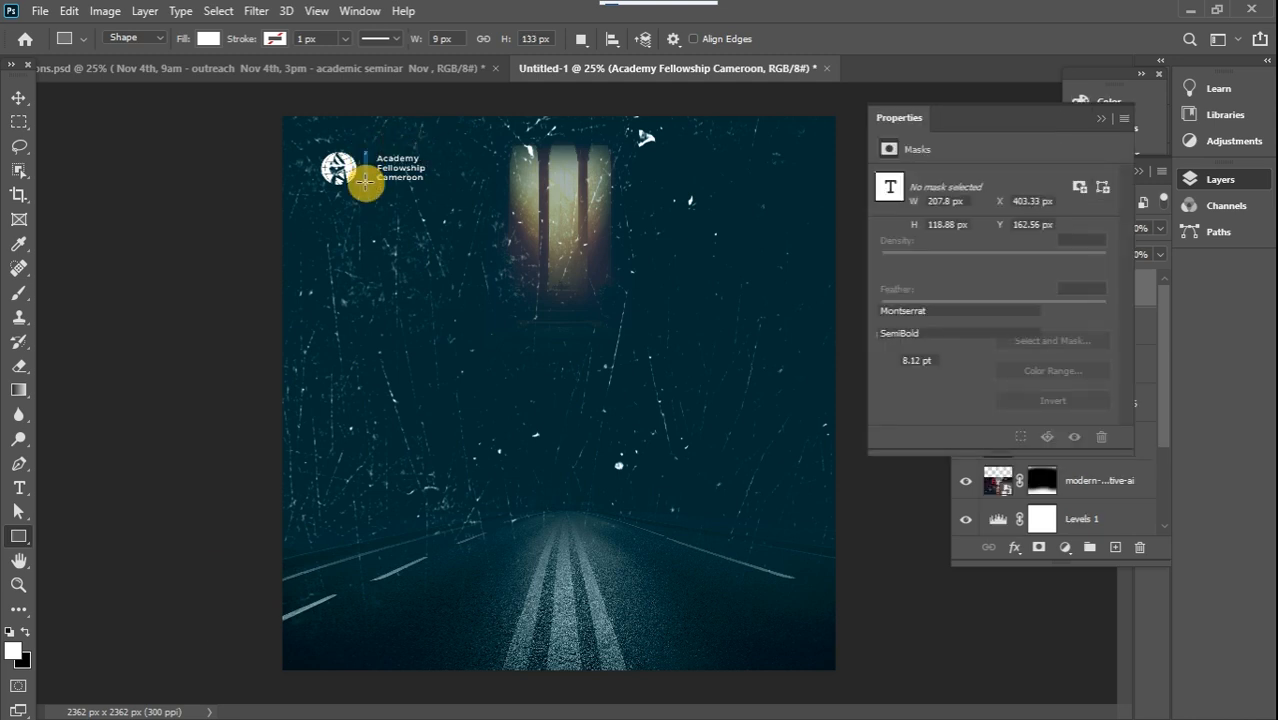
click(17, 97)
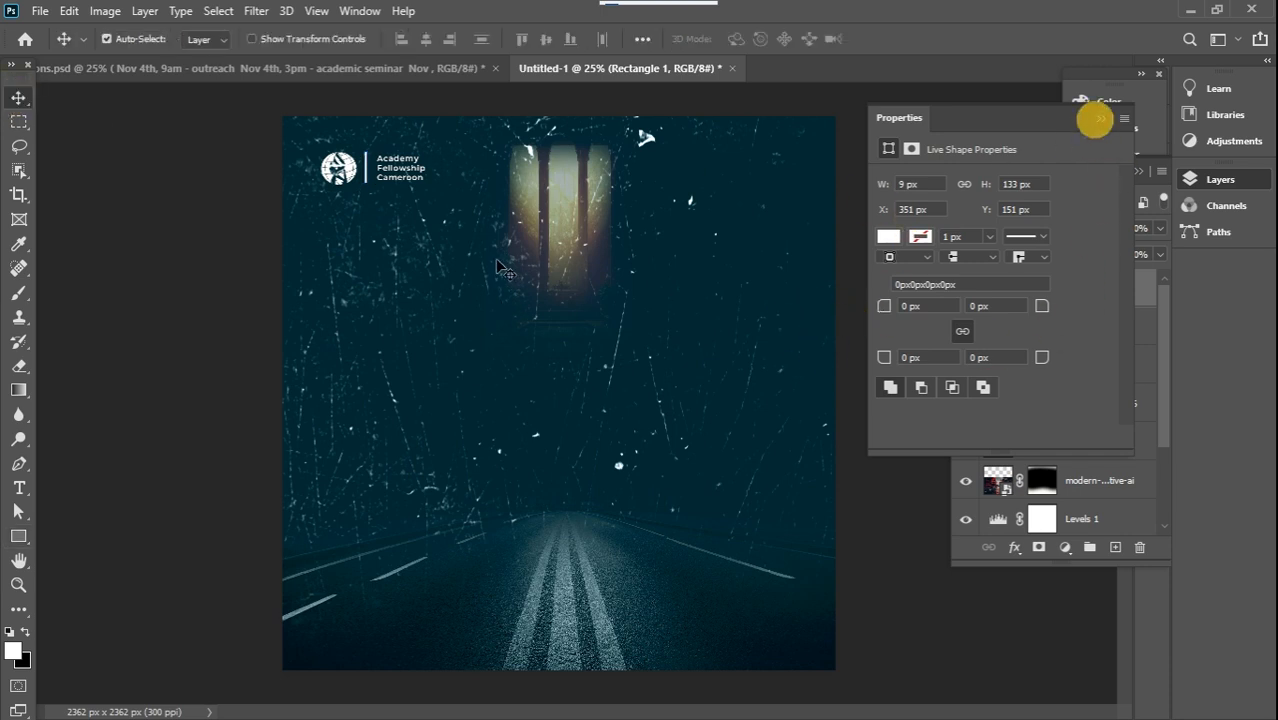
Step: Check the header in the finished flyer, and add the text "missions" in yellow Bebas Regular, 16 pt, in the new document
click(277, 66)
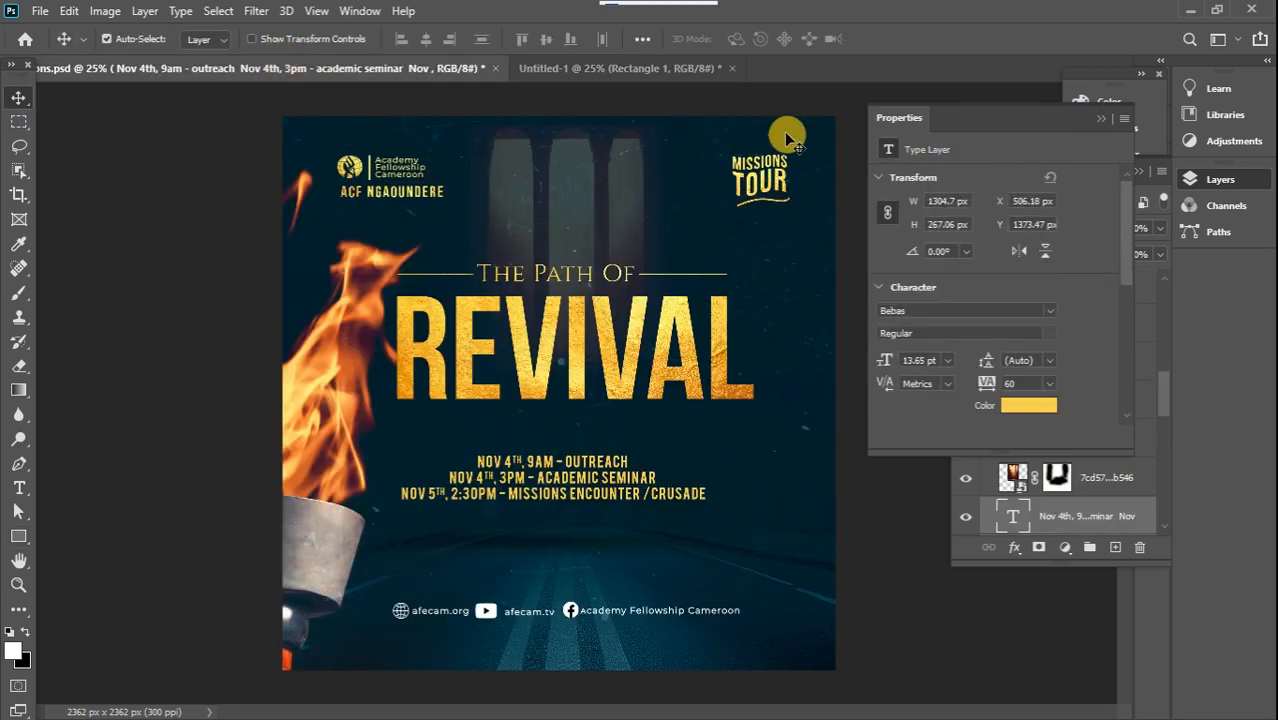
click(614, 68)
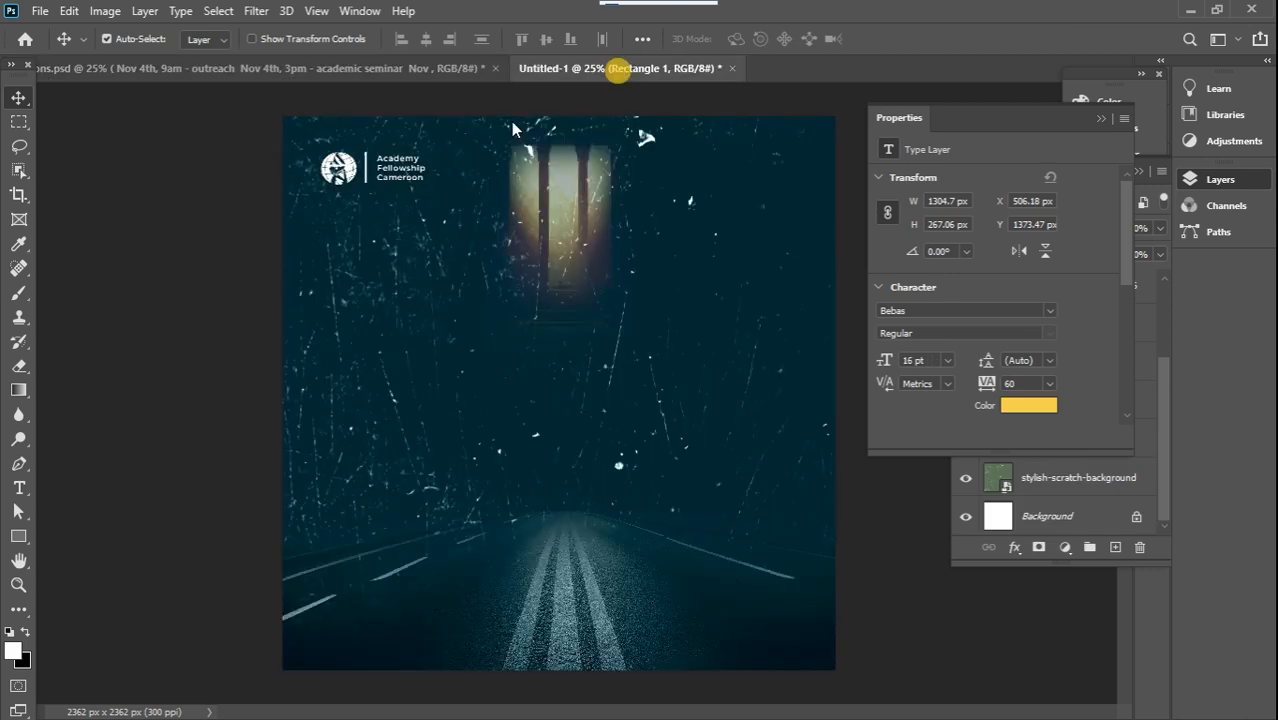
click(19, 487)
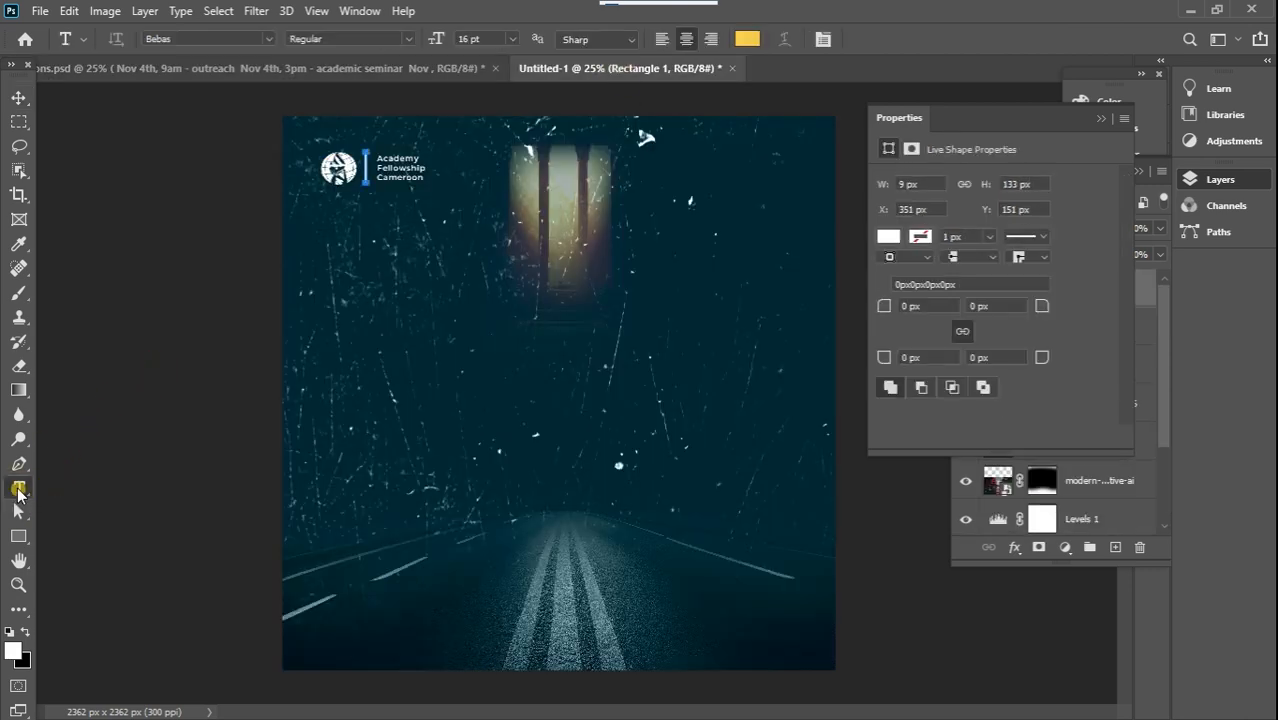
click(431, 337)
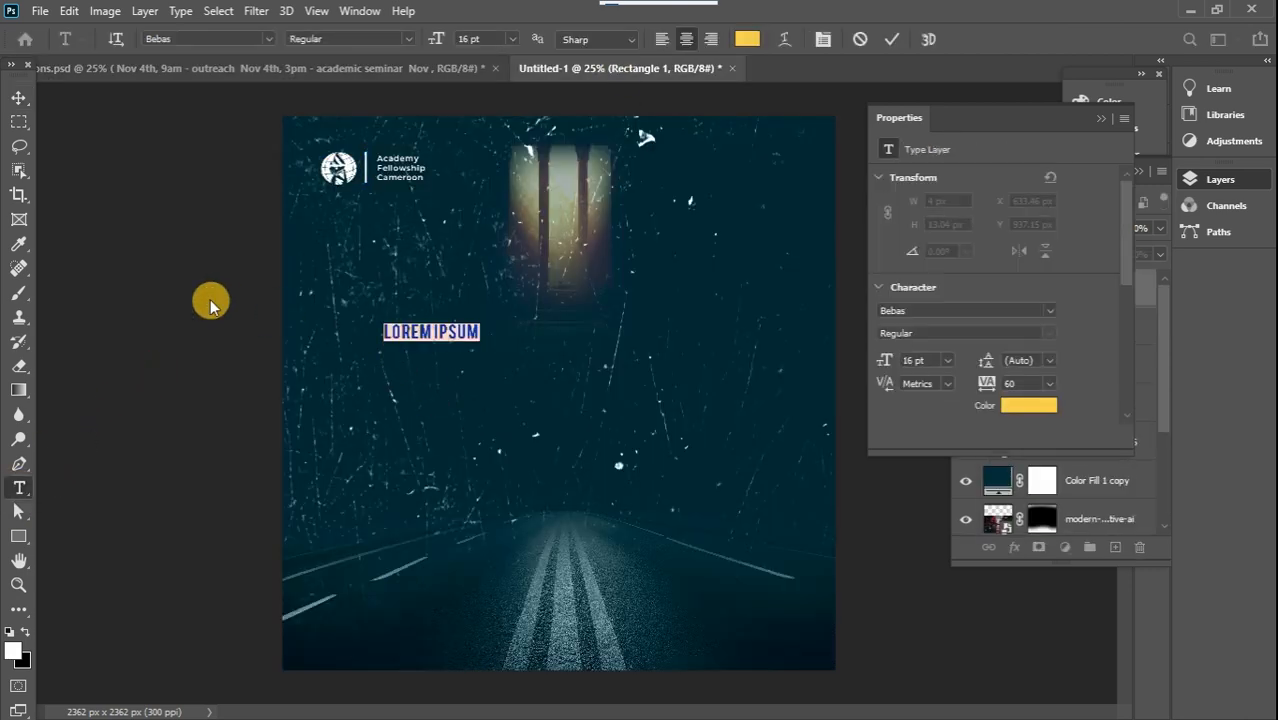
text(MISSIONS)
click(22, 97)
click(1102, 118)
Step: Duplicate the "missions" text, change the copy to "tour" and enlarge it directly beneath the original word
key(ctrl+j)
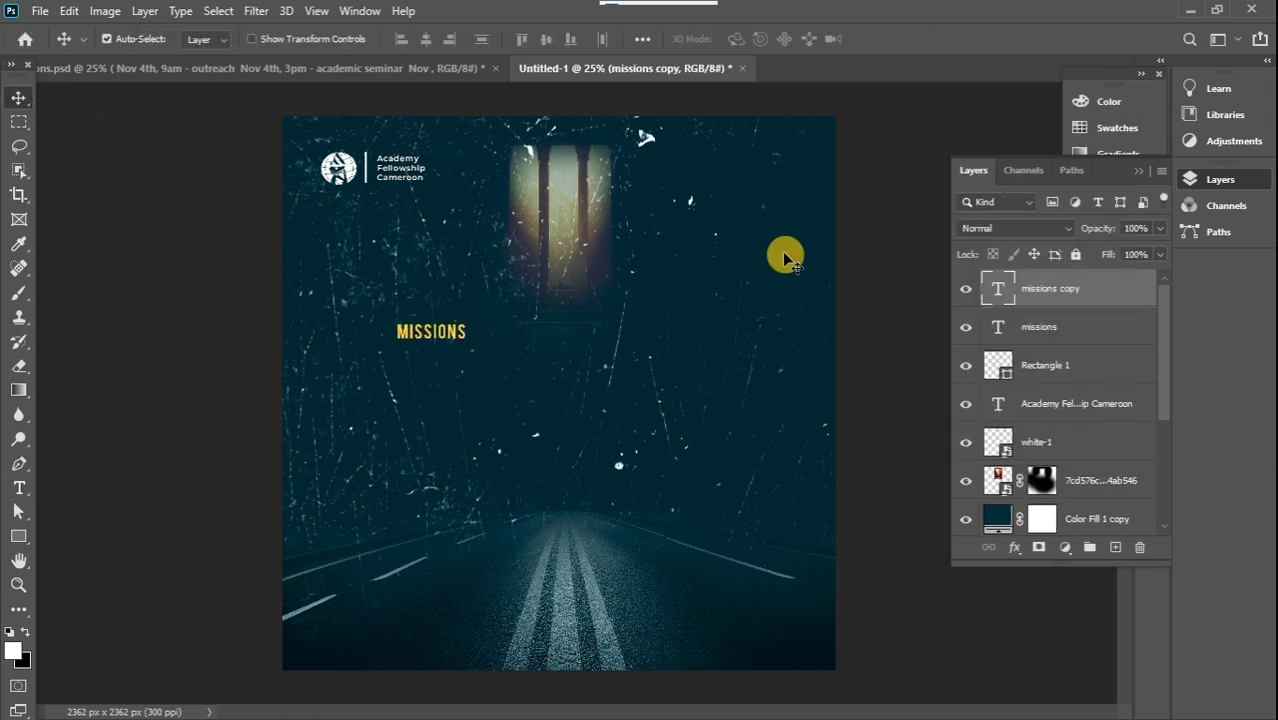
double_click(420, 366)
drag(420, 333, 453, 368)
text(tour)
click(22, 98)
key(ctrl+t)
click(18, 119)
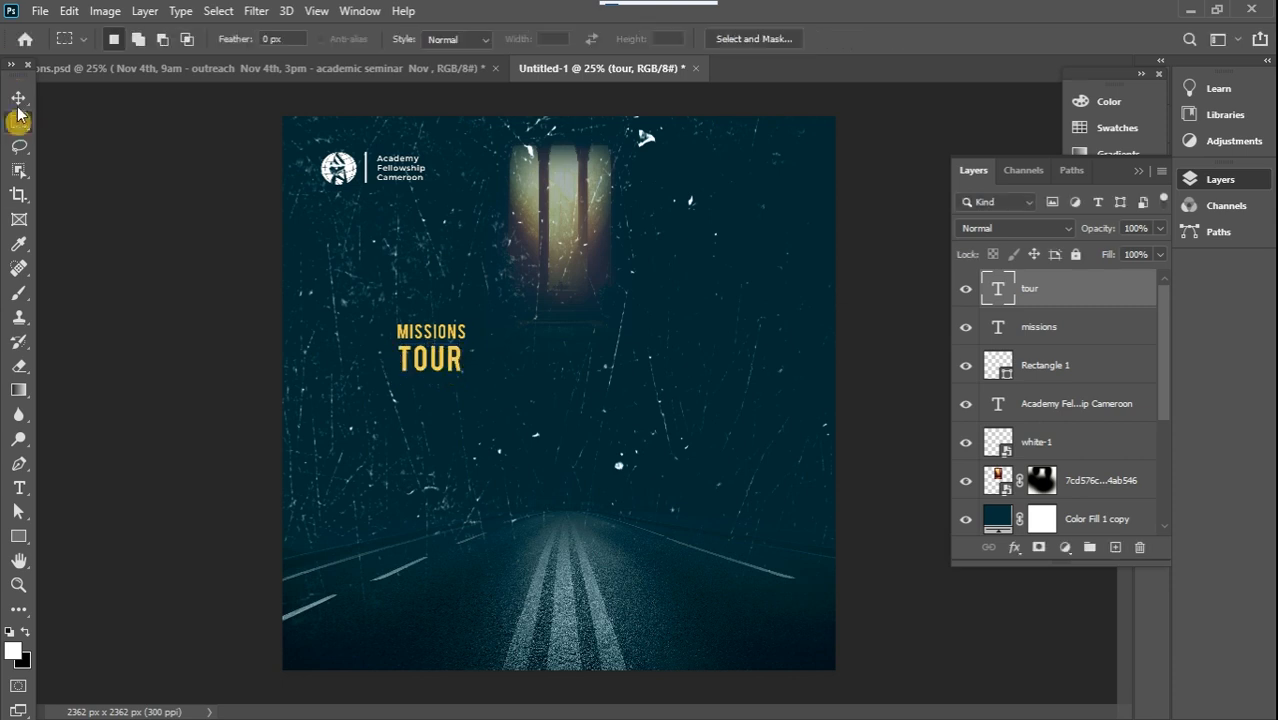
click(20, 100)
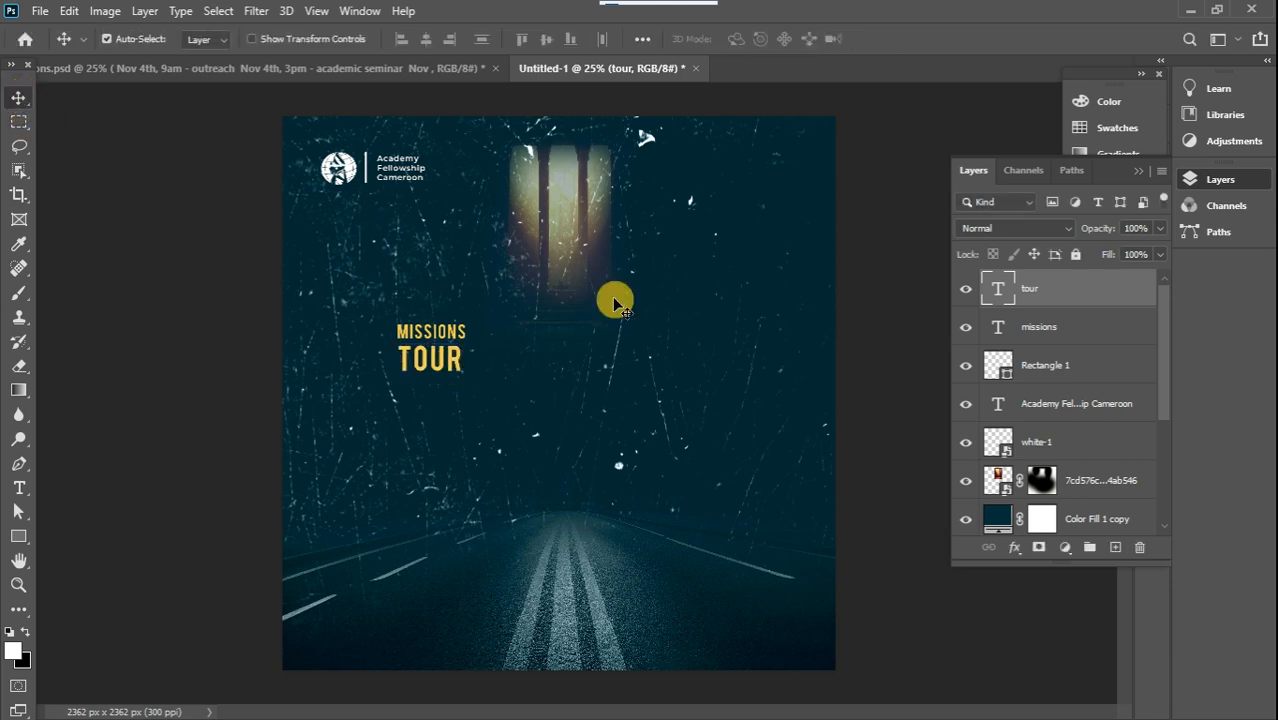
Step: Group the "tour" and "missions" text layers and convert the group to a smart object
ctrl+click(1076, 328)
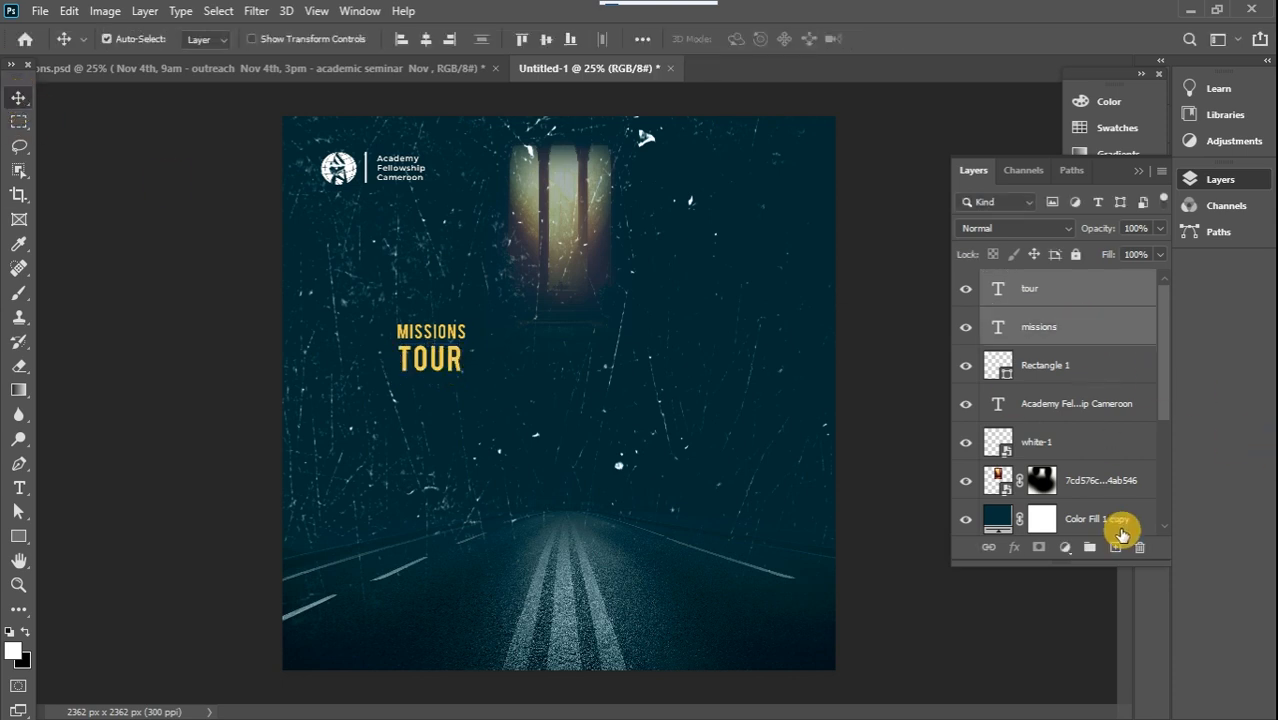
key(ctrl+g)
right_click(1098, 276)
click(1030, 264)
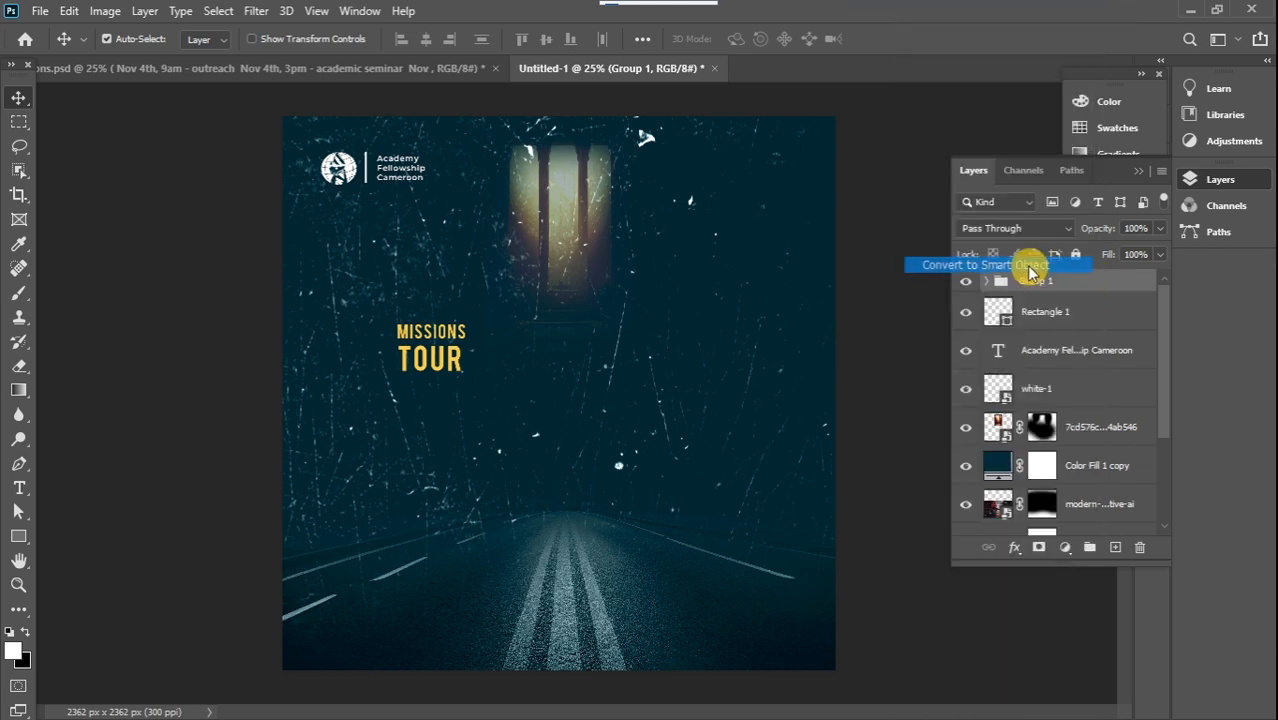
Step: Scale the Missions Tour smart object to 164.08%
key(ctrl+t)
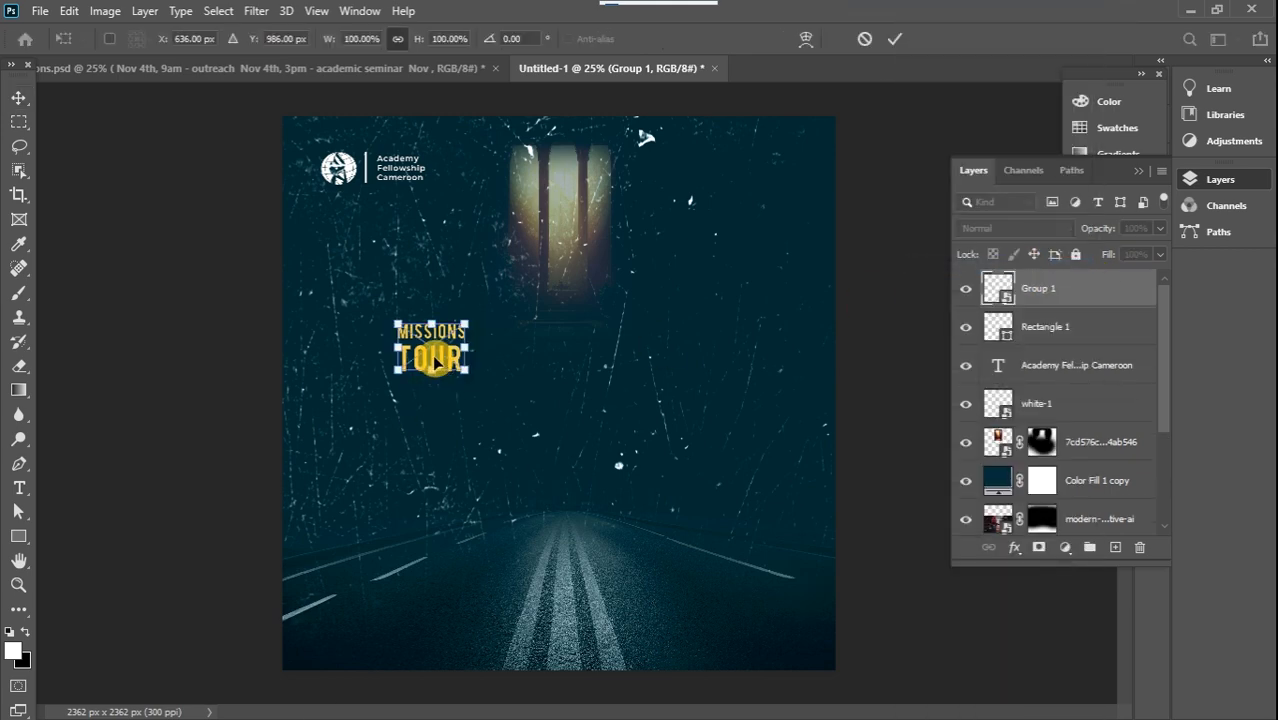
drag(468, 372, 511, 400)
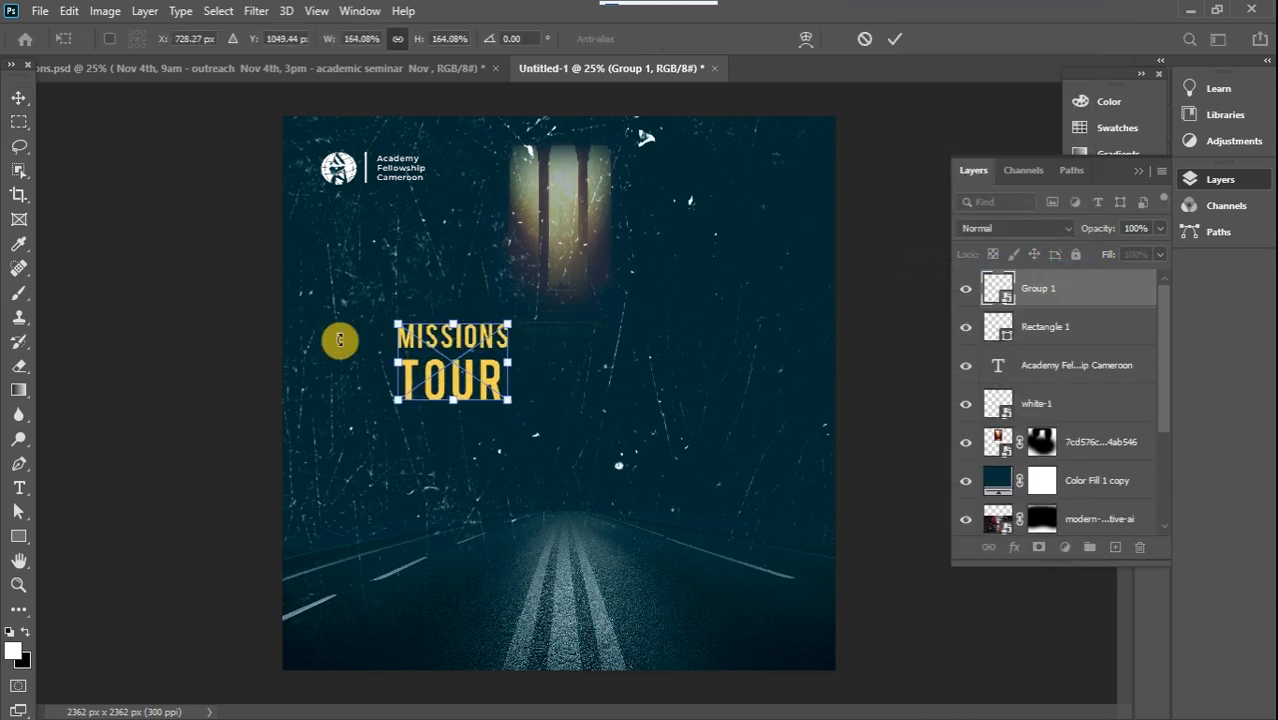
click(20, 100)
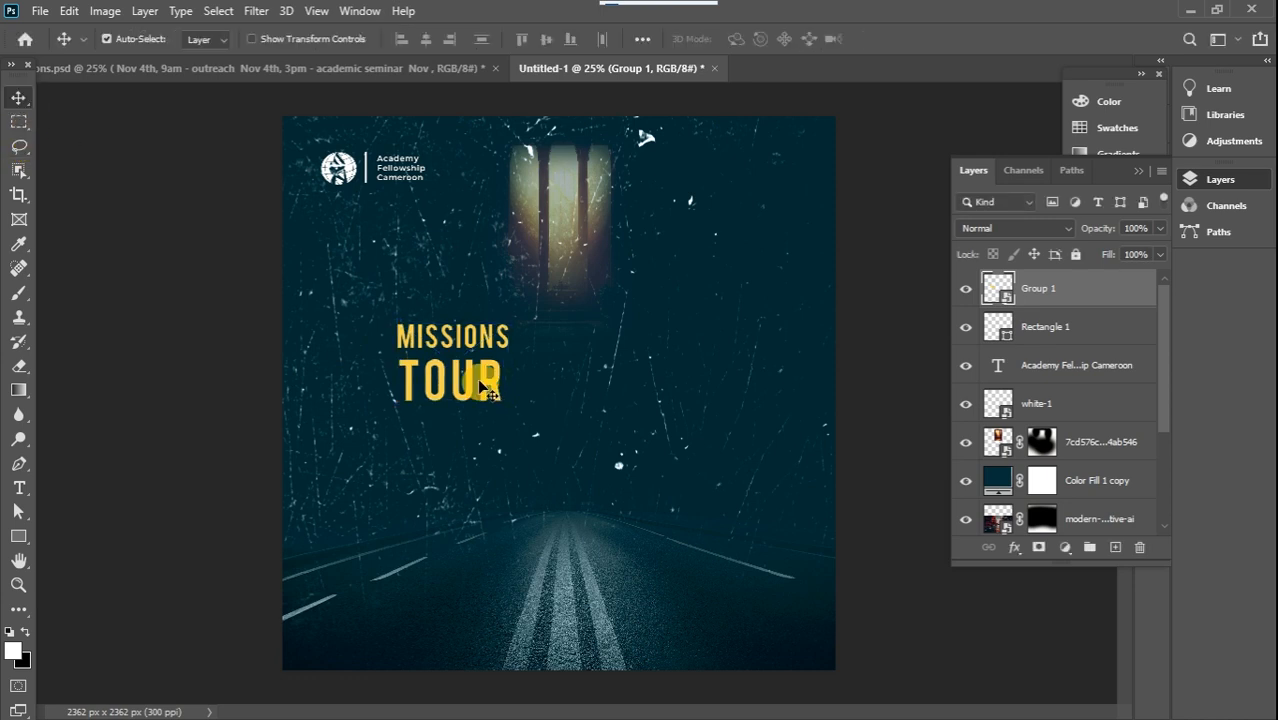
Step: Warp the Missions Tour smart object so its upper and lower edges curve and its right corners rise slightly
key(ctrl+t)
right_click(481, 385)
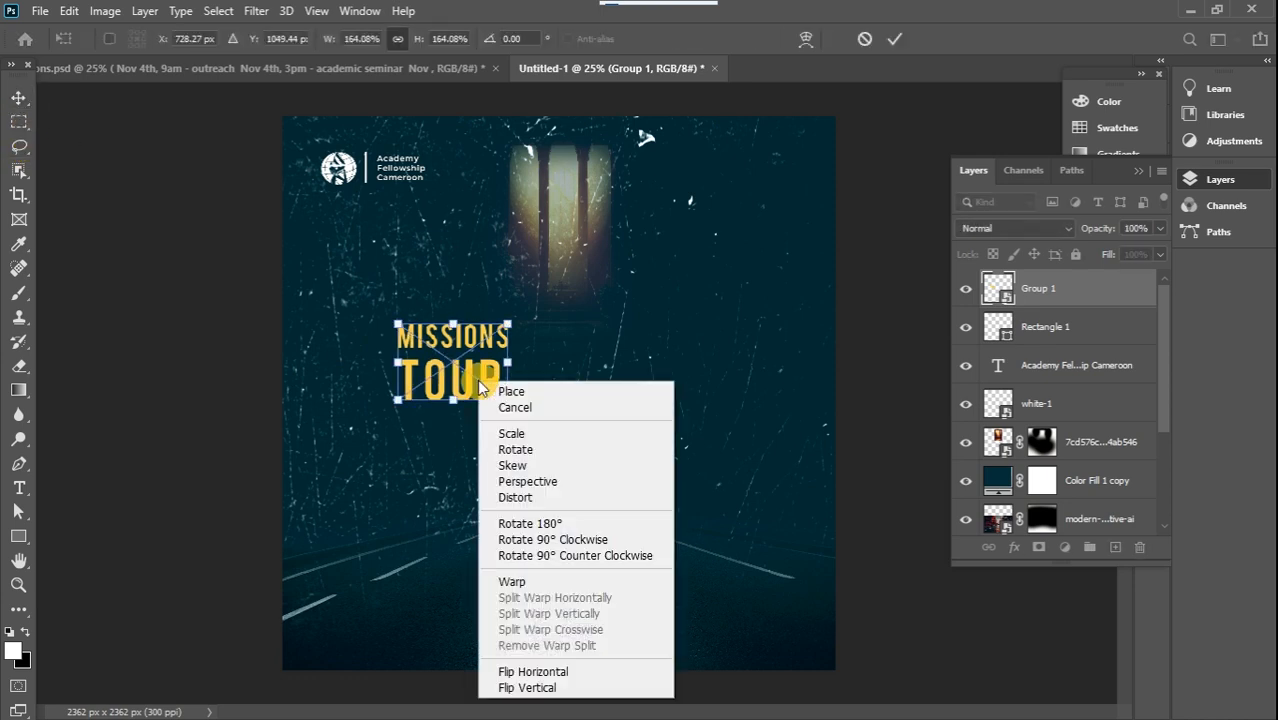
click(531, 583)
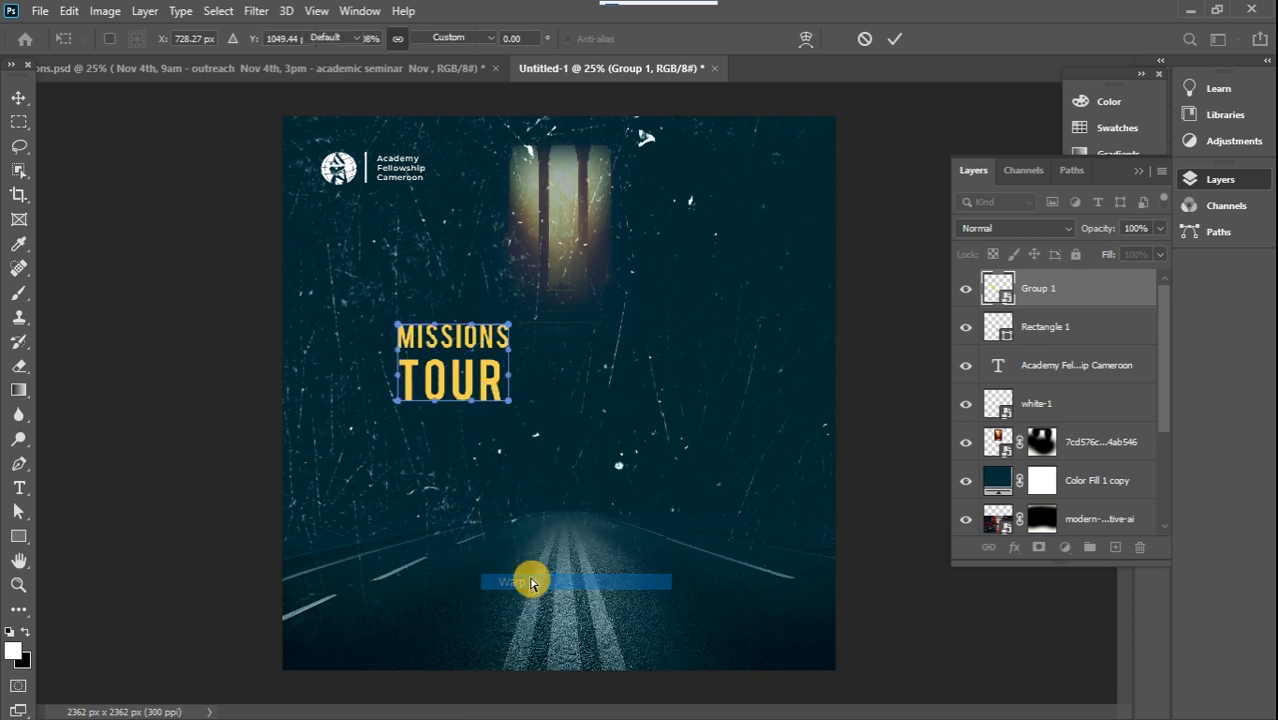
drag(437, 402, 507, 393)
drag(443, 335, 505, 321)
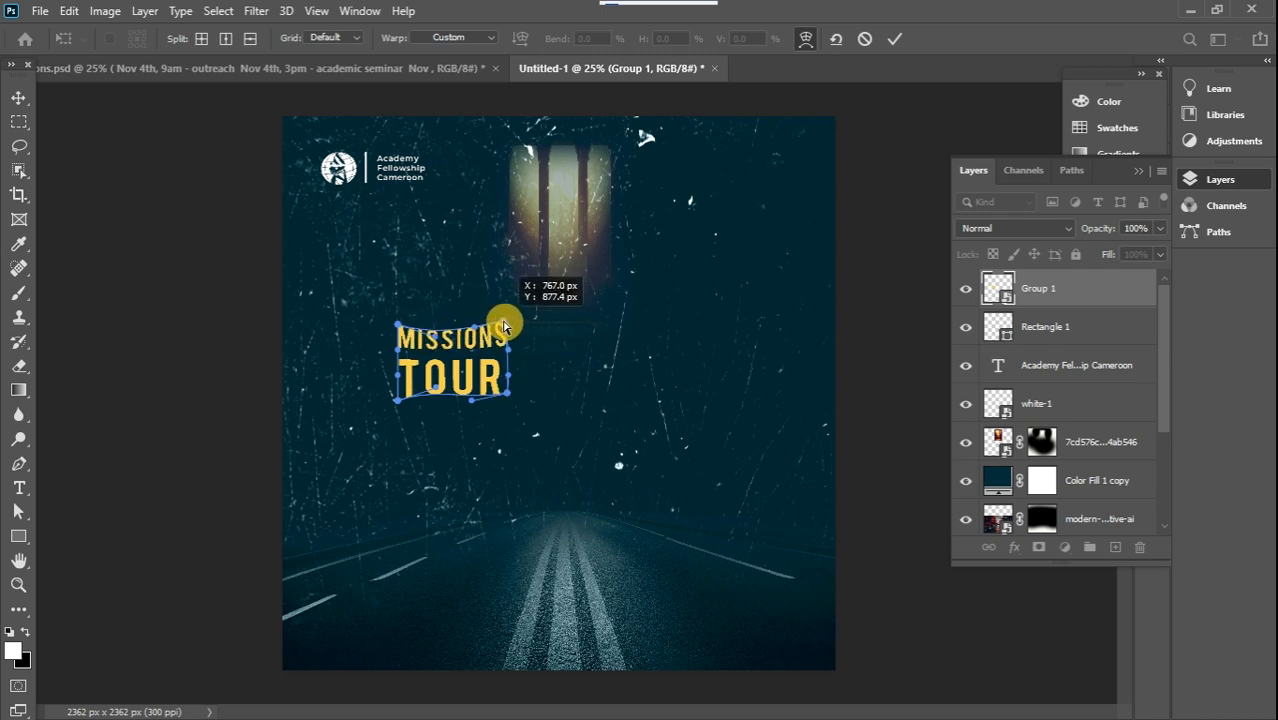
key(Return)
Step: Paint a white wavy underline below "TOUR" on a new layer above Rectangle 1, using a 9 px brush at 100% hardness
click(620, 330)
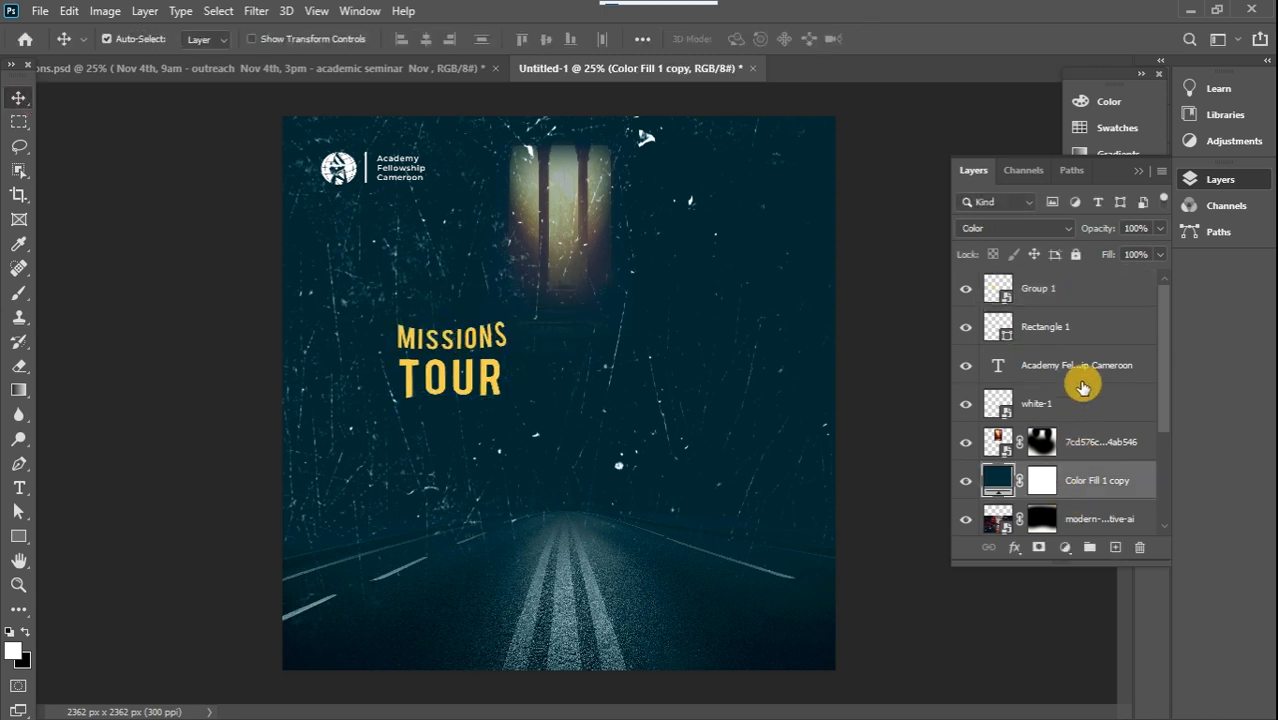
click(1110, 288)
click(1100, 323)
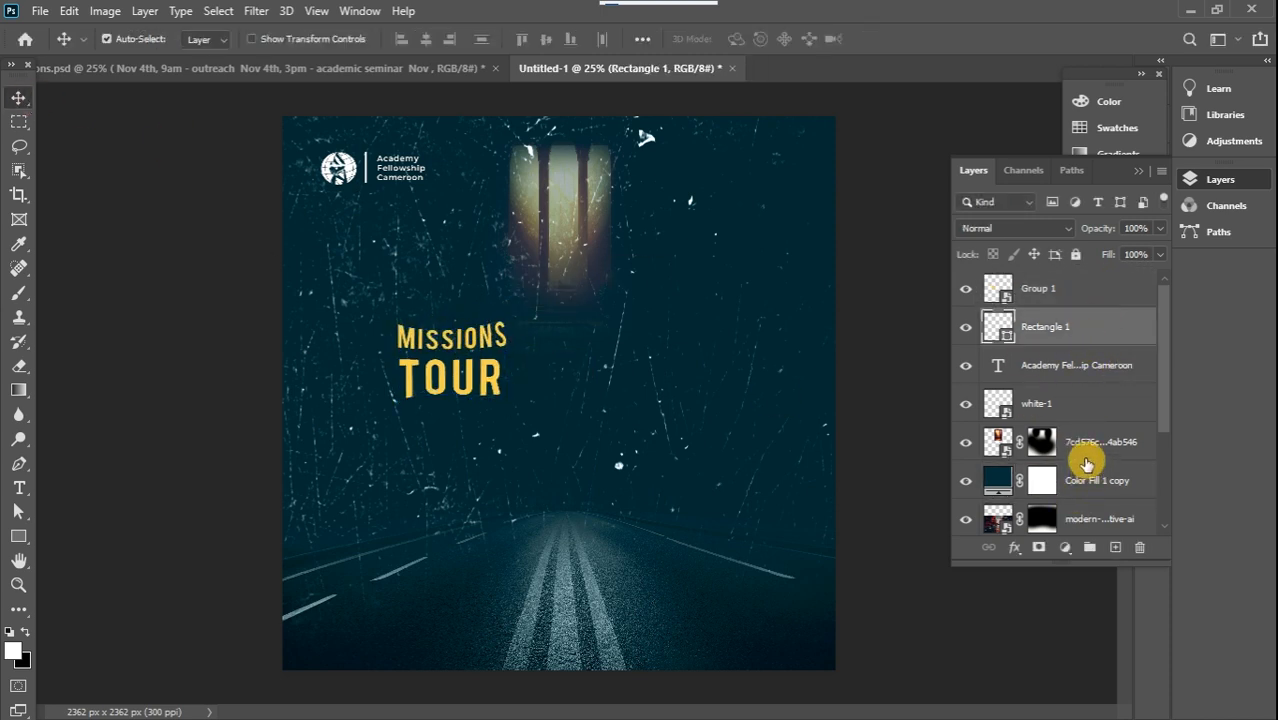
click(1115, 548)
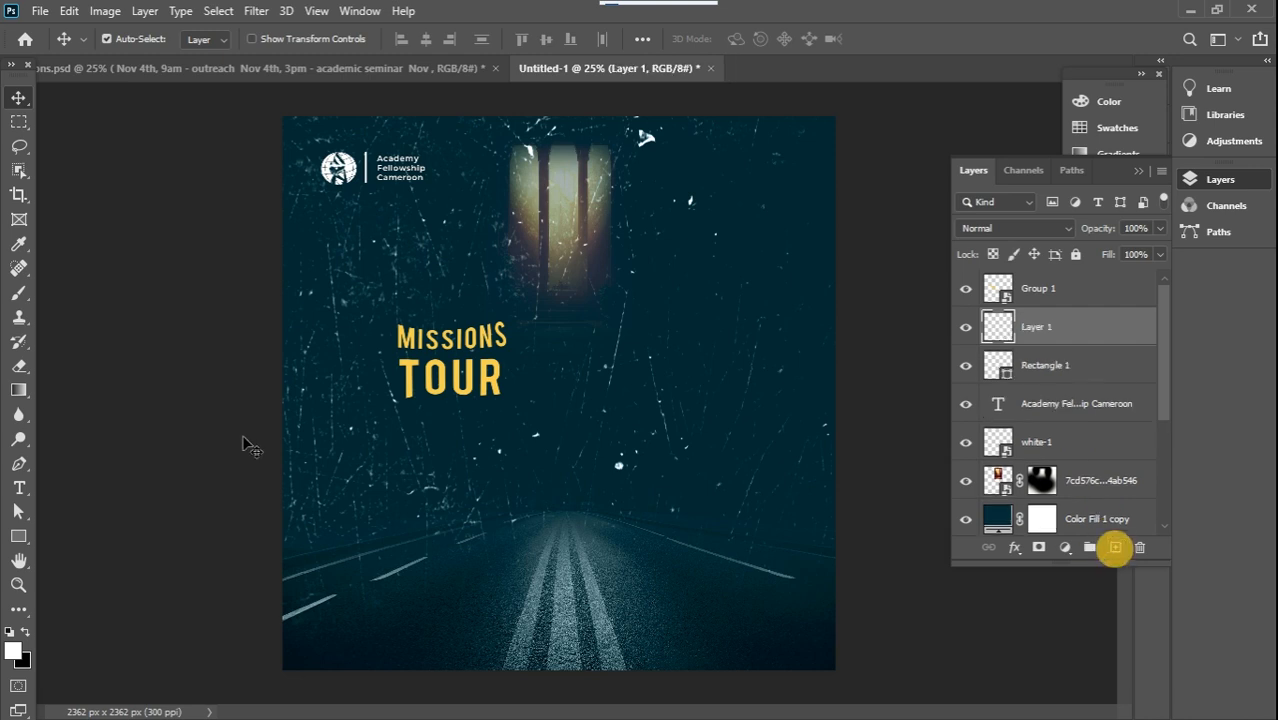
click(18, 293)
right_click(514, 502)
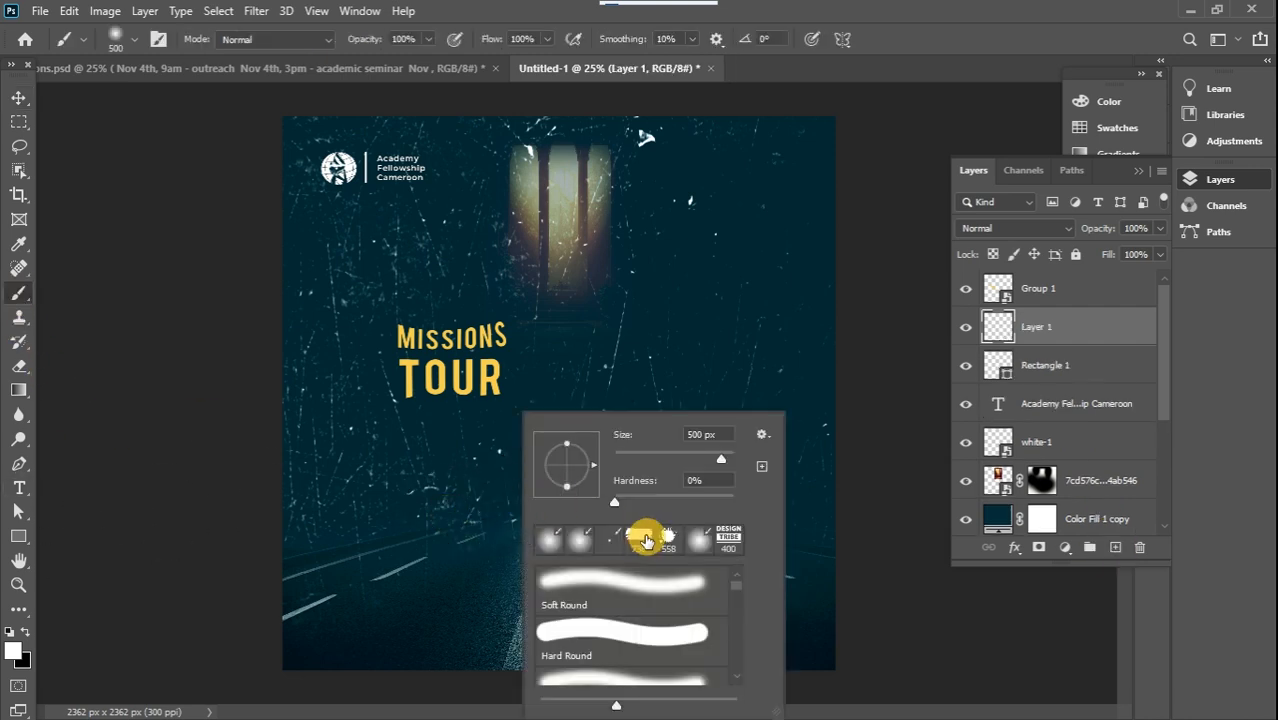
click(694, 470)
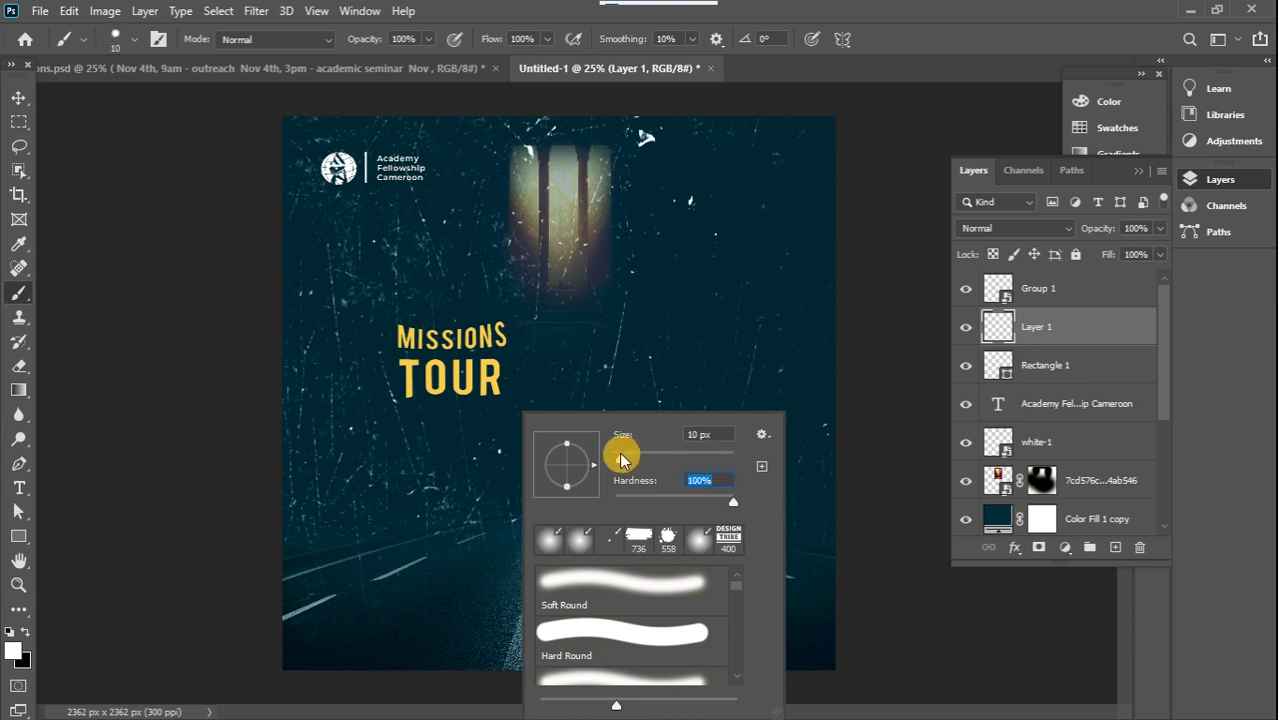
click(398, 424)
drag(440, 413, 506, 409)
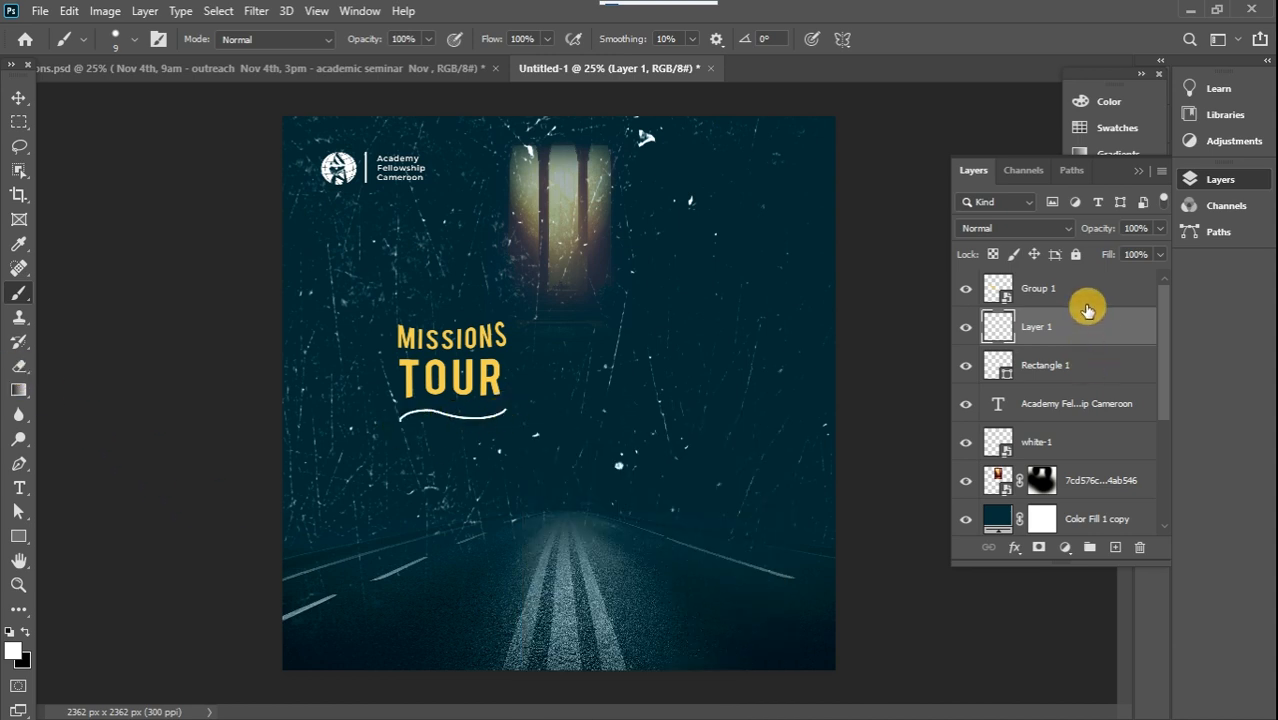
Step: Group the Missions Tour lettering with its underline, scale the group to 61.18% and place it in the canvas's upper-right corner
shift+click(1081, 292)
drag(979, 320, 1089, 547)
key(ctrl+t)
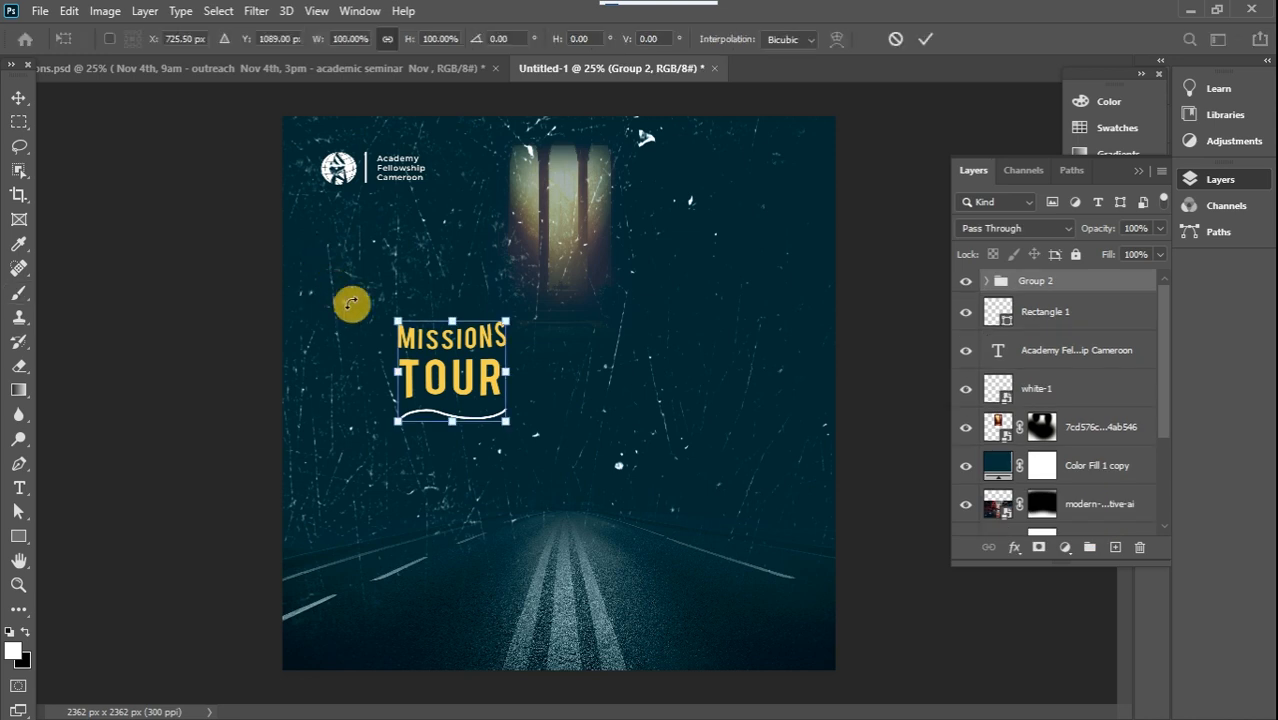
drag(398, 322, 758, 198)
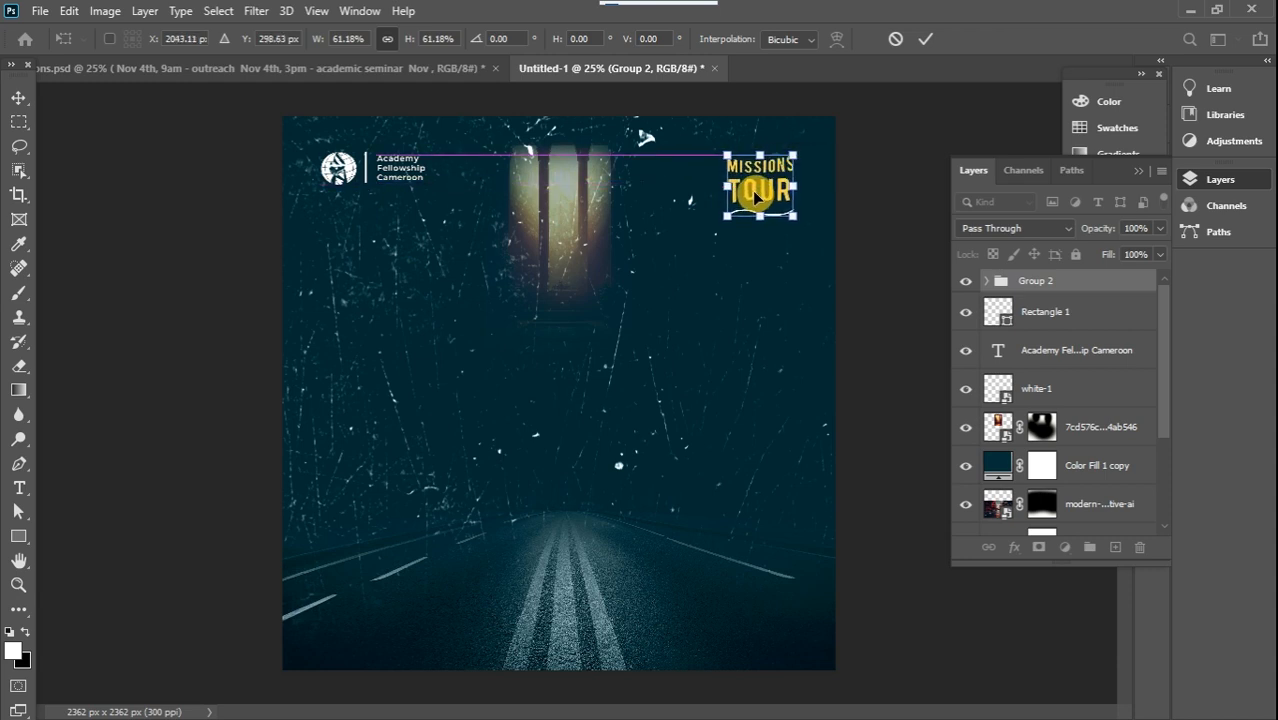
click(17, 119)
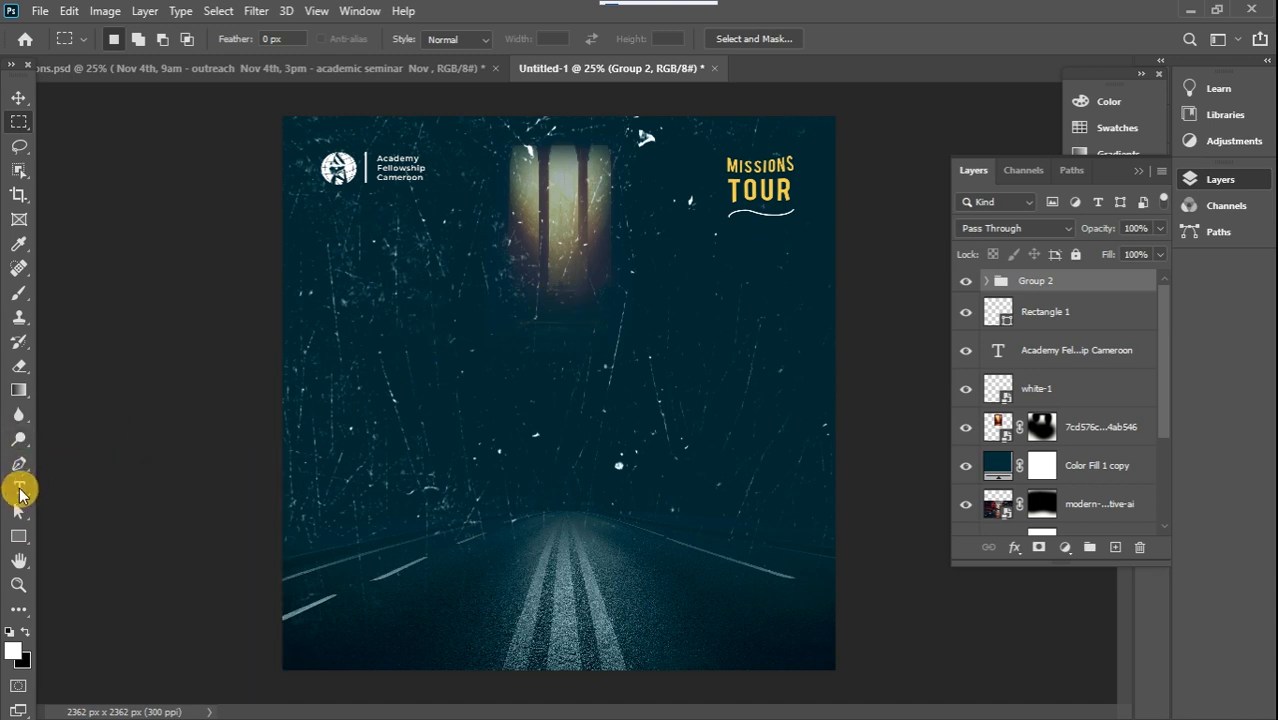
Step: Add the text "THE PARTH OF" in Cinzel Medium and place it horizontally centred just below the arches
click(19, 490)
click(405, 355)
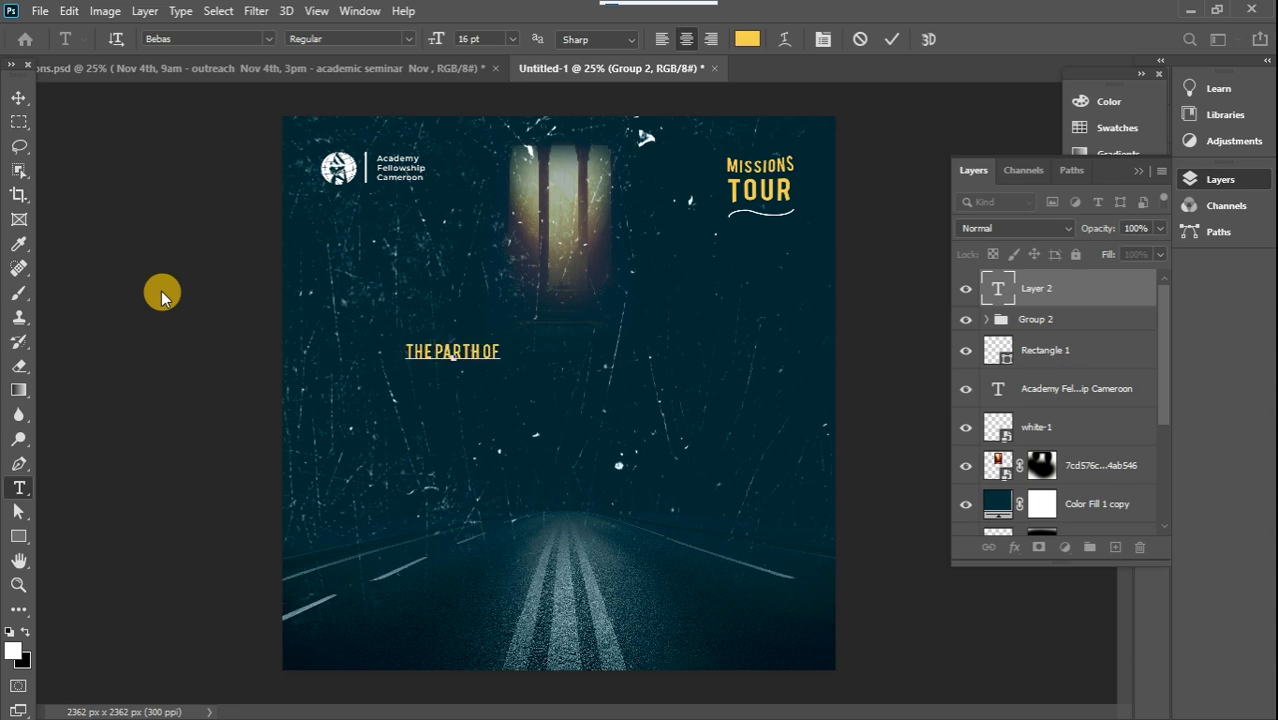
key(ctrl+a)
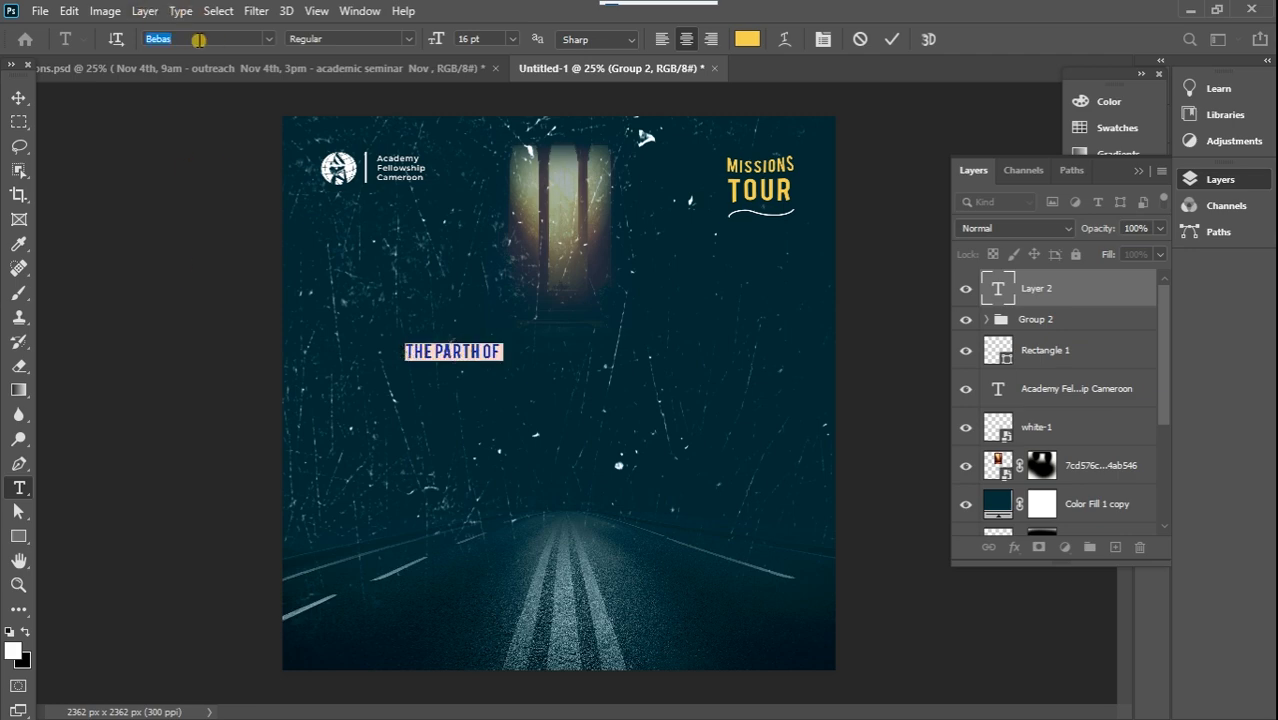
text(cin)
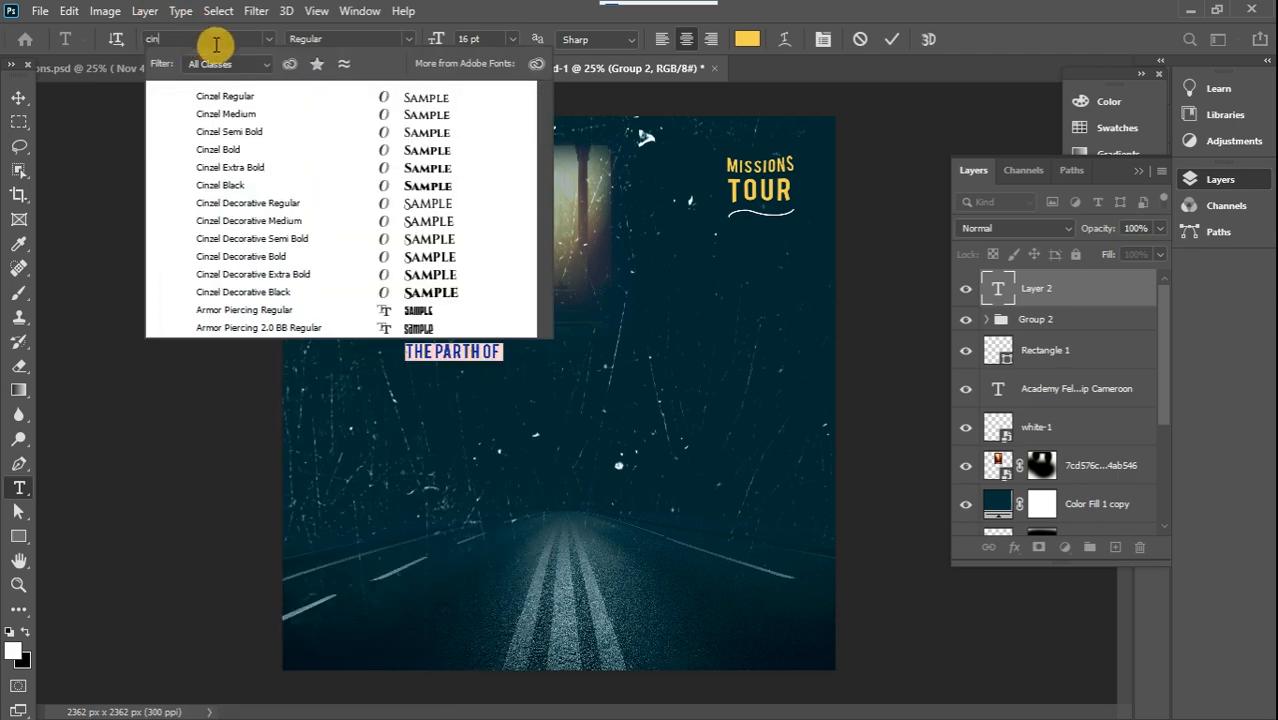
click(258, 114)
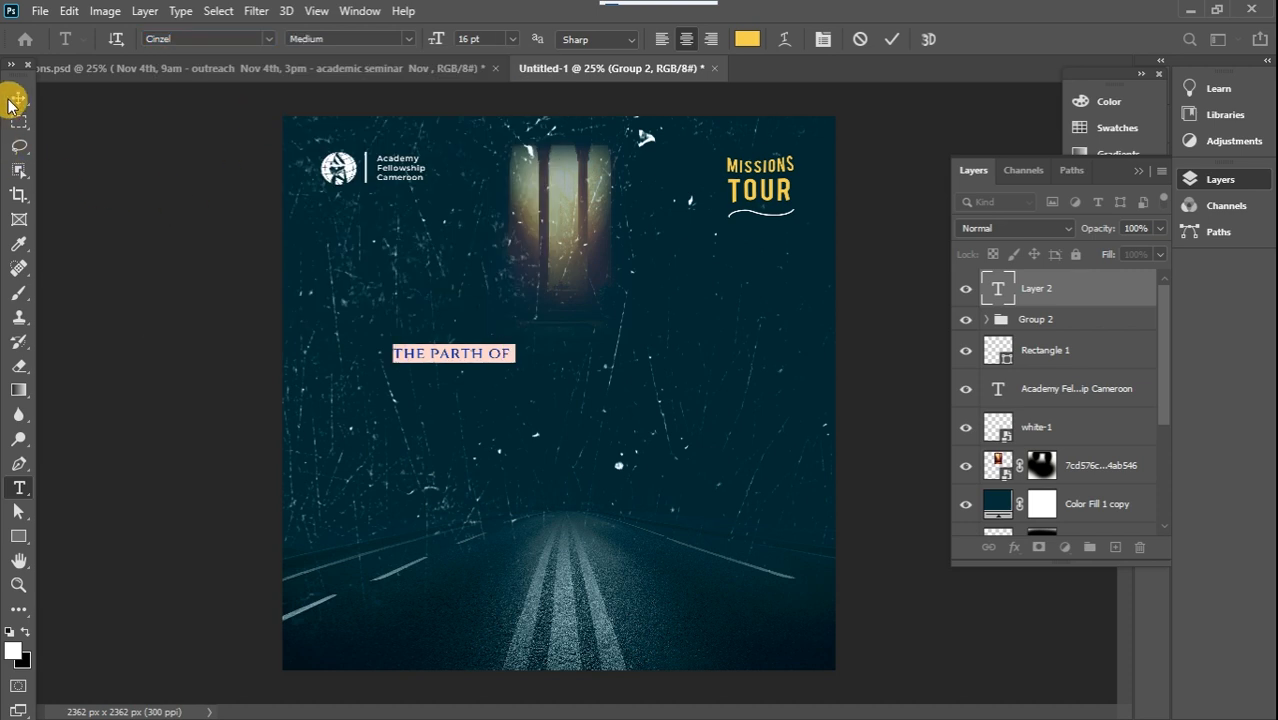
click(15, 98)
drag(442, 357, 560, 352)
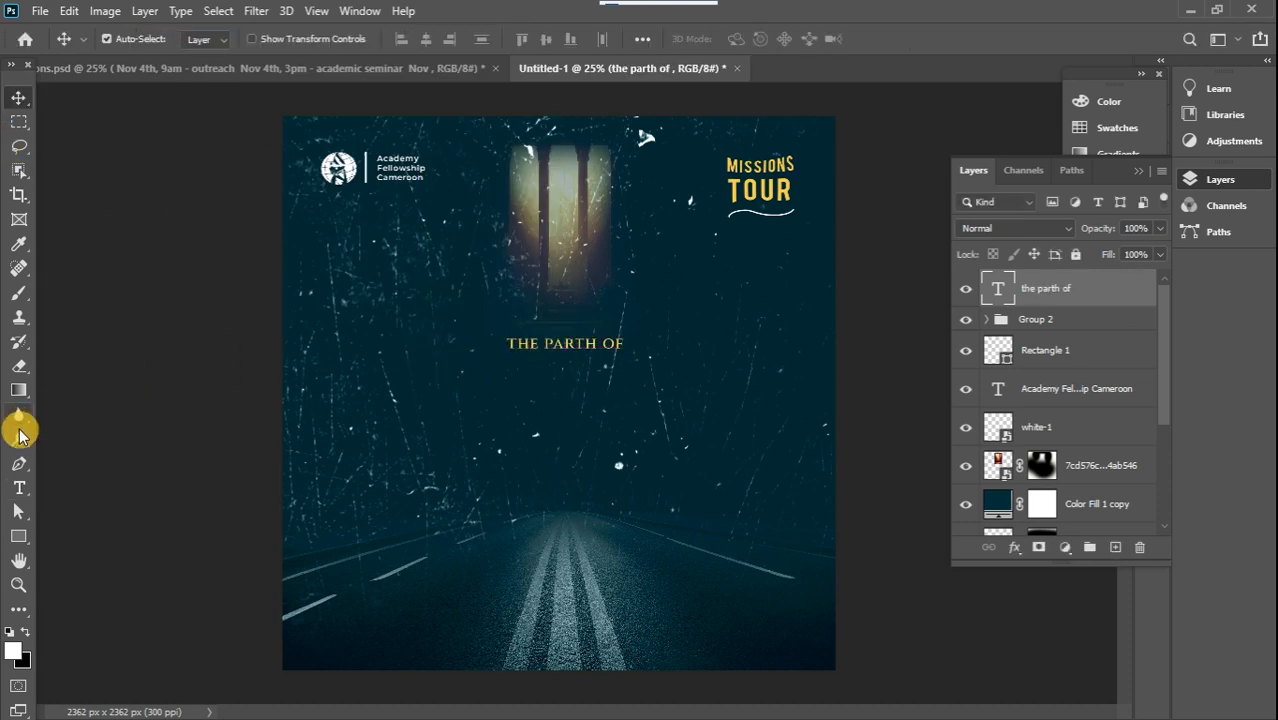
Step: Add a separate "REVIVAL" text layer below "THE PARTH OF" in Bebas Regular
click(20, 486)
click(521, 418)
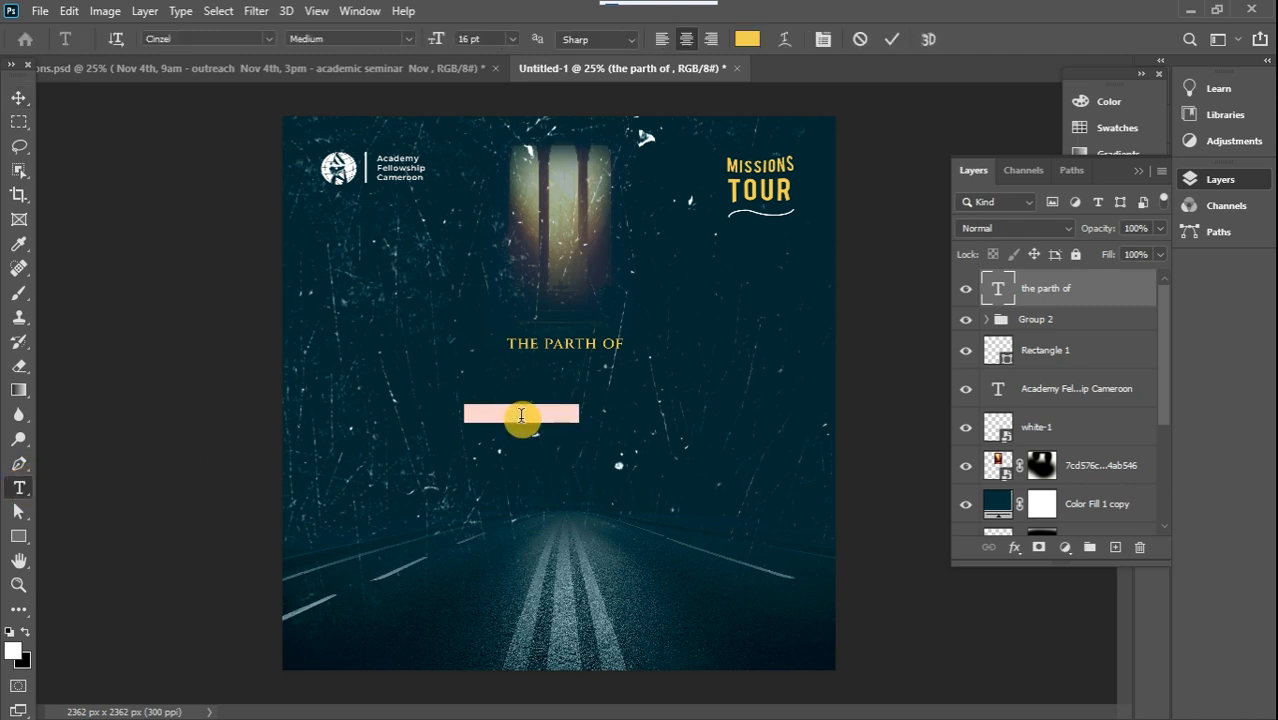
text(REVIVAL)
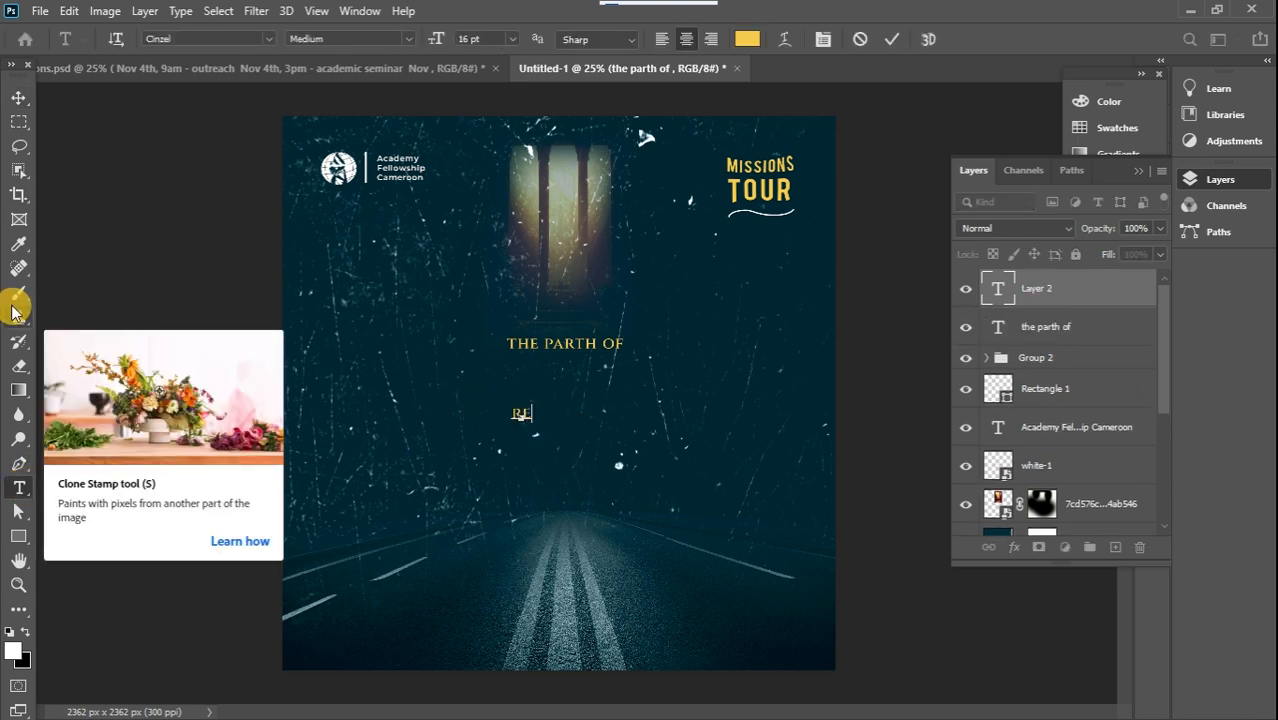
key(ctrl+a)
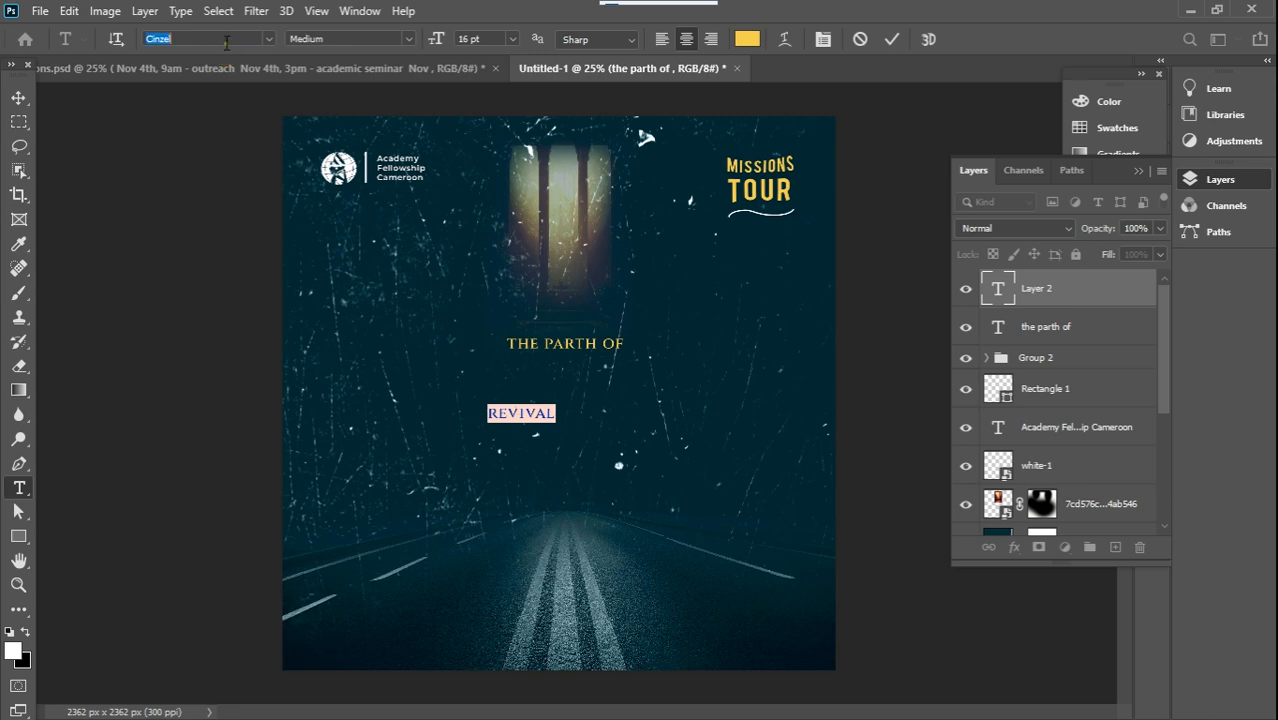
text(beb)
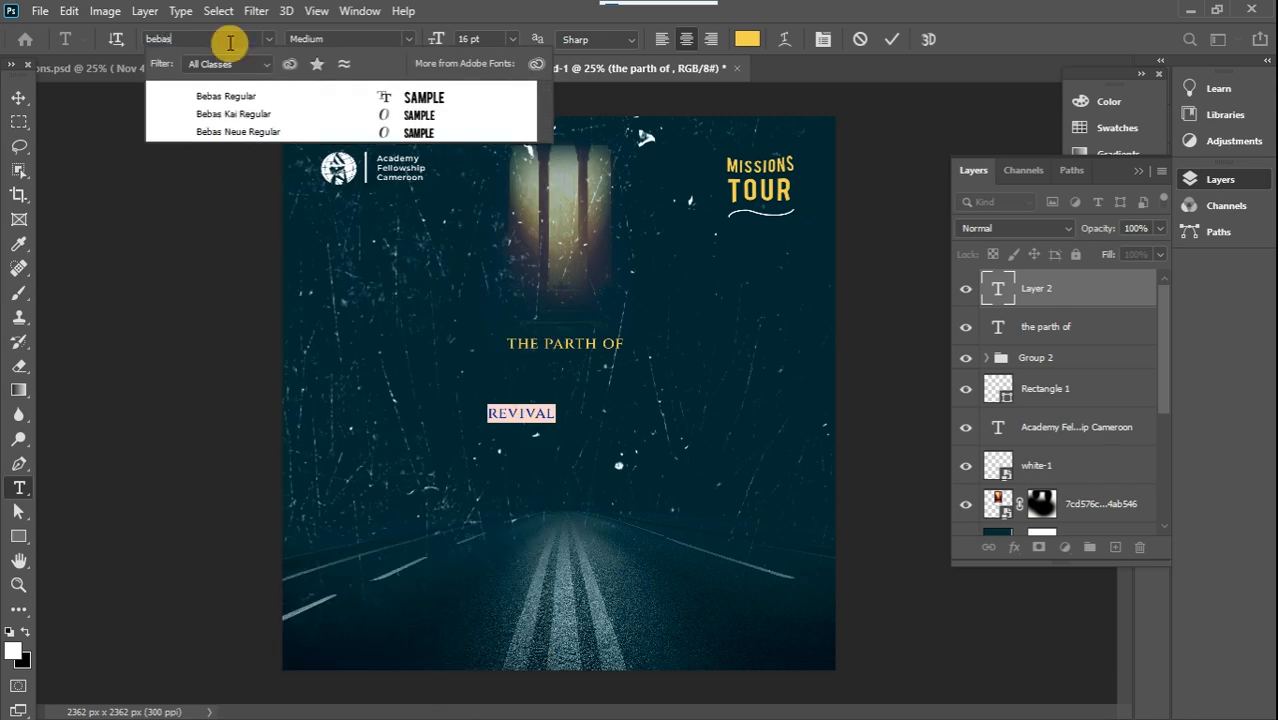
text(as)
click(241, 93)
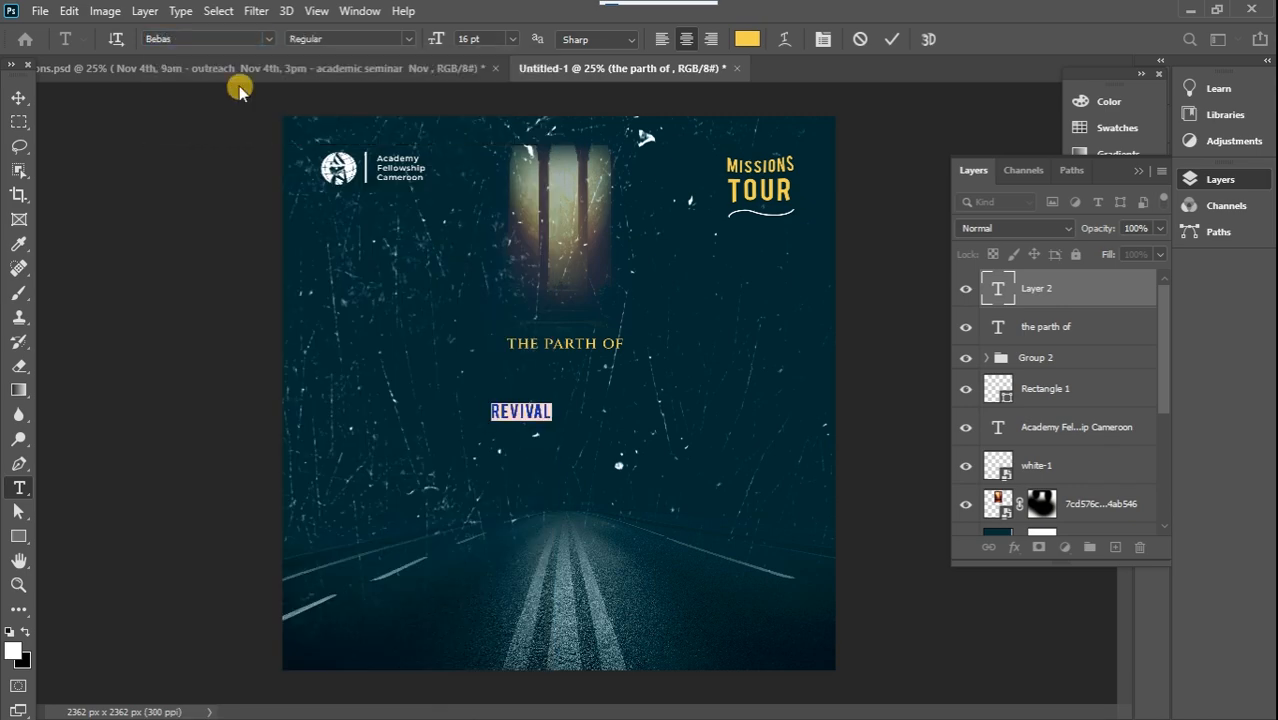
click(19, 100)
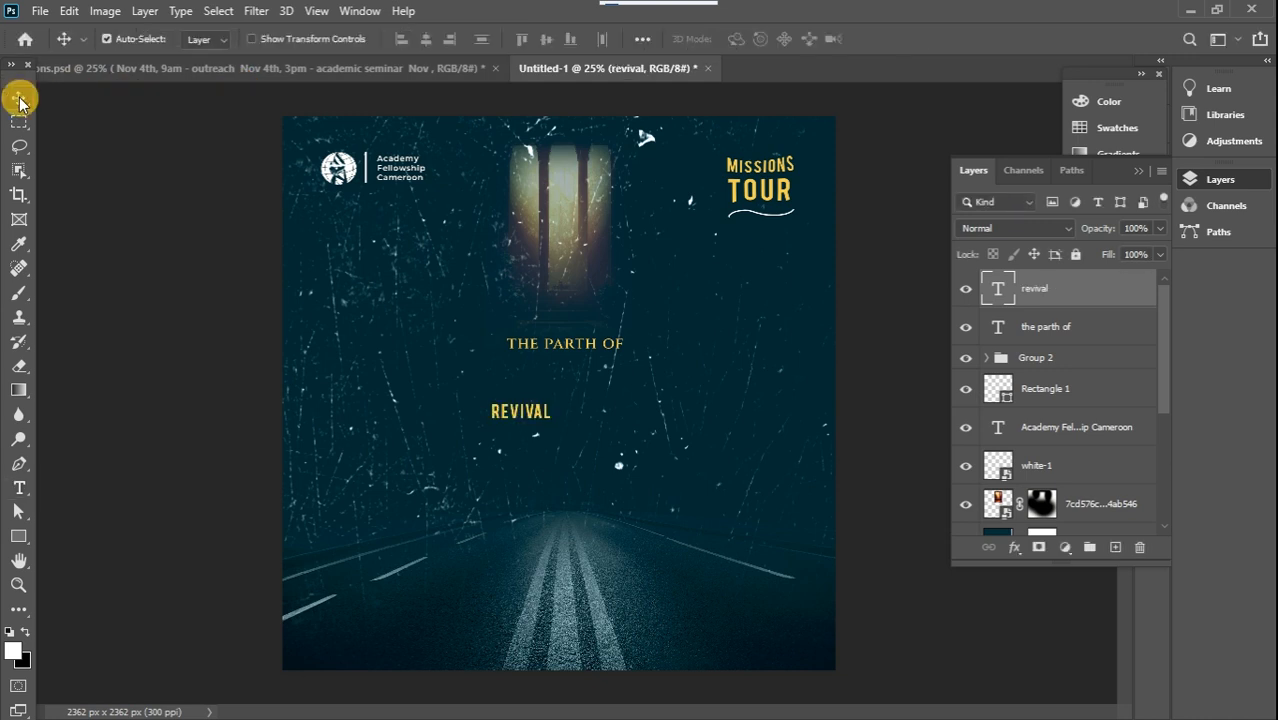
Step: Enlarge "REVIVAL" to about 118 pt and place it directly below "THE PARTH OF", spanning most of the canvas width
key(ctrl+t)
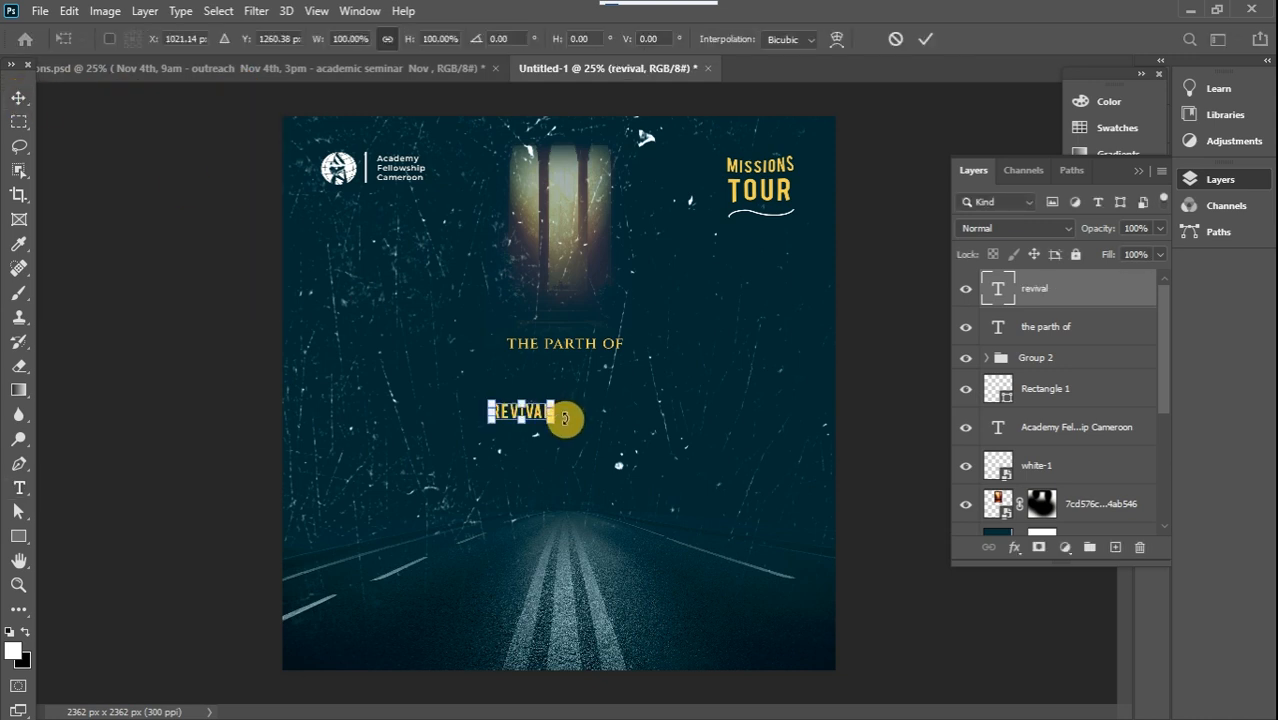
drag(550, 421, 850, 620)
drag(732, 449, 604, 423)
drag(748, 378, 804, 362)
click(26, 102)
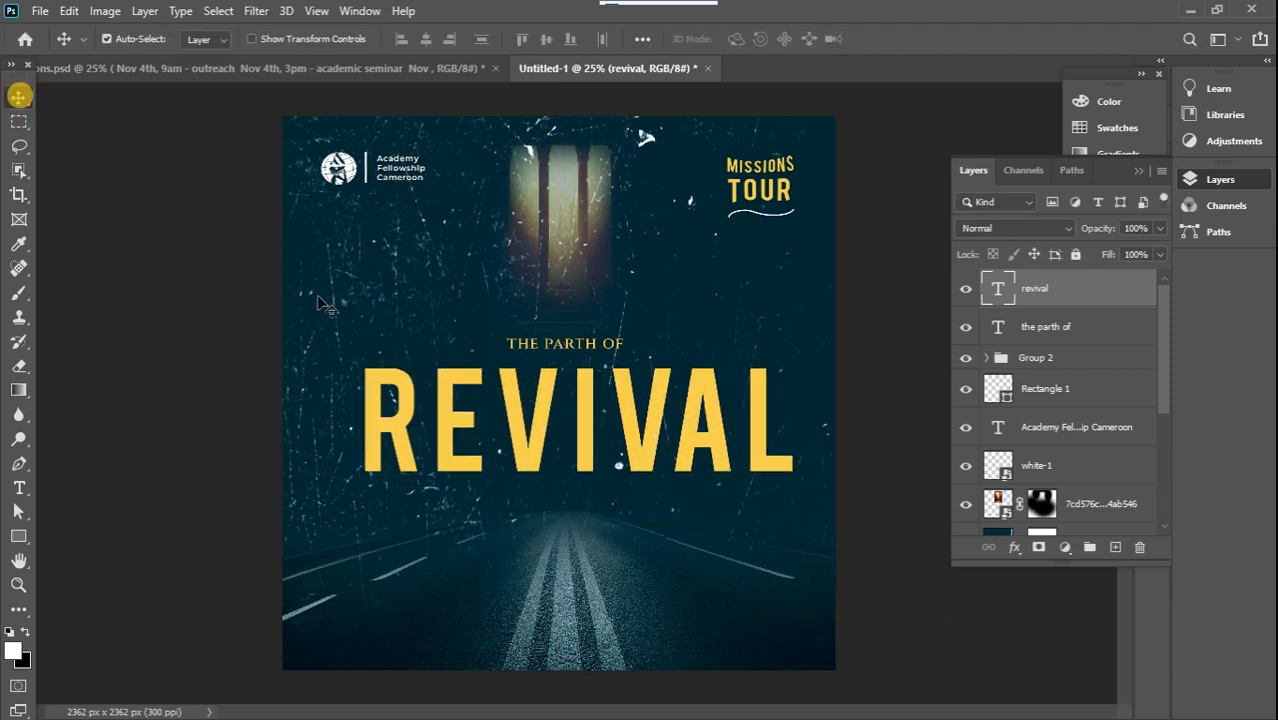
Step: Tighten the letter spacing of the whole word "REVIVAL"
double_click(1000, 290)
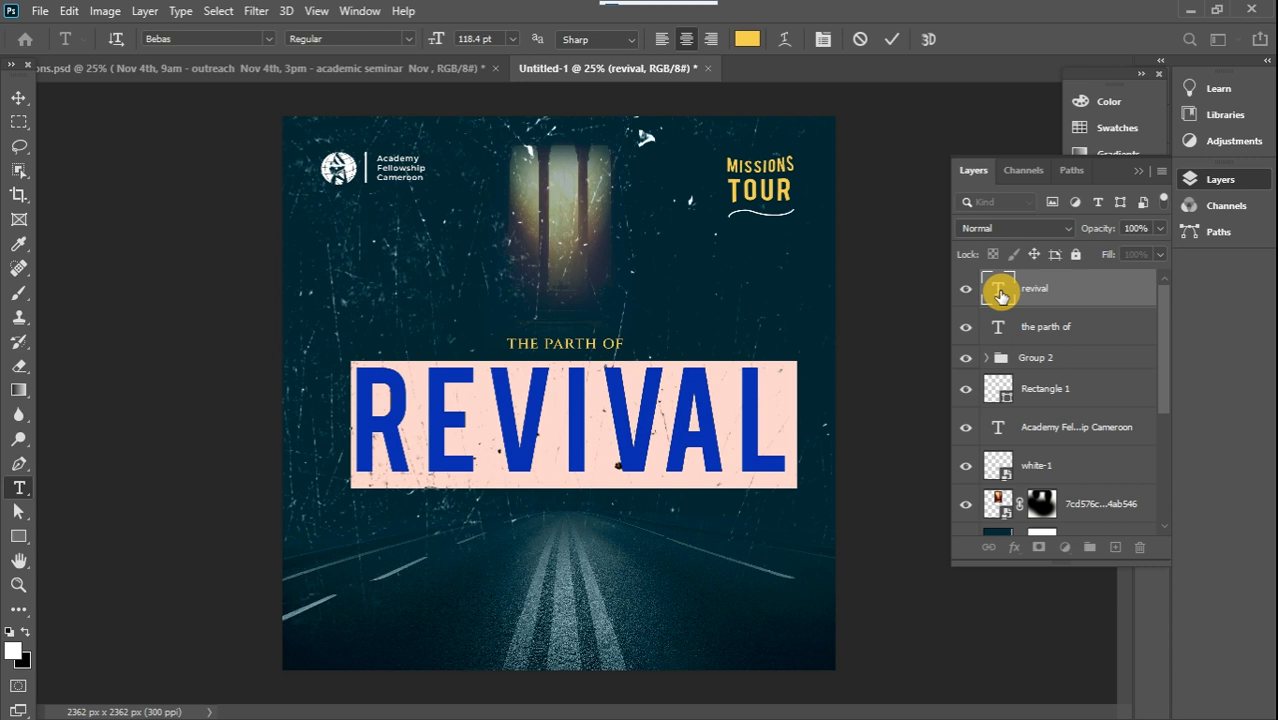
key(alt+Left)
key(alt+Left)
key(alt+Left)
key(alt+Left)
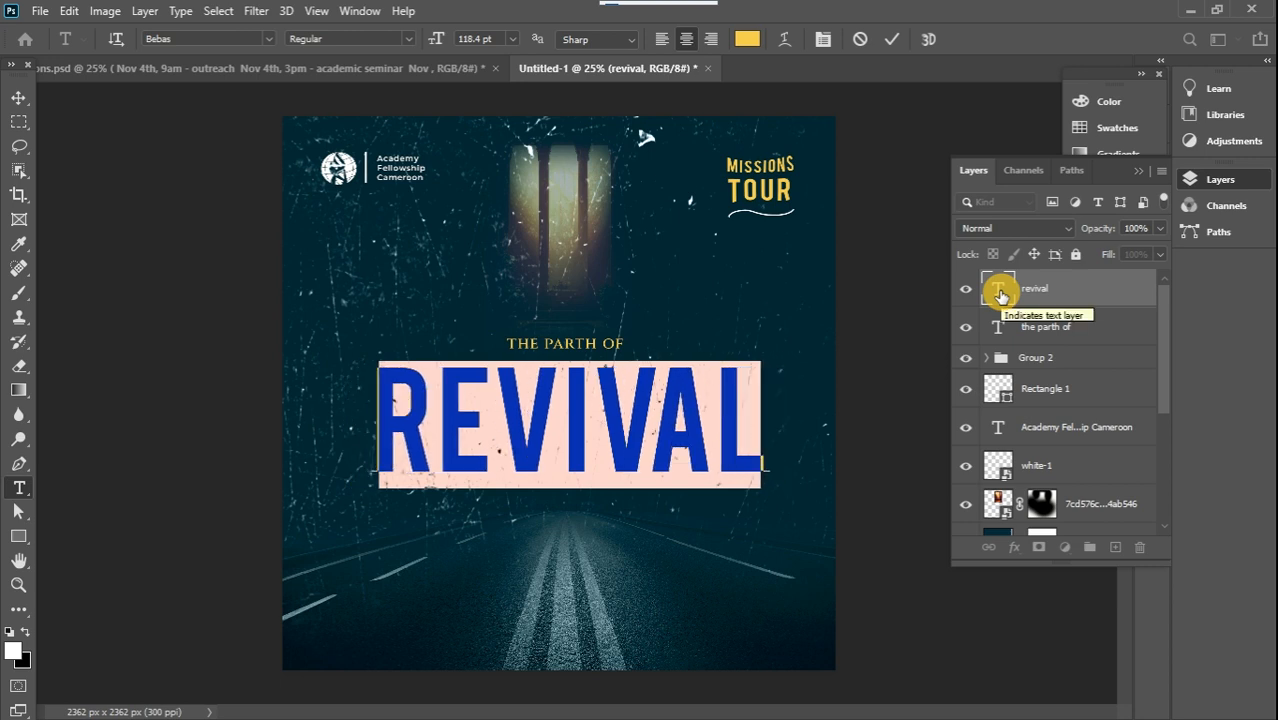
key(alt+Left)
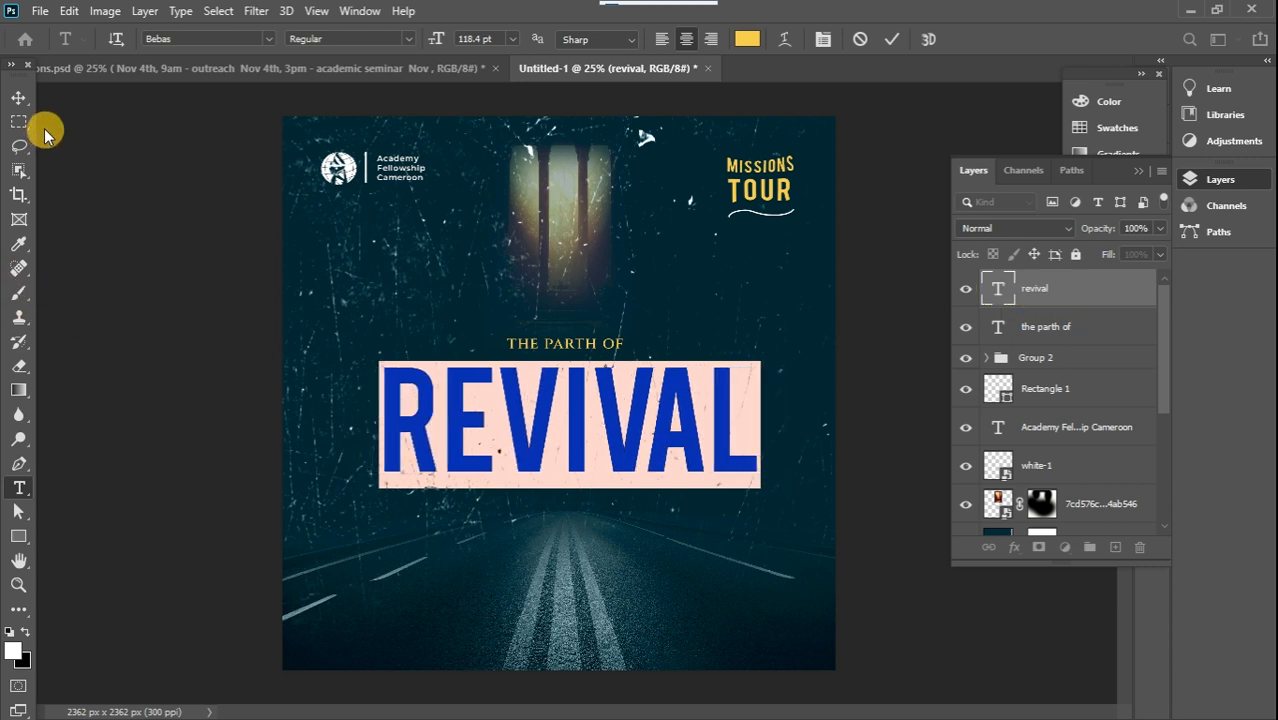
click(19, 97)
Step: Move both title text layers up together and enlarge them proportionally between the arches and the road
shift+click(1050, 328)
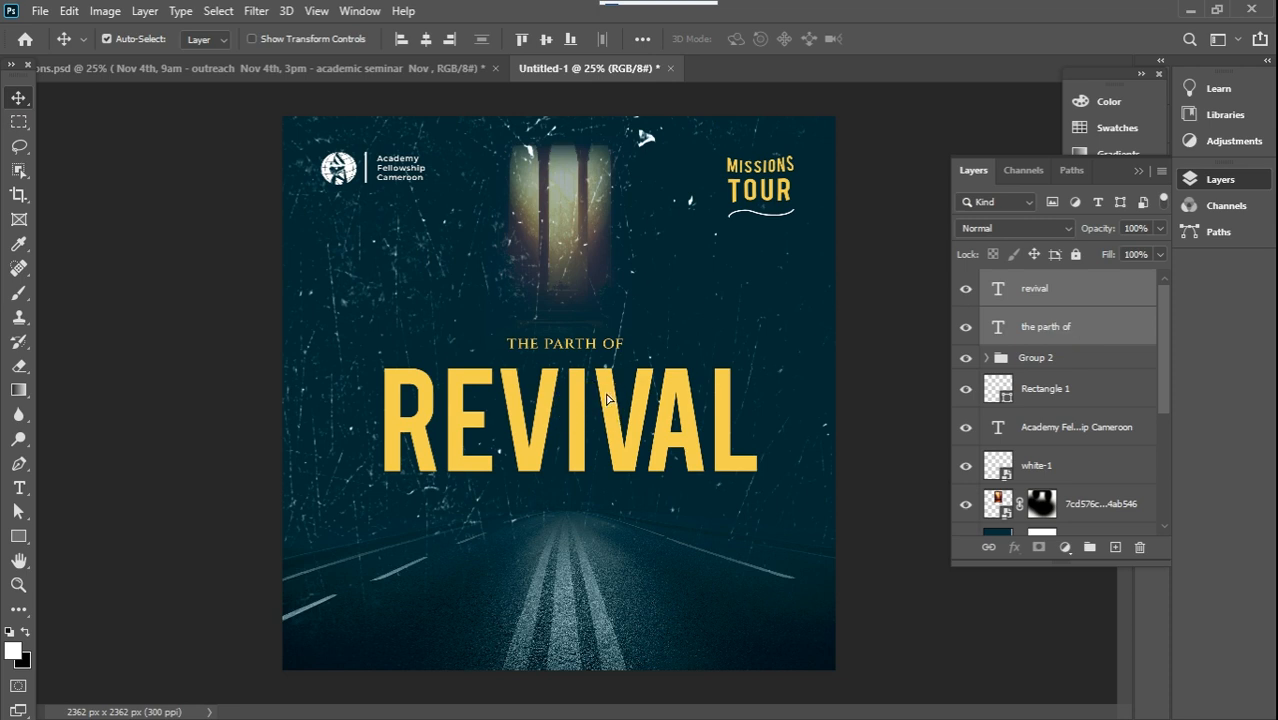
mouse_move(607, 399)
mouse_down()
mouse_move(597, 356)
mouse_move(599, 379)
mouse_up()
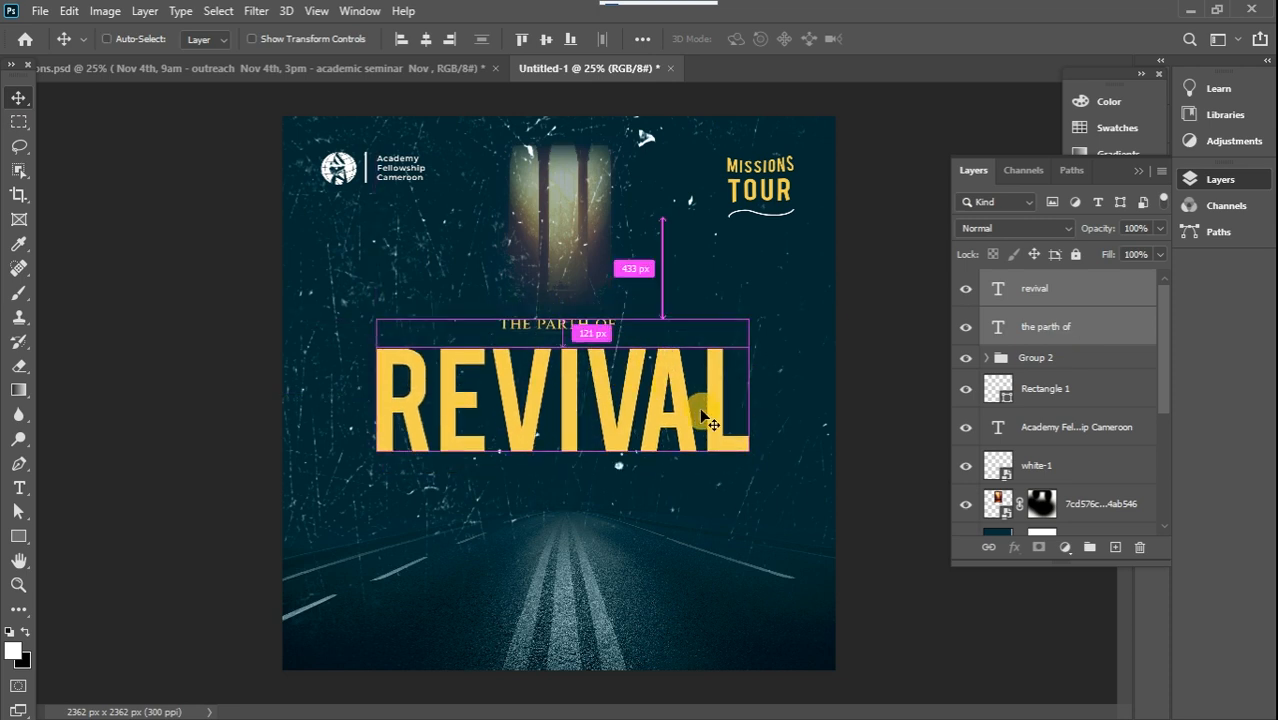
key(ctrl+t)
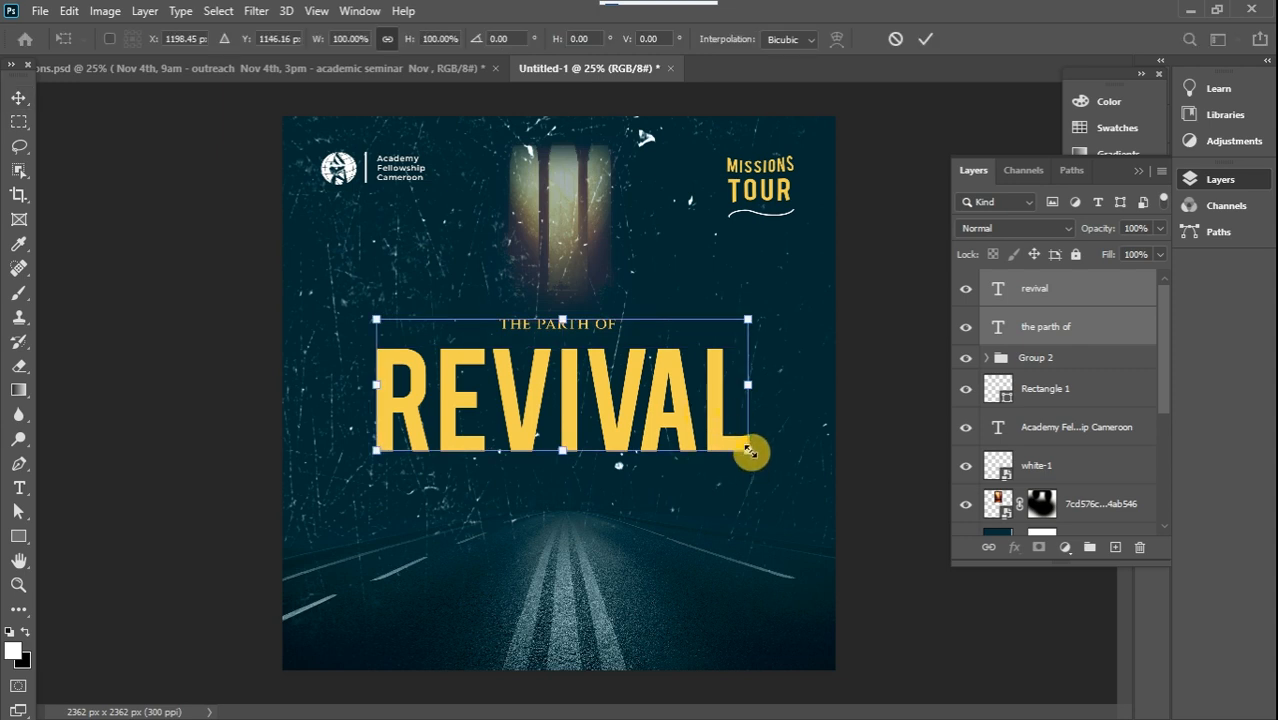
drag(750, 452, 819, 517)
drag(713, 423, 664, 408)
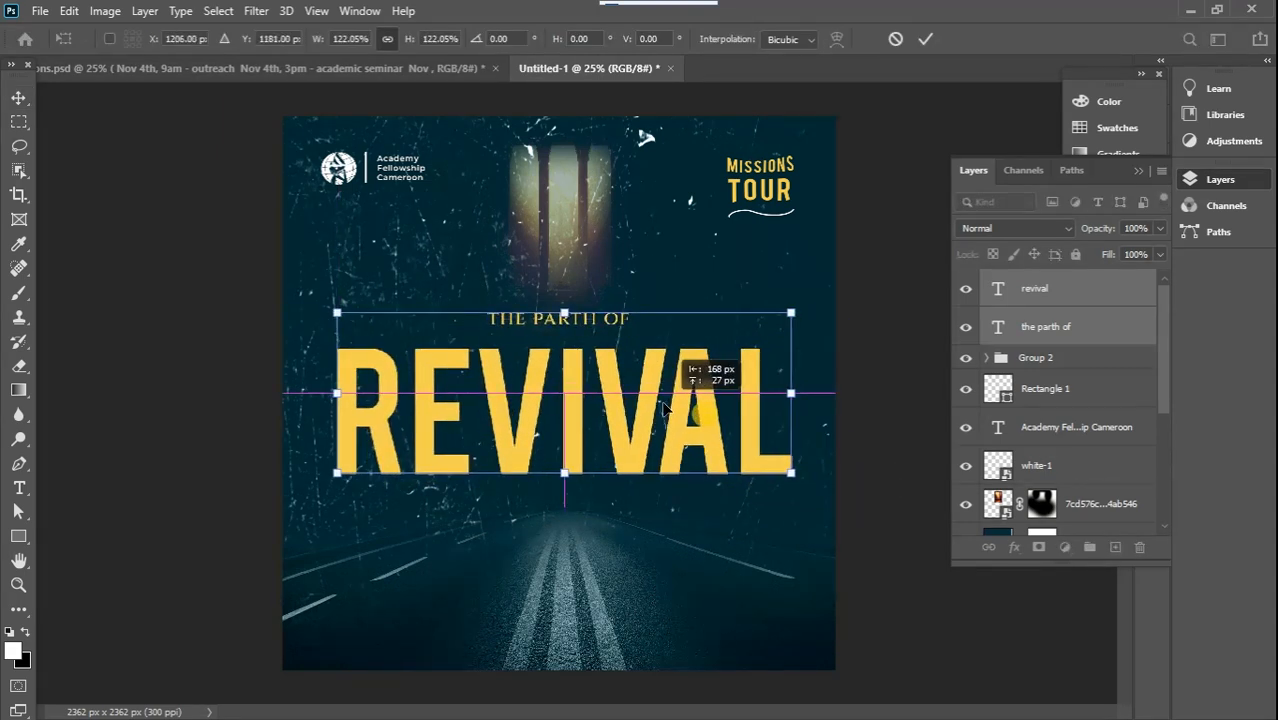
click(20, 103)
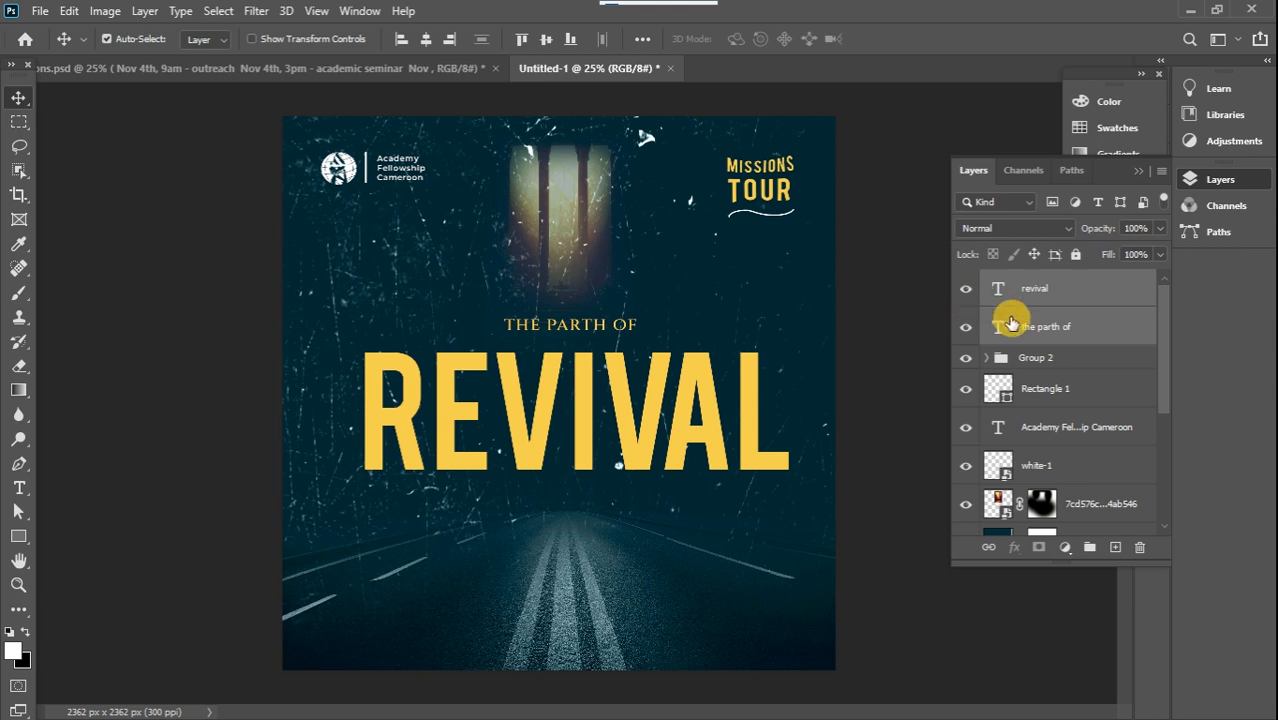
Step: Scale "THE PARTH OF" to 148.86% and centre it above "REVIVAL"
click(1027, 324)
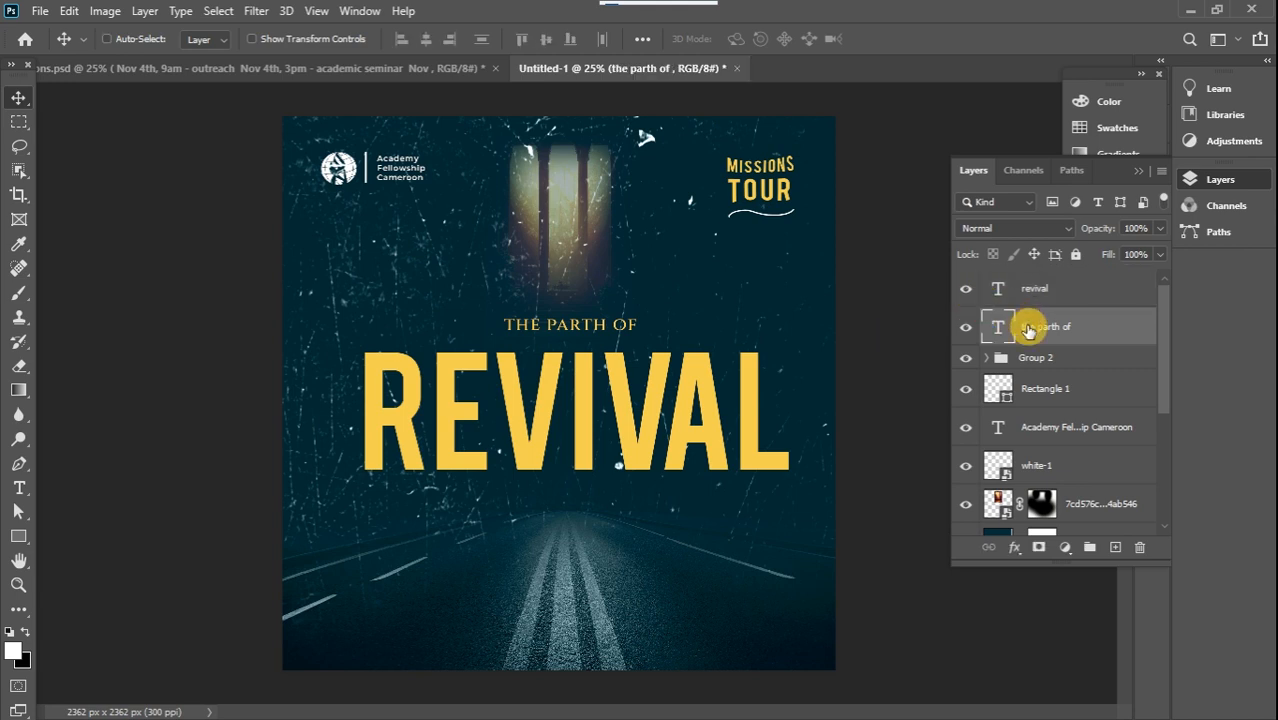
key(ctrl+t)
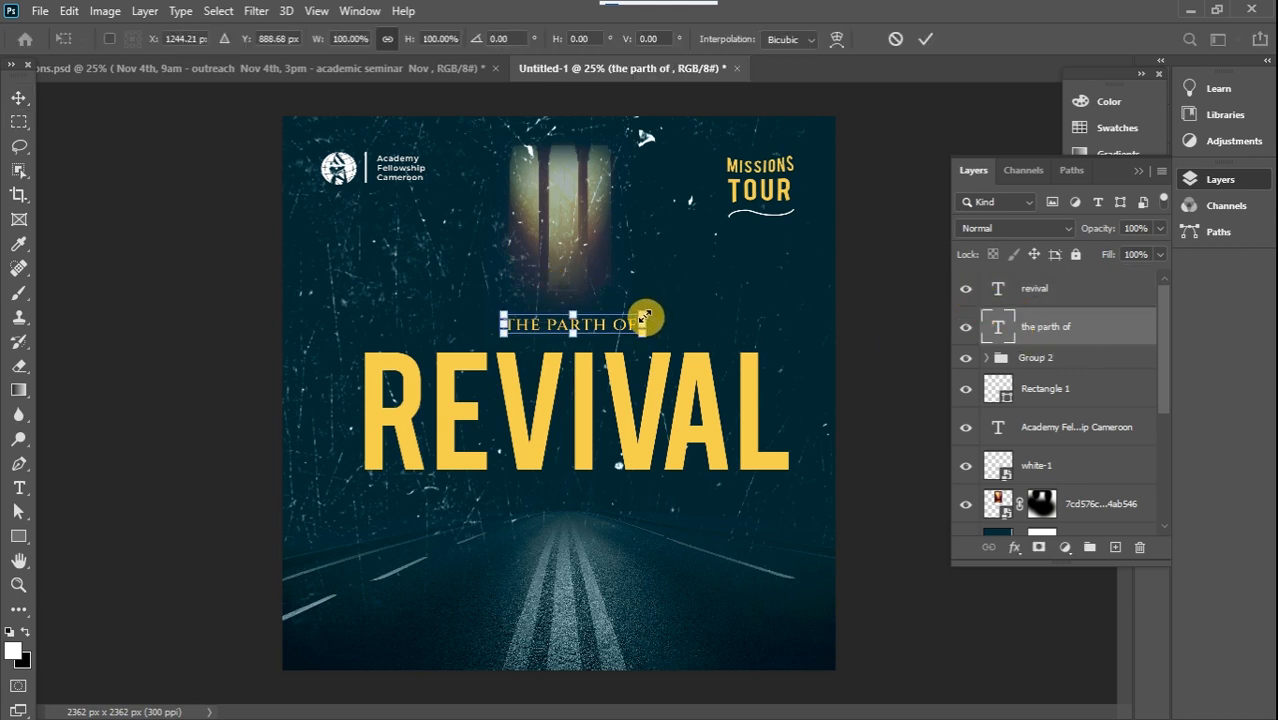
drag(645, 318, 584, 324)
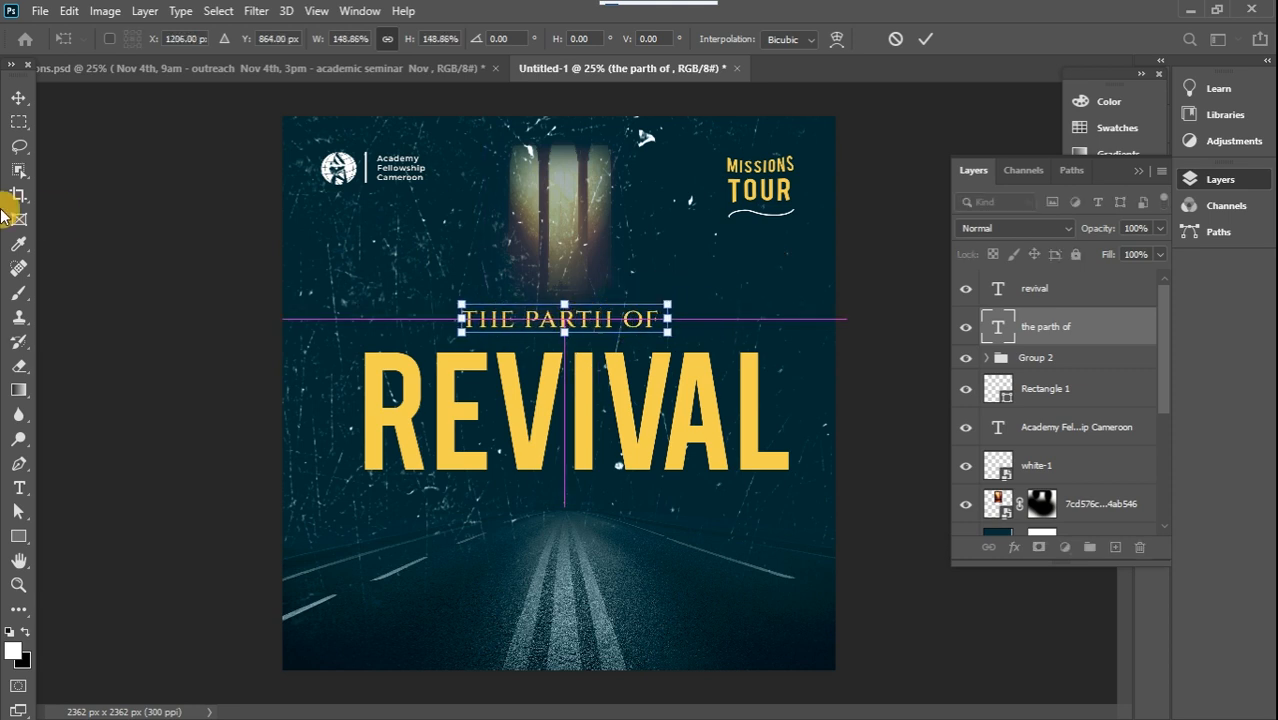
click(18, 98)
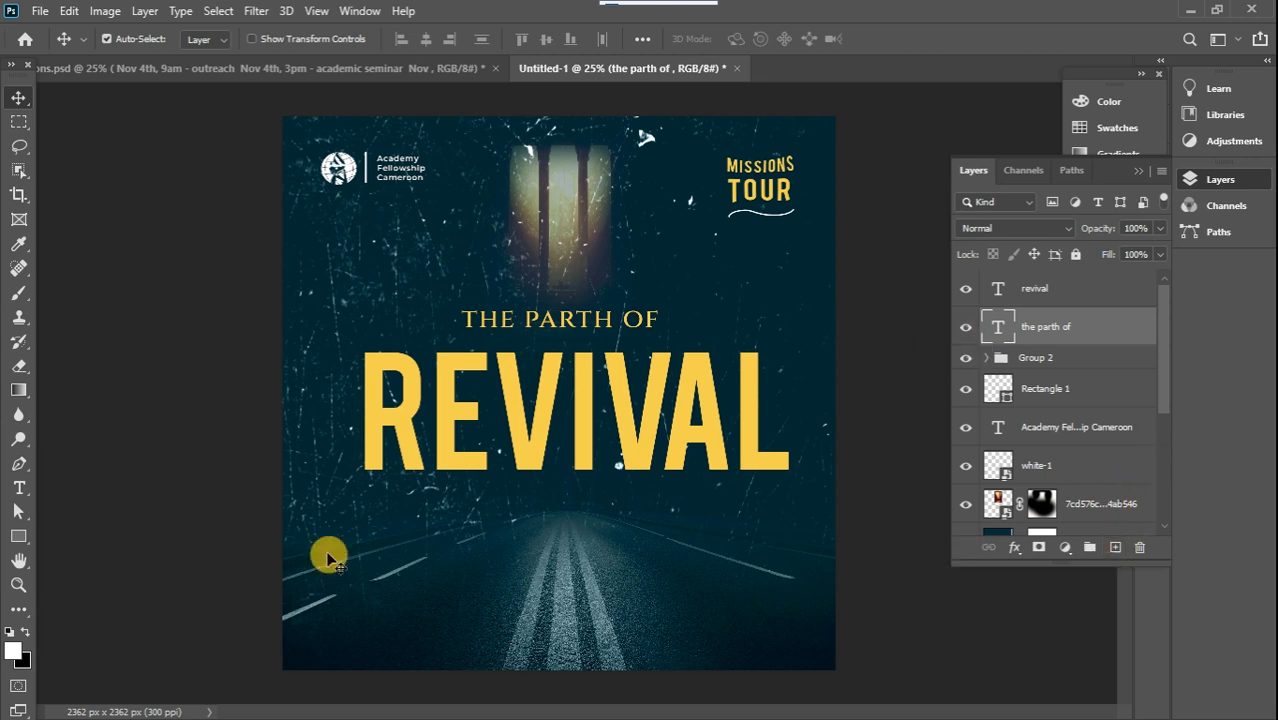
Step: Draw a thin white rectangle of about 1688 × 17 px and align it with the vertical middle of "THE PARTH OF"
click(18, 537)
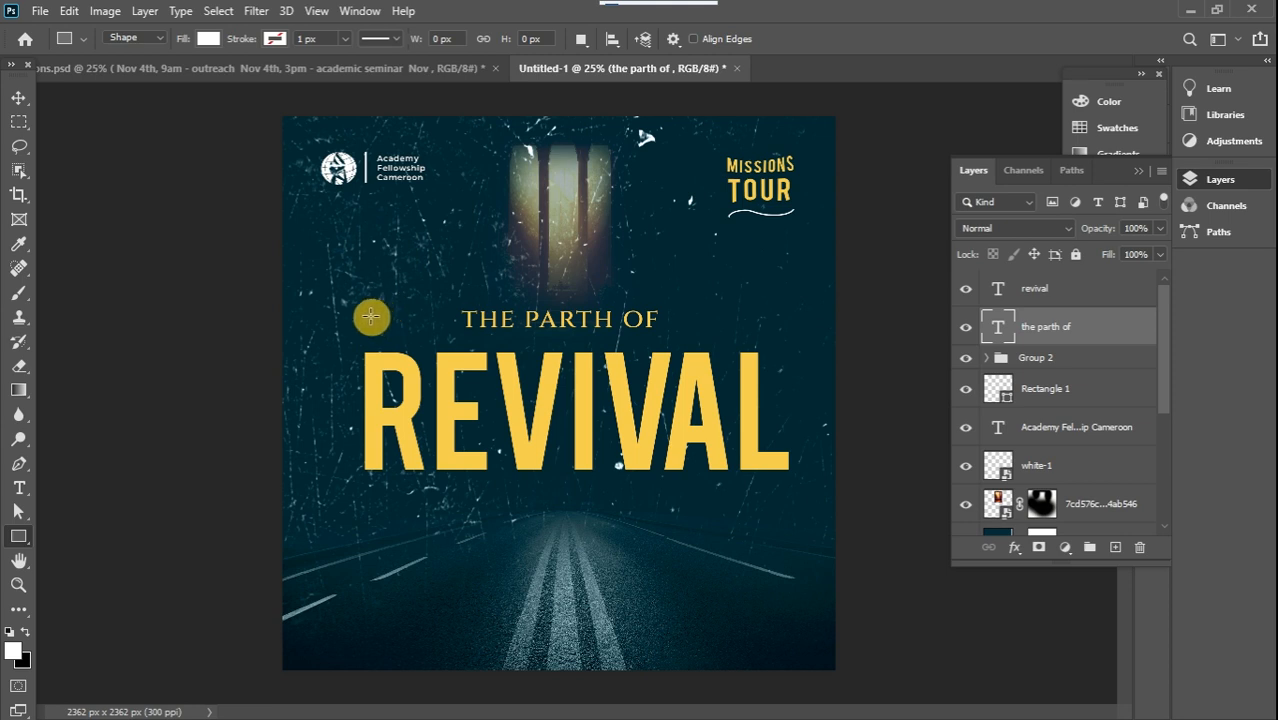
drag(367, 311, 761, 316)
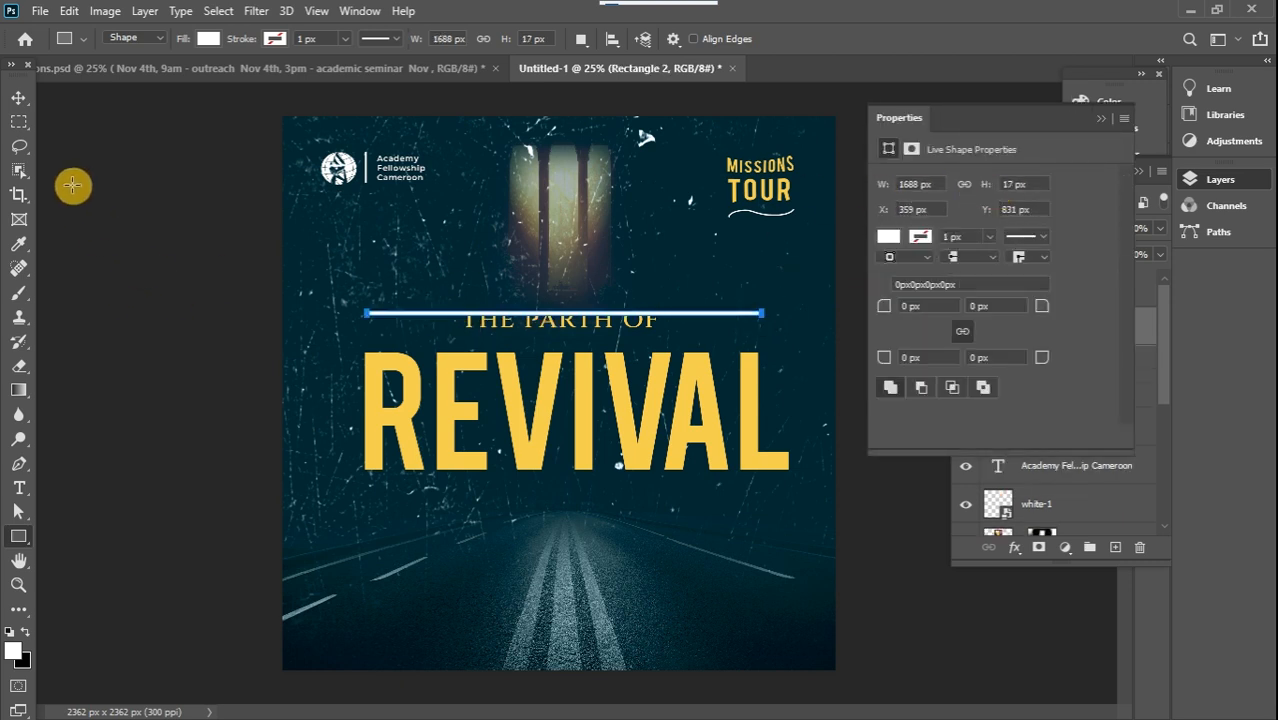
click(18, 97)
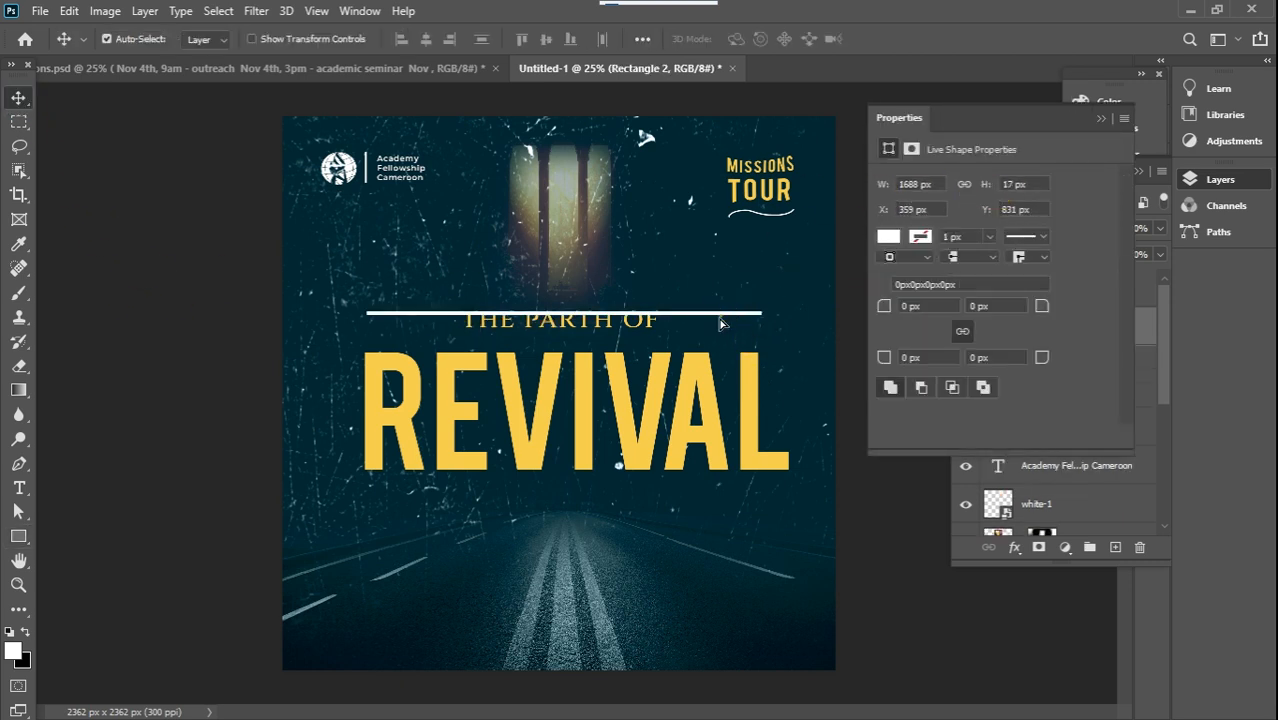
drag(720, 322, 721, 325)
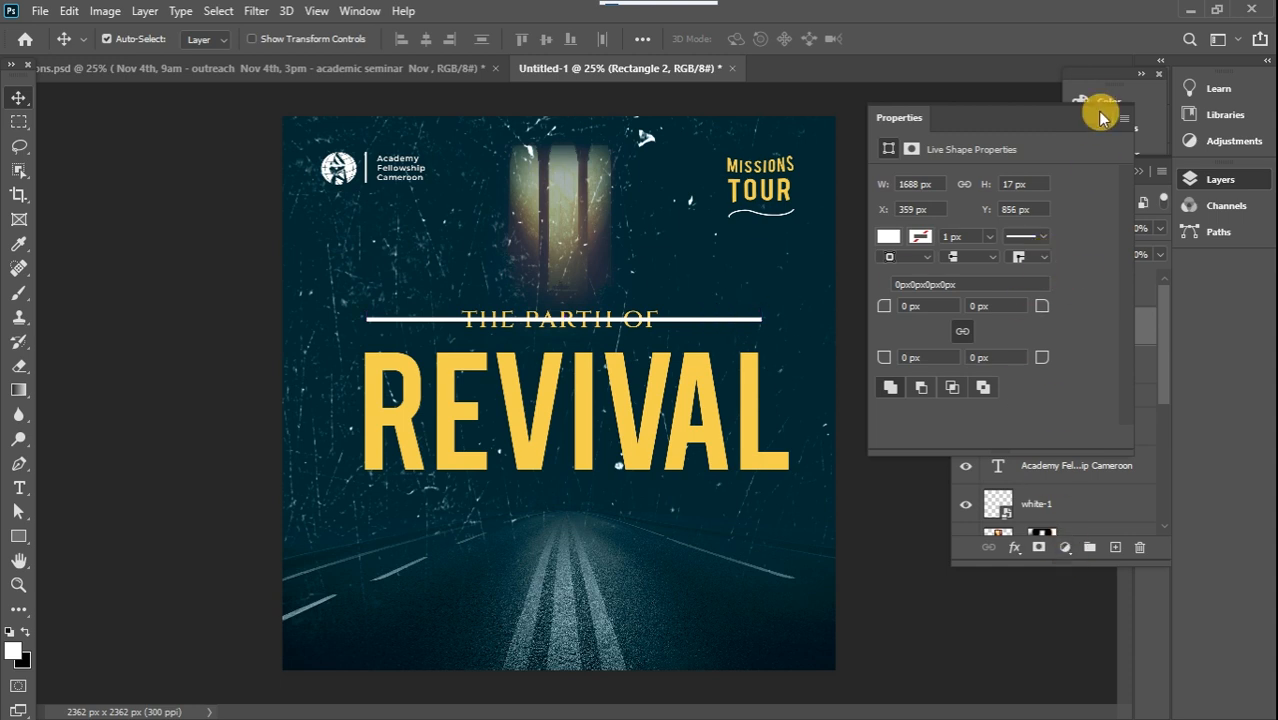
click(1101, 119)
Step: Add a layer mask to Rectangle 2 and hide the part of the line crossing "THE PARTH OF"
click(1039, 548)
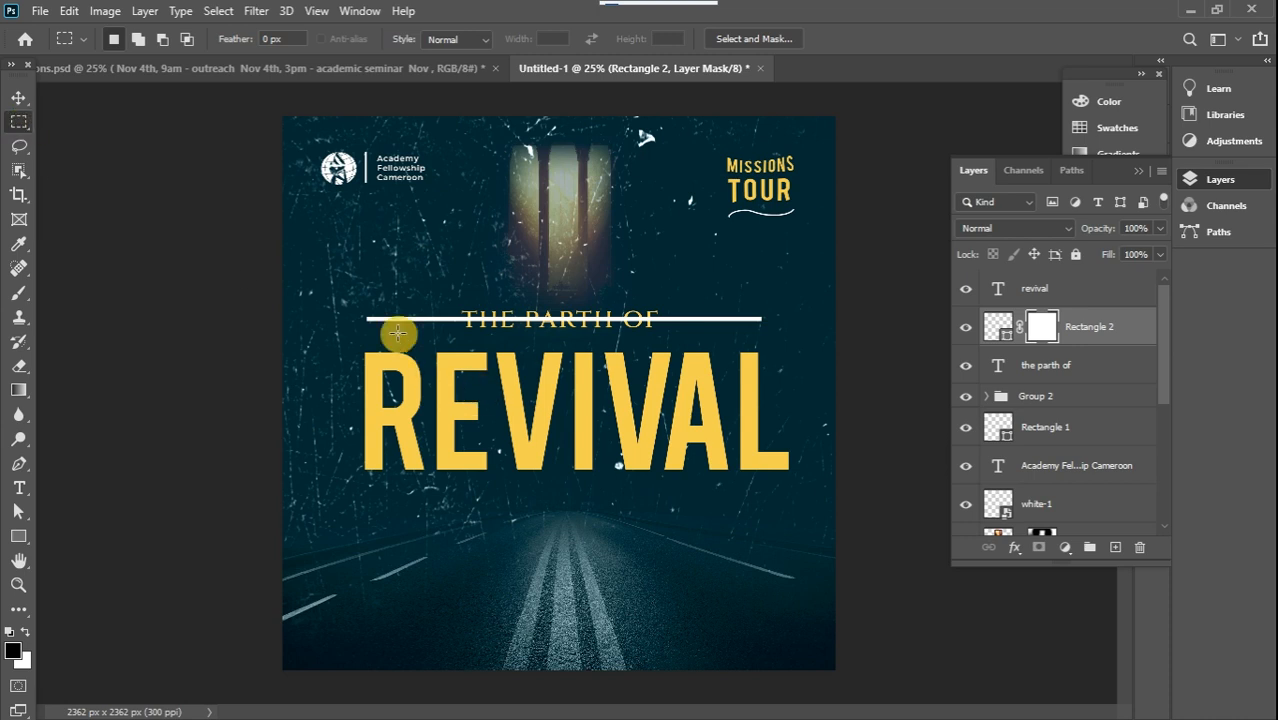
drag(455, 294, 663, 345)
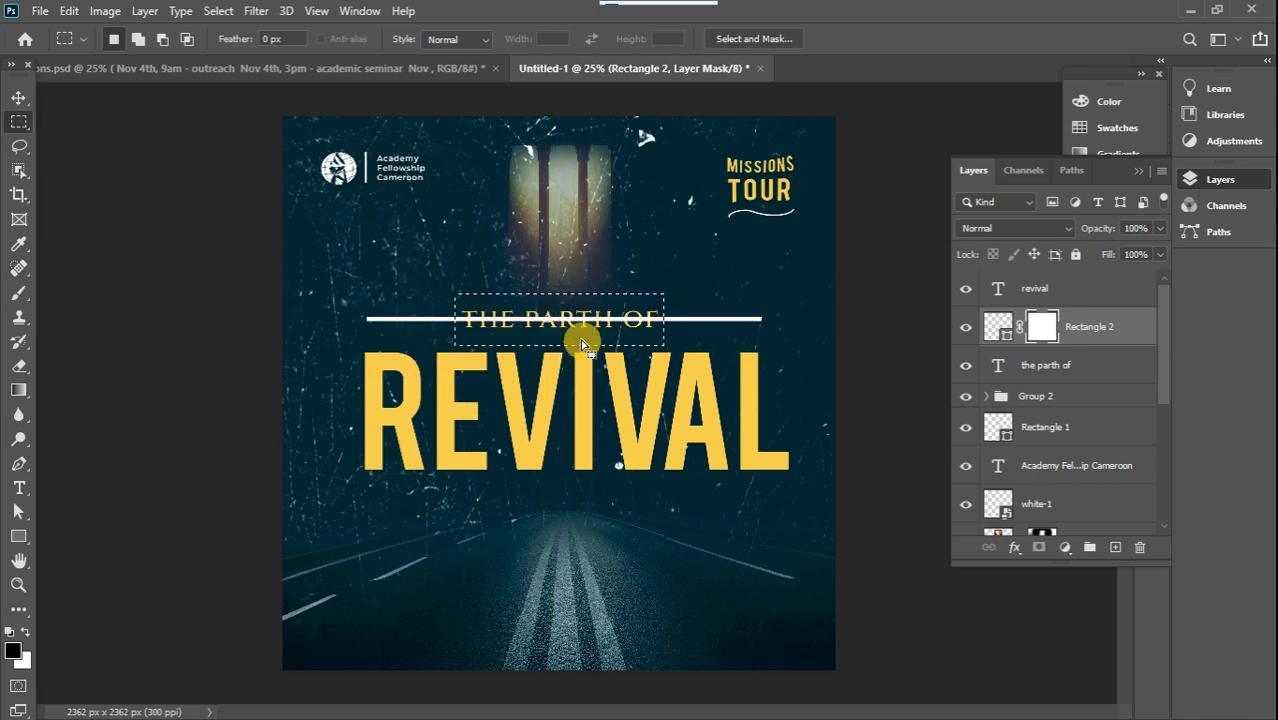
key(alt+BackSpace)
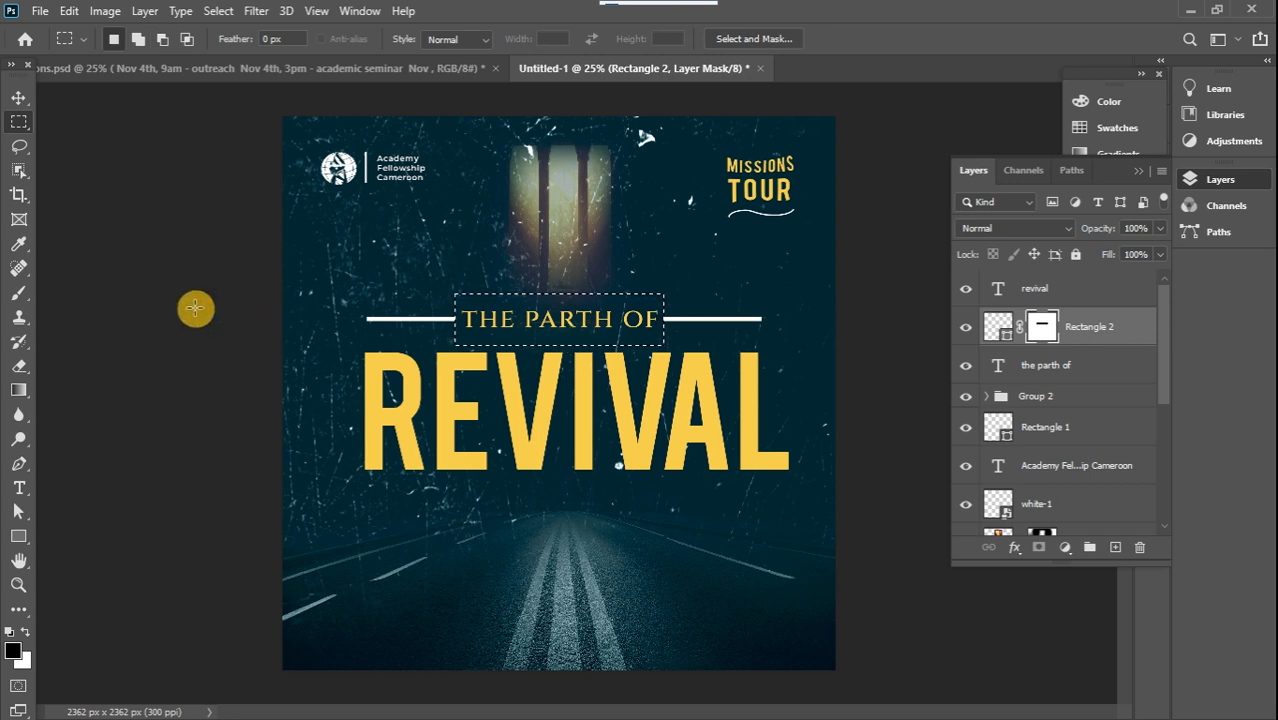
click(20, 97)
click(20, 119)
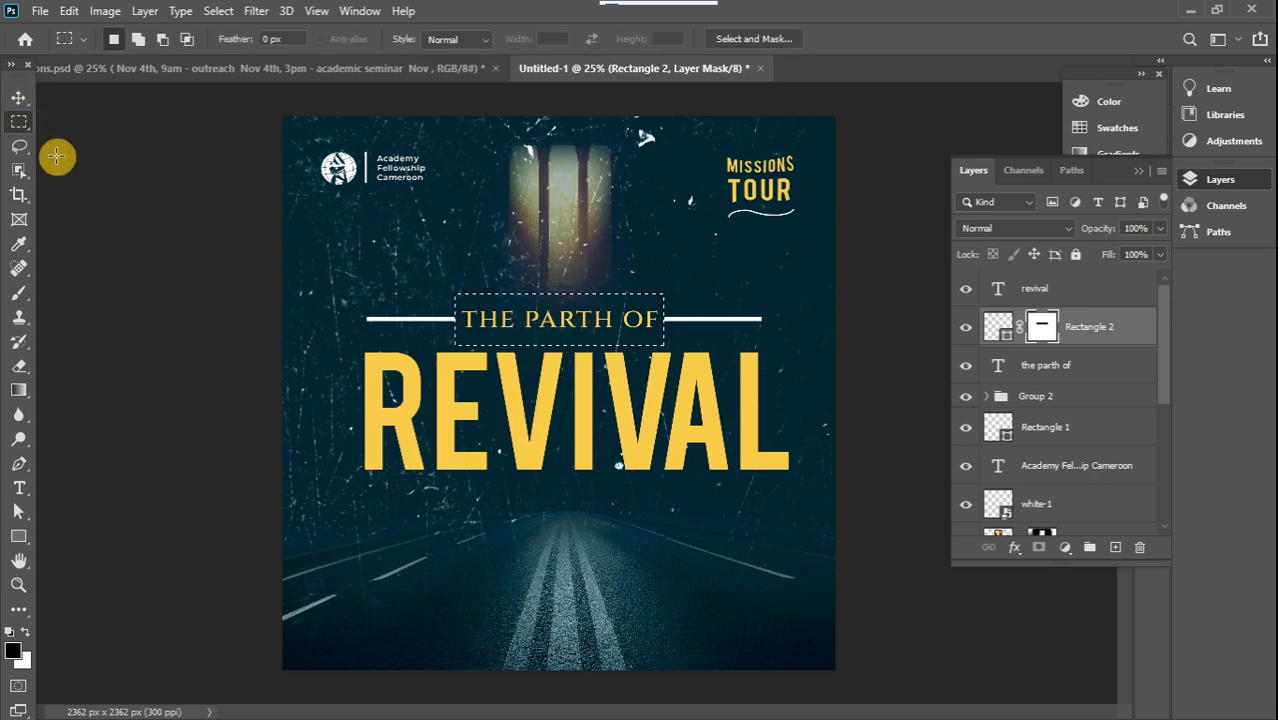
click(465, 217)
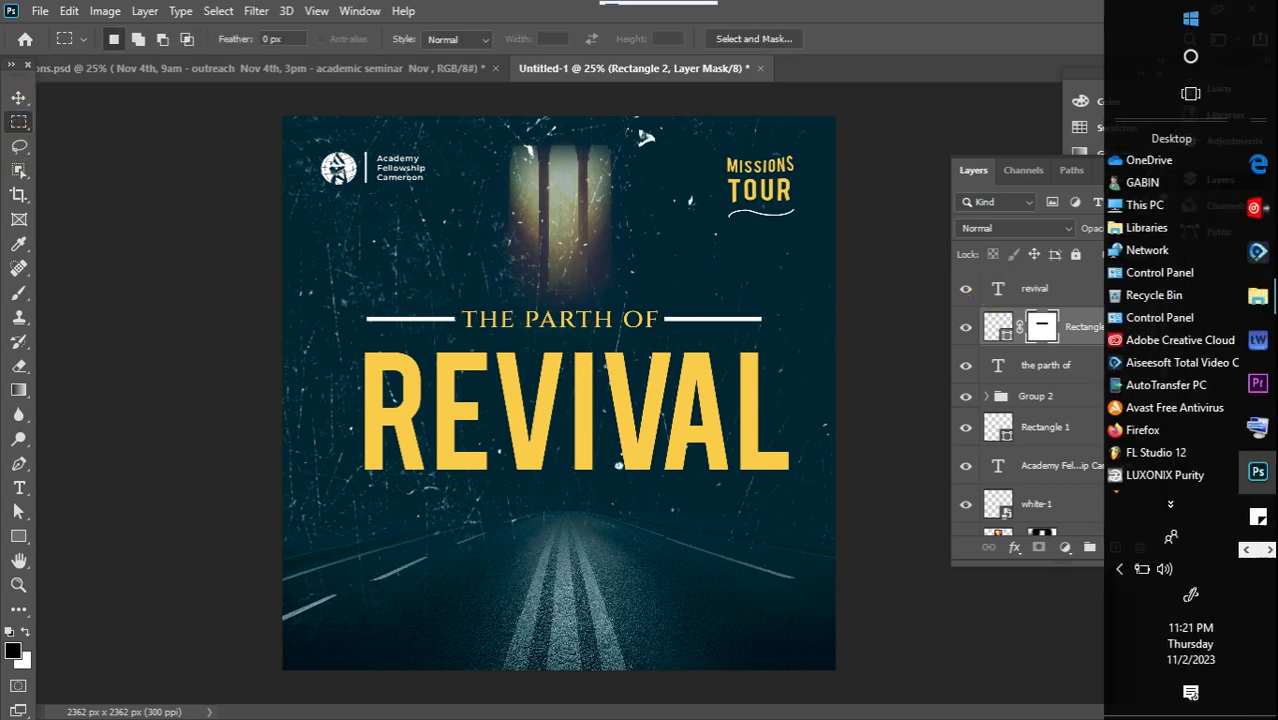
Step: Place the lit-torch-composition-close-up image from the exercise files folder into the flyer and set its blend mode to Screen
mouse_move(1258, 297)
click(1140, 137)
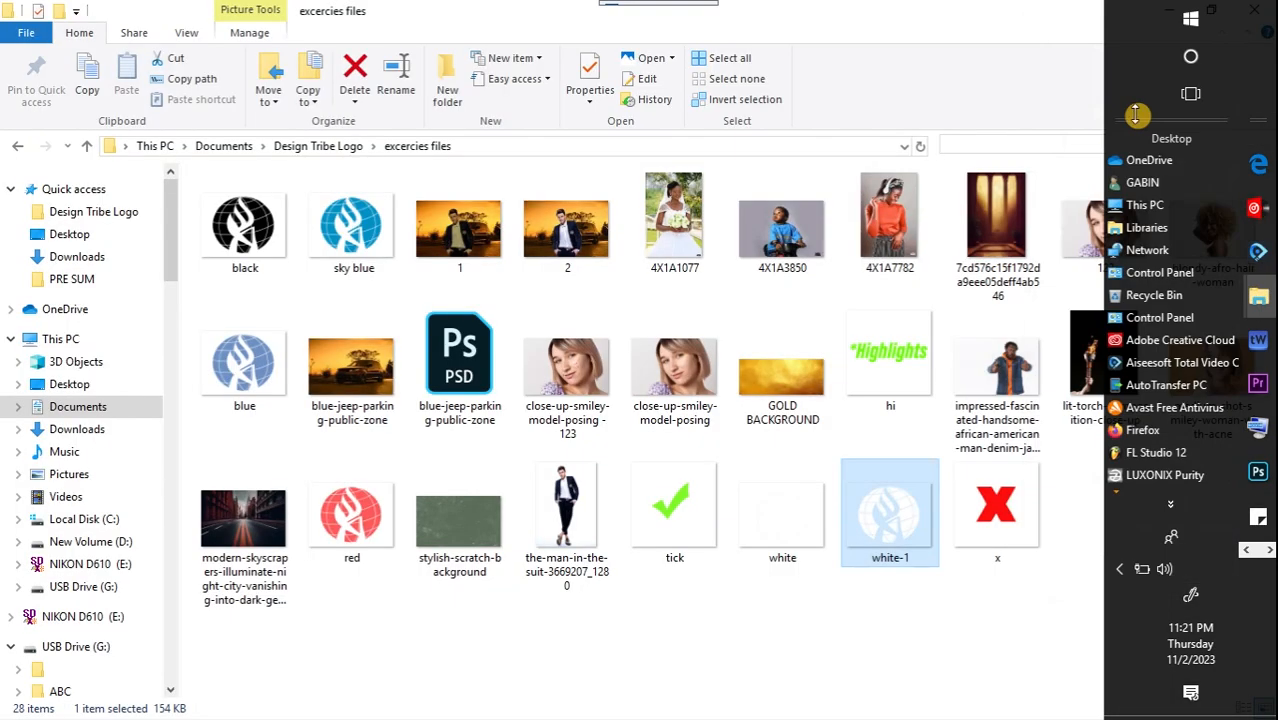
drag(1101, 352, 332, 445)
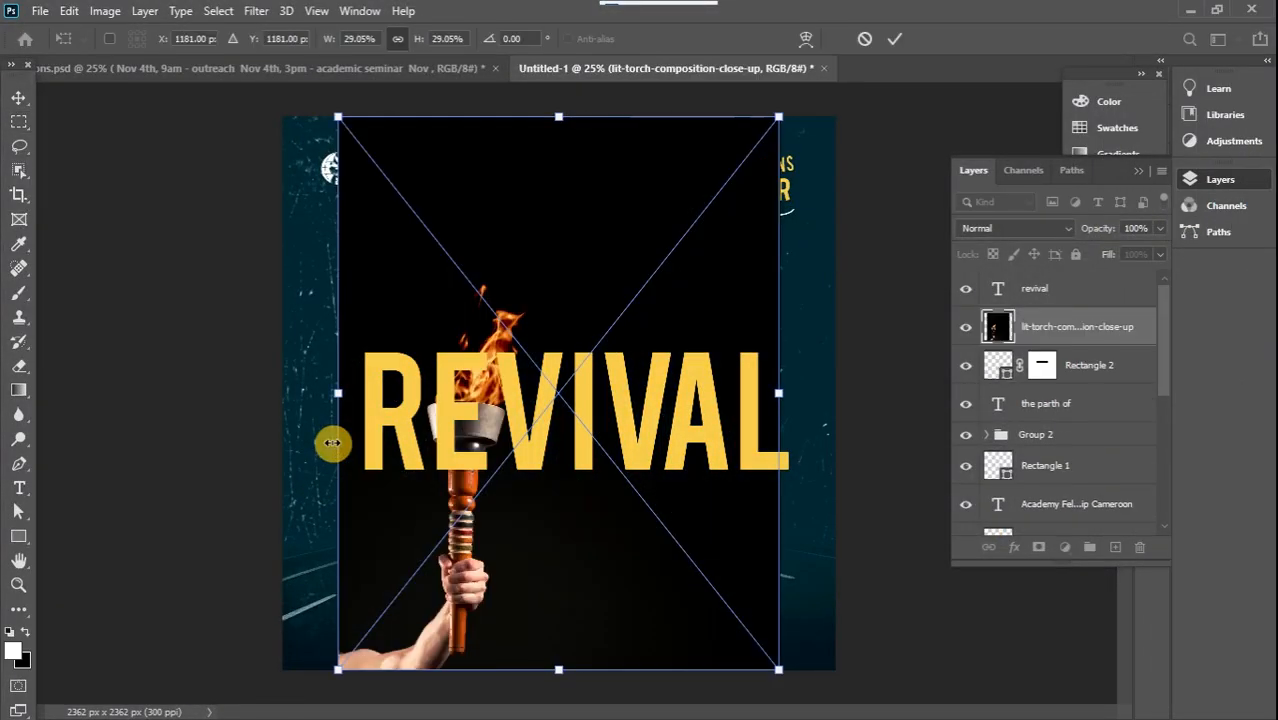
click(998, 226)
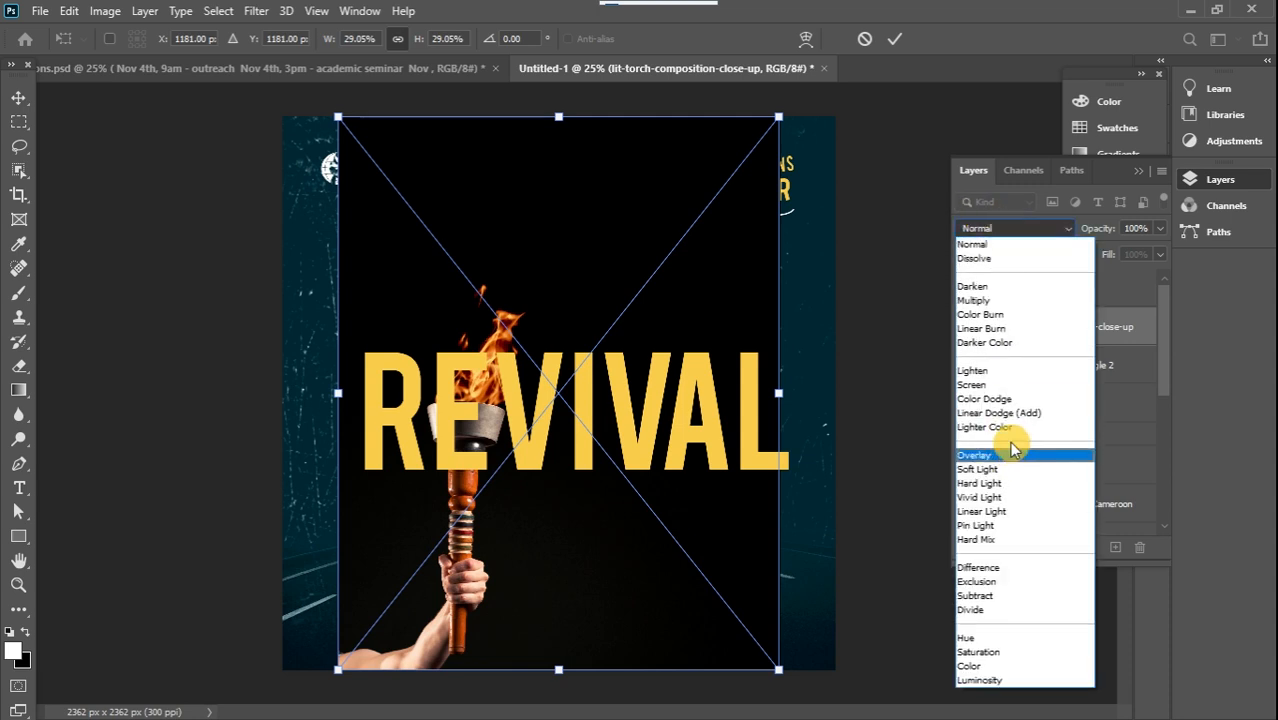
click(1000, 390)
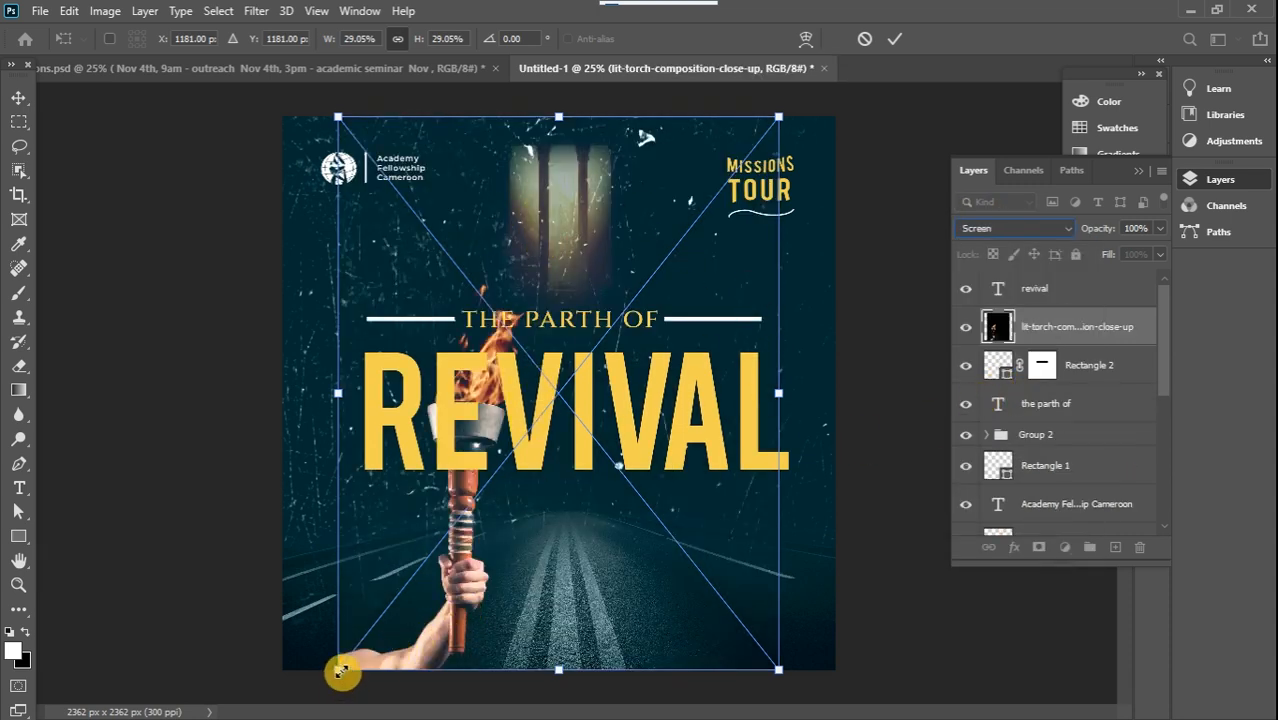
Step: Enlarge the torch, tilt it slightly clockwise and place it at the flyer's left edge with the flames behind the "R" of "REVIVAL"
drag(341, 673, 160, 705)
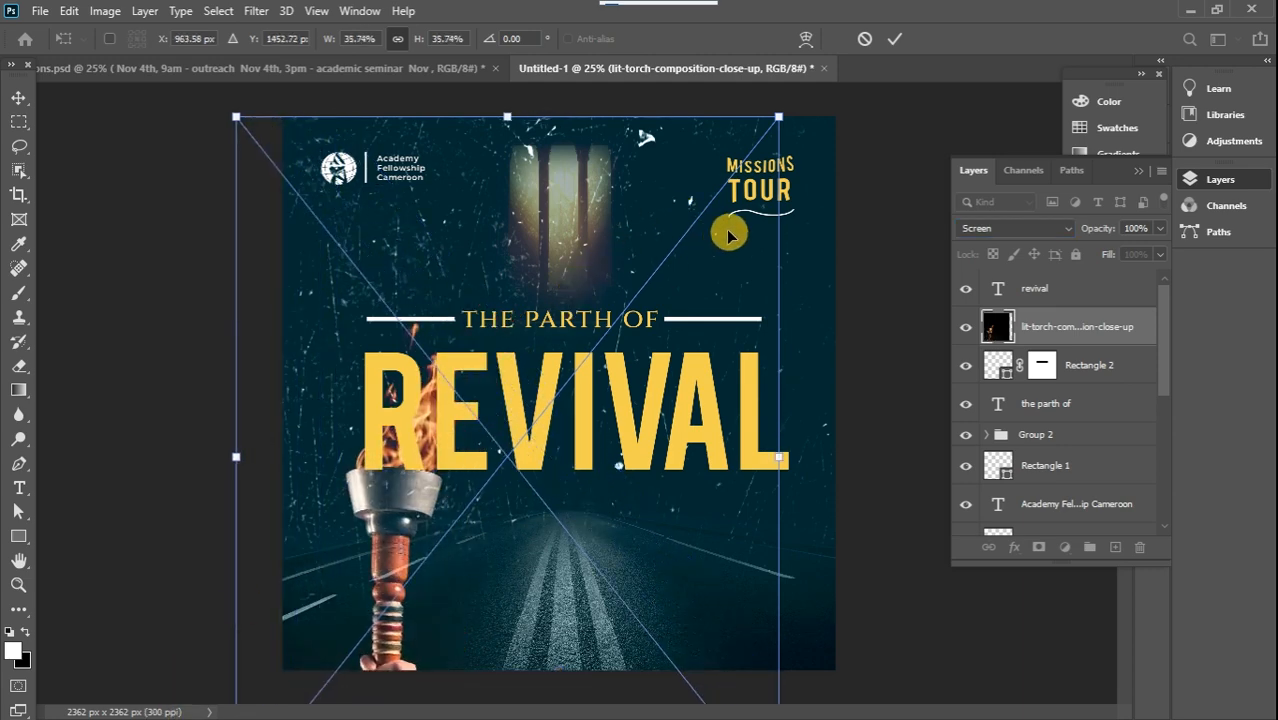
key(ctrl+minus)
key(ctrl+minus)
drag(670, 255, 885, 50)
drag(850, 120, 721, 244)
drag(805, 212, 742, 334)
click(19, 121)
key(ctrl+plus)
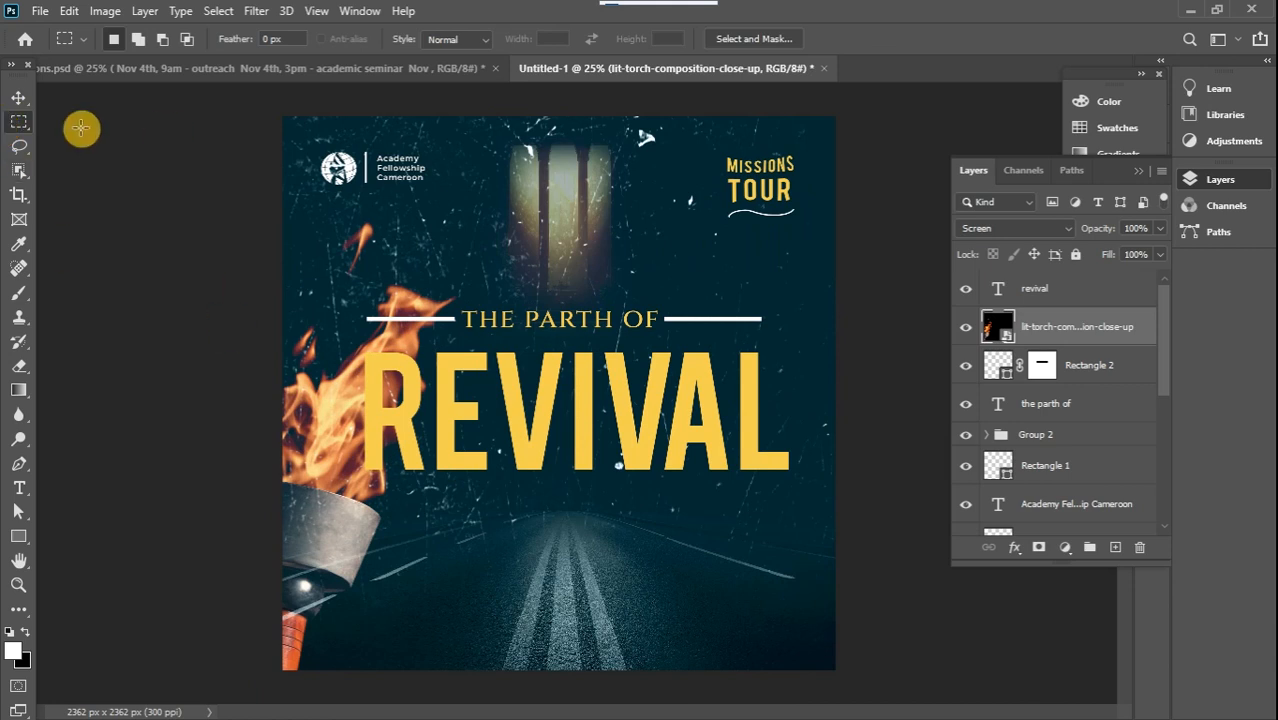
Step: Group "REVIVAL", "THE PARTH OF" and Rectangle 2, and move the group up so it overlaps the lower end of the arches
click(18, 97)
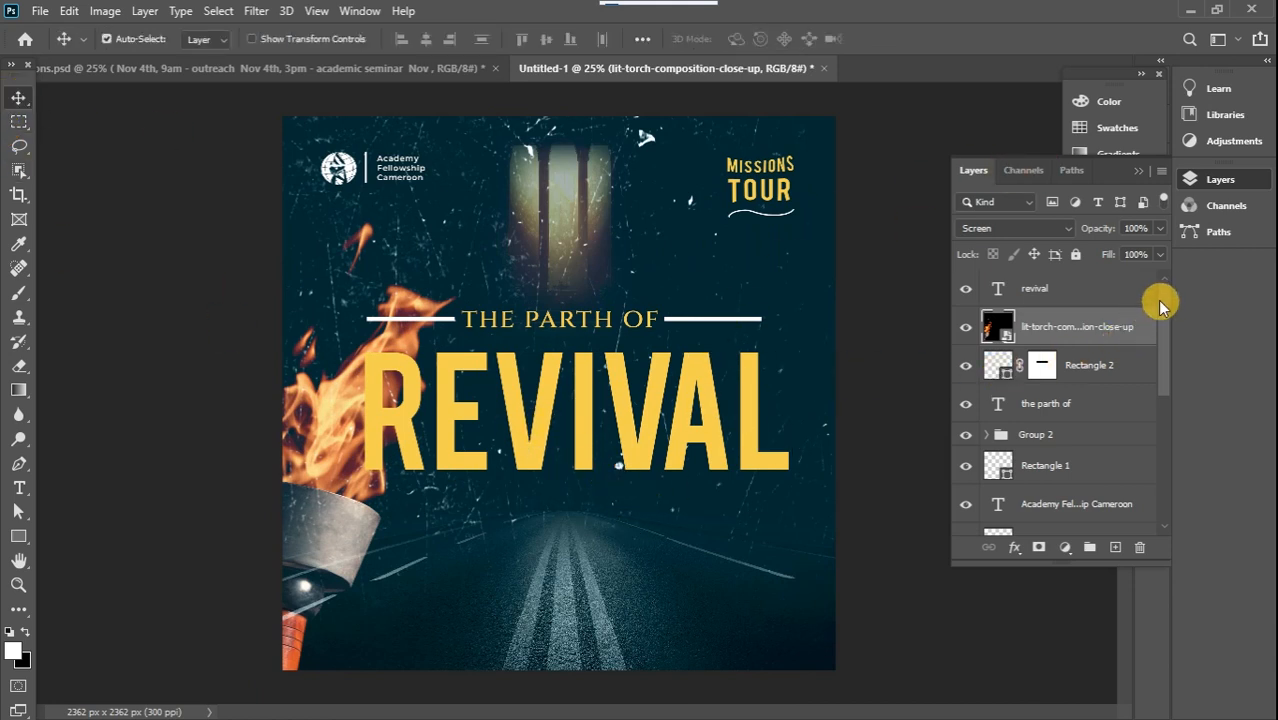
click(1096, 294)
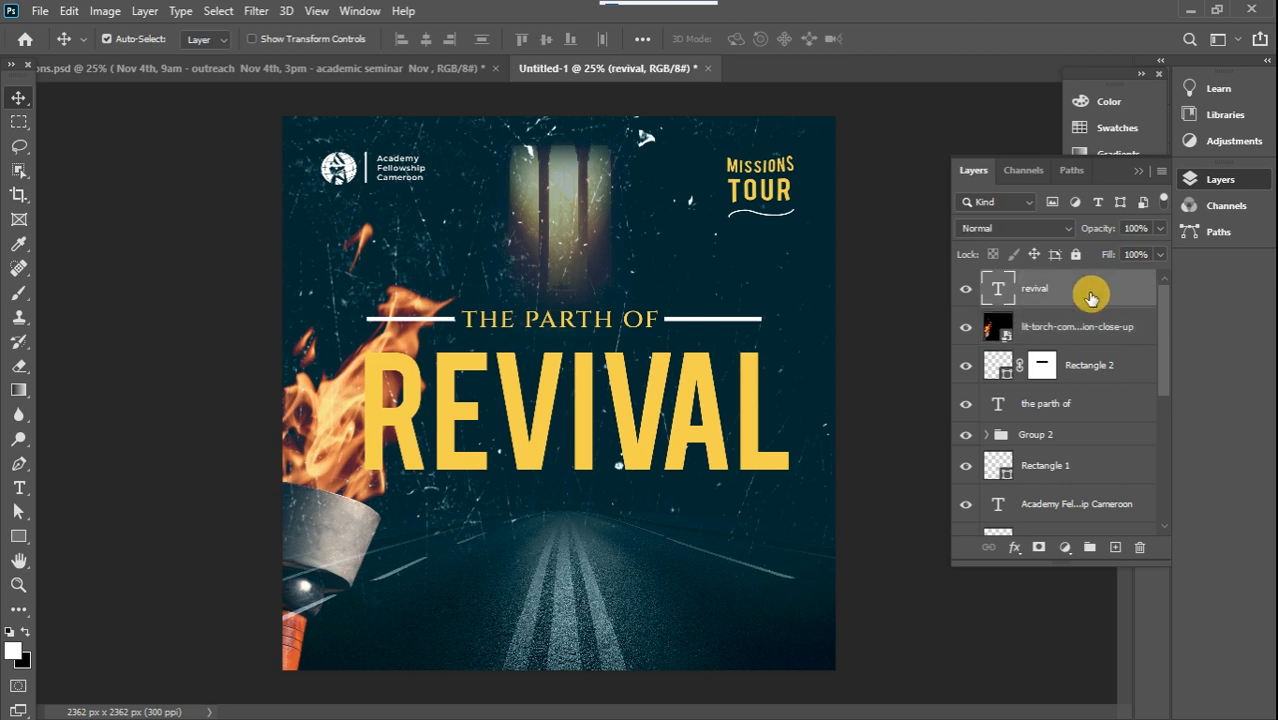
key(ctrl)
ctrl+click(1085, 406)
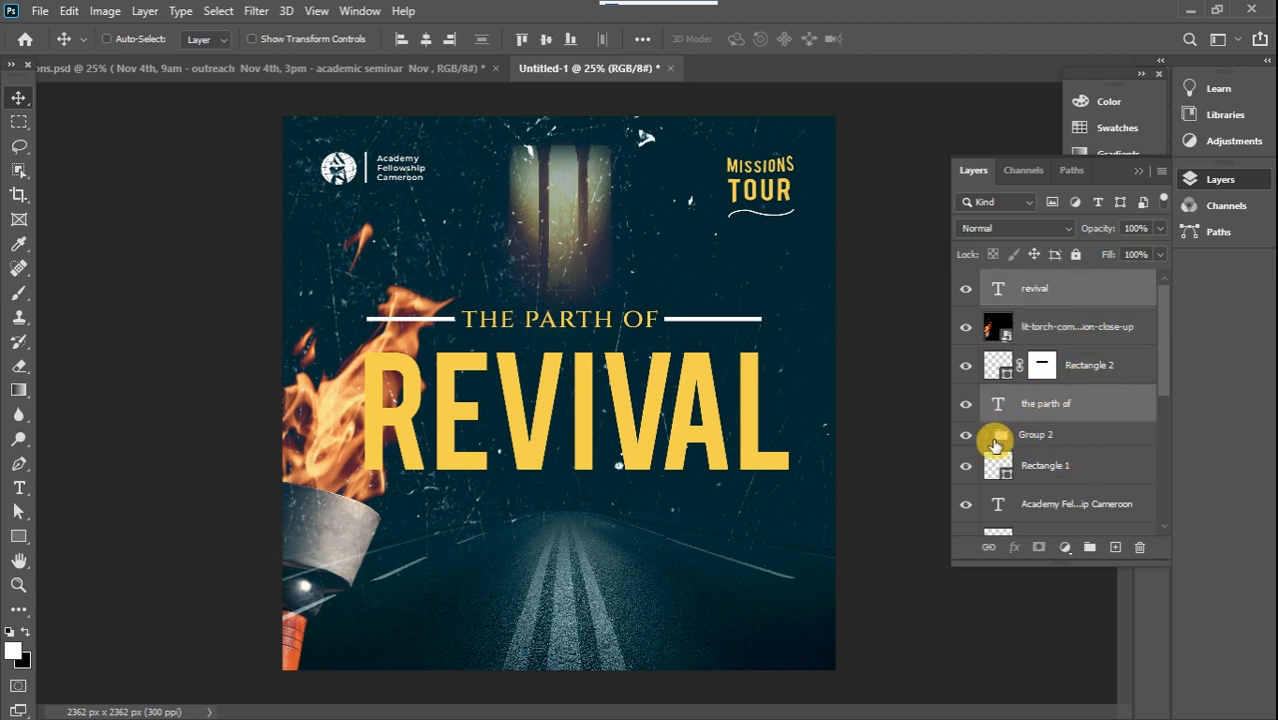
ctrl+click(1105, 364)
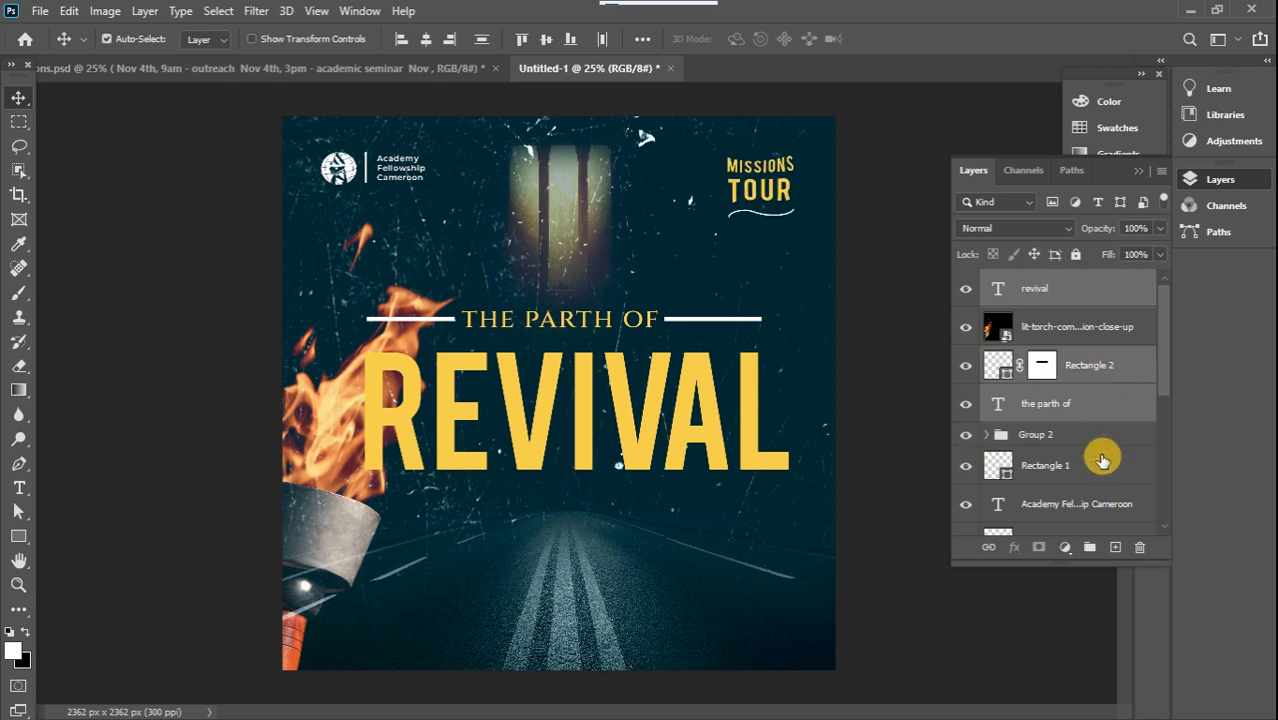
click(1088, 547)
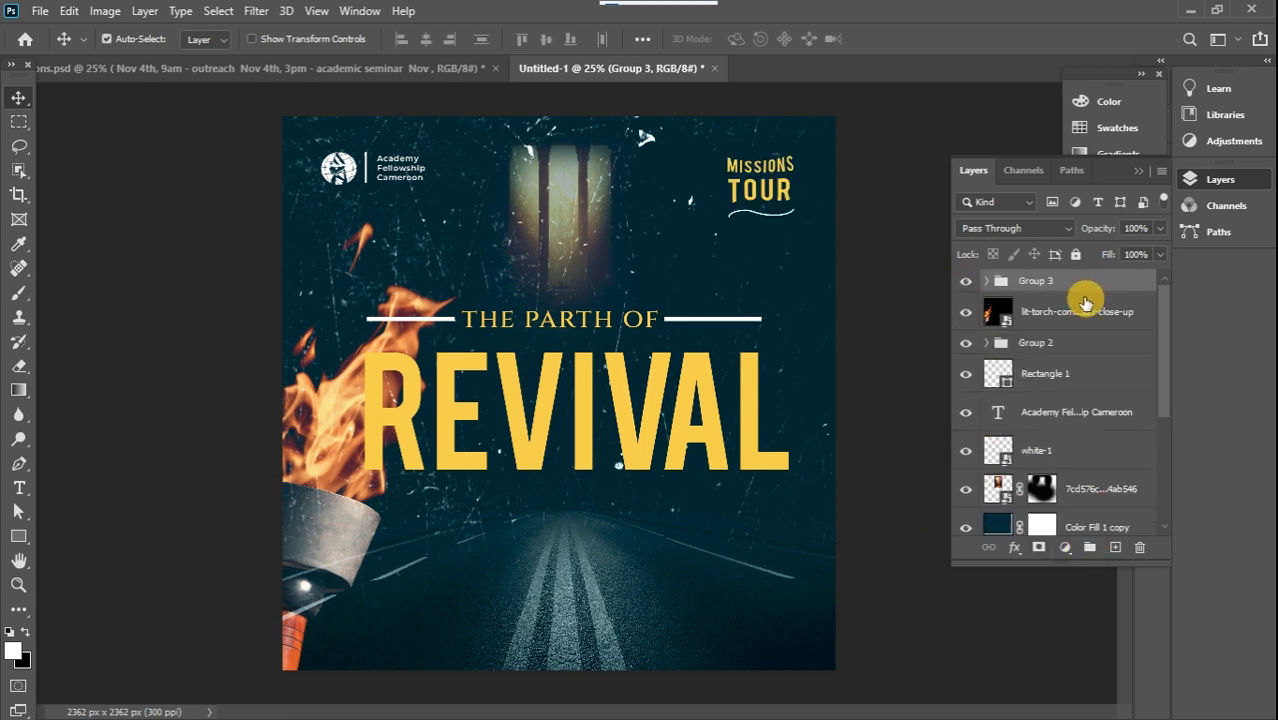
key(ctrl+t)
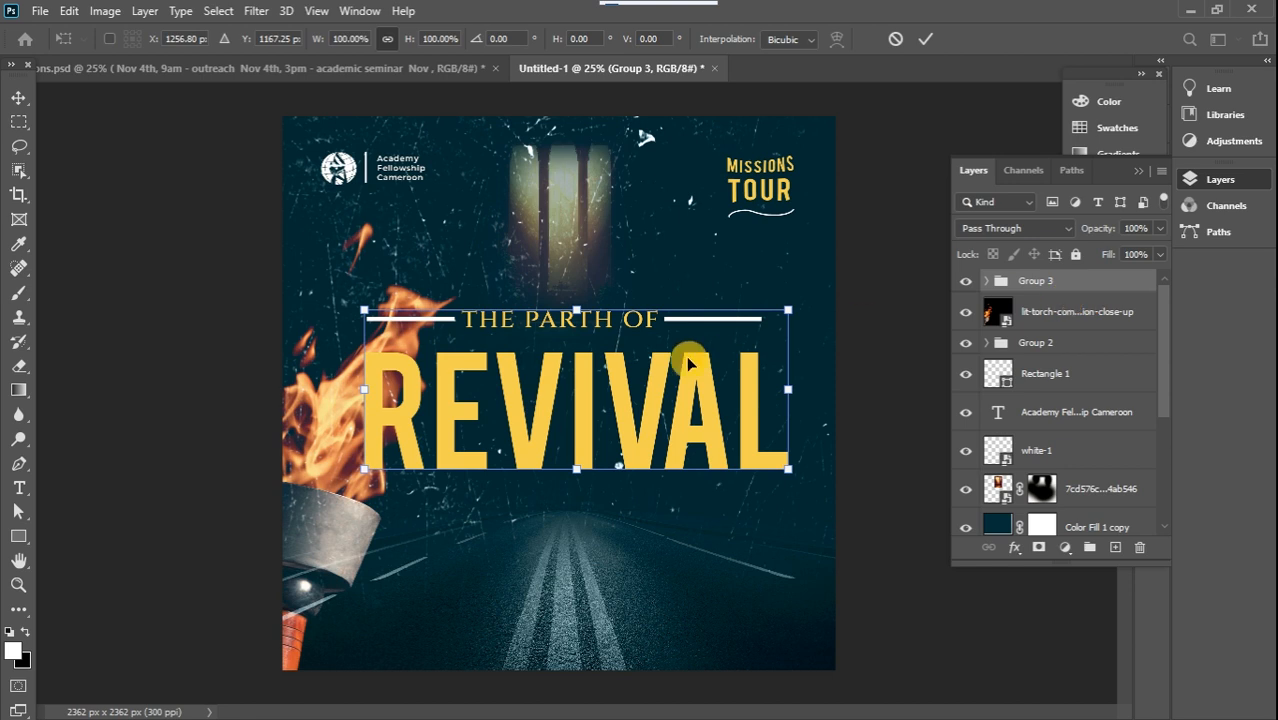
drag(627, 418, 622, 370)
key(Return)
Step: Copy the three-line Nov 4th and Nov 5th event schedule from Sticky Notes into a new Bebas text layer below "REVIVAL"
click(19, 487)
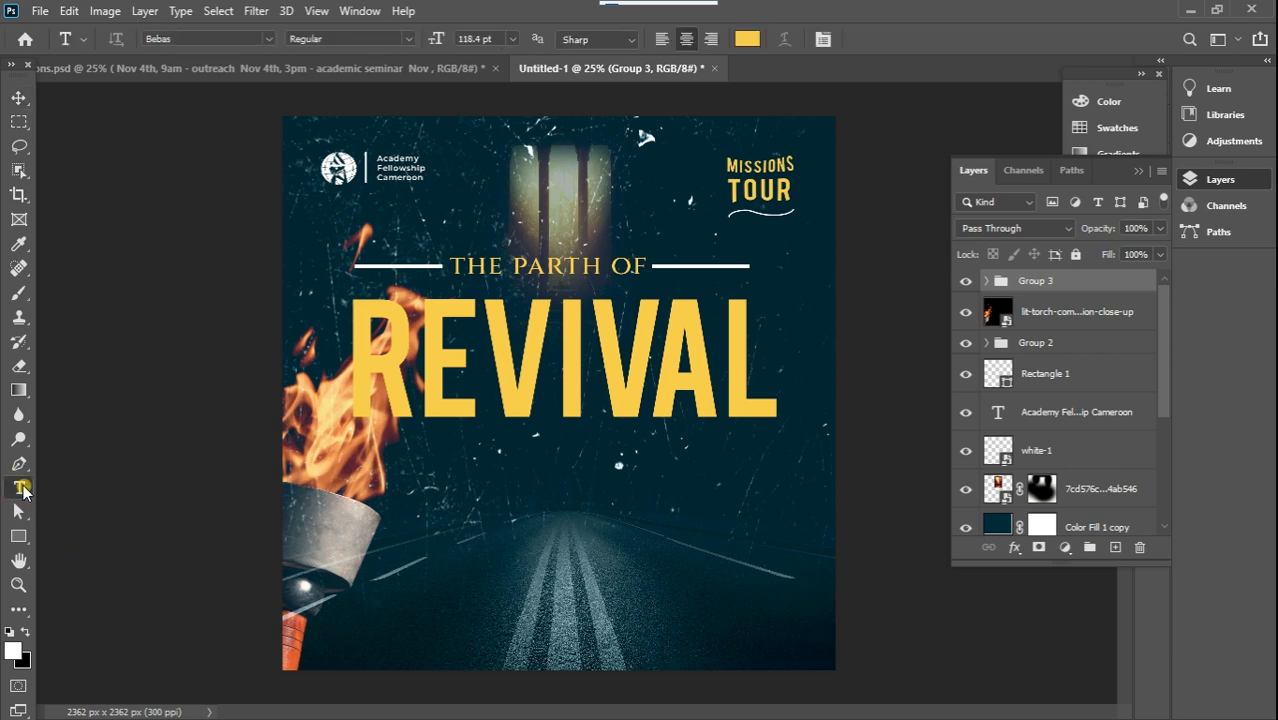
click(460, 487)
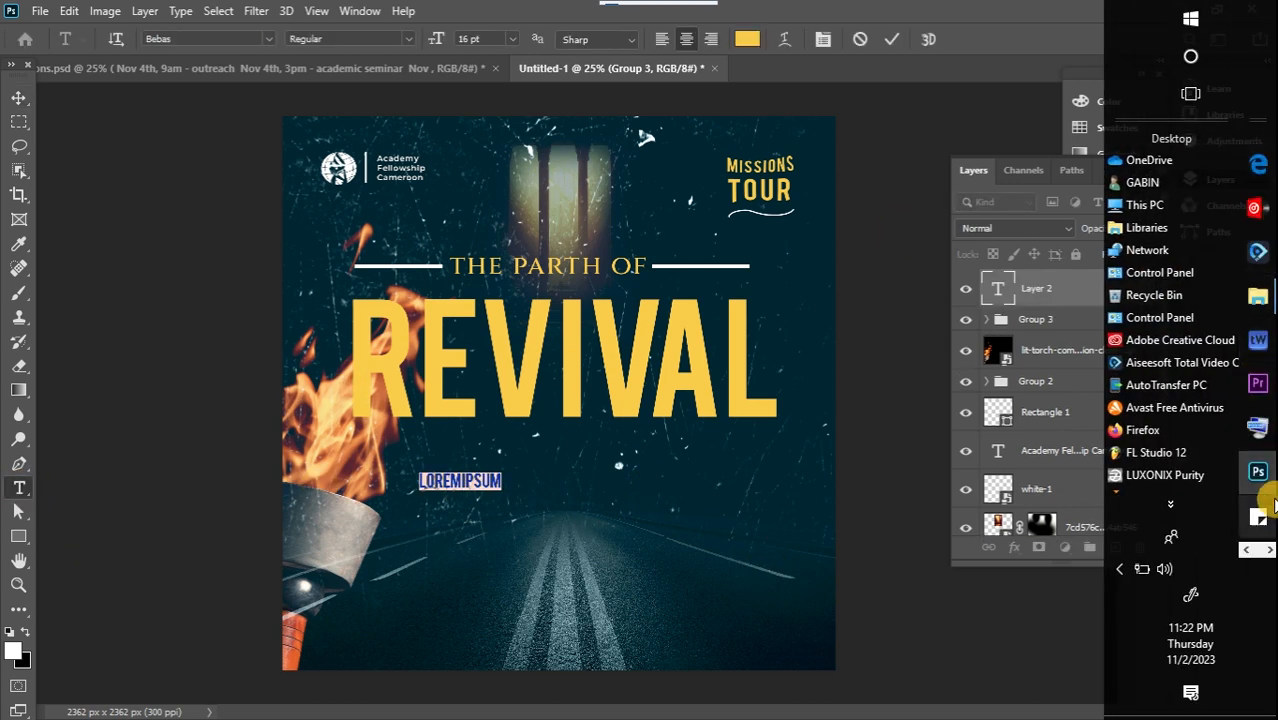
click(1258, 518)
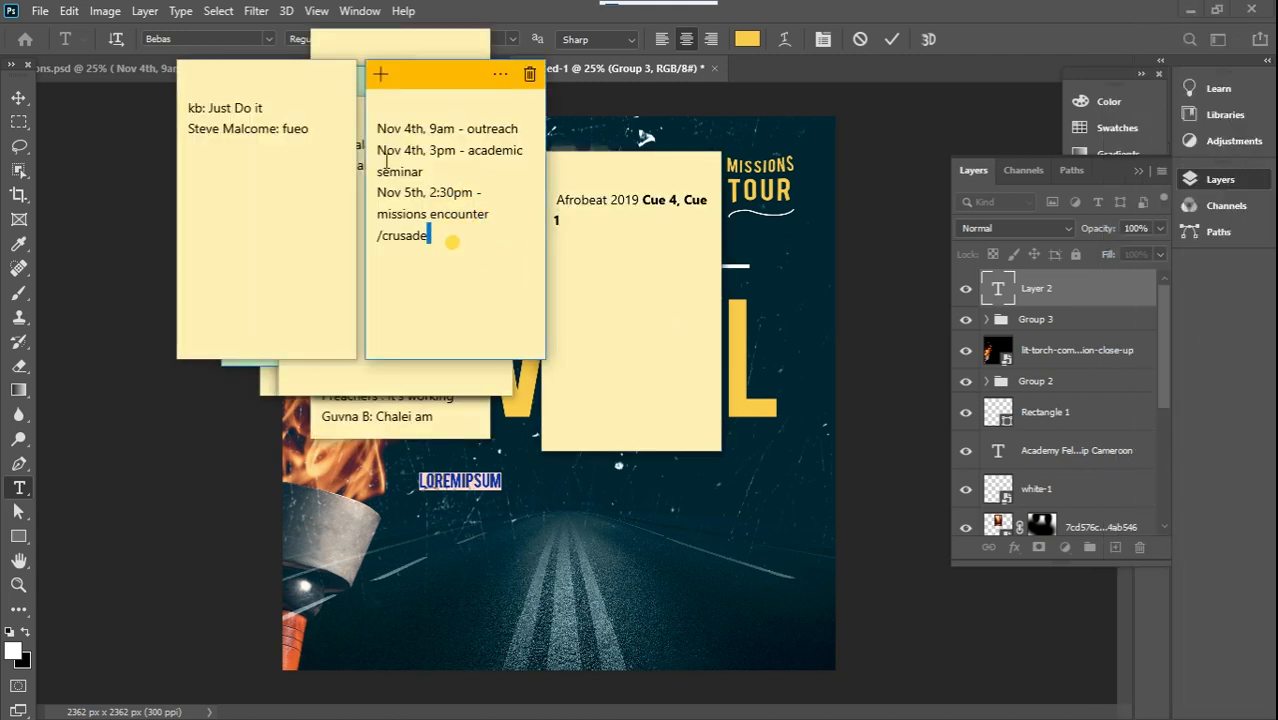
drag(445, 234, 376, 124)
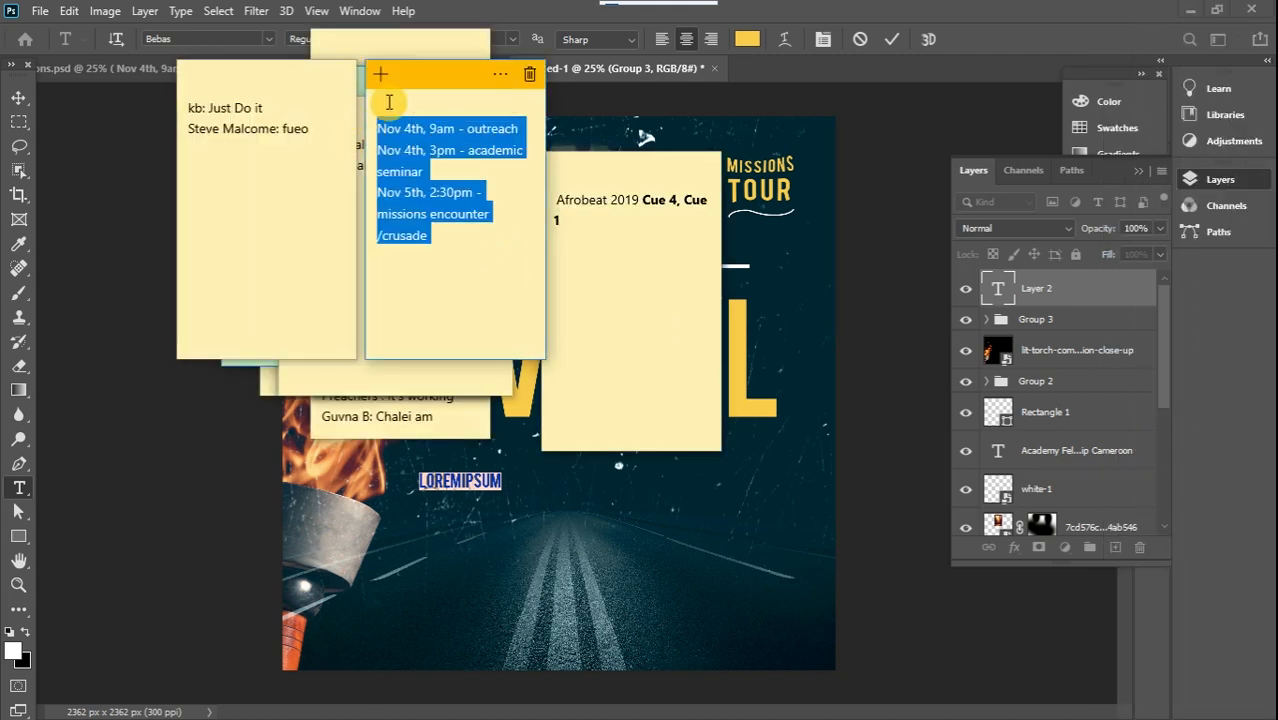
click(1196, 367)
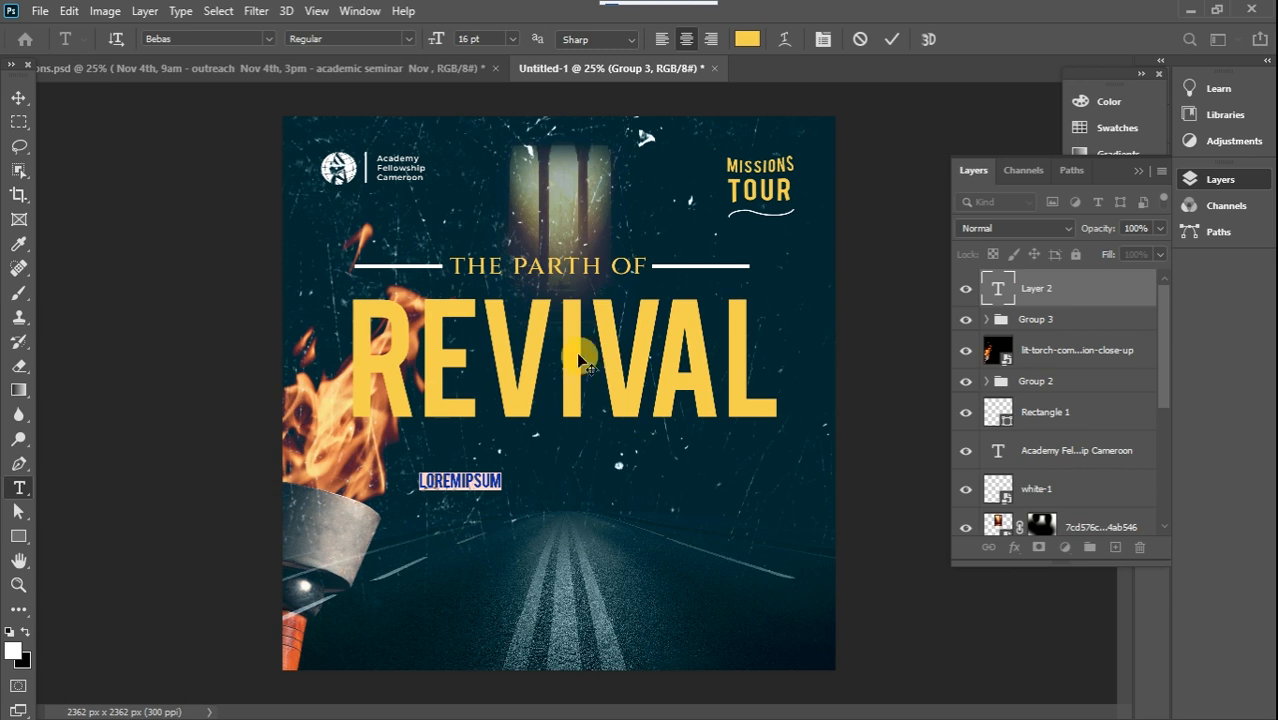
text(Nov 4th, 9am - outreach Nov 4th, 3pm - academic seminar Nov 5th, 2:30pm - missions encounter / crusade)
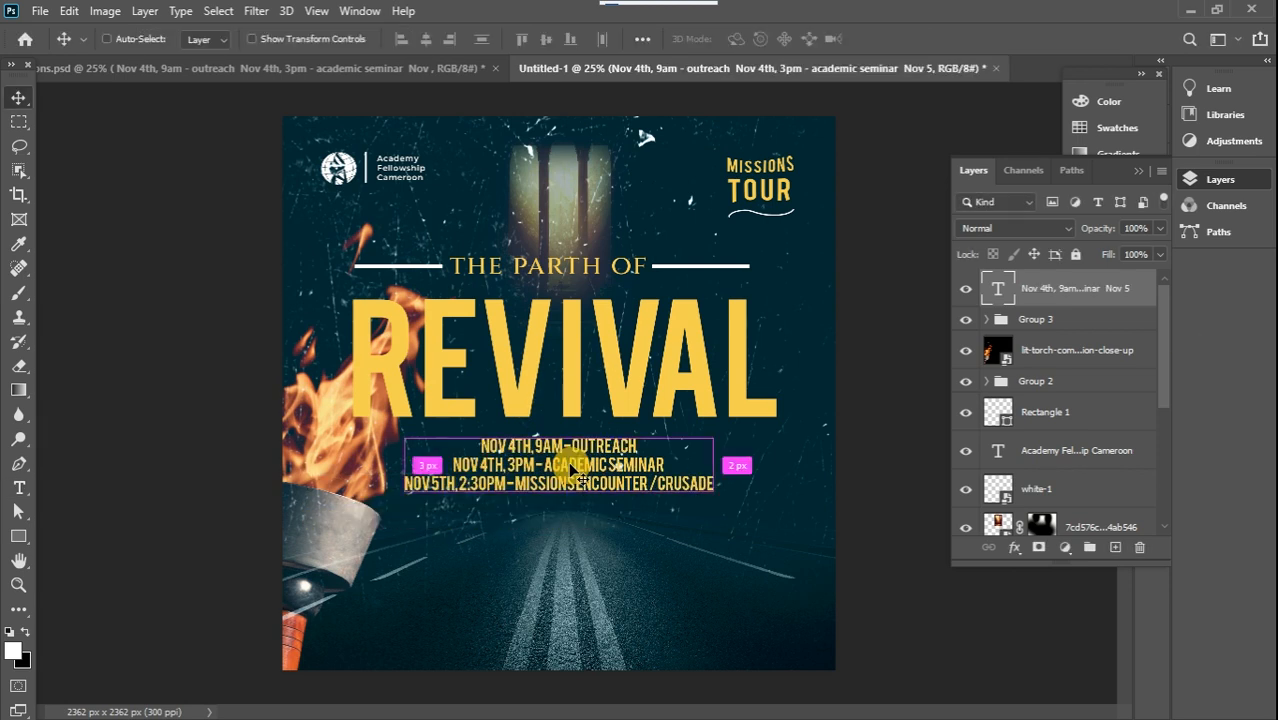
Step: Scale the event schedule text to 77.86% and centre it horizontally below "REVIVAL"
key(ctrl+t)
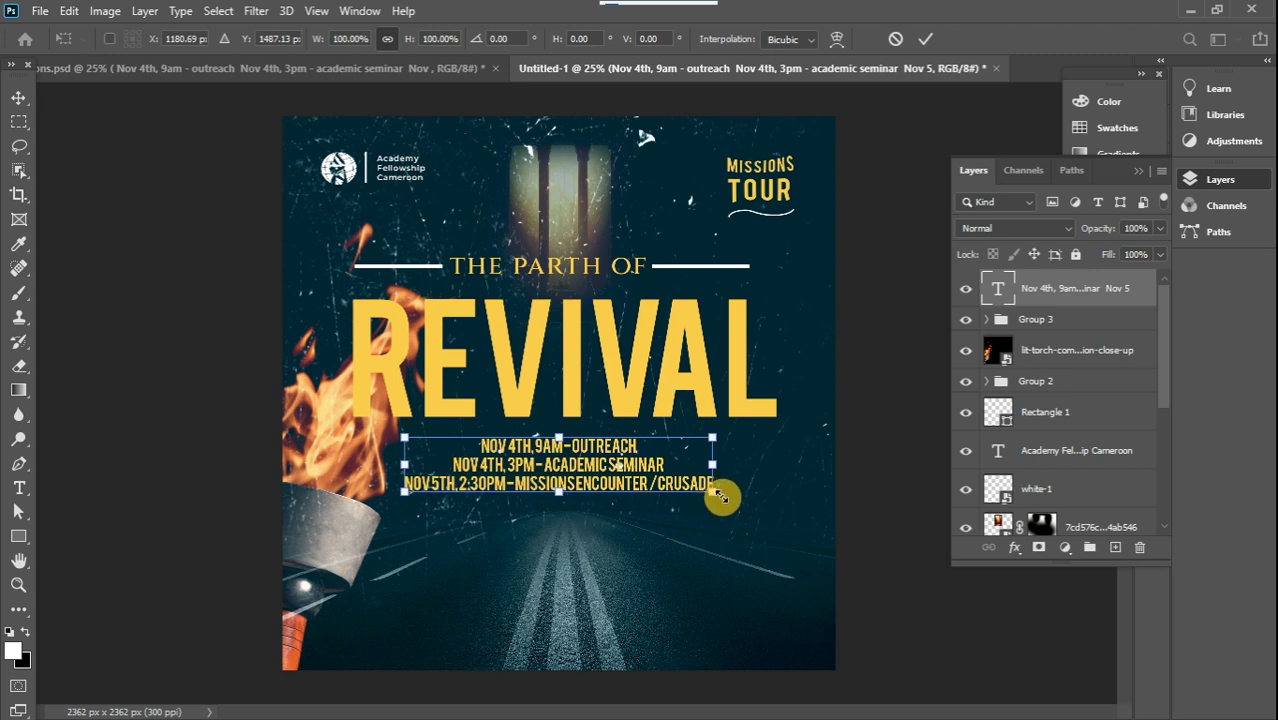
drag(721, 497, 644, 480)
drag(562, 462, 599, 468)
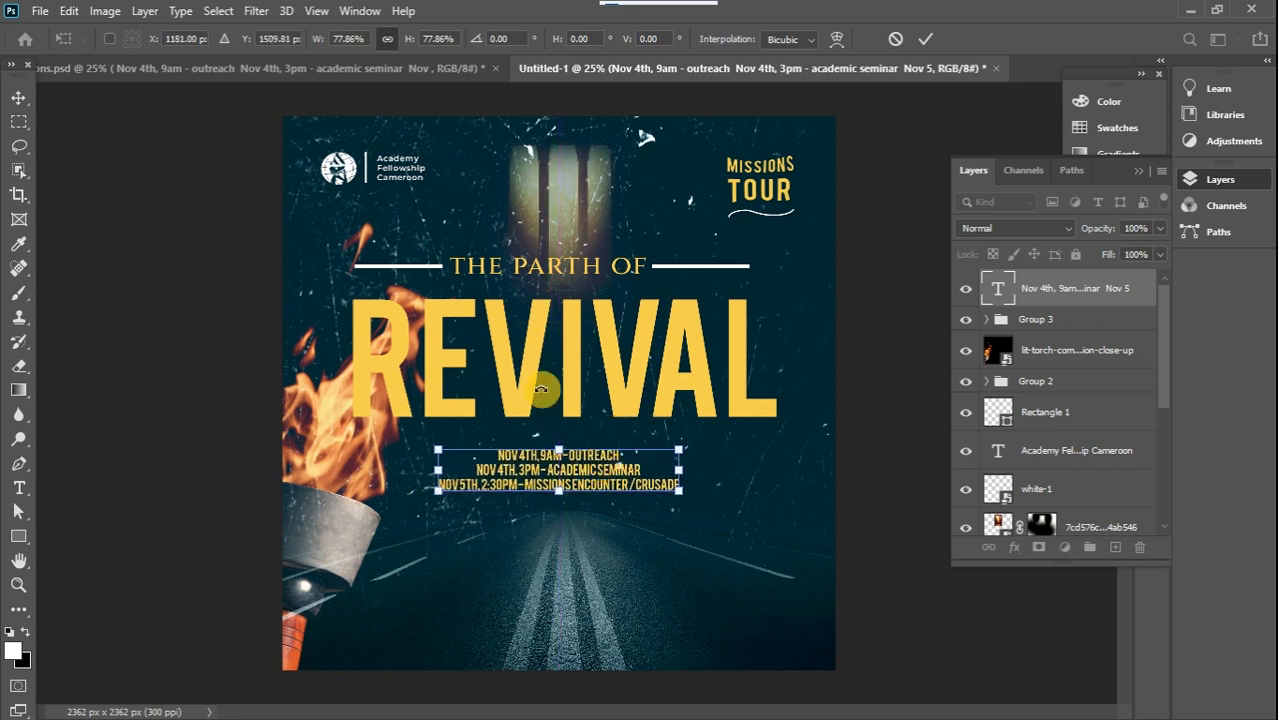
click(18, 97)
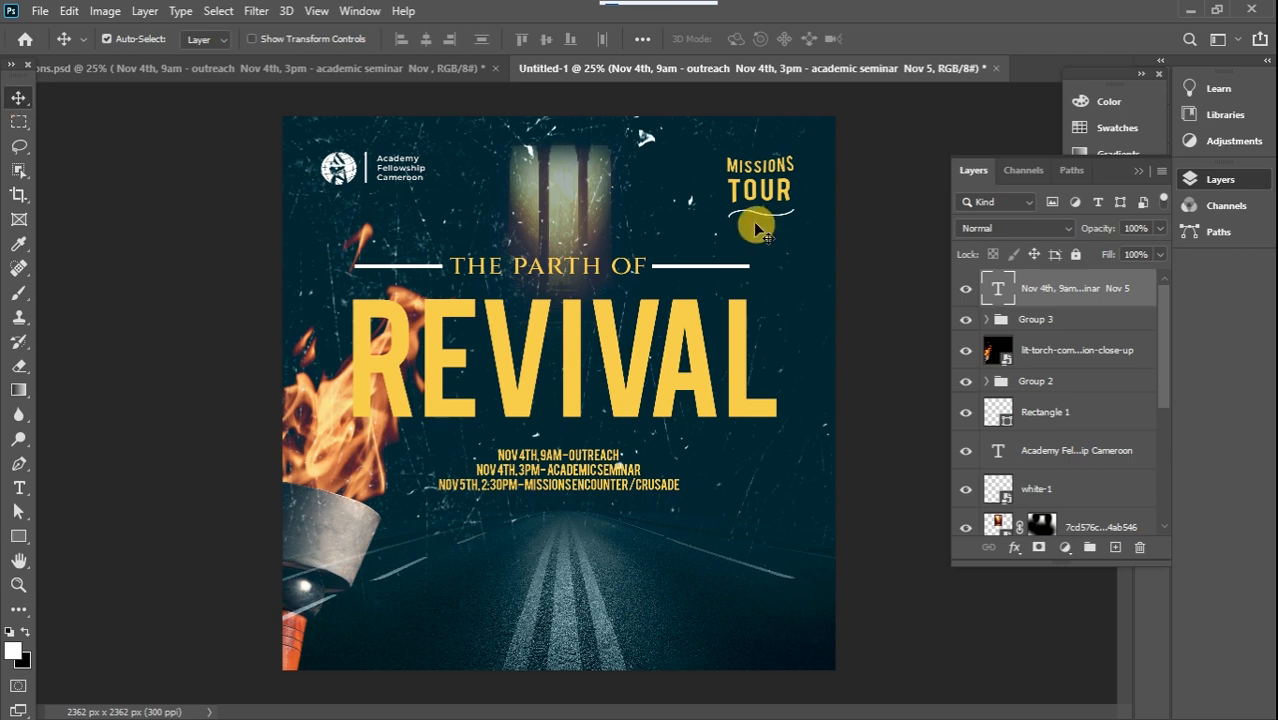
Step: Add an empty layer directly above the white-1 logo layer
scroll(1168, 396, down, 1)
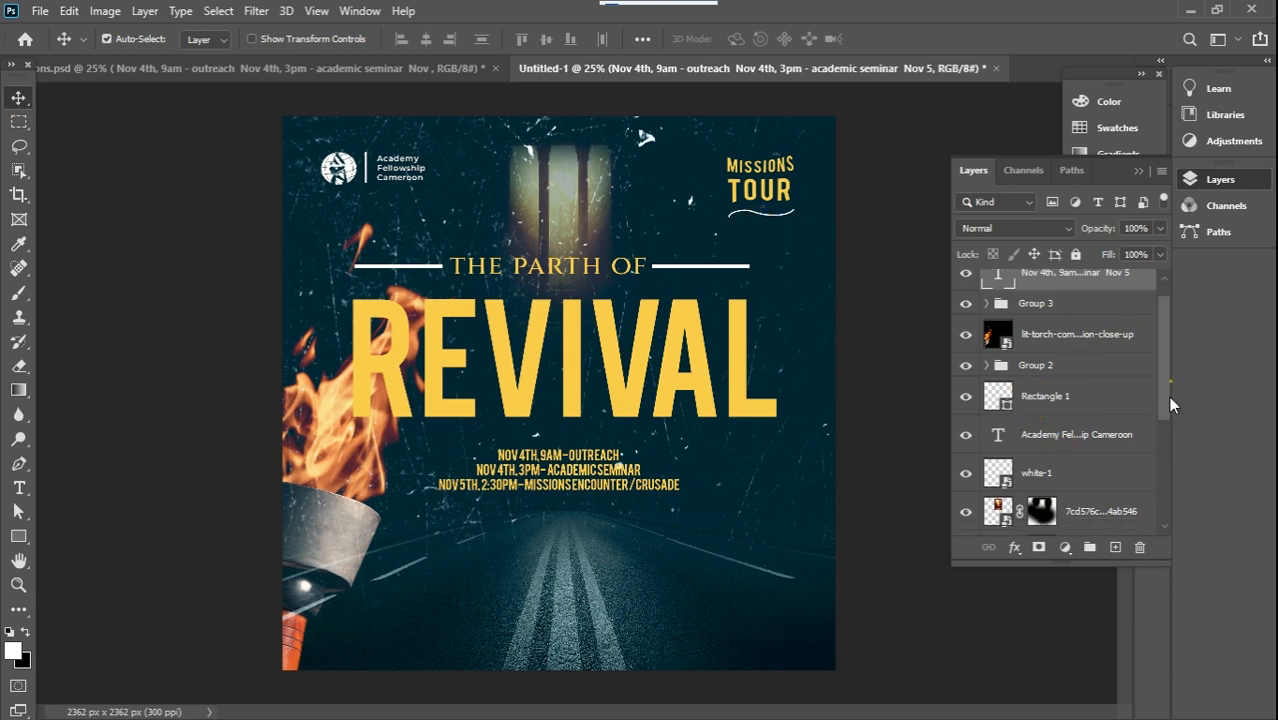
click(1110, 494)
click(1080, 448)
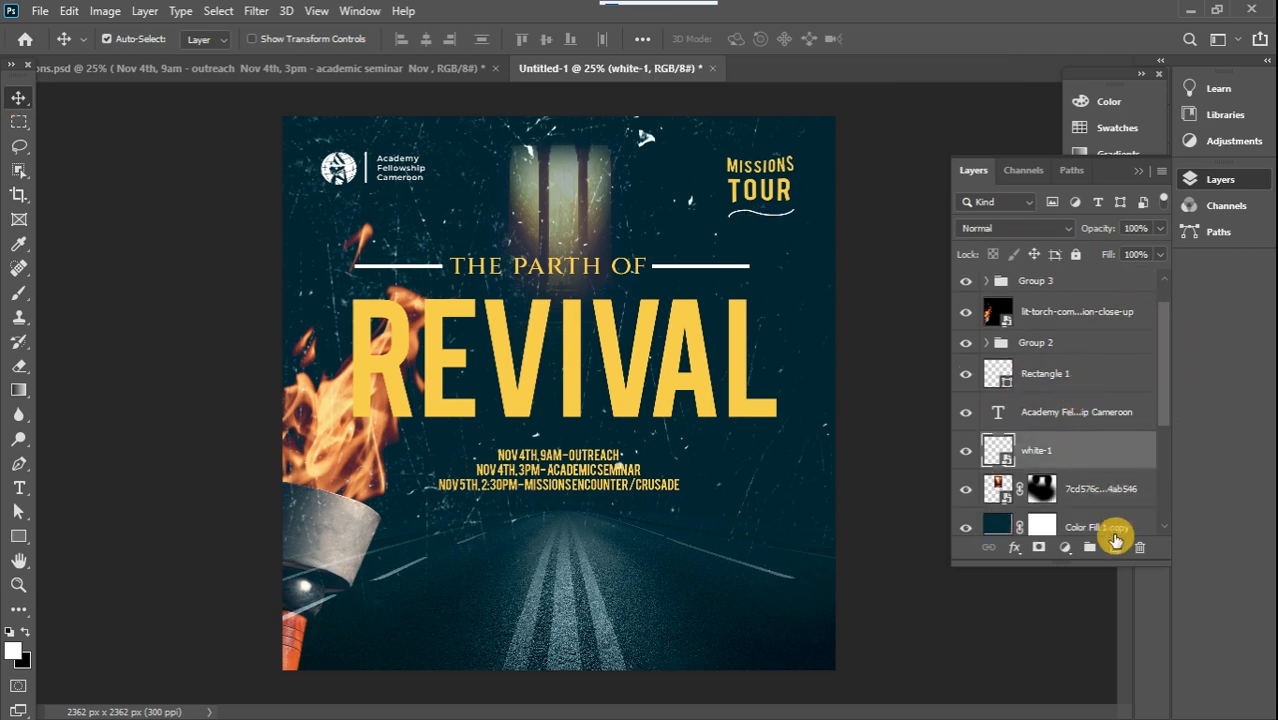
click(1102, 405)
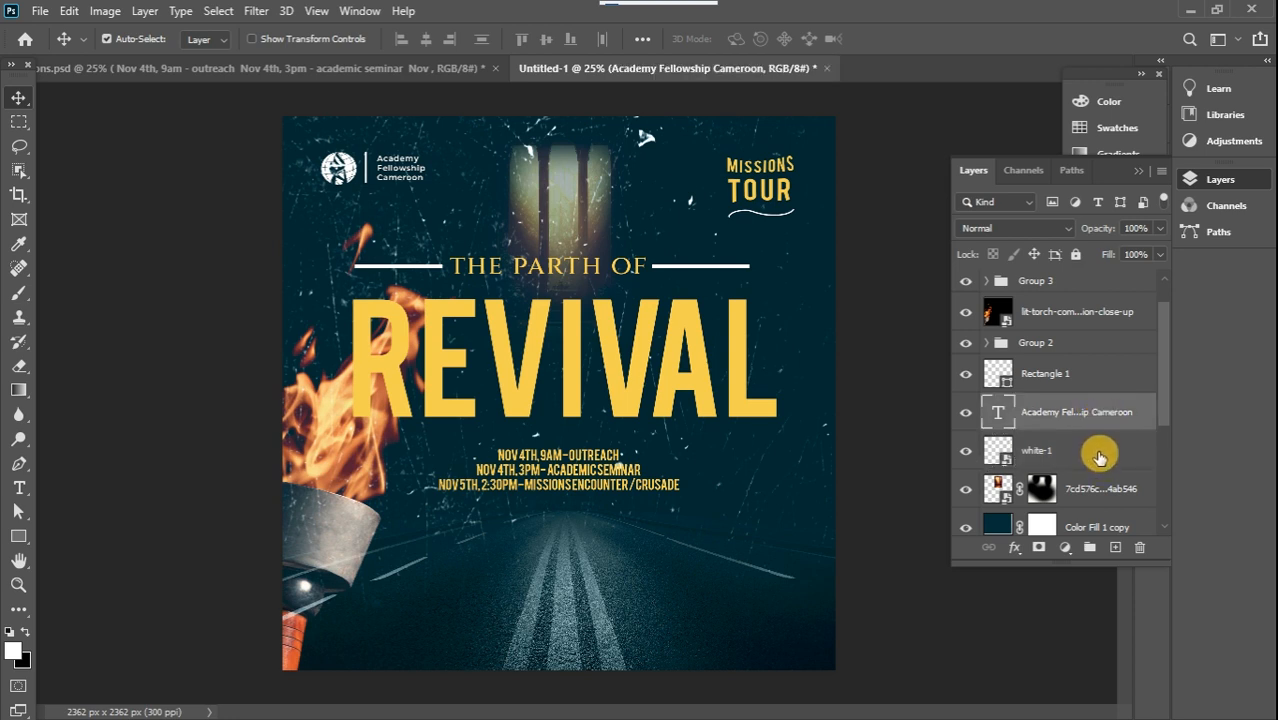
click(1098, 450)
click(1116, 547)
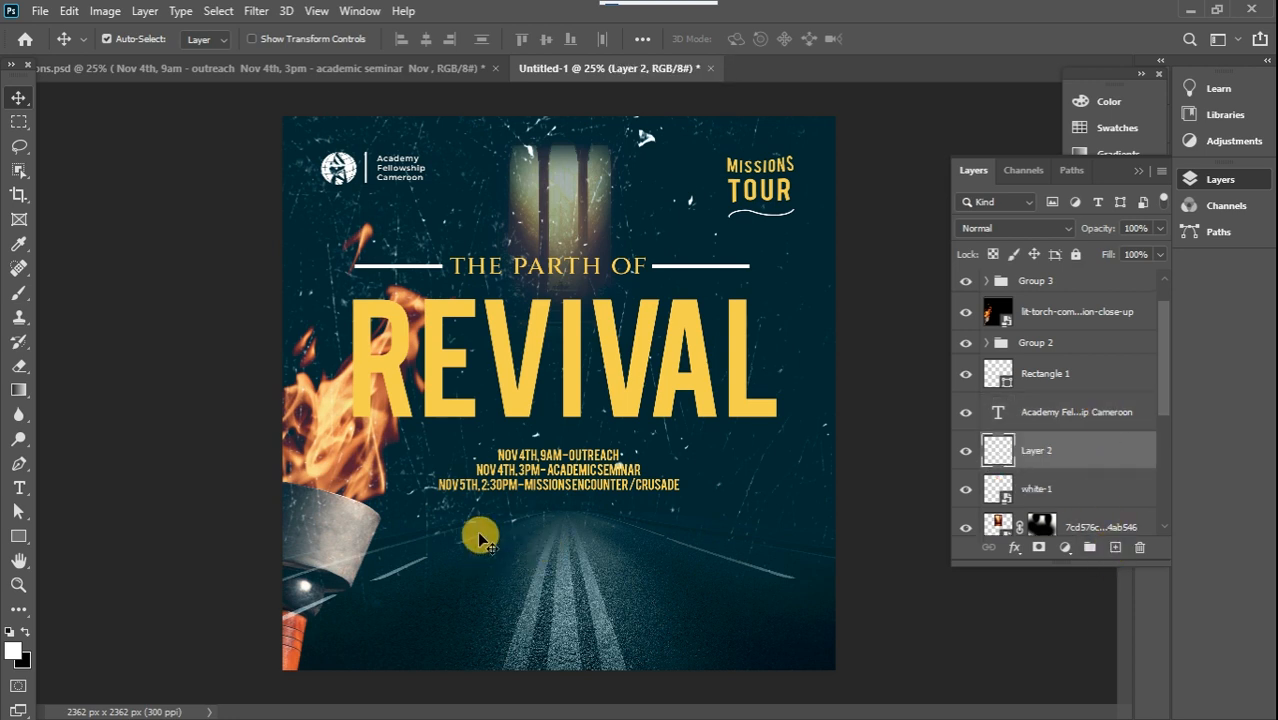
Step: Paint a soft black spot behind the title on the new layer with an 1811 px brush at 0% hardness
click(15, 295)
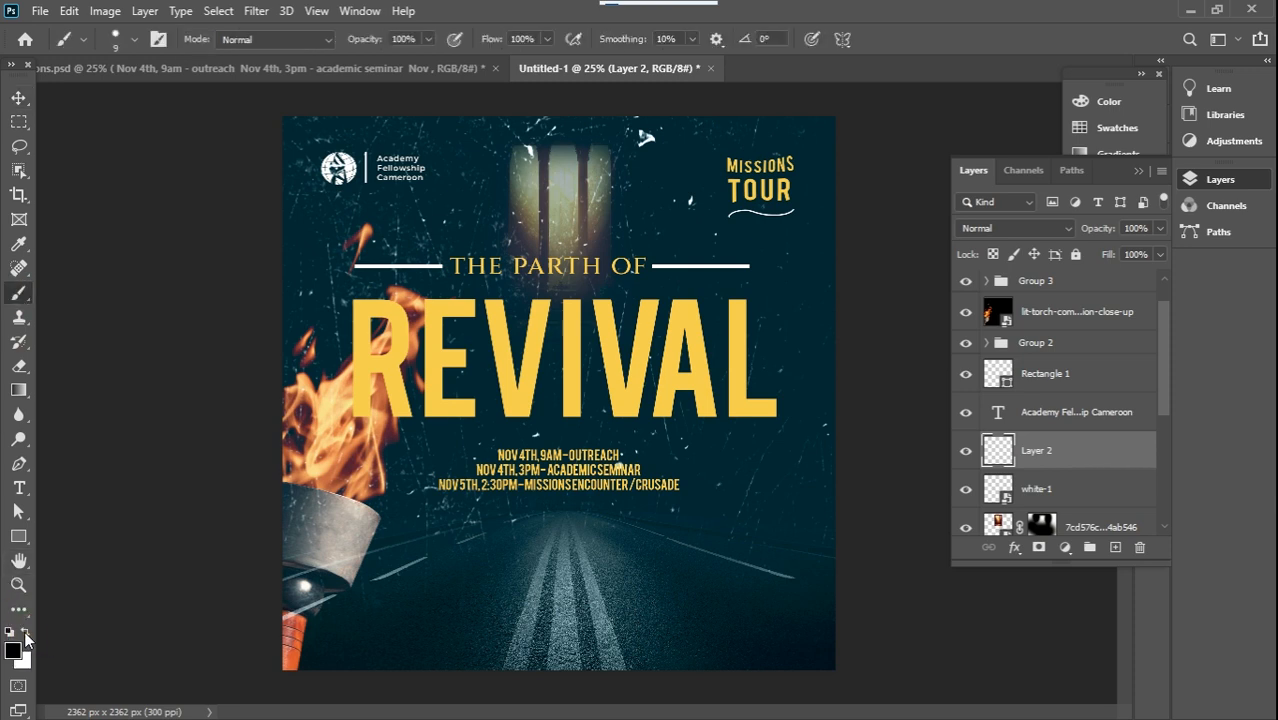
right_click(519, 366)
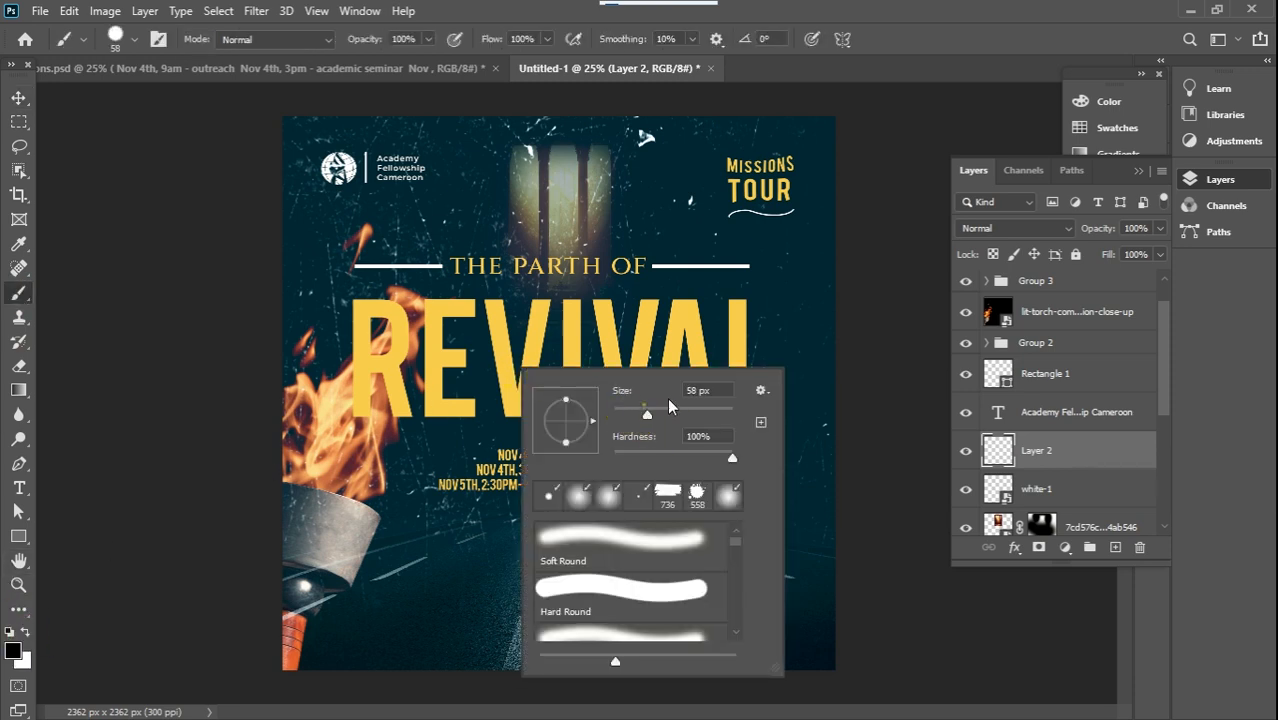
drag(646, 410, 726, 408)
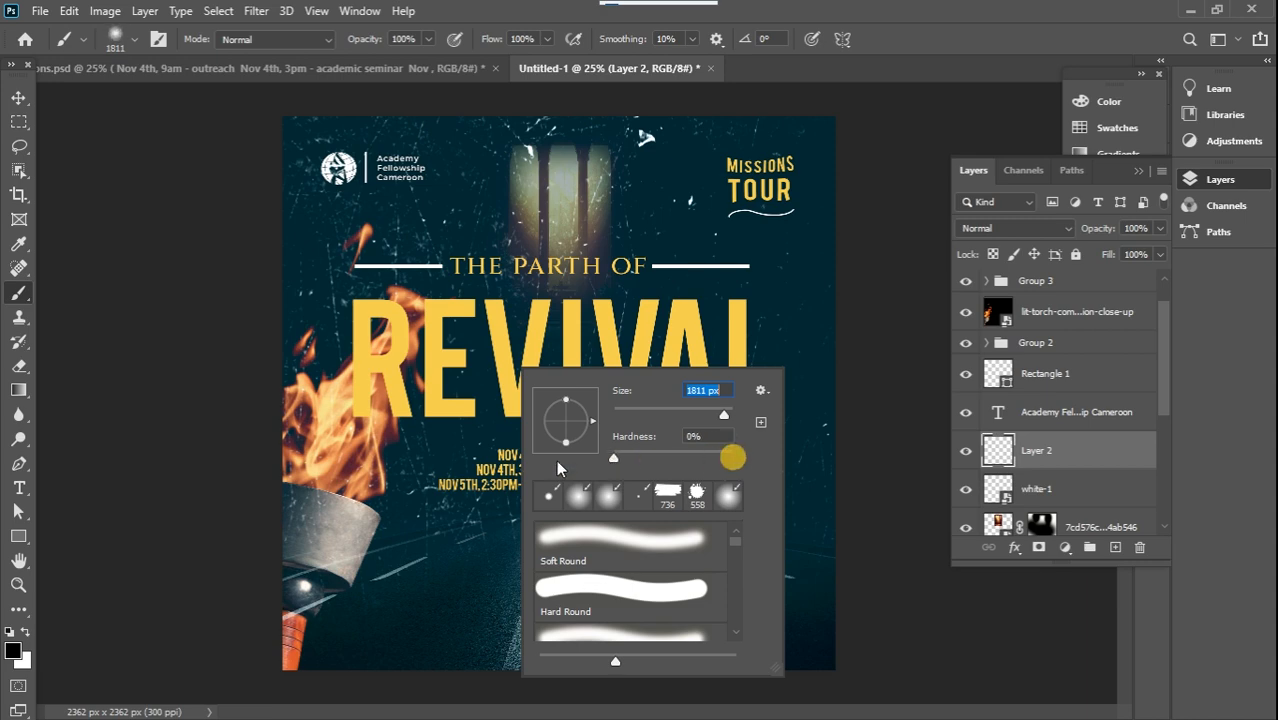
click(699, 437)
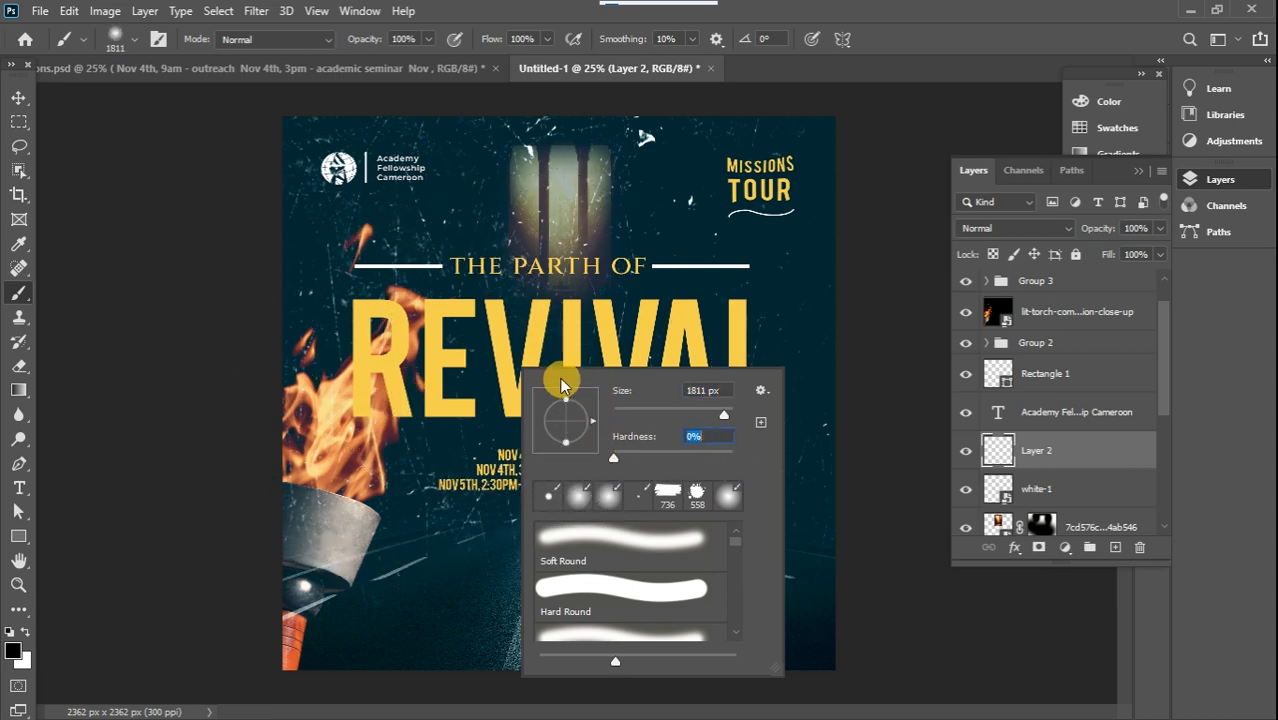
click(537, 316)
click(537, 316)
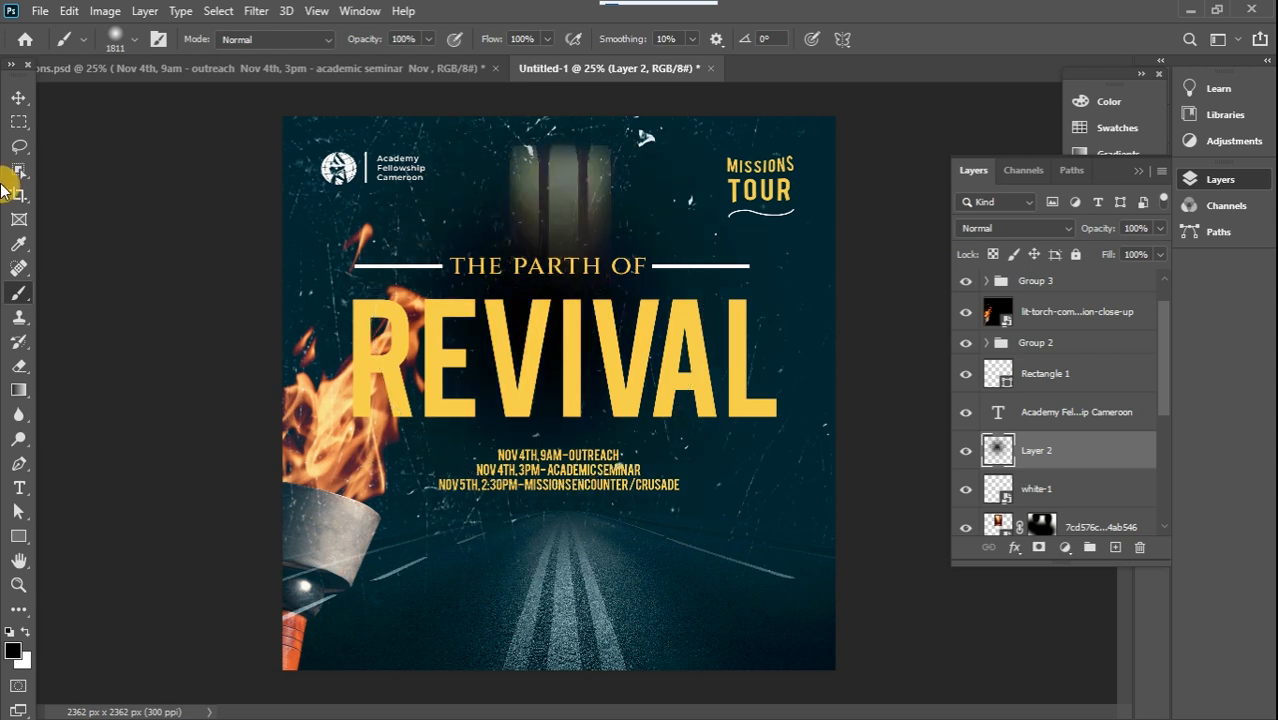
Step: Flatten the black spot to 7.57% height over the road's horizon and set its layer to Multiply at 57% opacity
key(ctrl+t)
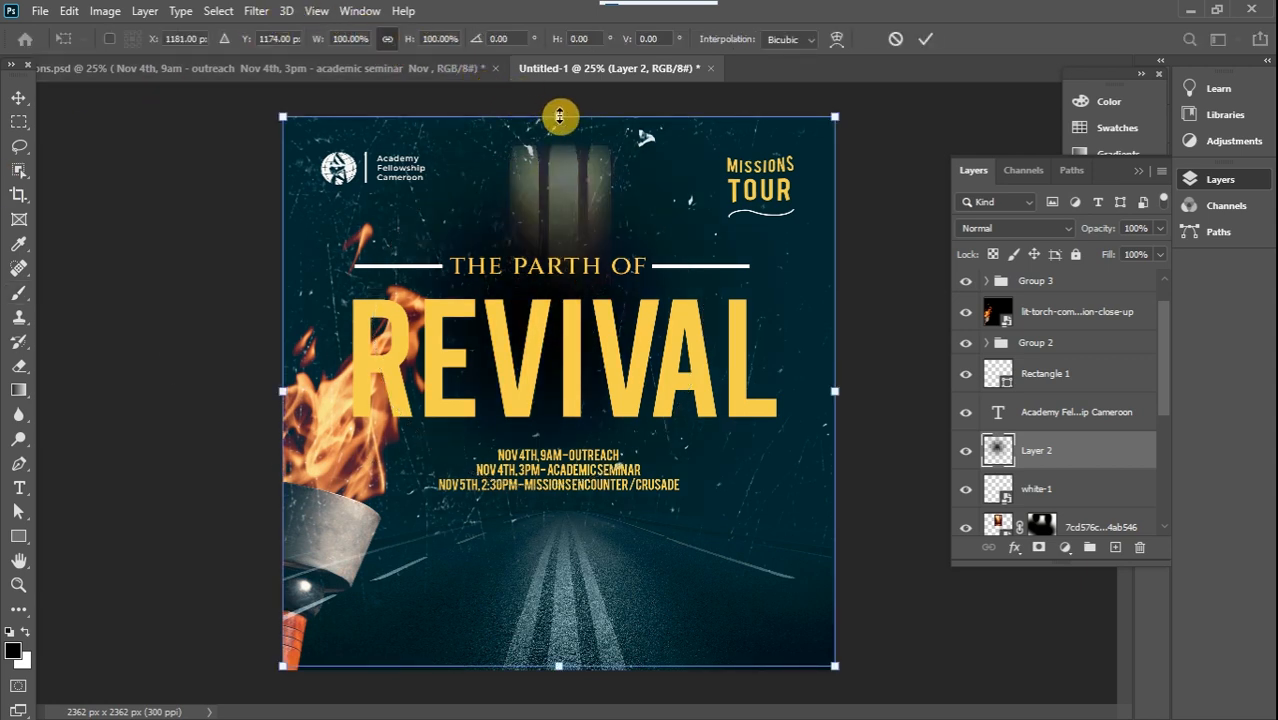
drag(559, 116, 562, 545)
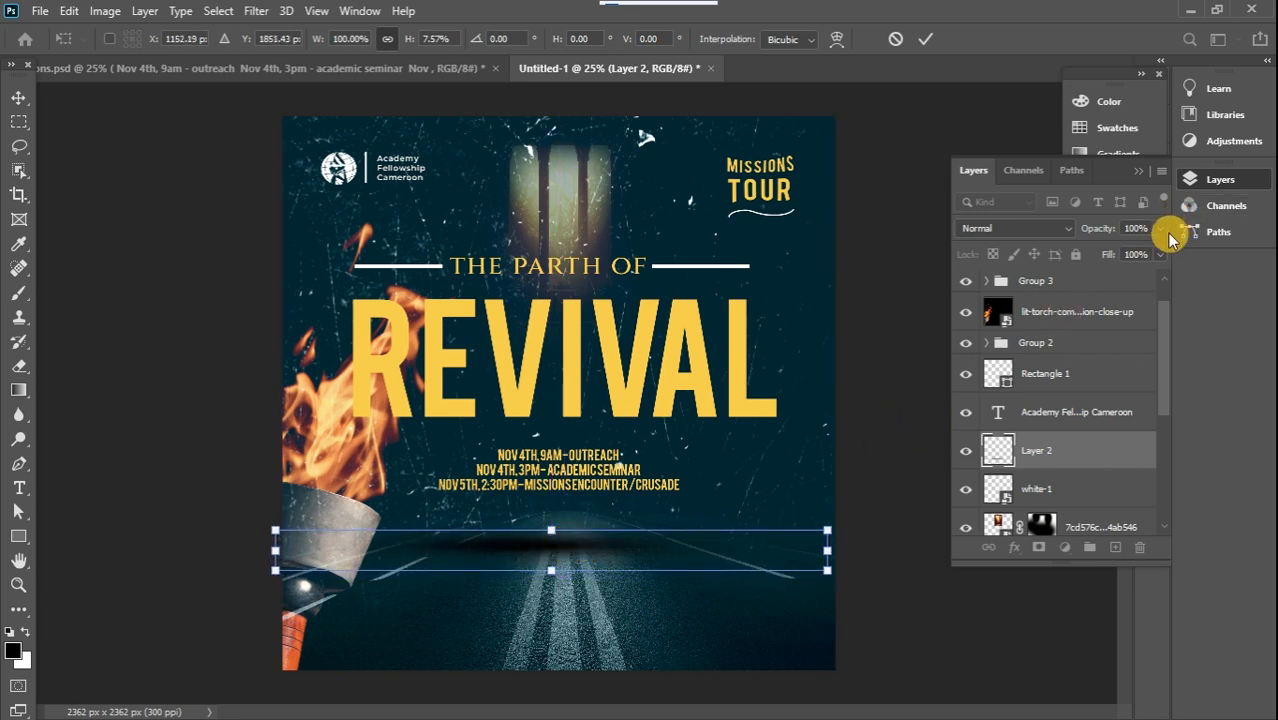
drag(1136, 249, 1135, 254)
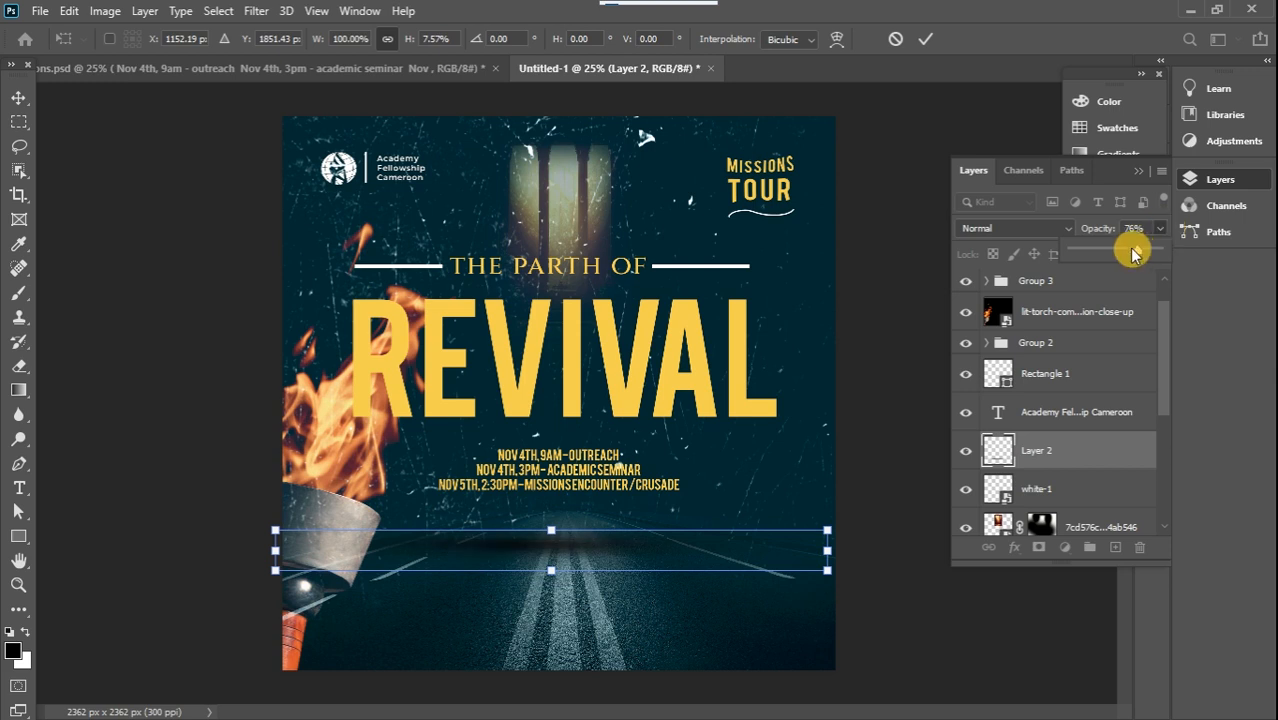
drag(617, 553, 624, 541)
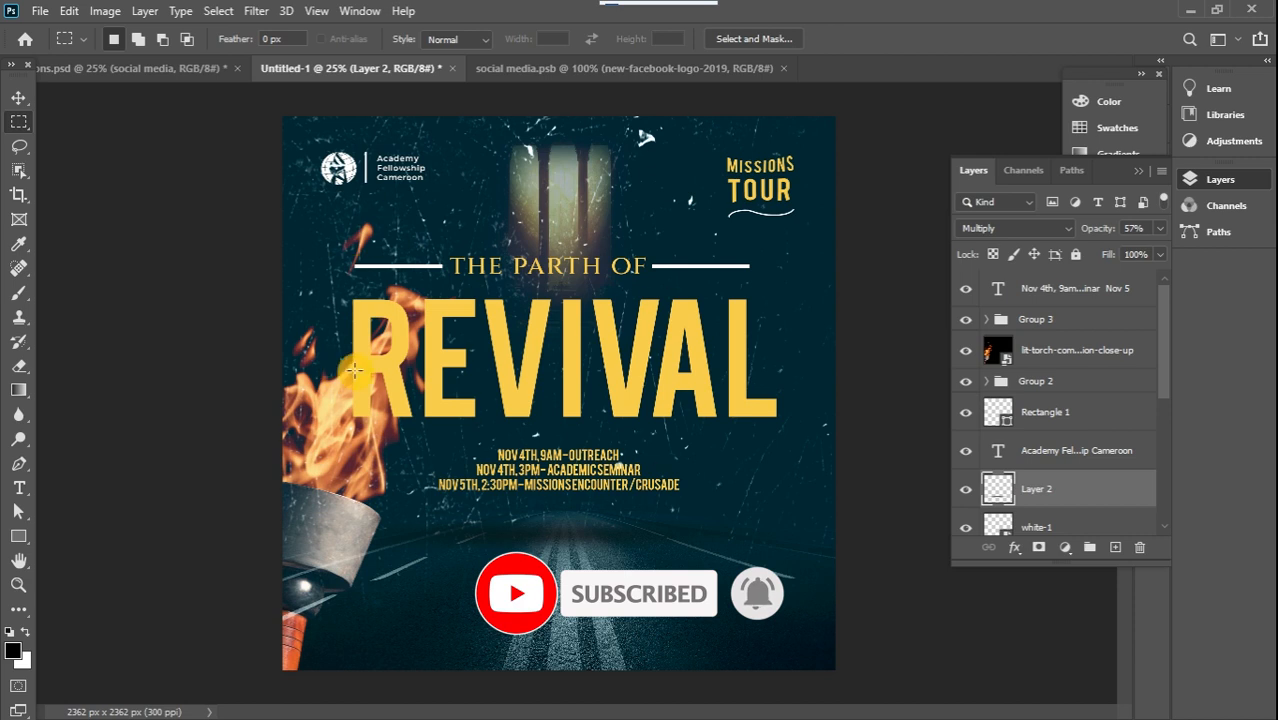
Step: Copy the social media group from social media.psb into the flyer, scale it to 134.73% and centre it near the bottom of the road
click(588, 68)
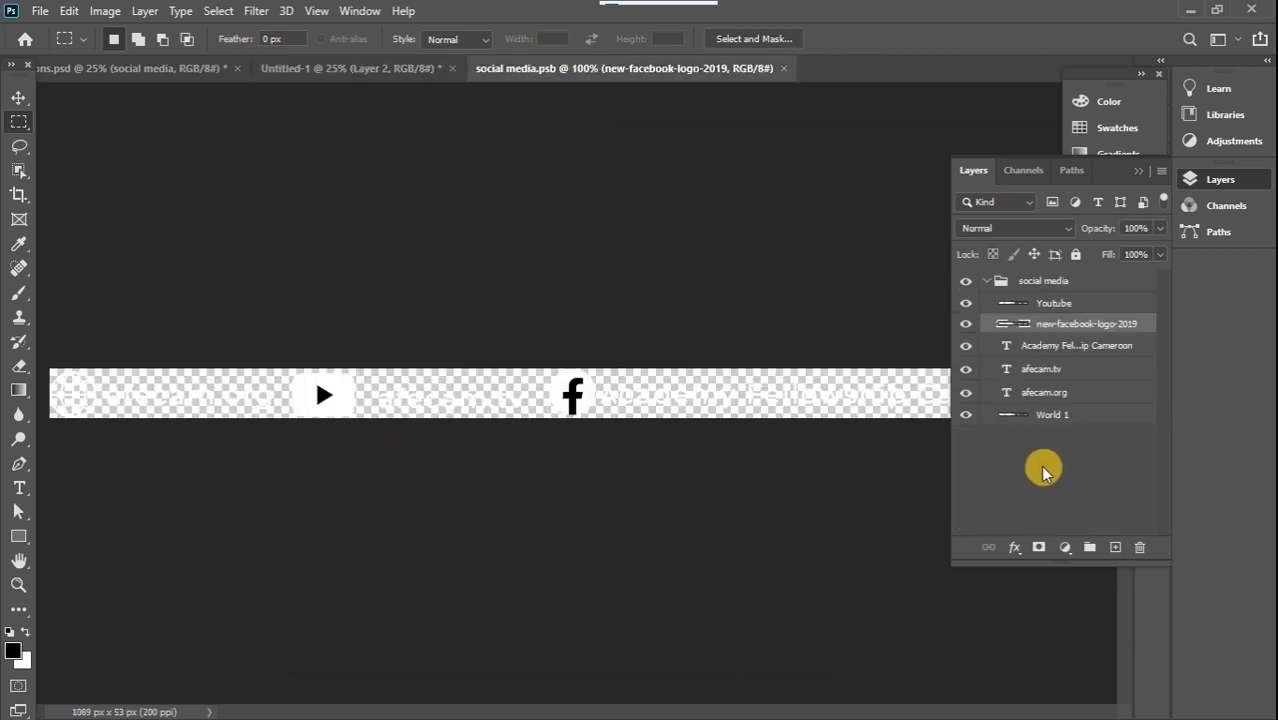
click(990, 283)
drag(1058, 279, 567, 612)
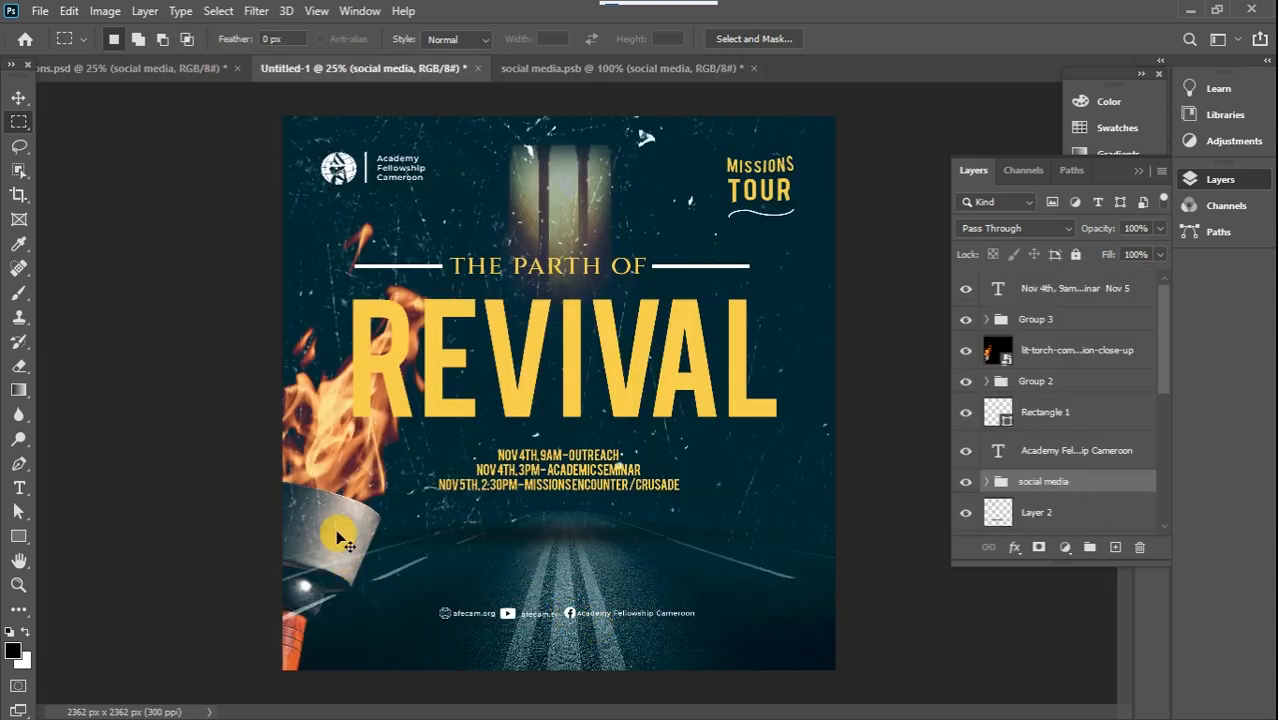
key(ctrl+t)
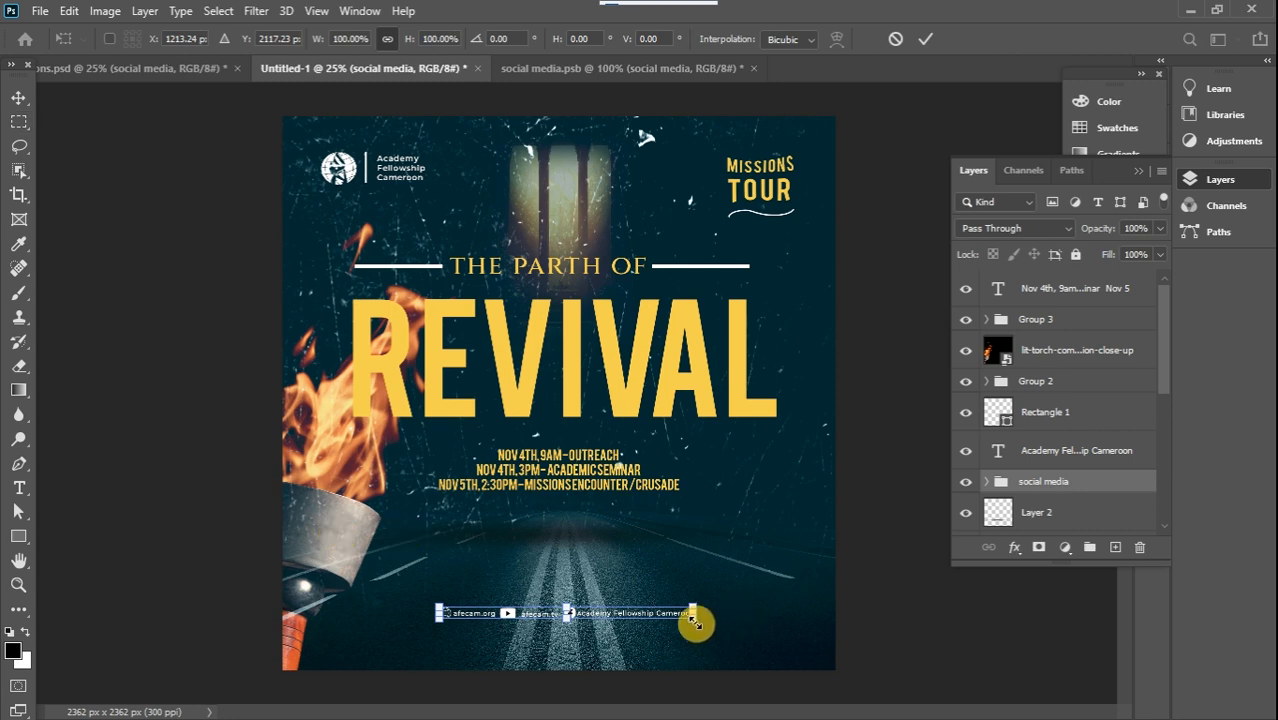
mouse_move(695, 622)
mouse_down()
mouse_move(707, 607)
mouse_move(779, 657)
mouse_move(682, 613)
mouse_up()
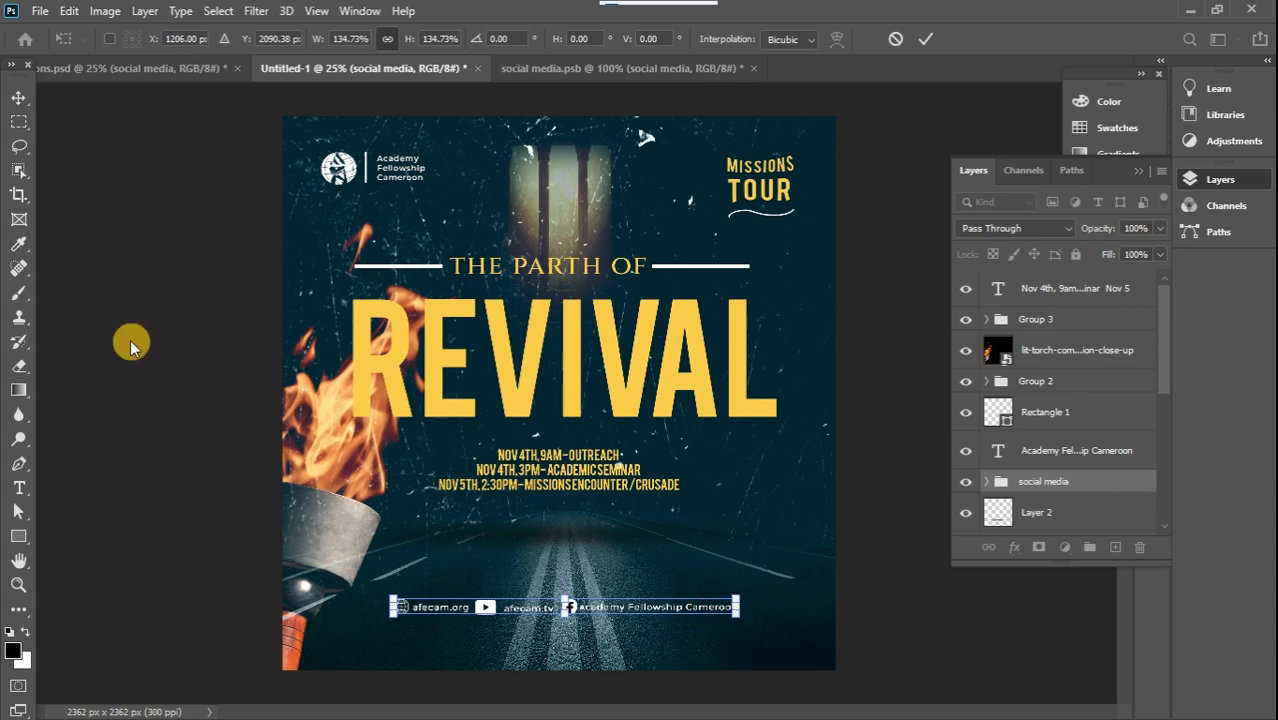
click(18, 122)
click(18, 124)
Step: Place the GOLD BACKGROUND image from the excercies files folder onto the flyer at its default size
mouse_move(1275, 95)
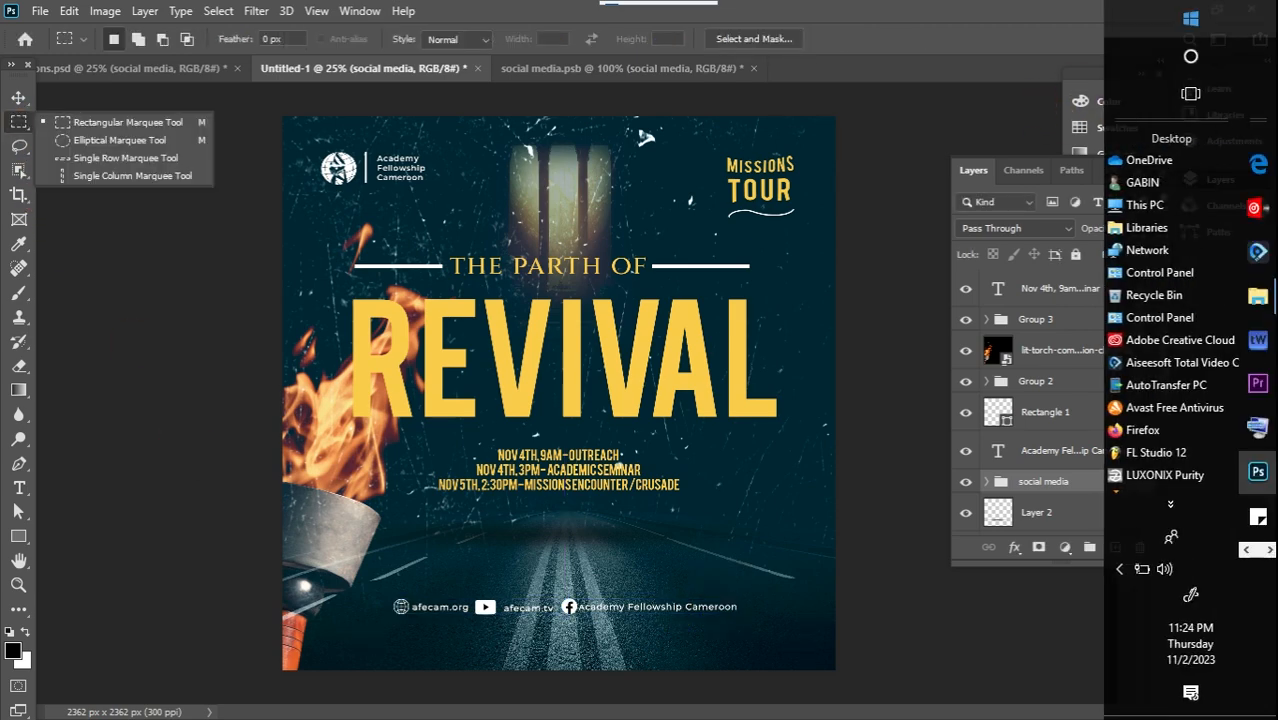
click(1255, 290)
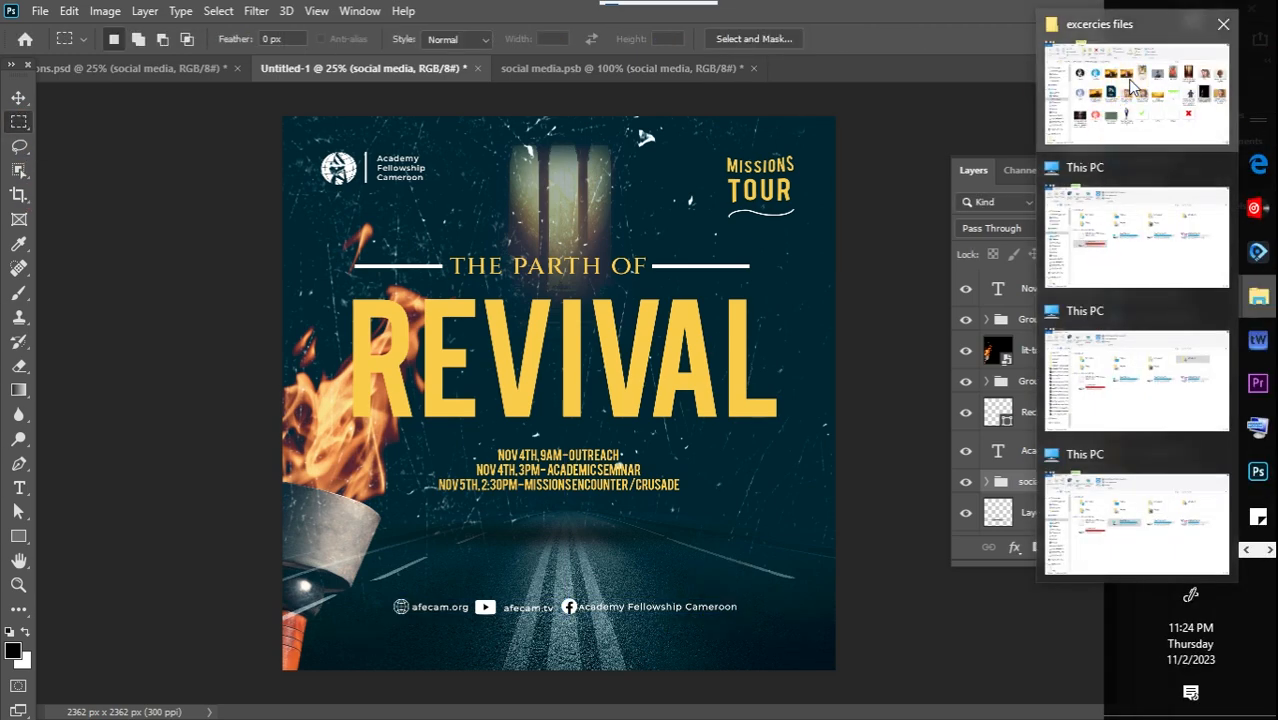
click(1125, 80)
drag(782, 383, 573, 383)
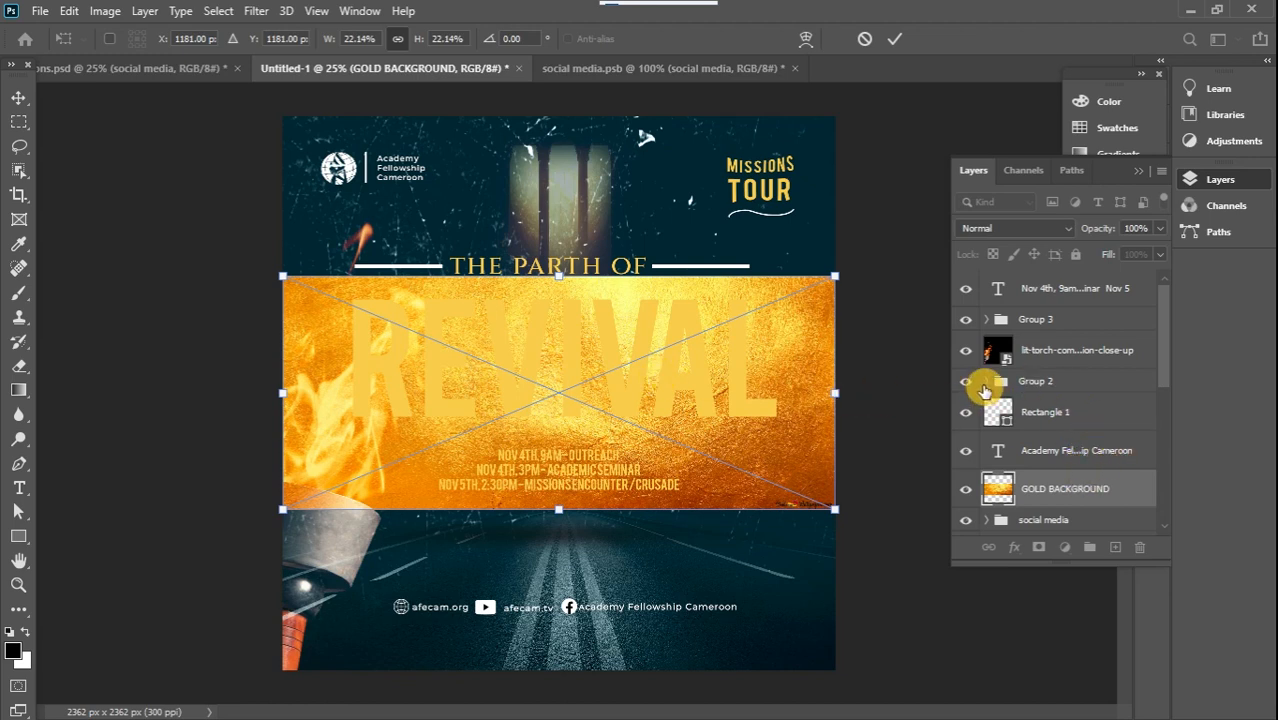
key(Return)
Step: Move the GOLD BACKGROUND layer directly above Group 2 and clip it to that group
drag(1090, 490, 1083, 390)
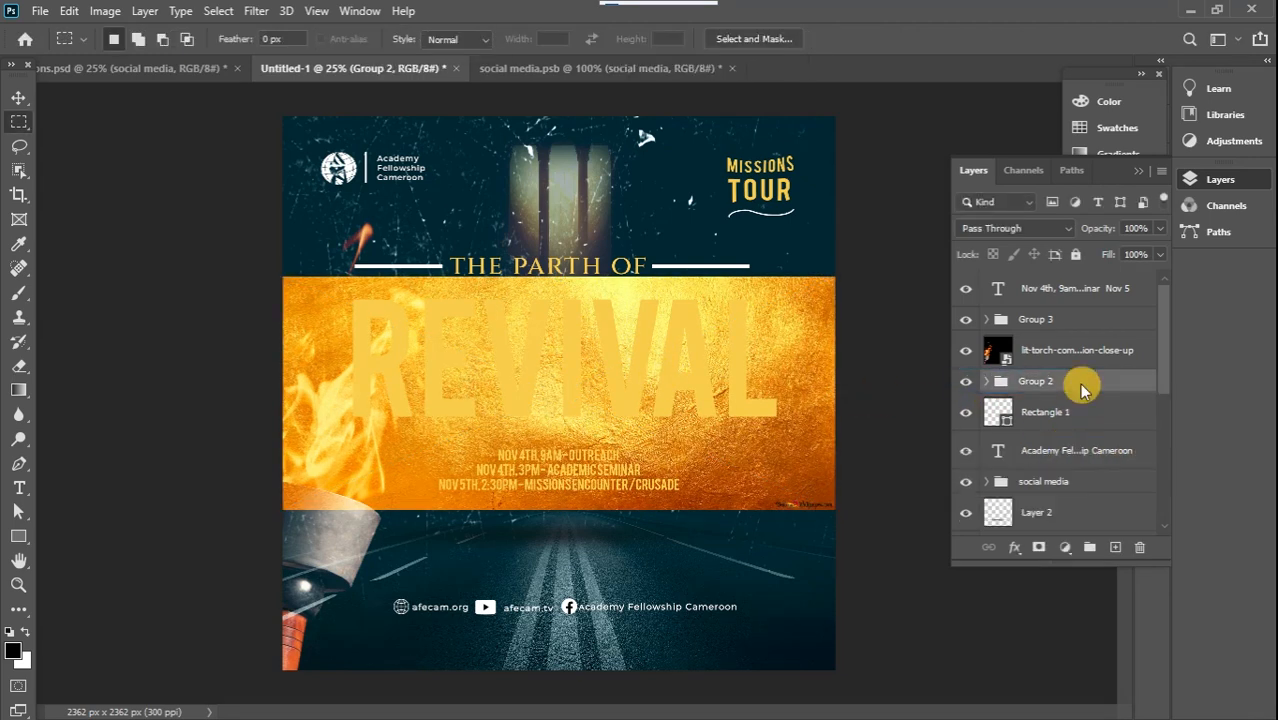
key(ctrl+z)
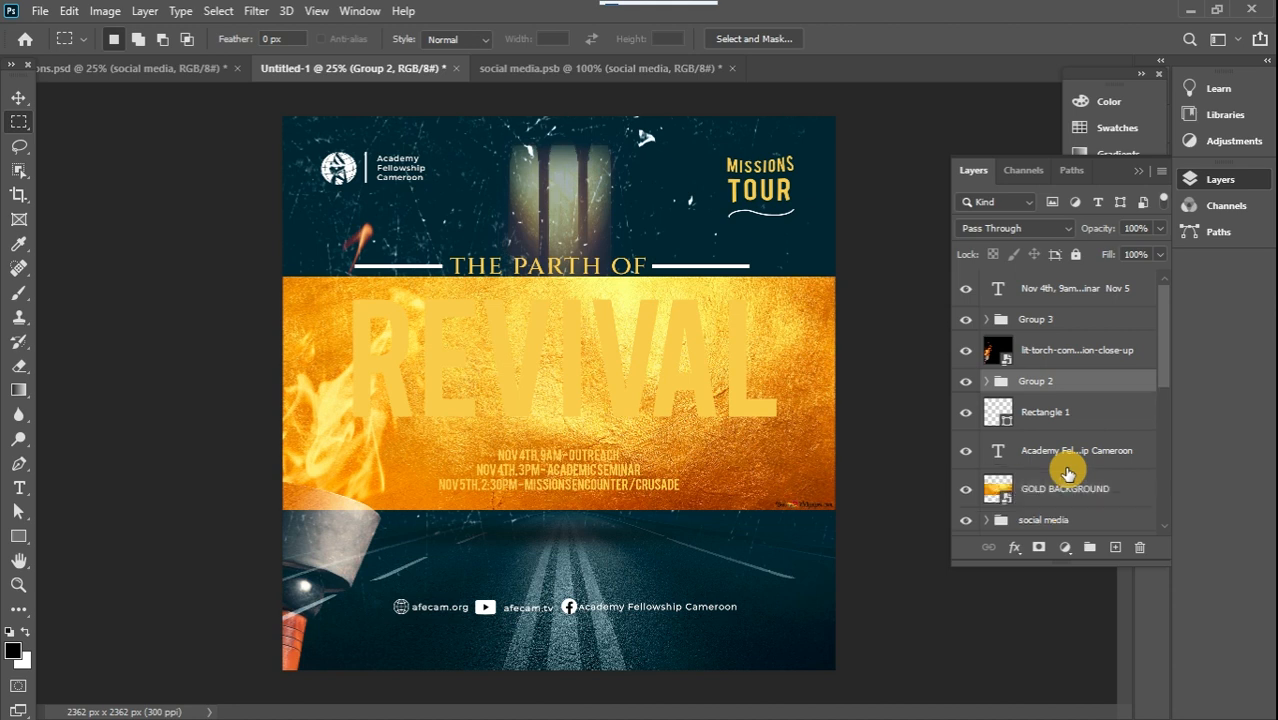
drag(1063, 502, 1070, 373)
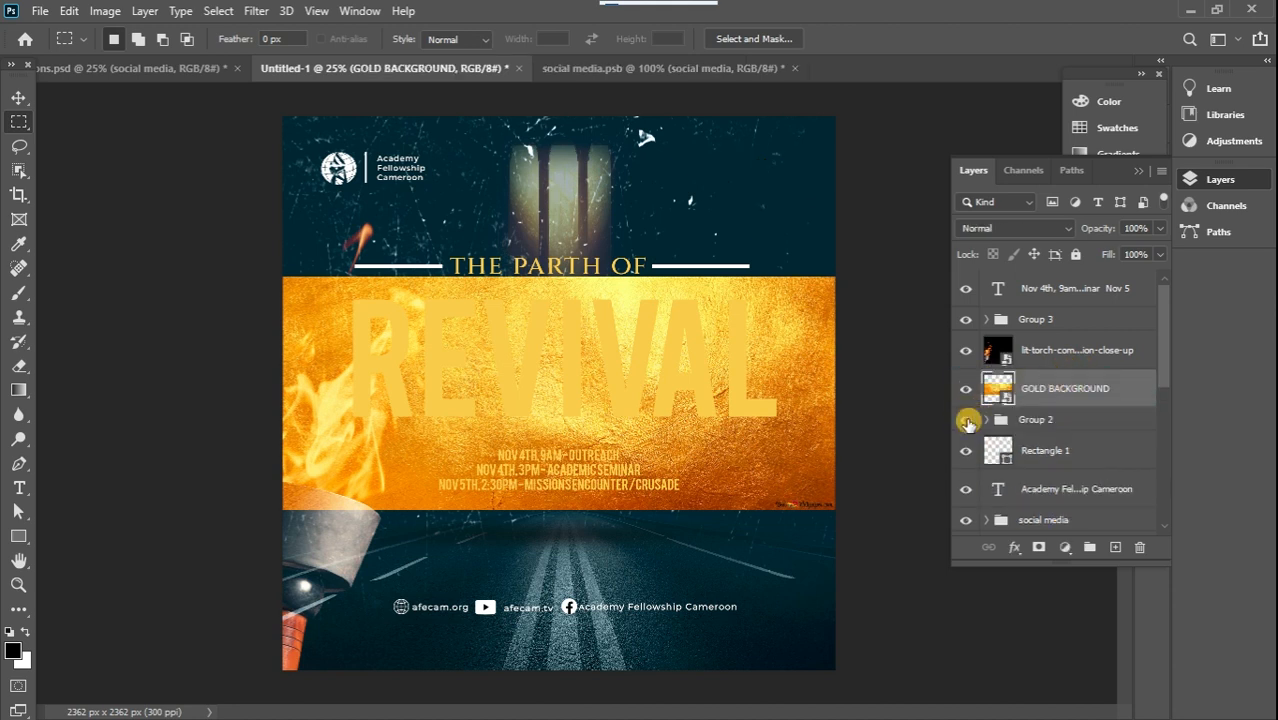
click(966, 421)
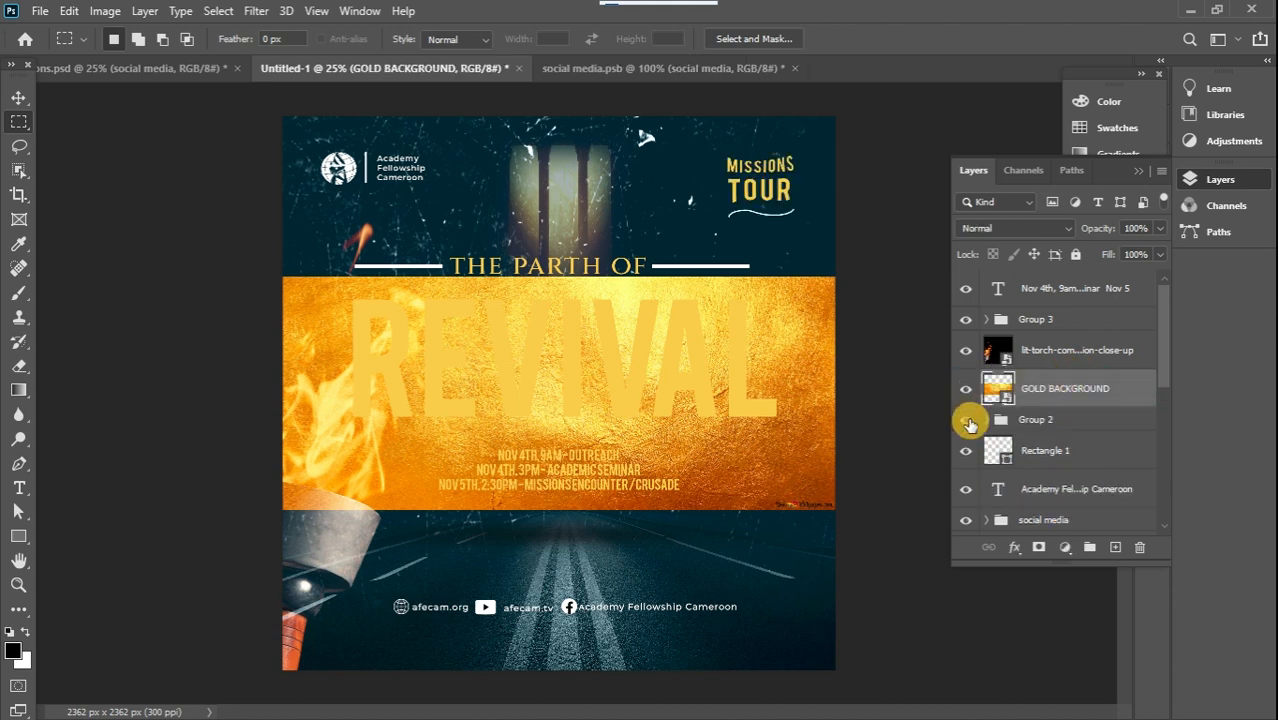
alt+click(1087, 408)
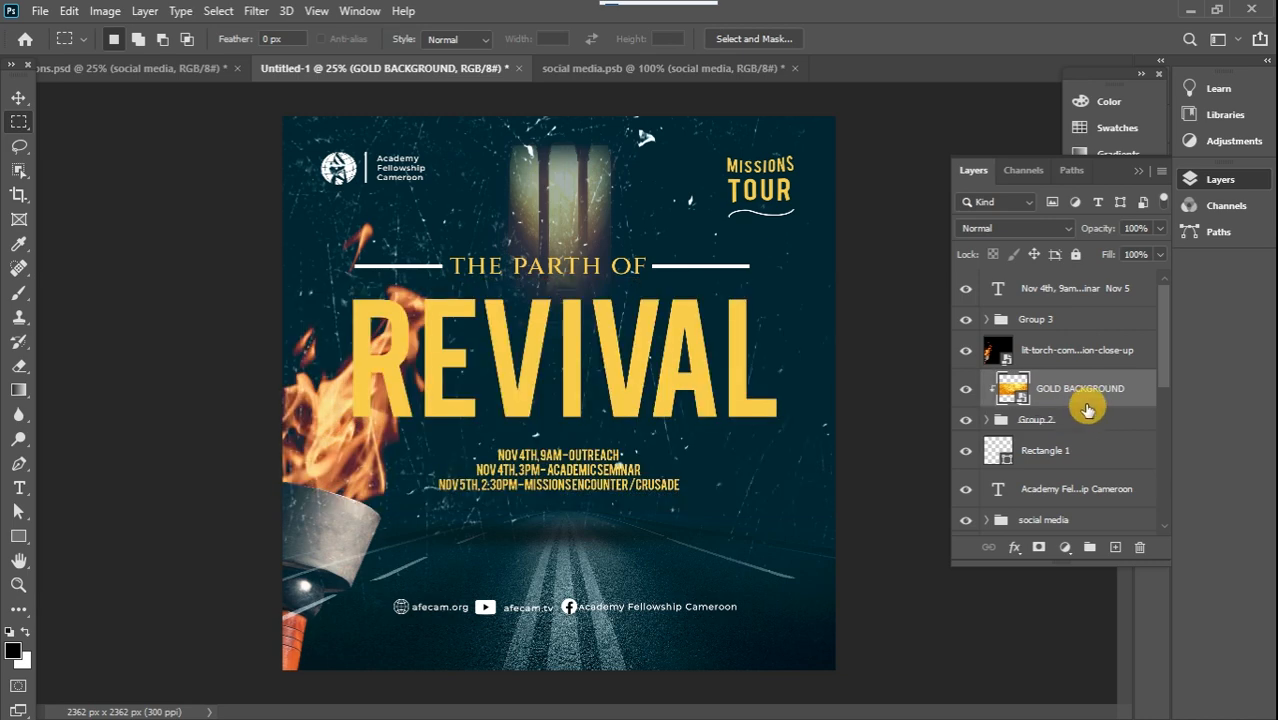
Step: Reposition the clipped gold texture so it covers the "Missions Tour" badge at the flyer's upper right
key(ctrl+t)
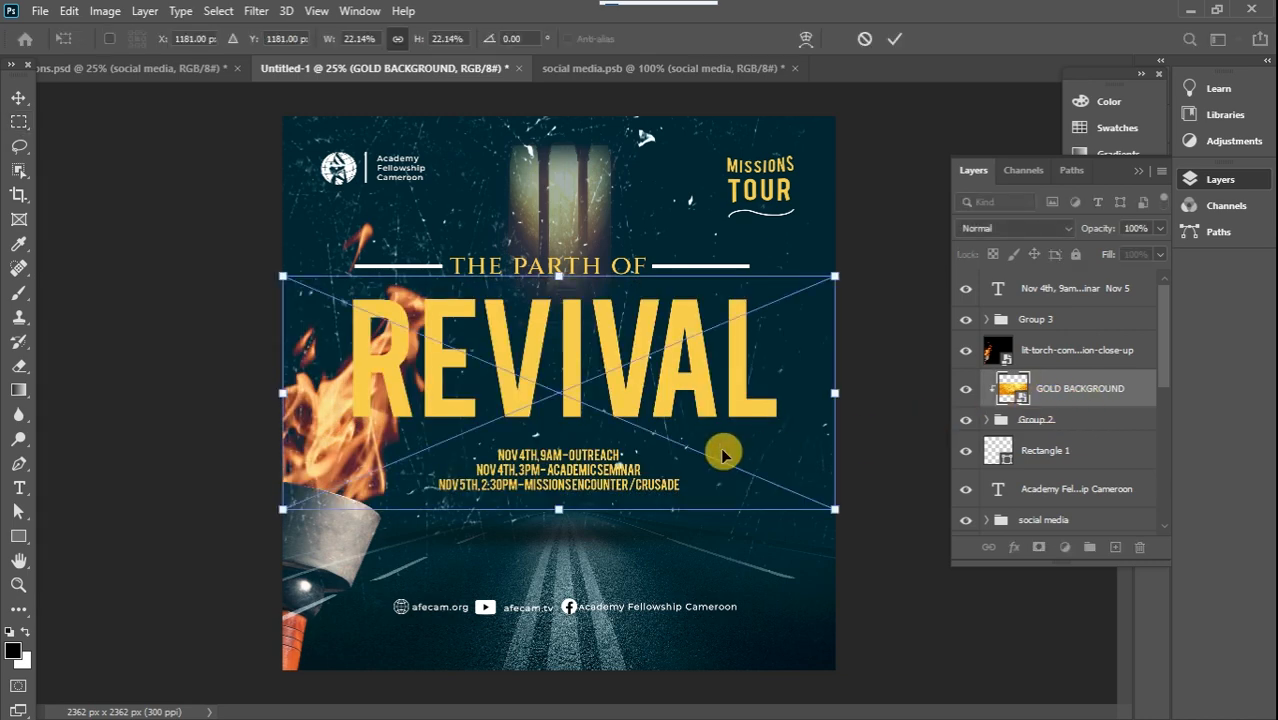
drag(750, 412, 899, 206)
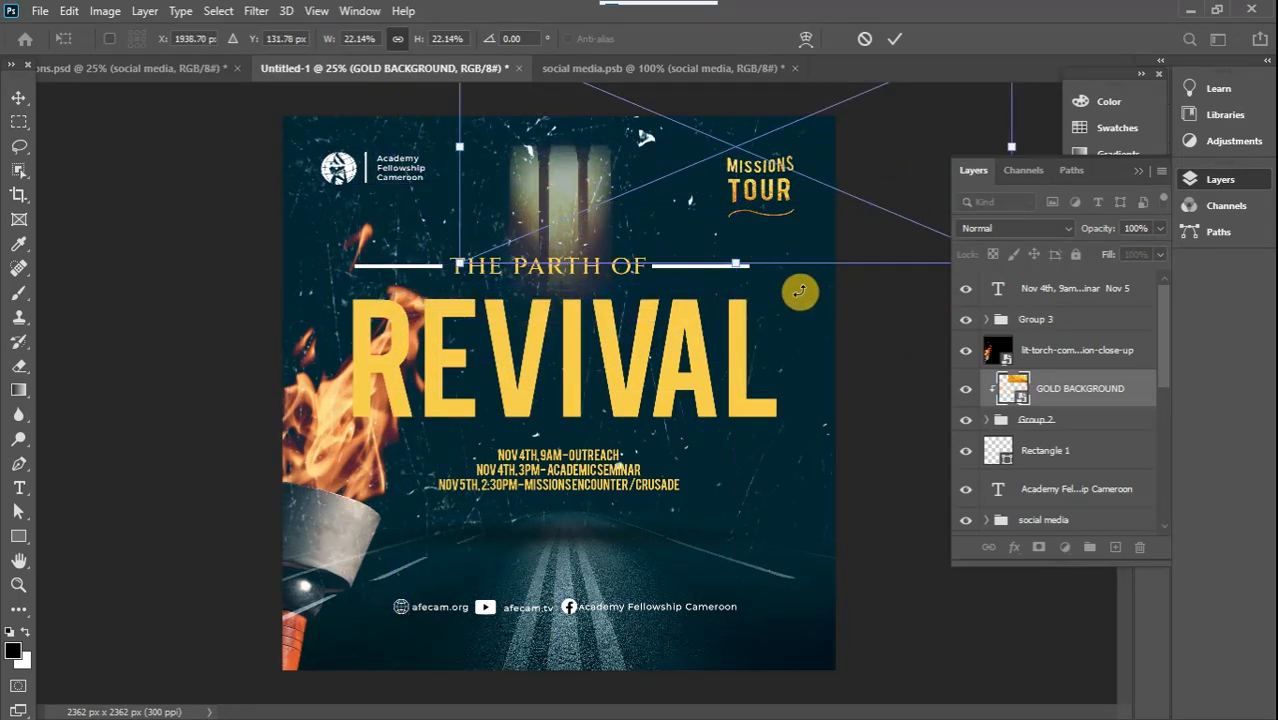
key(Return)
key(m)
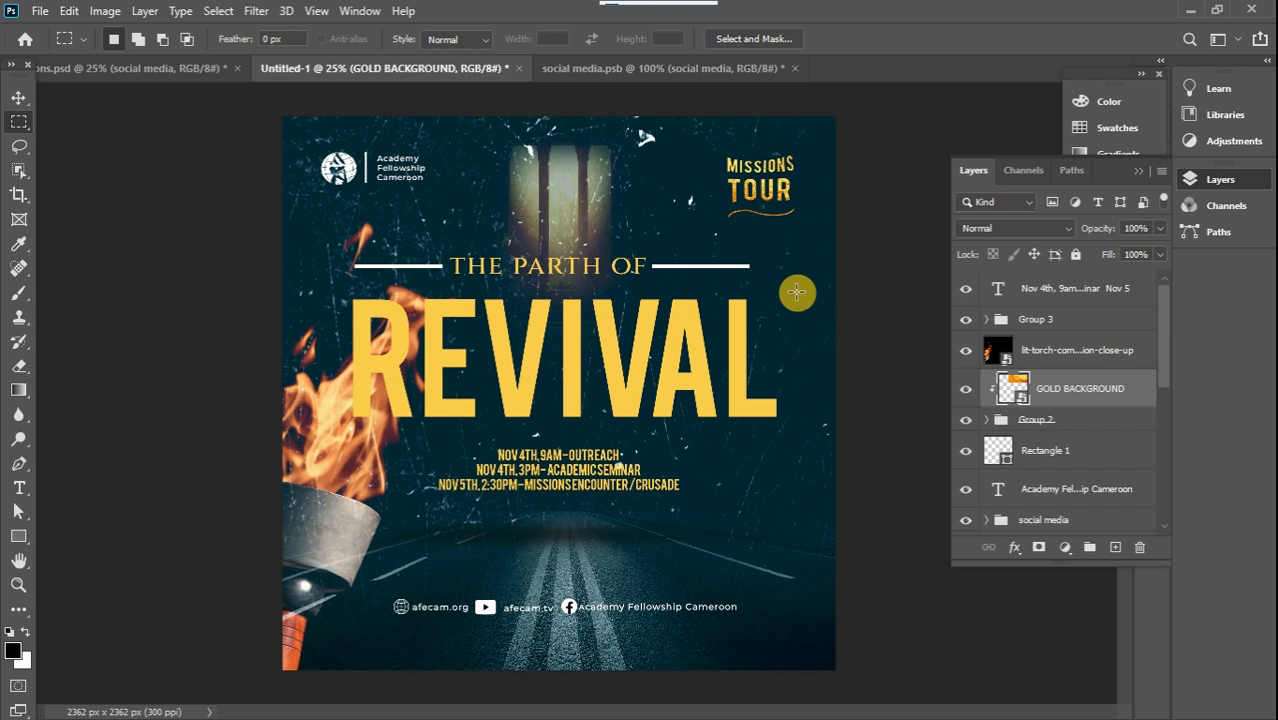
Step: Duplicate the GOLD BACKGROUND layer, move the copy directly above Group 3 and clip it to that title group
key(ctrl+j)
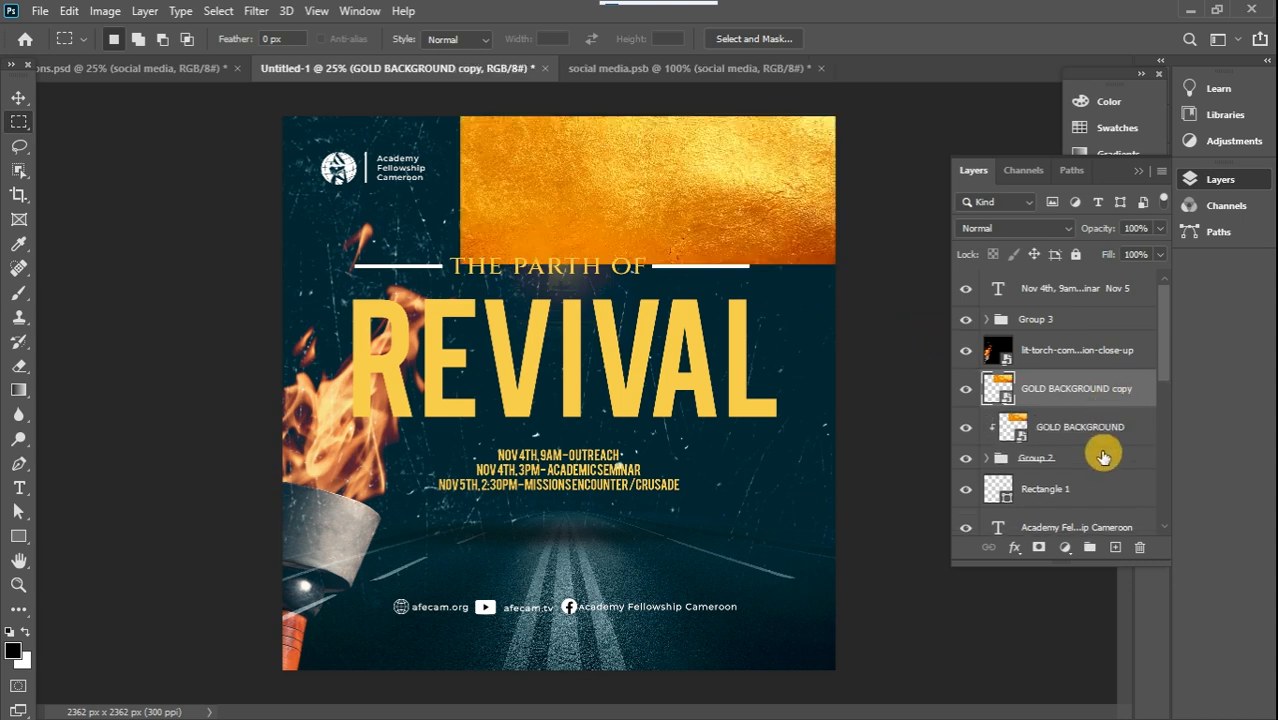
drag(1045, 395, 1050, 313)
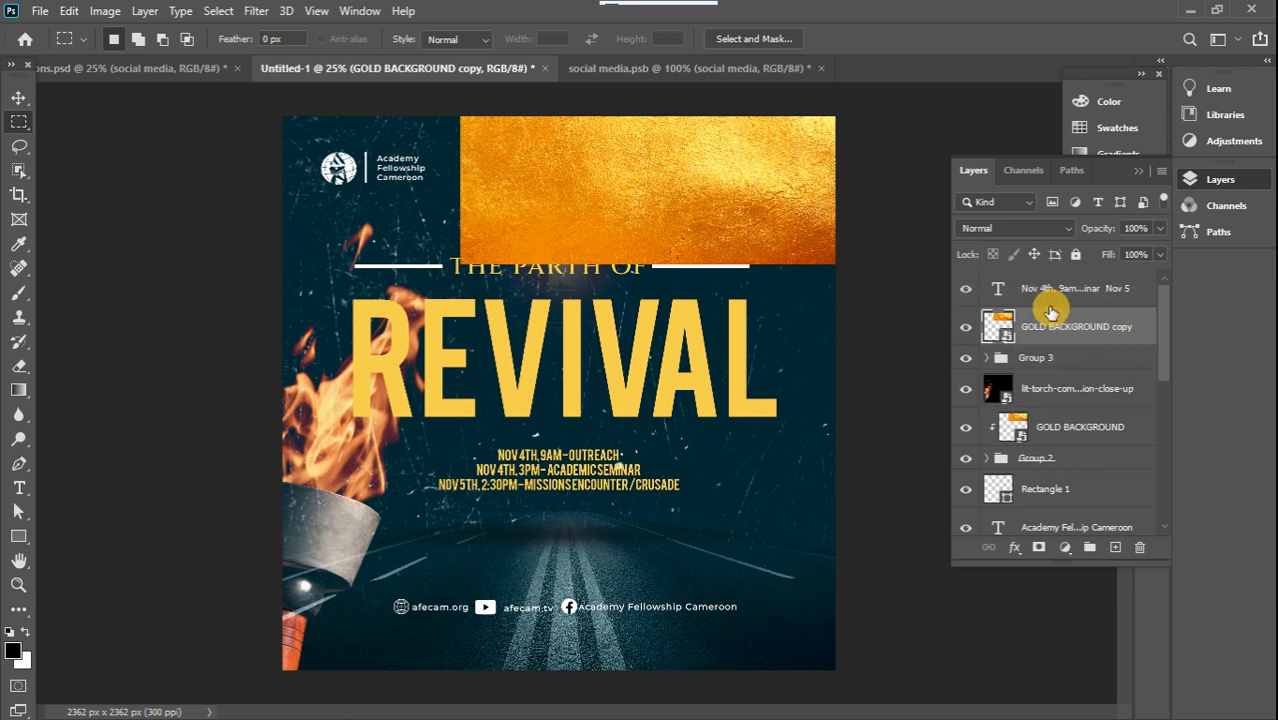
alt+click(1085, 343)
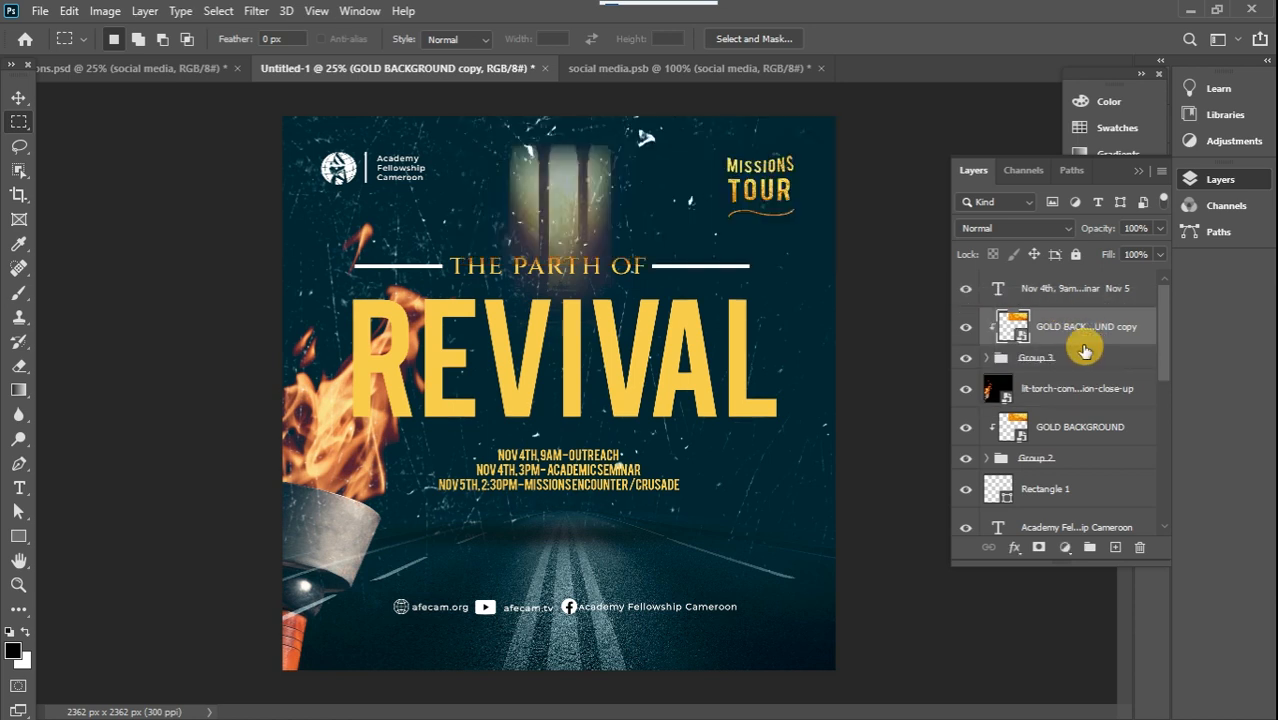
Step: Move the copied gold texture over the title and scale it to 33.53% so it covers all of "REVIVAL" and the line above
key(ctrl+t)
drag(612, 152, 495, 360)
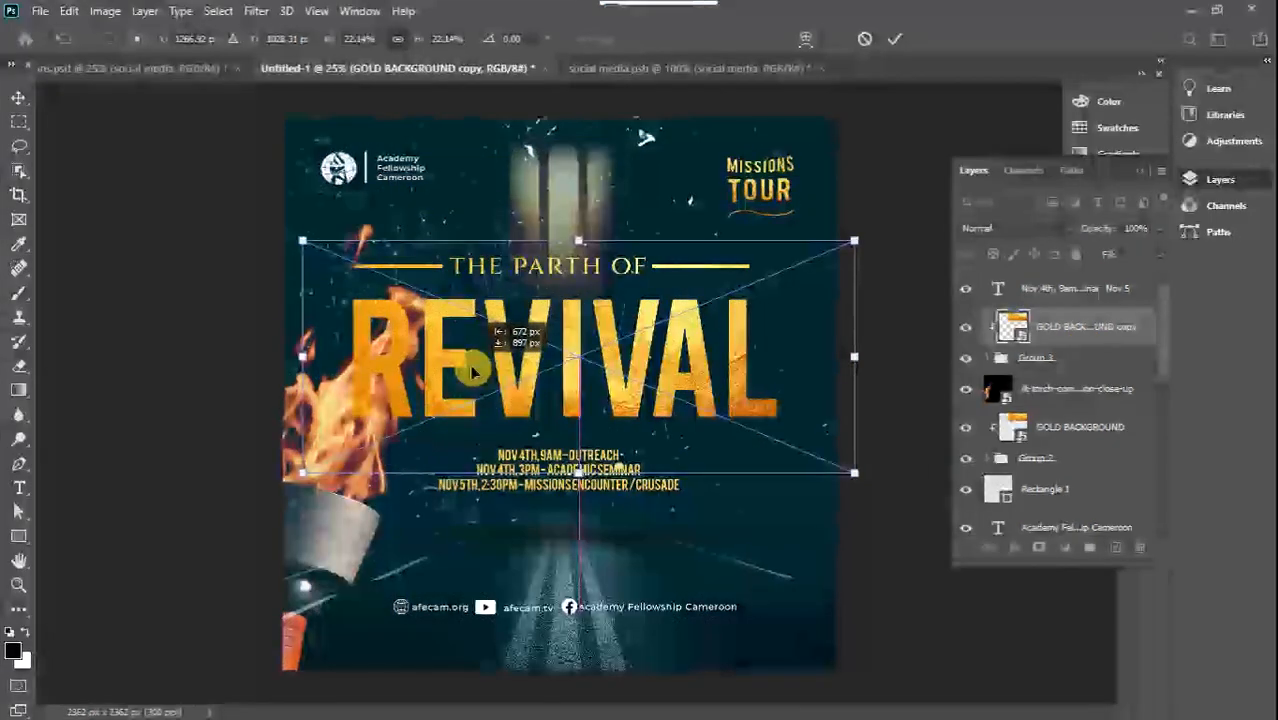
drag(633, 375, 633, 349)
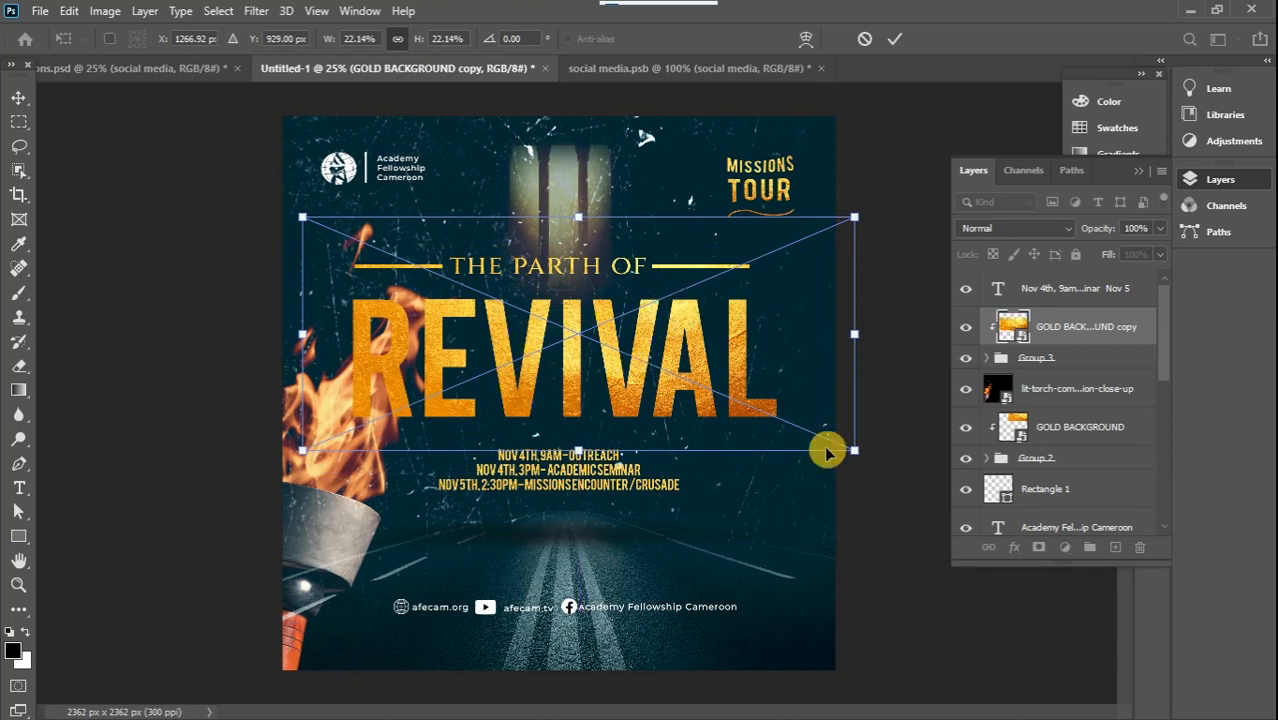
drag(884, 428, 777, 402)
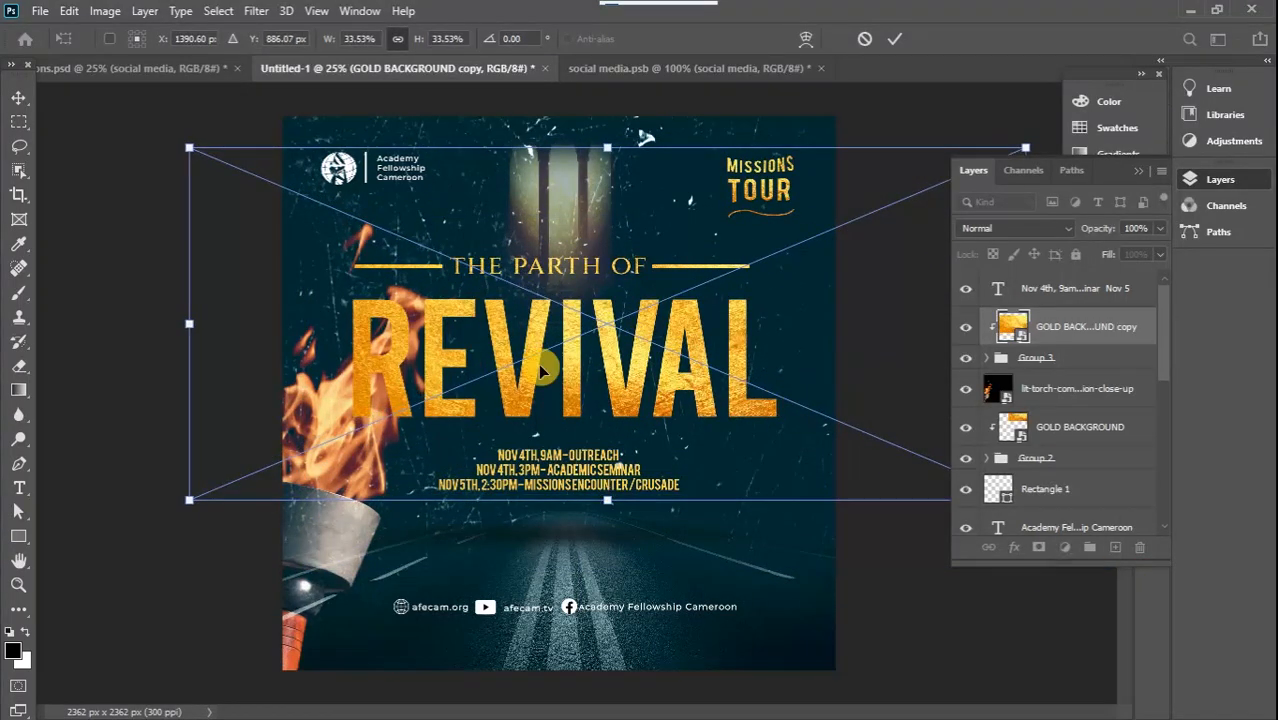
click(20, 97)
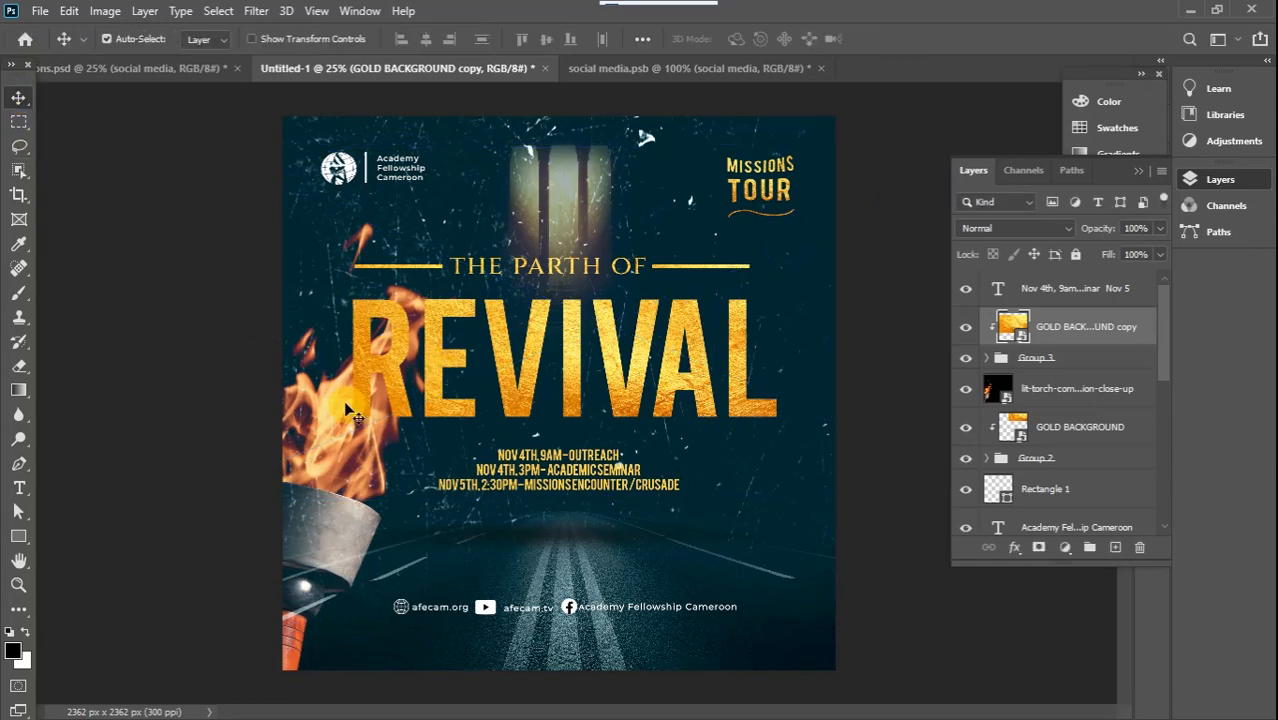
Step: Scale down the title group proportionally and centre it horizontally just above the event schedule
click(1077, 364)
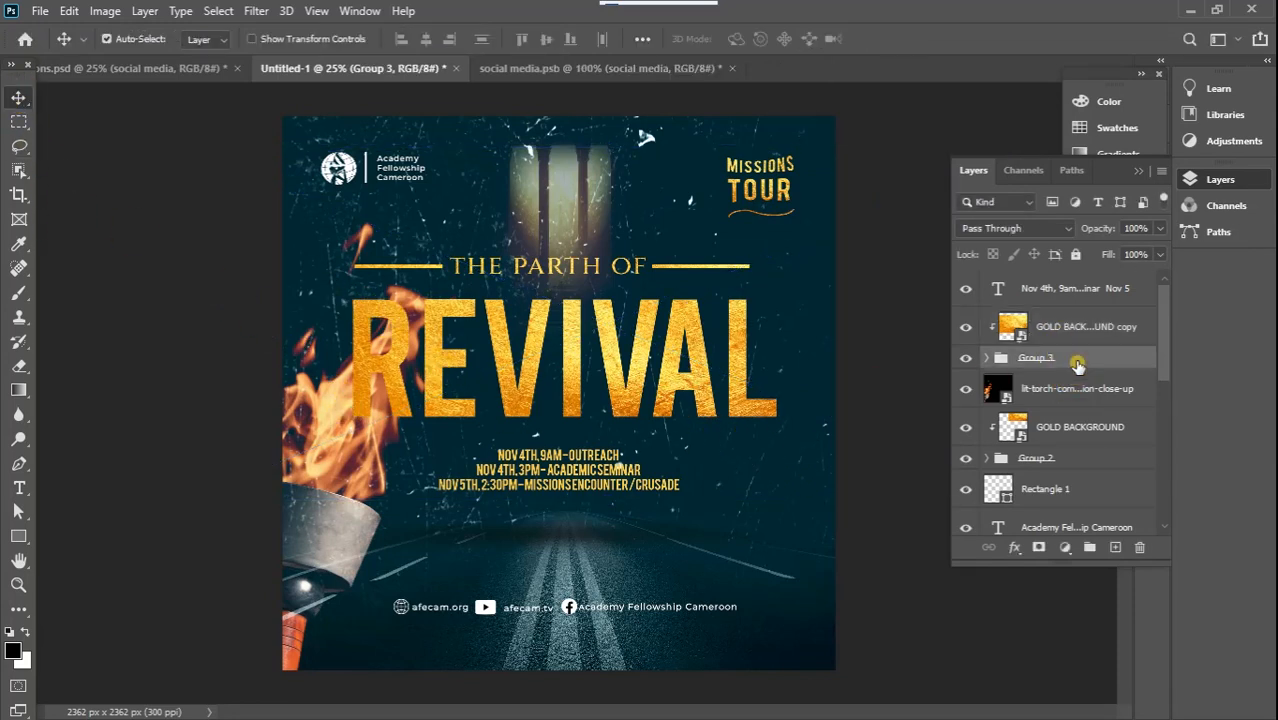
key(ctrl+t)
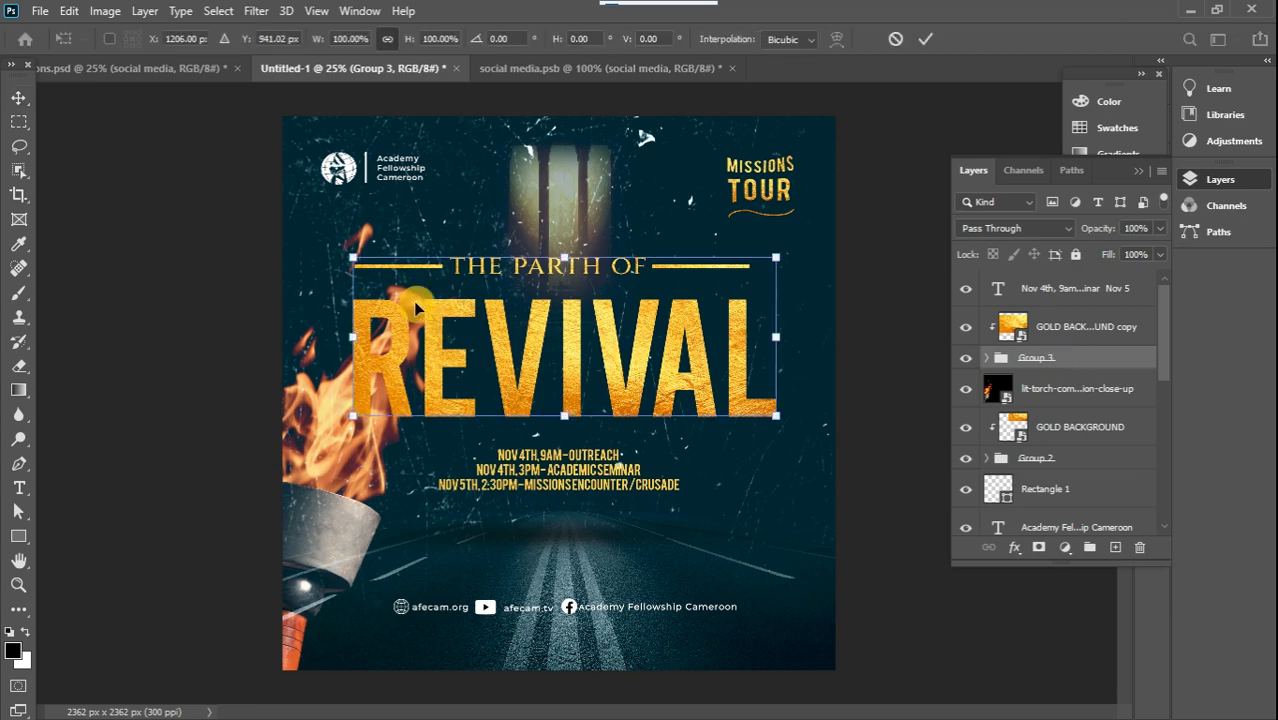
drag(353, 258, 390, 271)
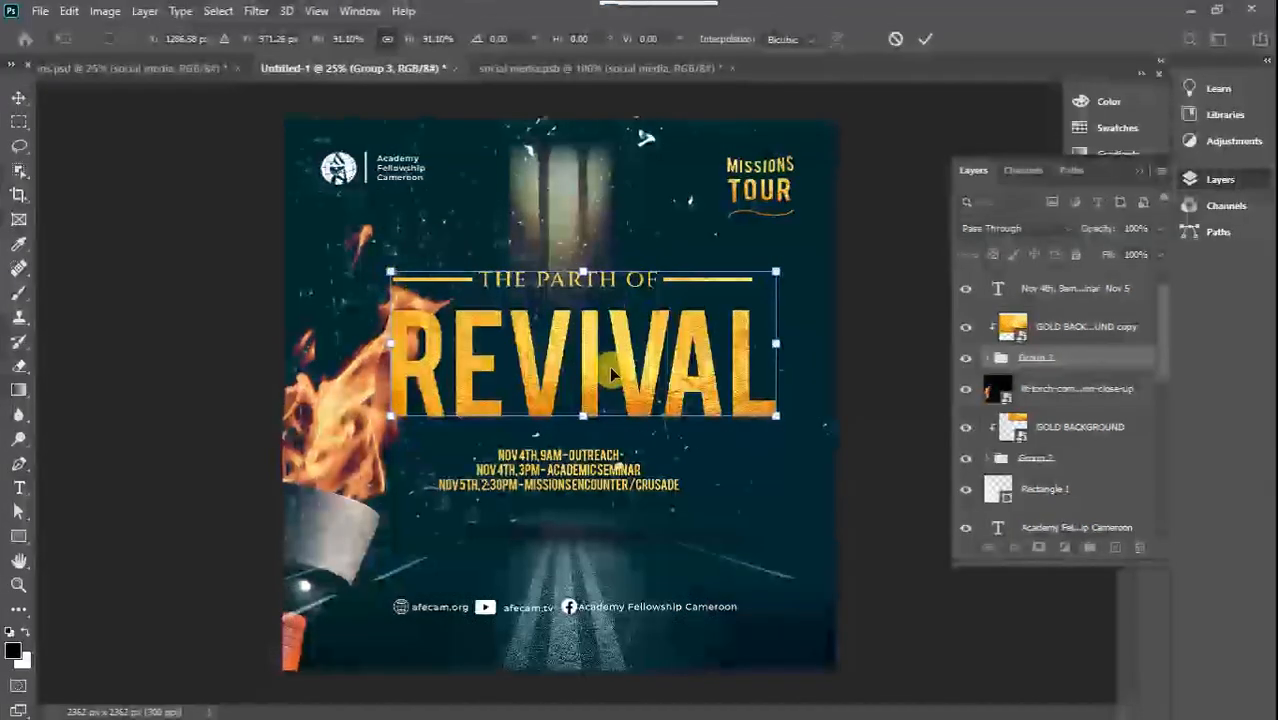
drag(612, 373, 594, 378)
click(18, 122)
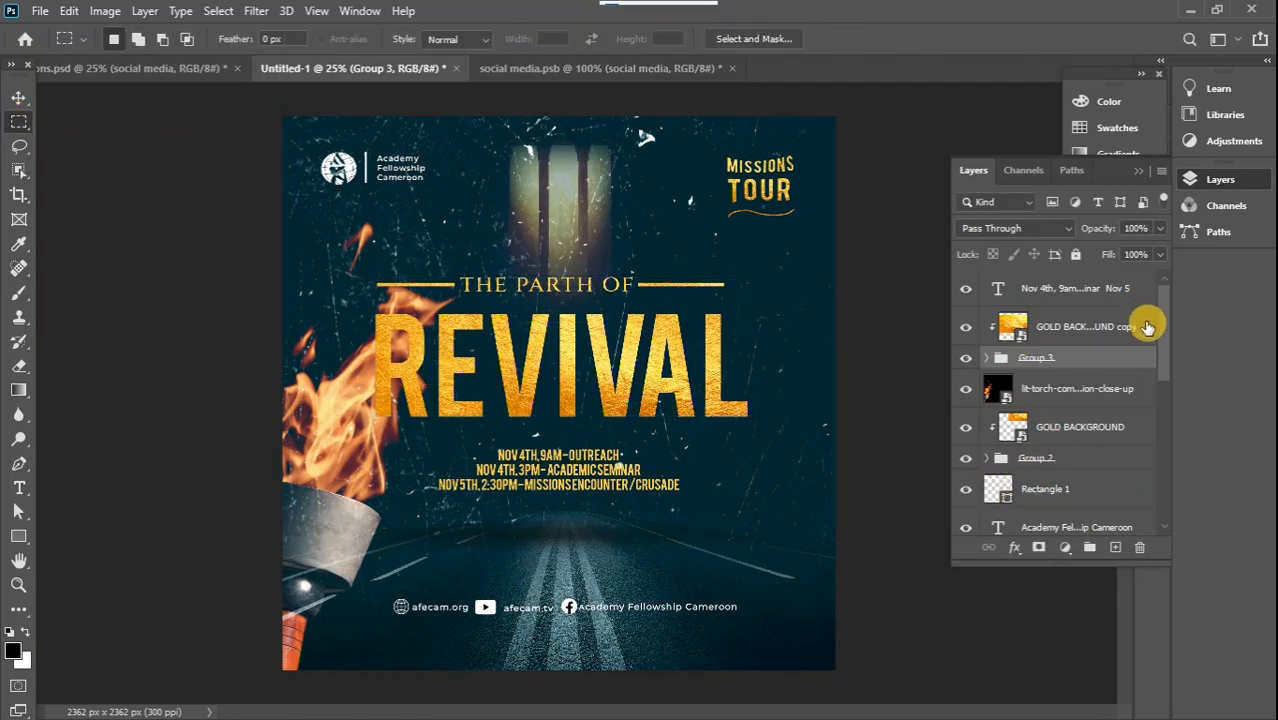
Step: Duplicate the gold texture layer that is clipped to the title group
click(1108, 331)
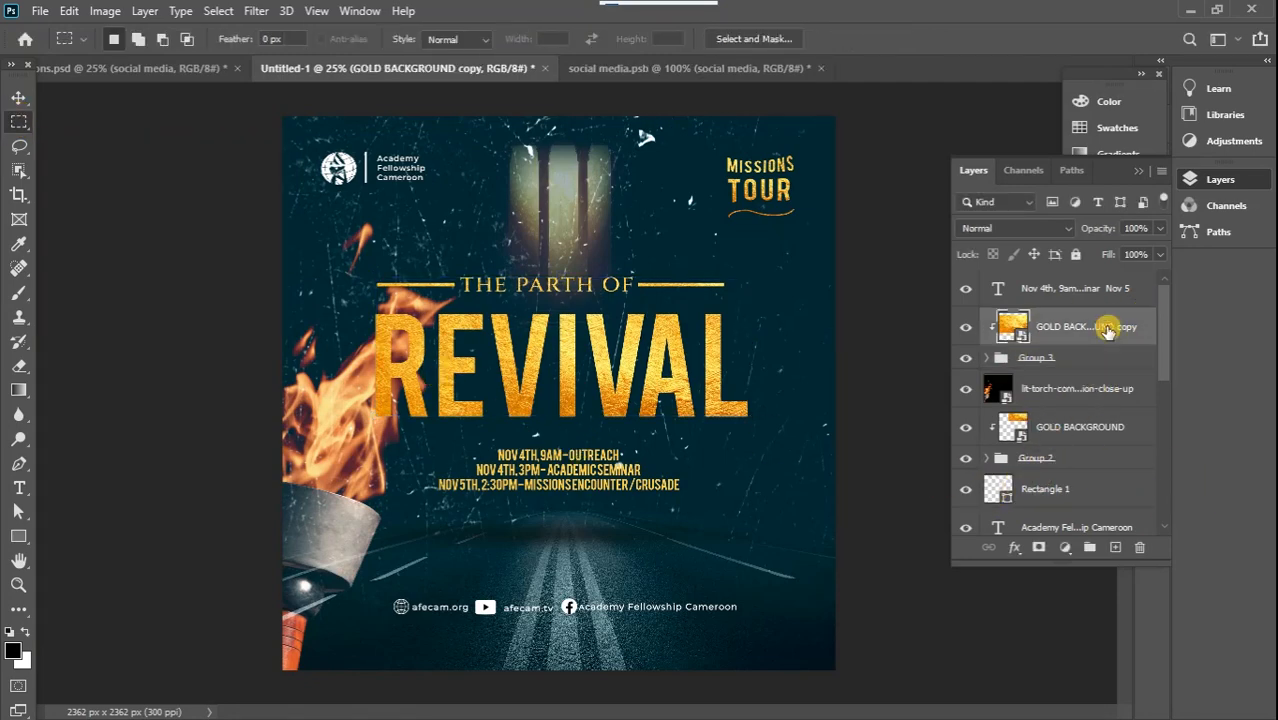
key(ctrl+j)
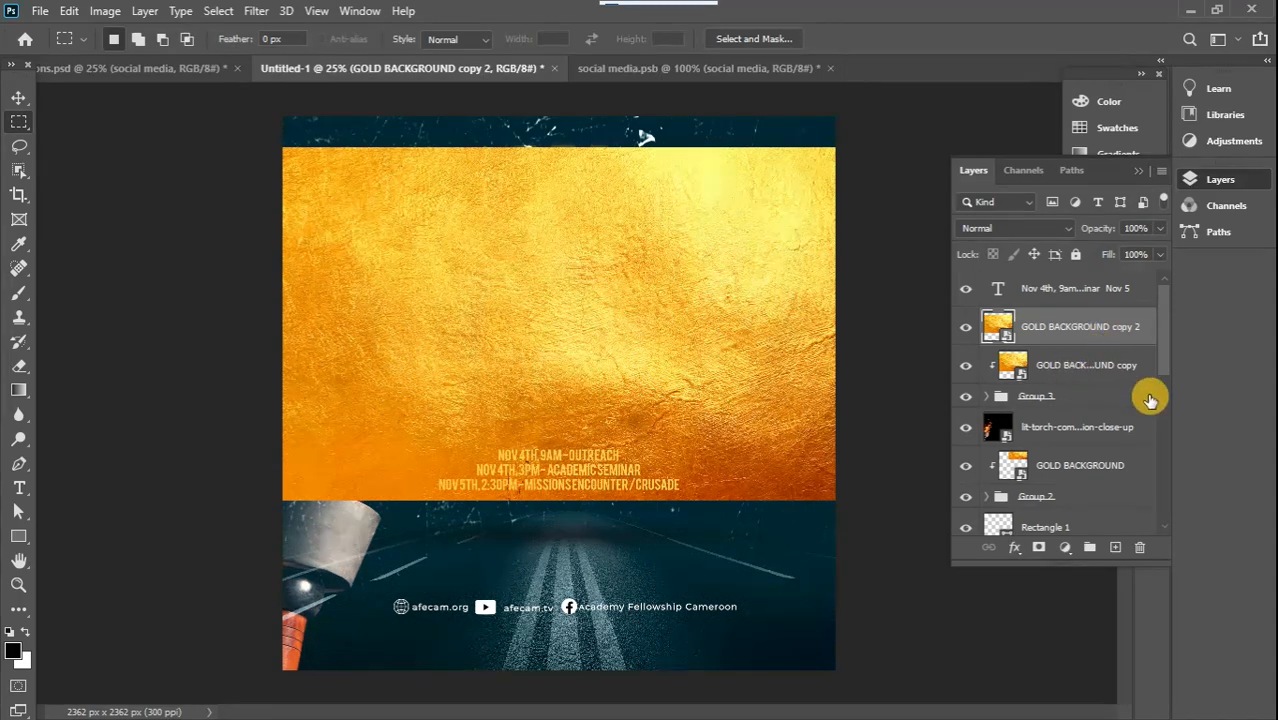
Step: Move the "Academy Fellowship Cameroon" text directly below Layer 2 and Rectangle 1 directly above it, and group these three layers
drag(1165, 330, 1164, 400)
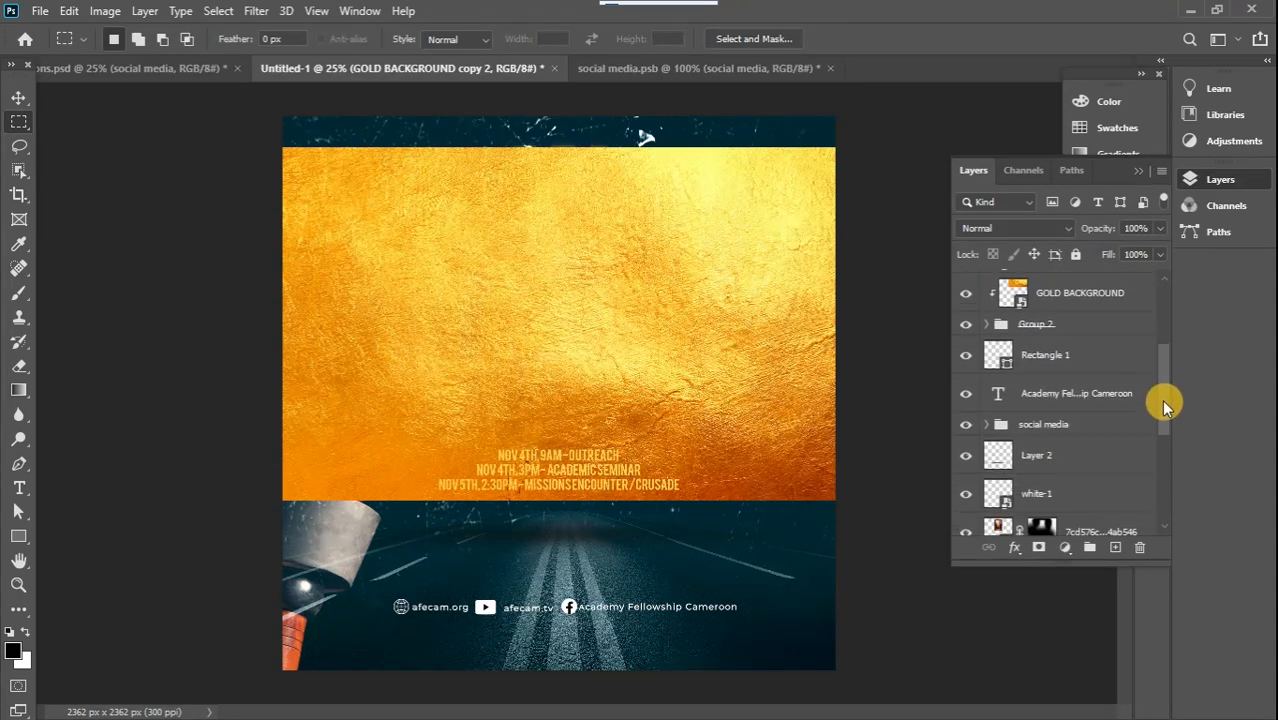
drag(1068, 481, 1066, 450)
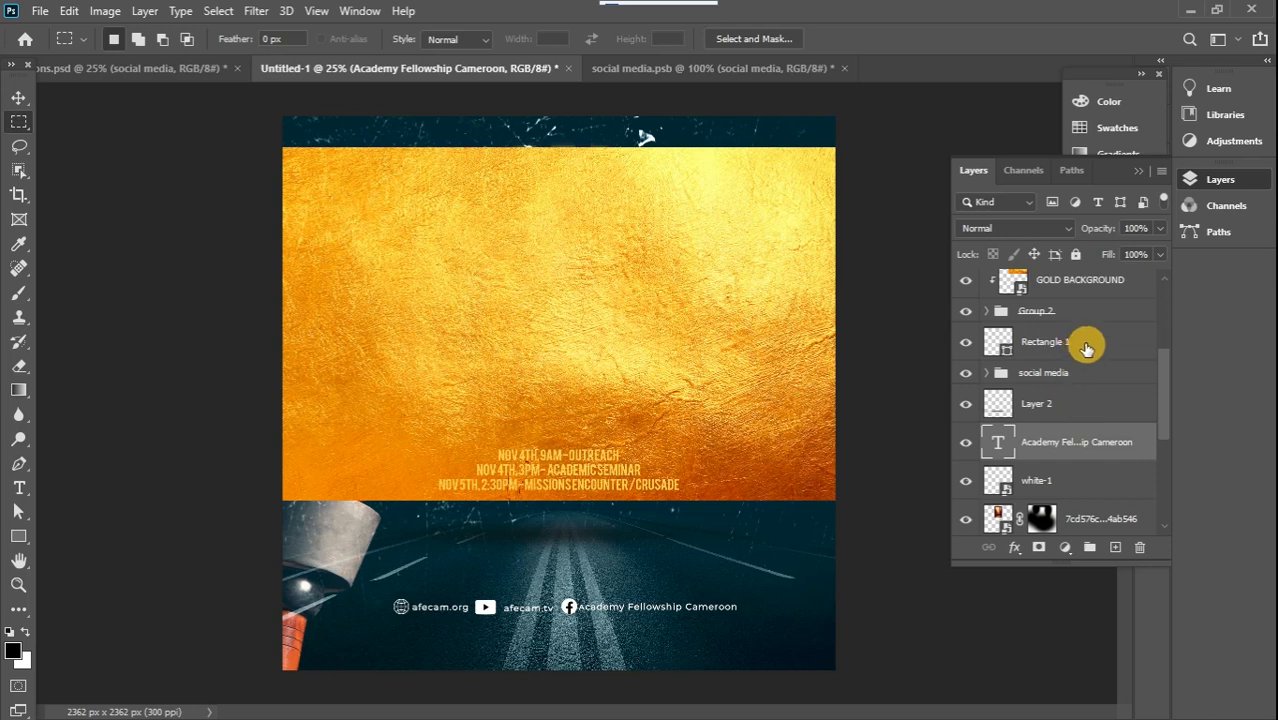
drag(1087, 341, 1073, 400)
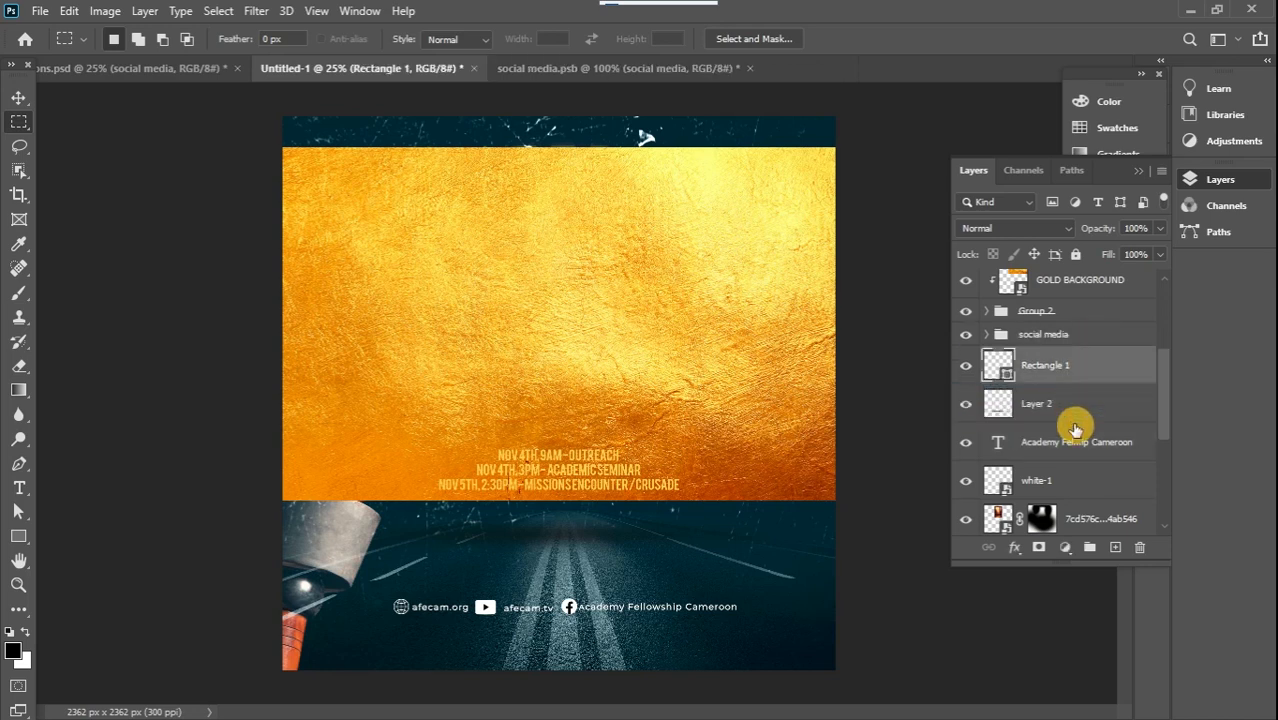
click(1070, 445)
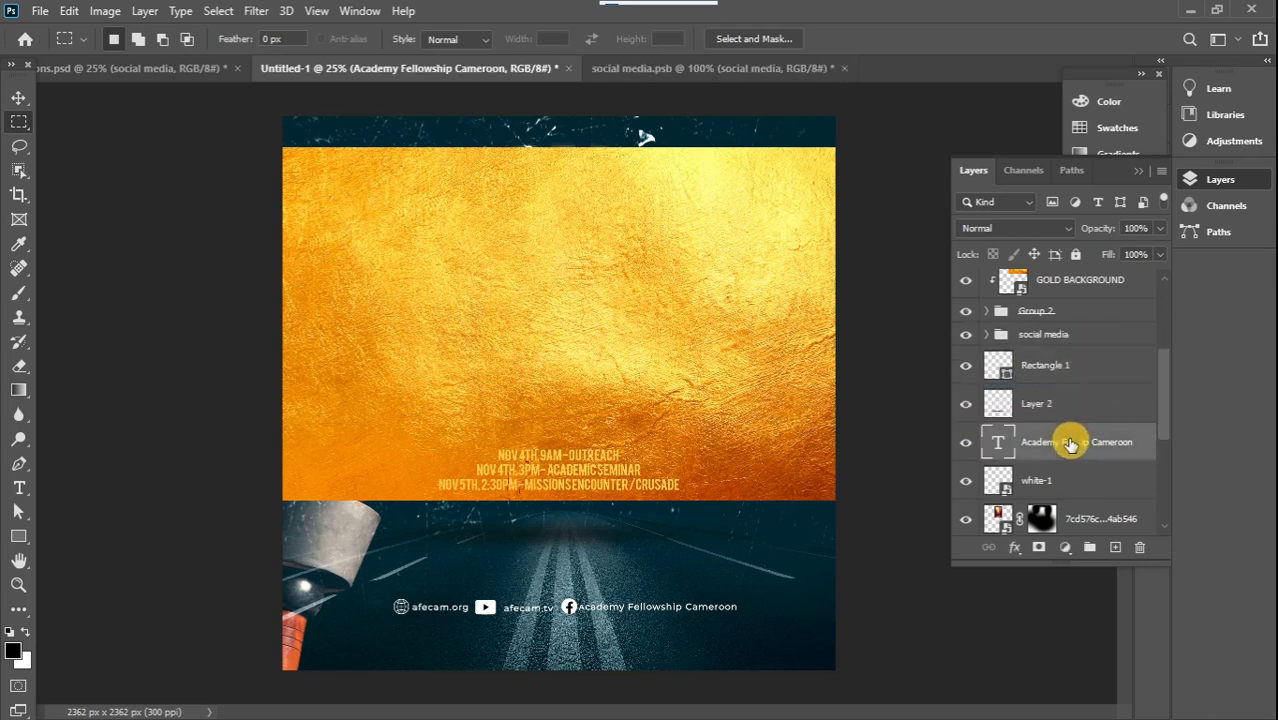
shift+click(1073, 365)
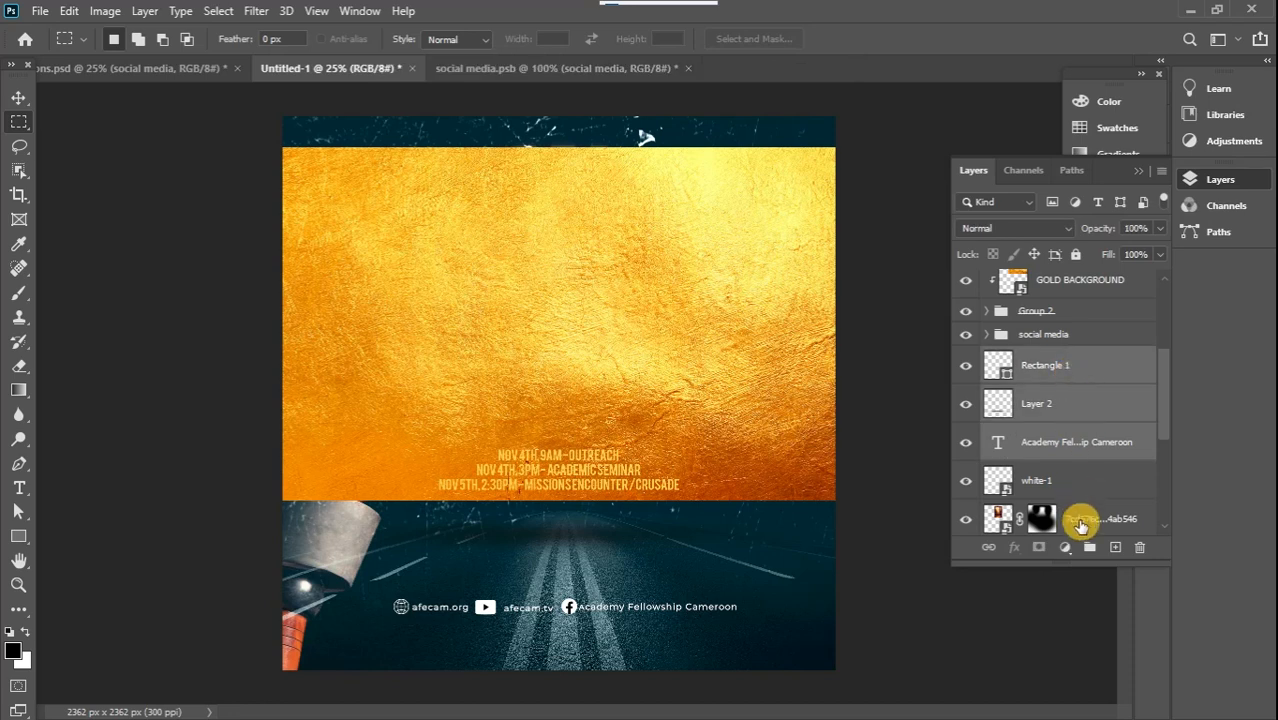
click(1089, 551)
Step: Move the GOLD BACKGROUND copy 2 layer down the stack to directly above the social media group
drag(1164, 399, 1164, 300)
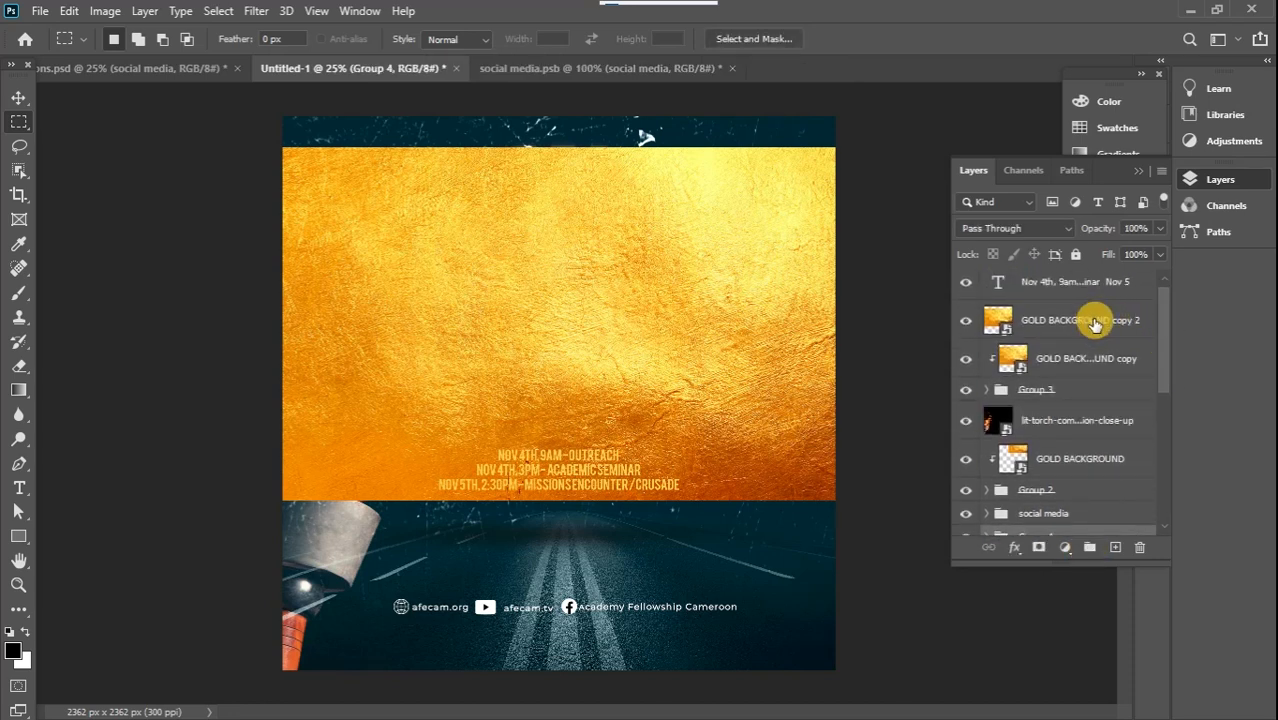
drag(1095, 323, 1093, 488)
scroll(1161, 333, down, 3)
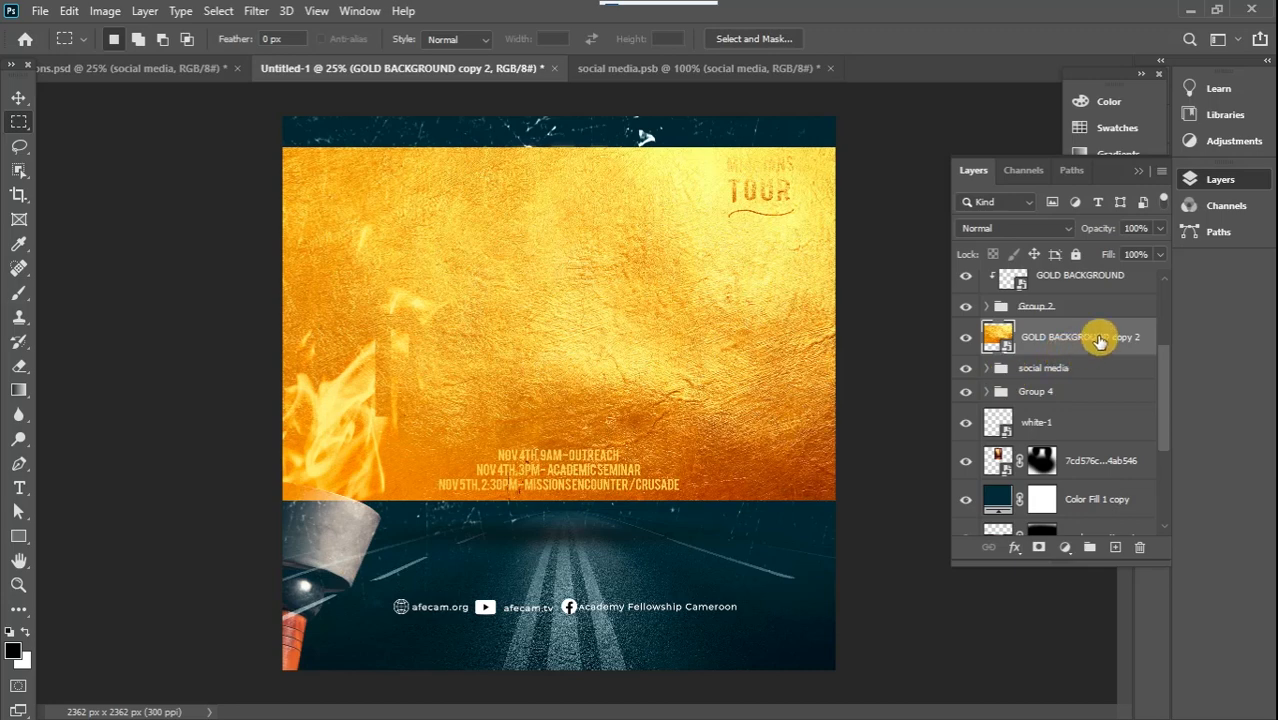
Step: Move GOLD BACKGROUND copy 2 directly above Group 4, clip it to that group, and shift it up and left to cover the logo area
drag(1098, 334, 1090, 378)
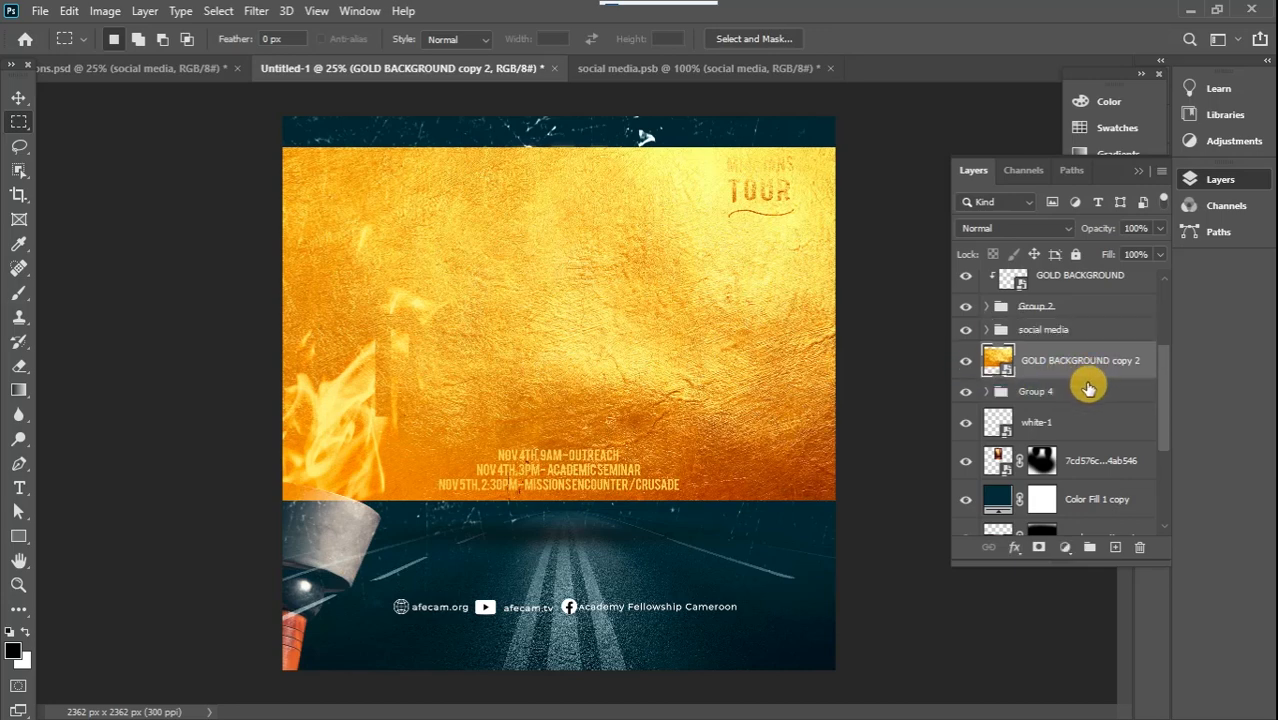
alt+click(1090, 374)
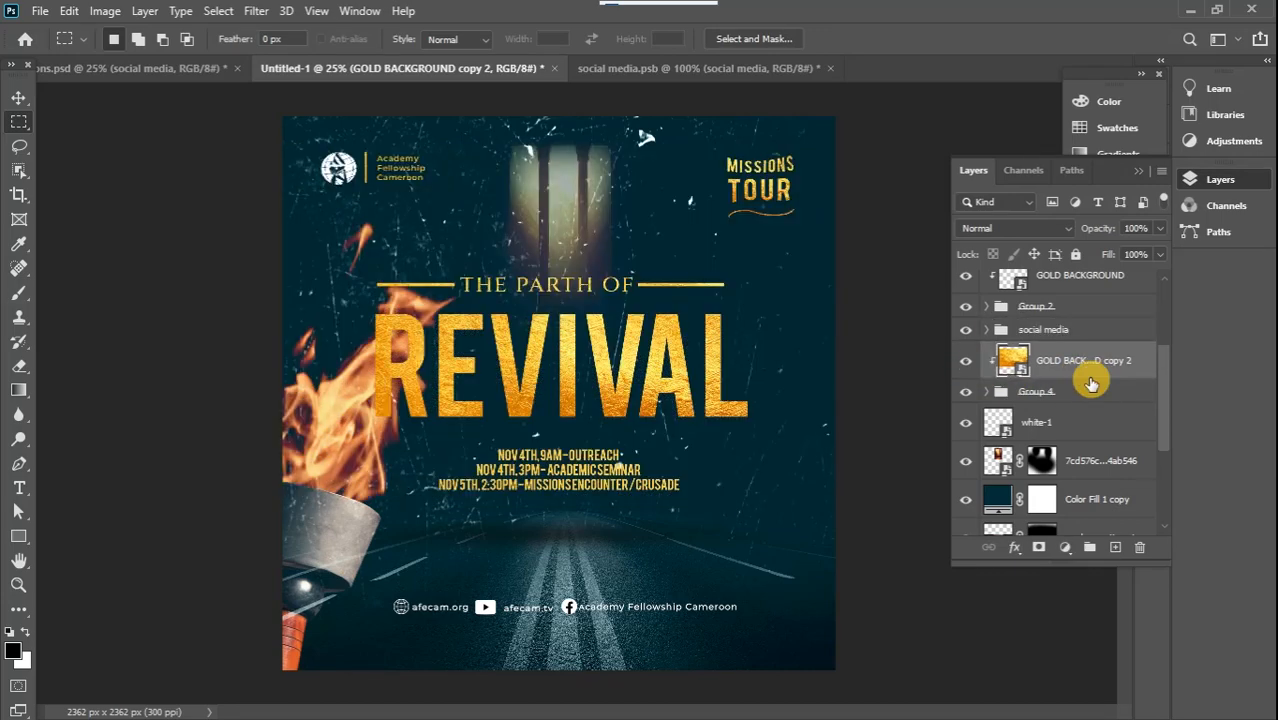
key(ctrl+t)
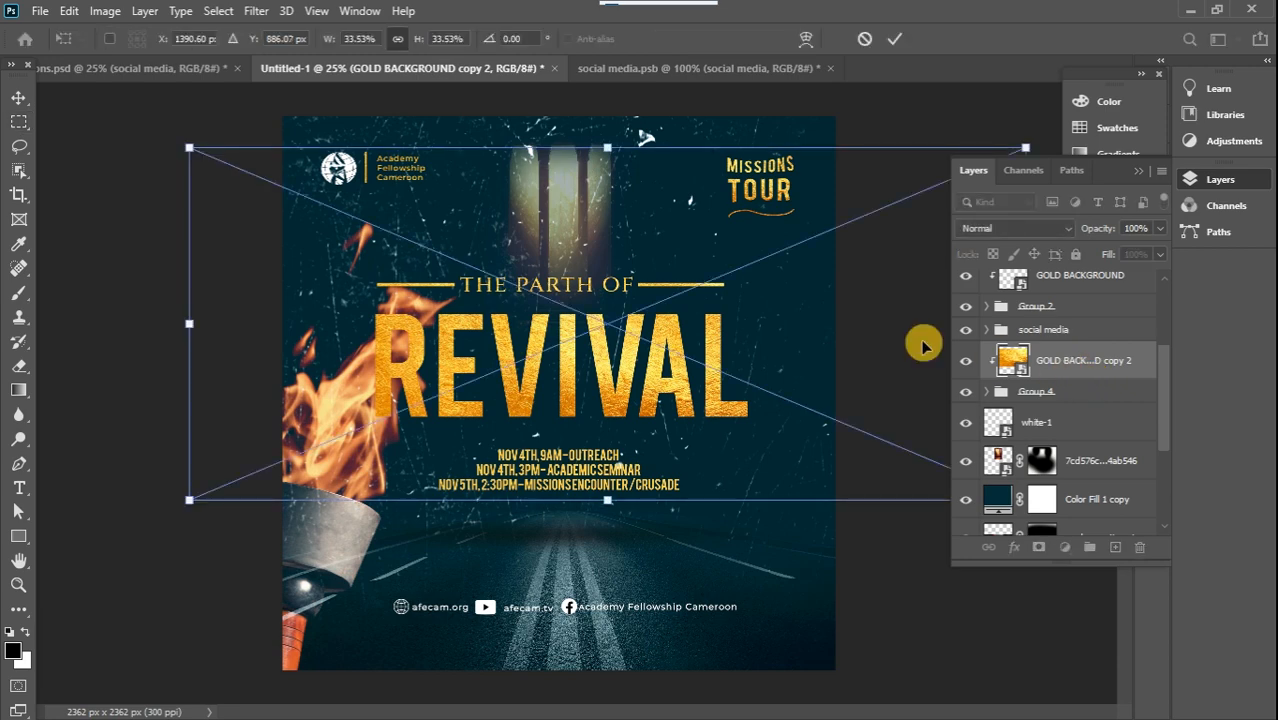
drag(810, 382, 539, 320)
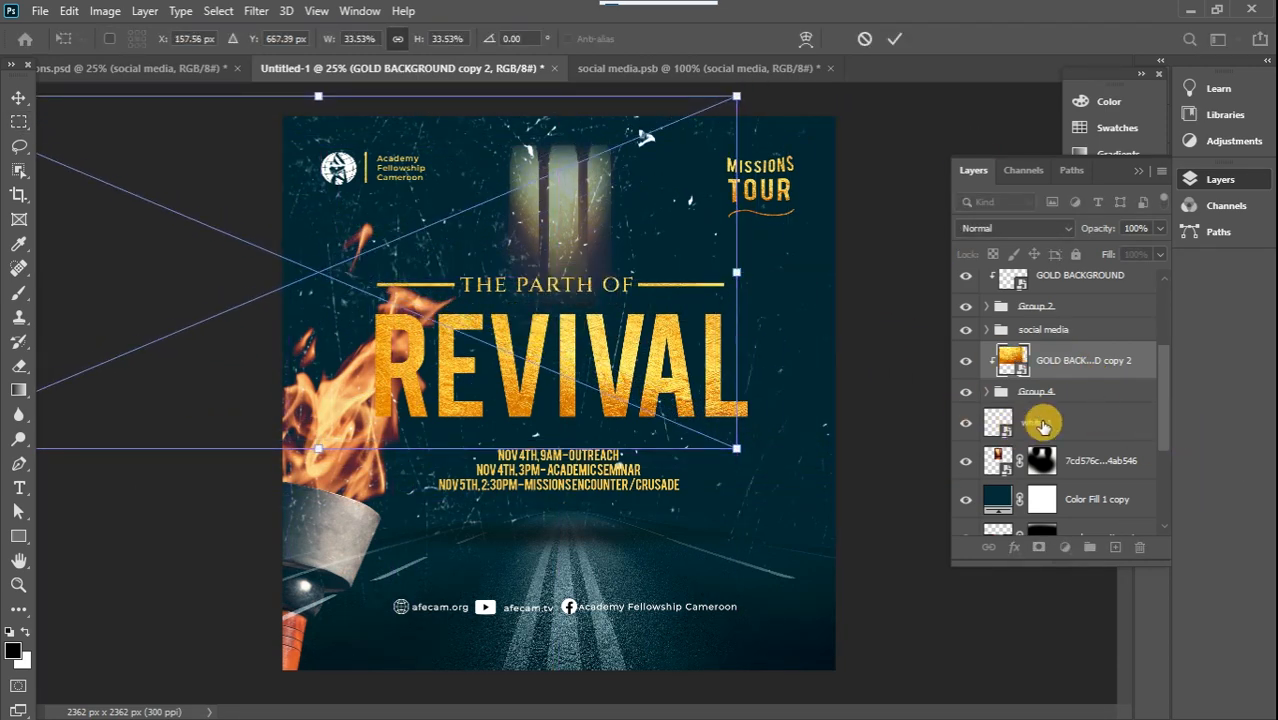
key(Return)
Step: Move the white-1 logo layer into Group 4 so the clipped gold texture also covers it
click(1078, 424)
drag(1078, 424, 1081, 394)
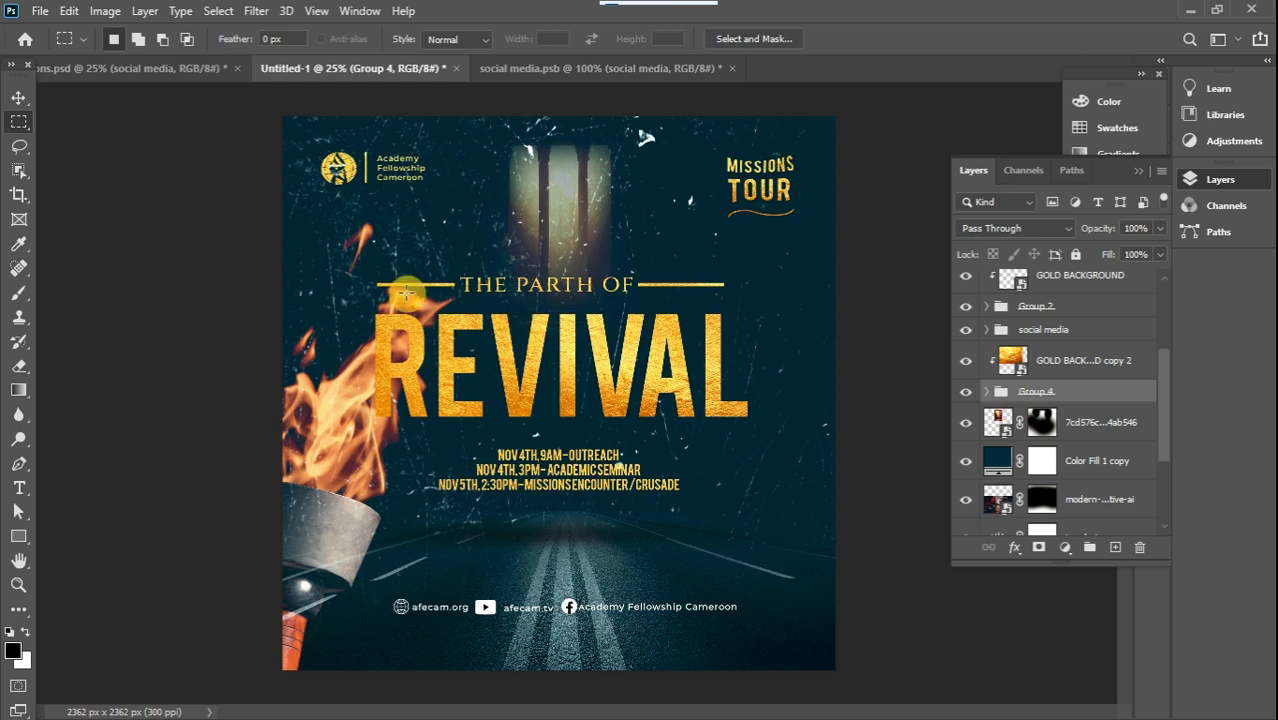
key(v)
Step: Shift the stylish-scratch-background layer horizontally to the left, to about X 1127 px
drag(1165, 418, 1169, 475)
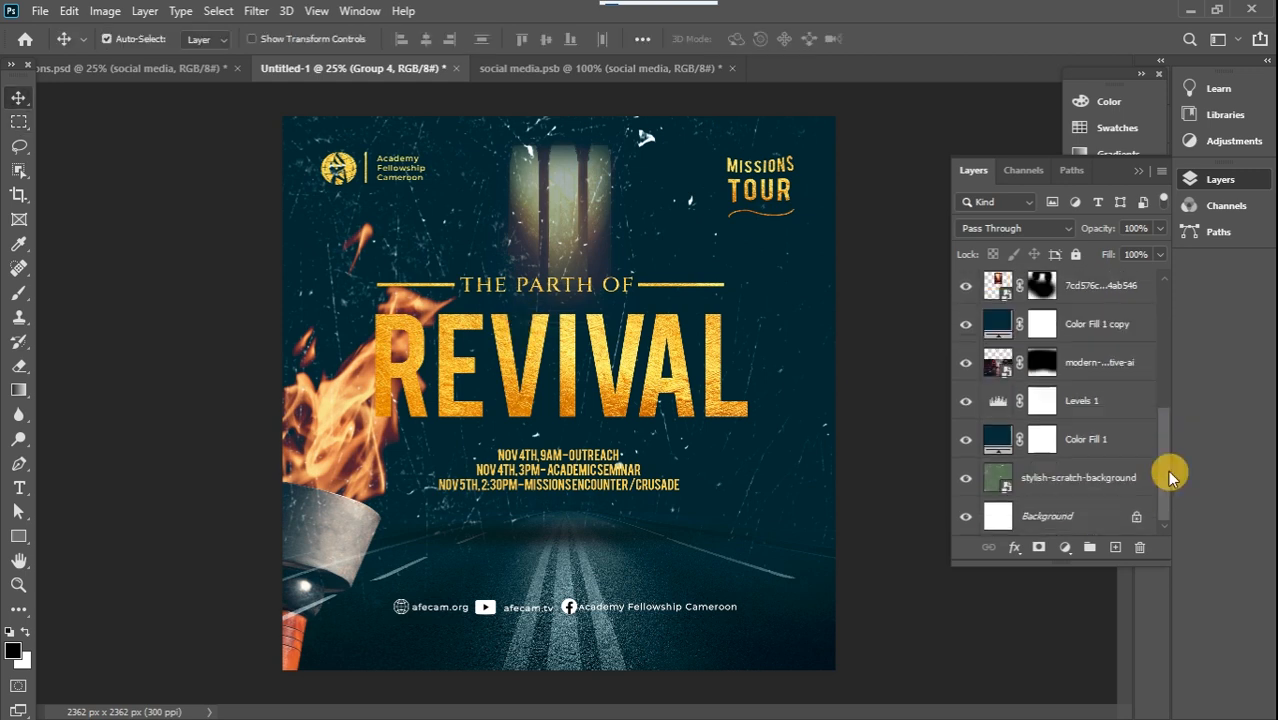
click(1098, 479)
key(ctrl+t)
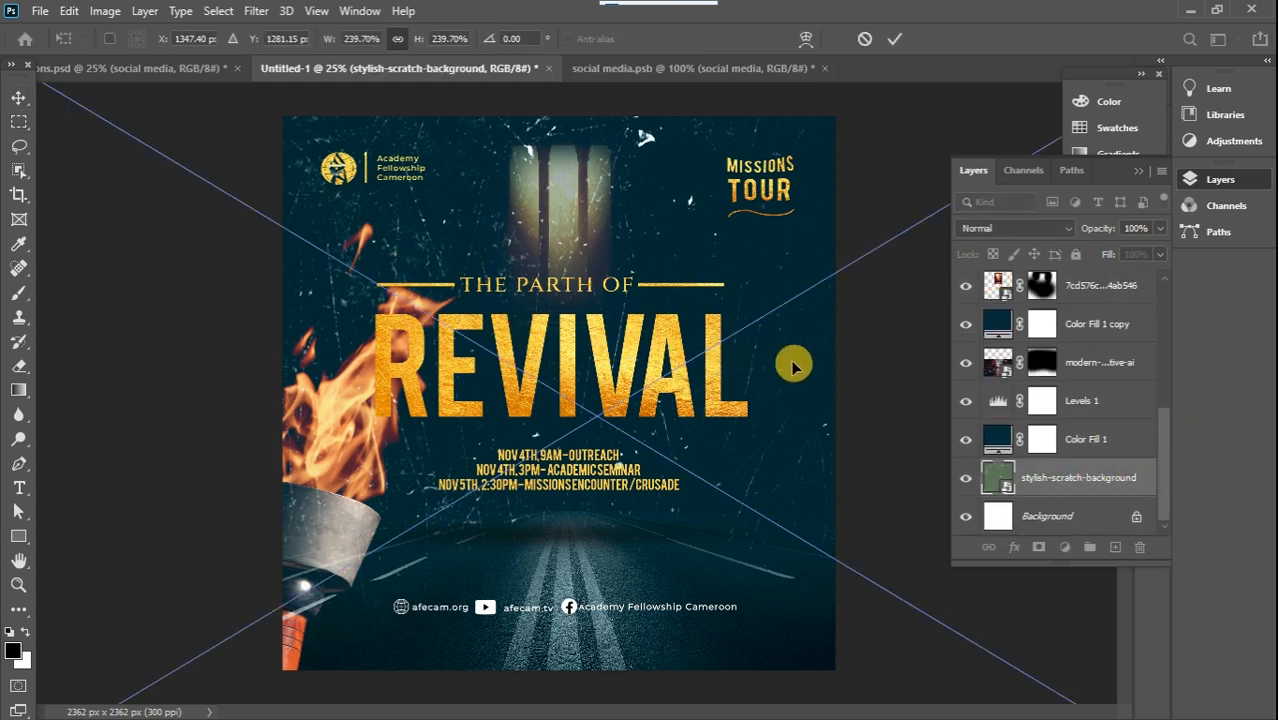
drag(794, 361, 740, 372)
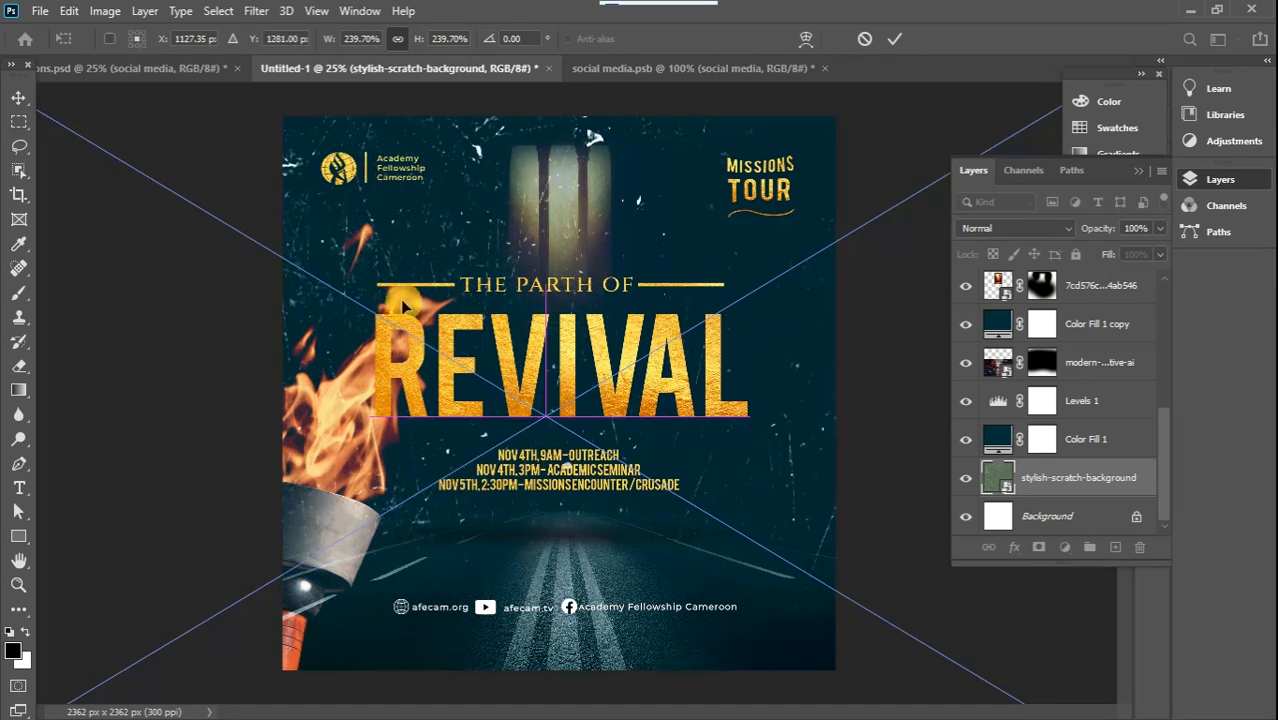
click(15, 94)
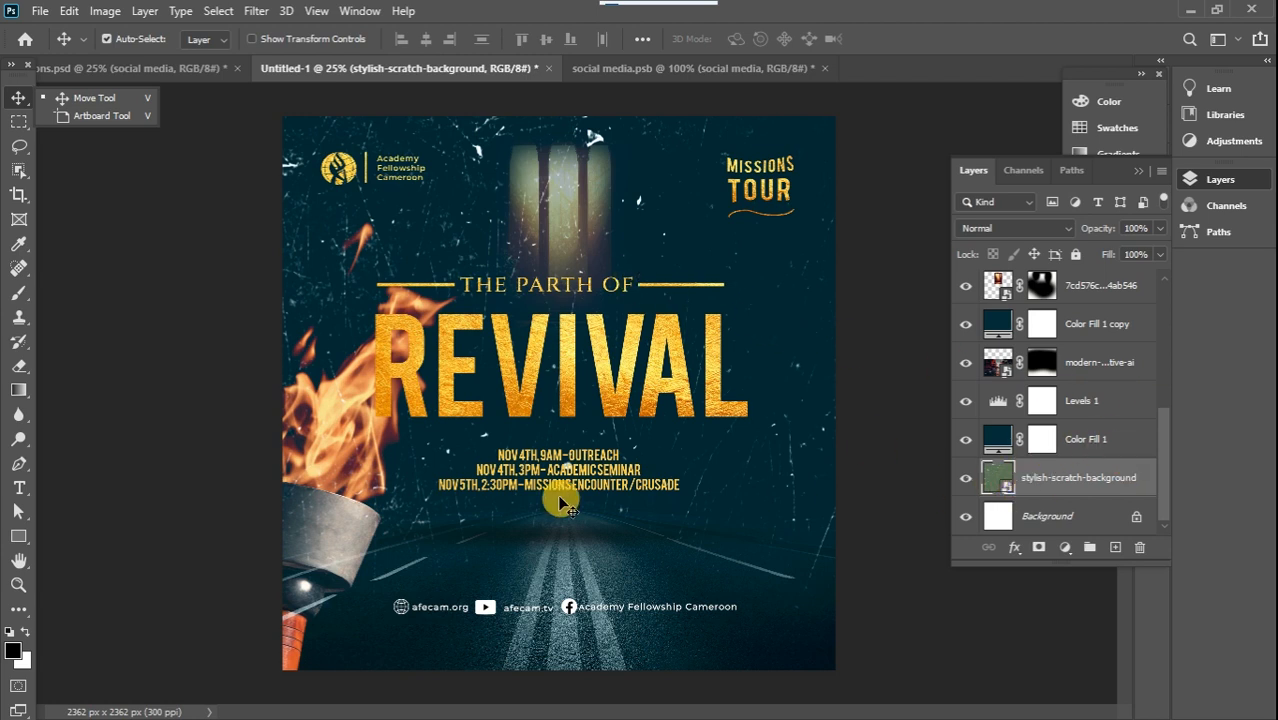
Step: Move the lit torch layer down along the flyer's left edge, to about Y 1894 px
drag(1165, 438, 1164, 350)
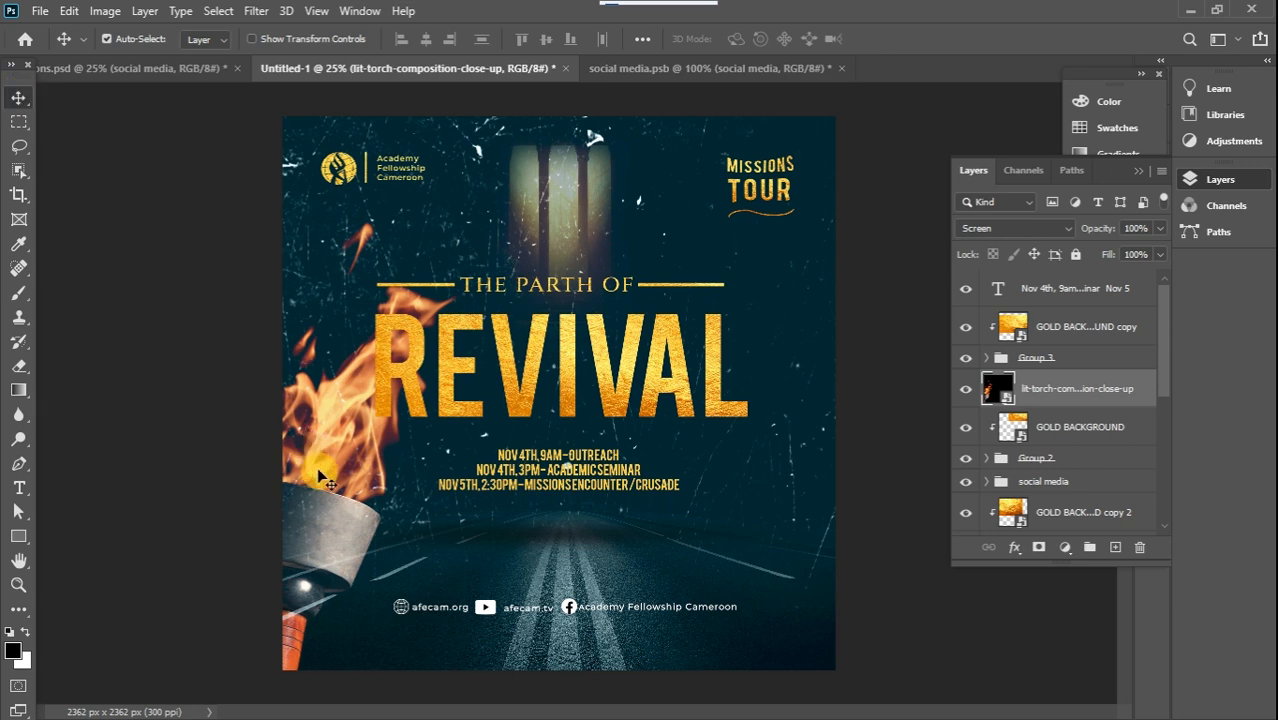
key(ctrl+t)
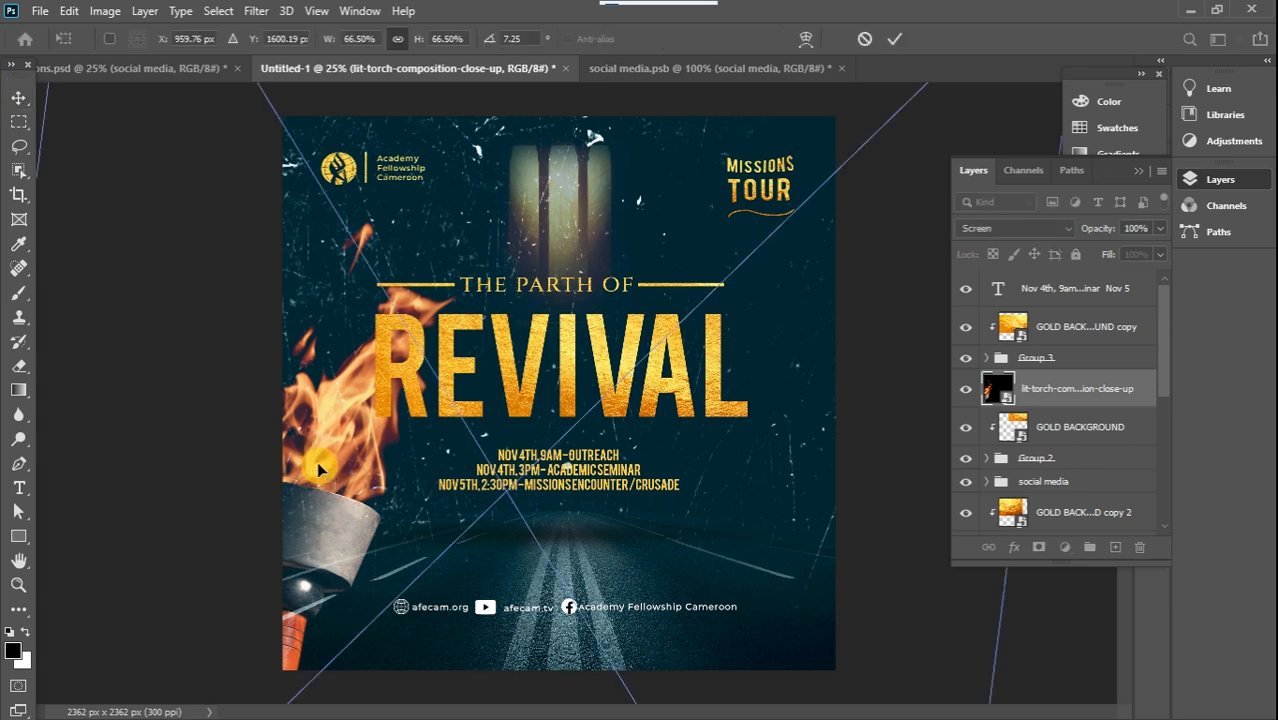
drag(318, 464, 326, 516)
click(28, 102)
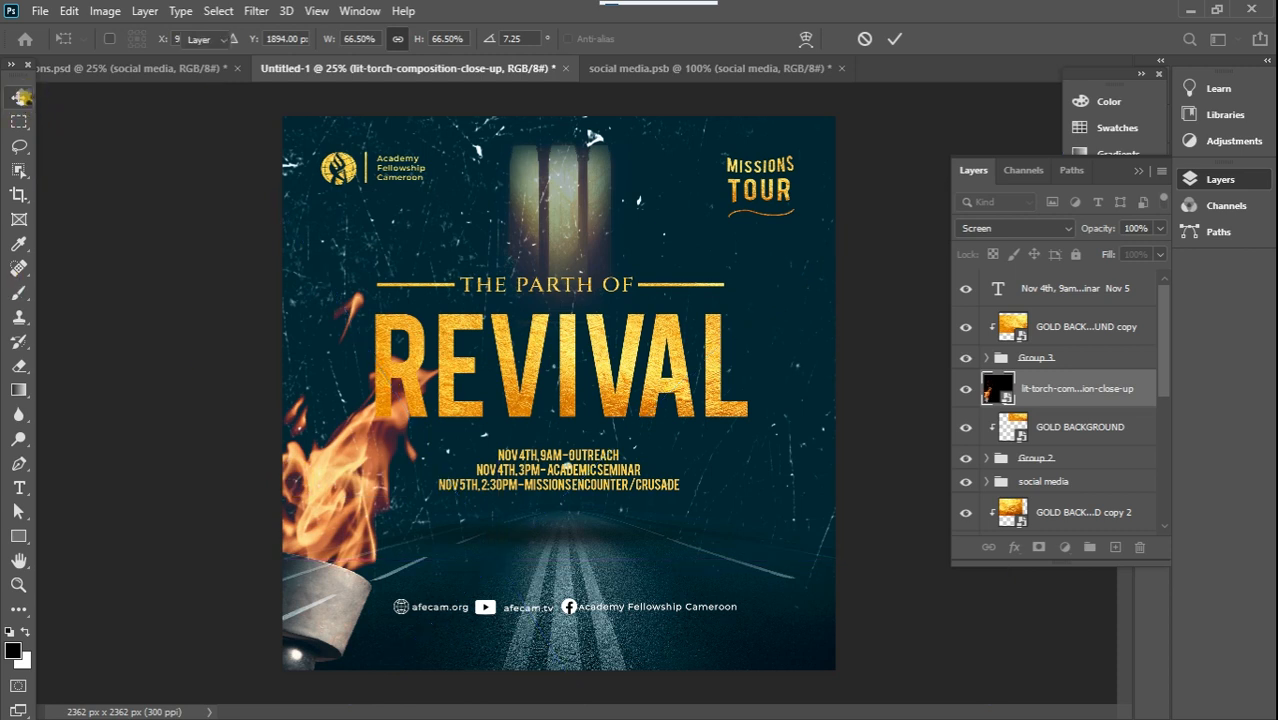
Step: Add a Levels adjustment layer above the event schedule text with the midtone input set to 0.83
click(1152, 362)
click(1100, 290)
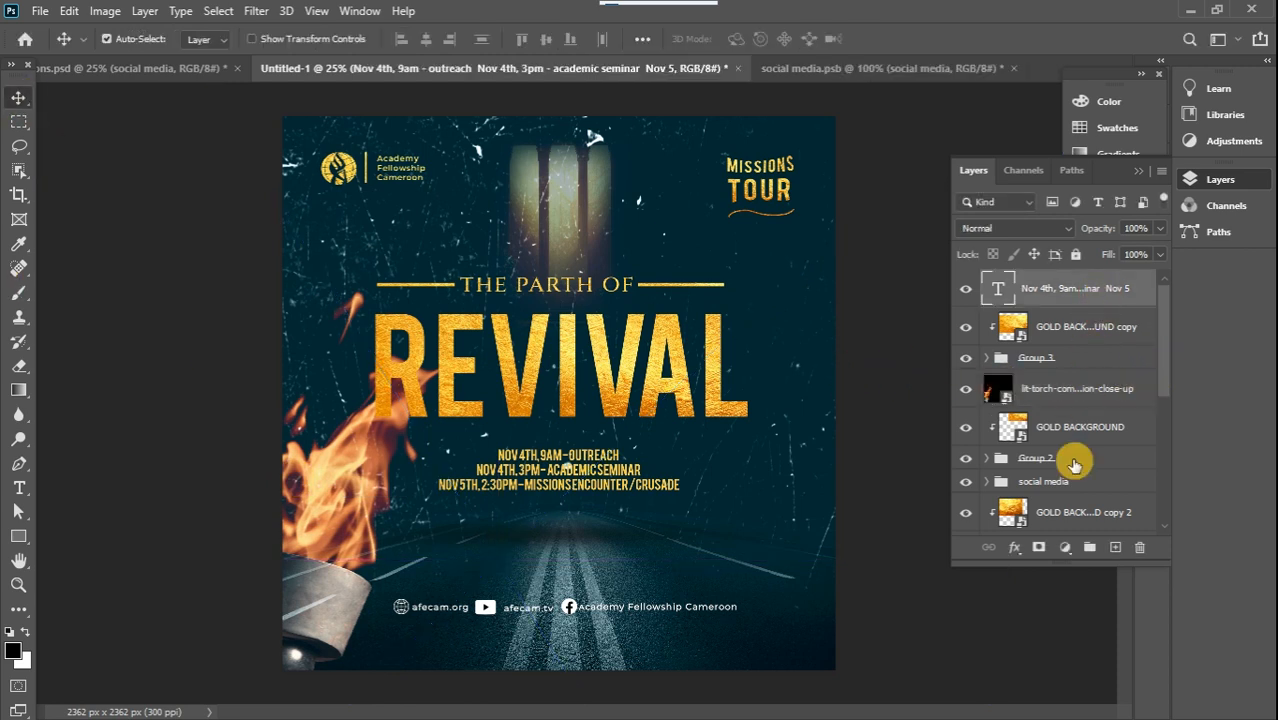
click(1065, 547)
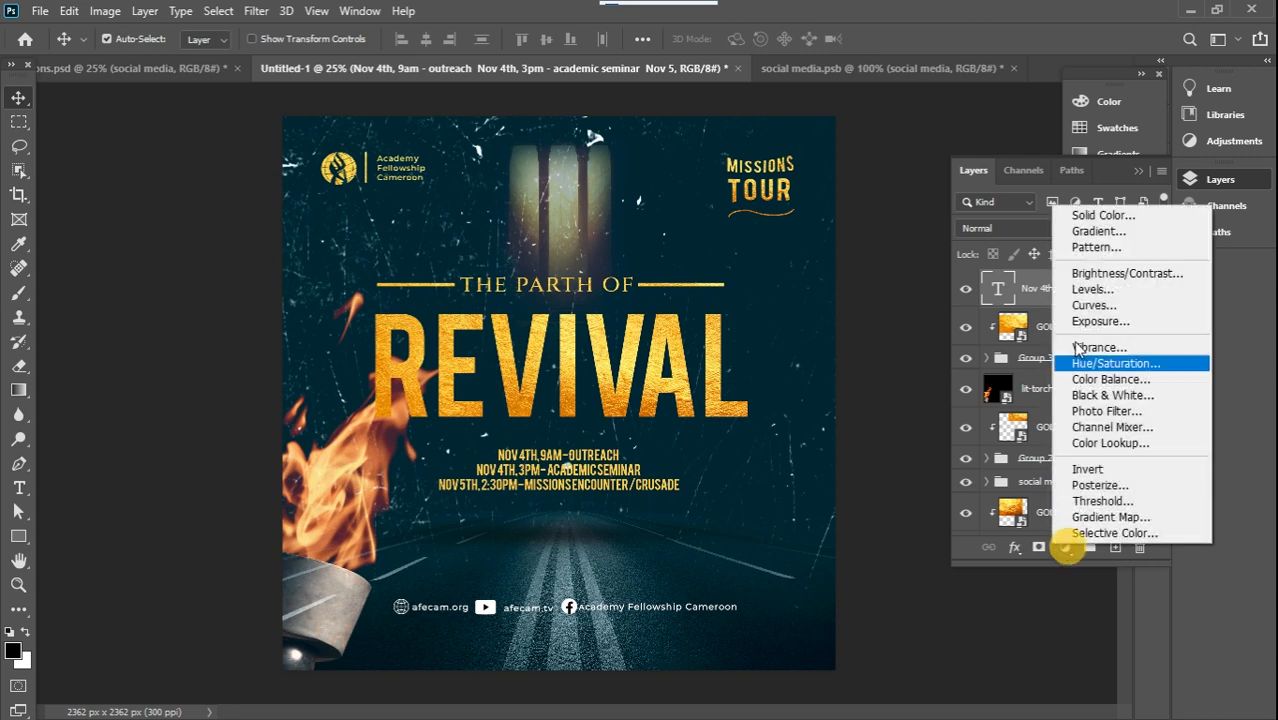
click(1095, 294)
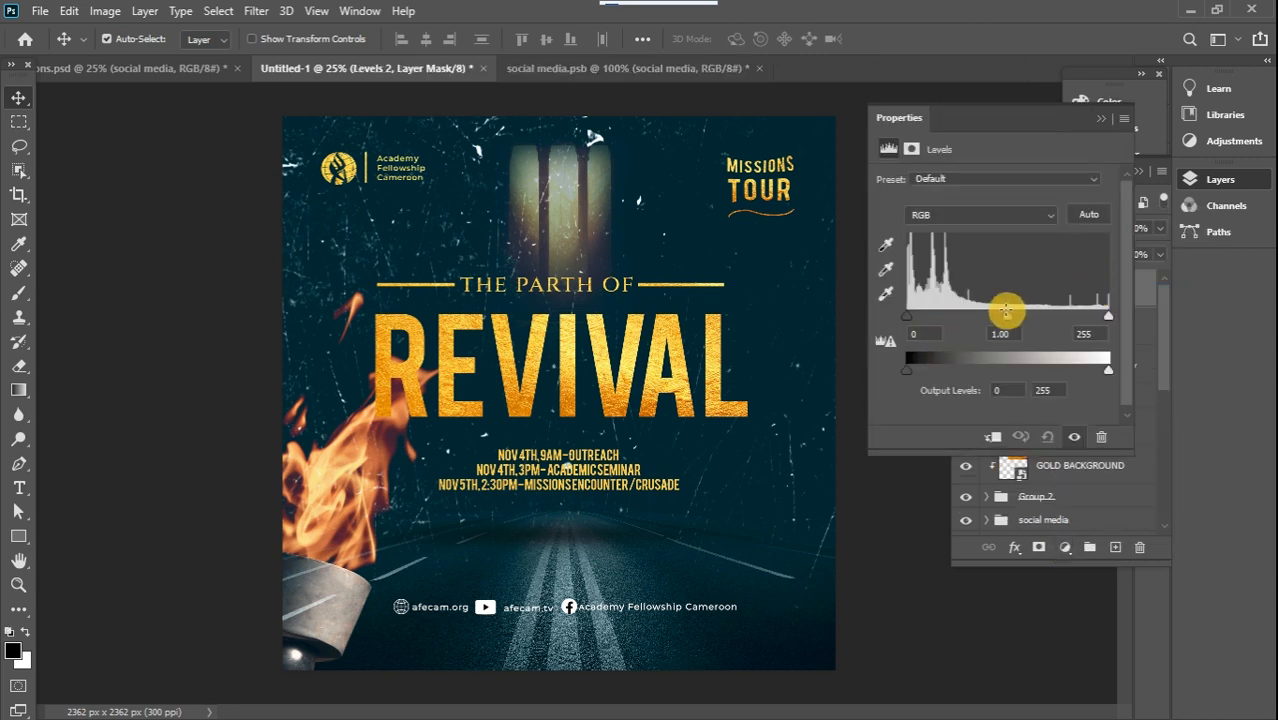
drag(1006, 316, 1012, 318)
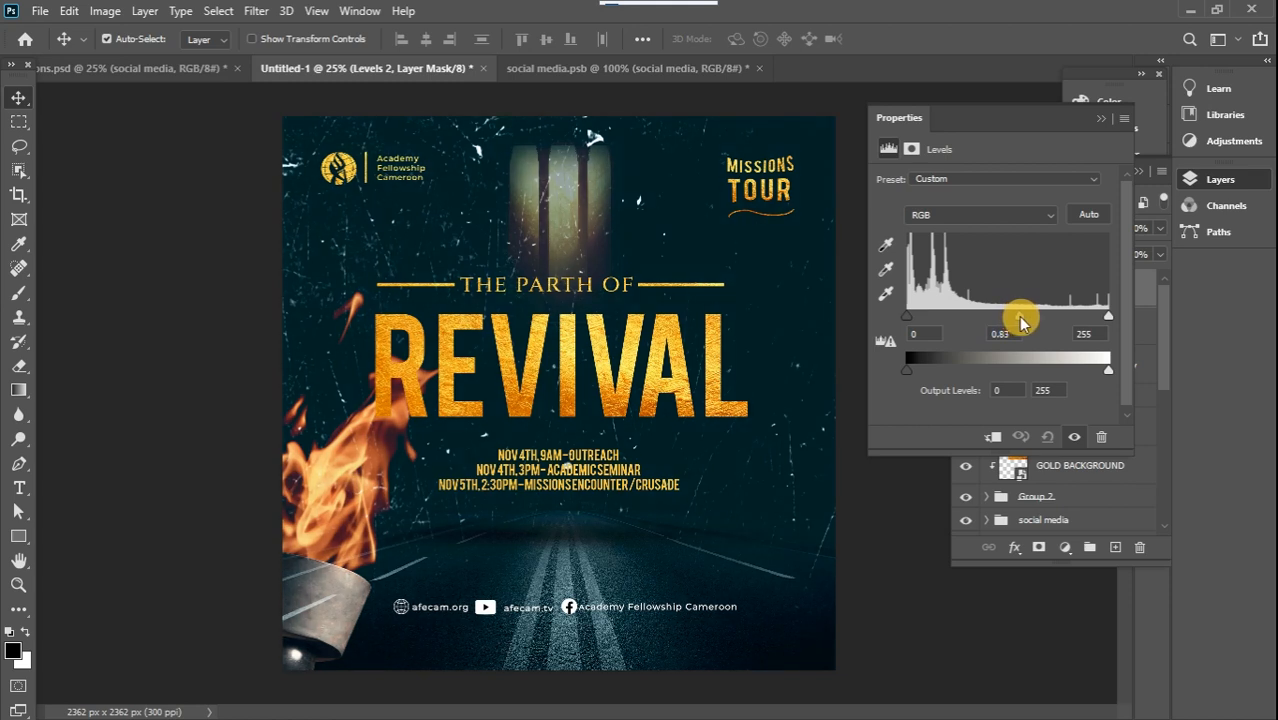
click(1101, 118)
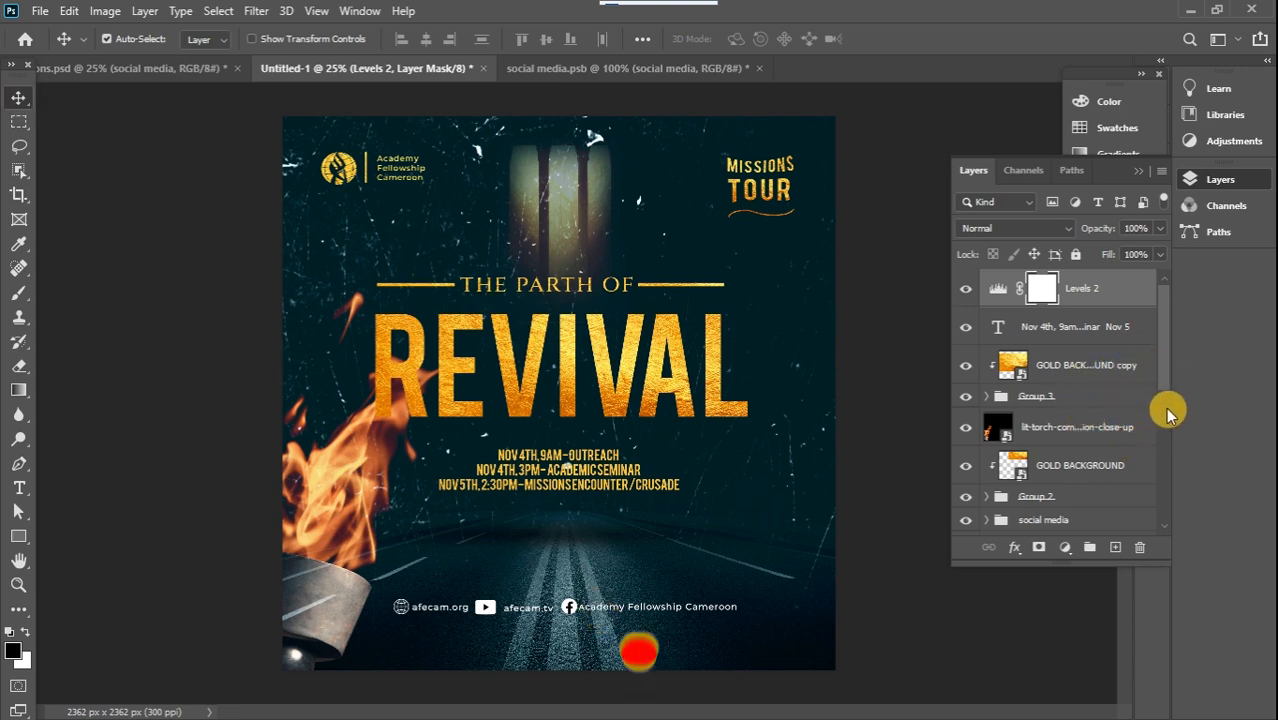
Step: Group all layers from Levels 2 down to stylish-scratch-background and convert the group to a smart object
drag(1158, 372, 1168, 512)
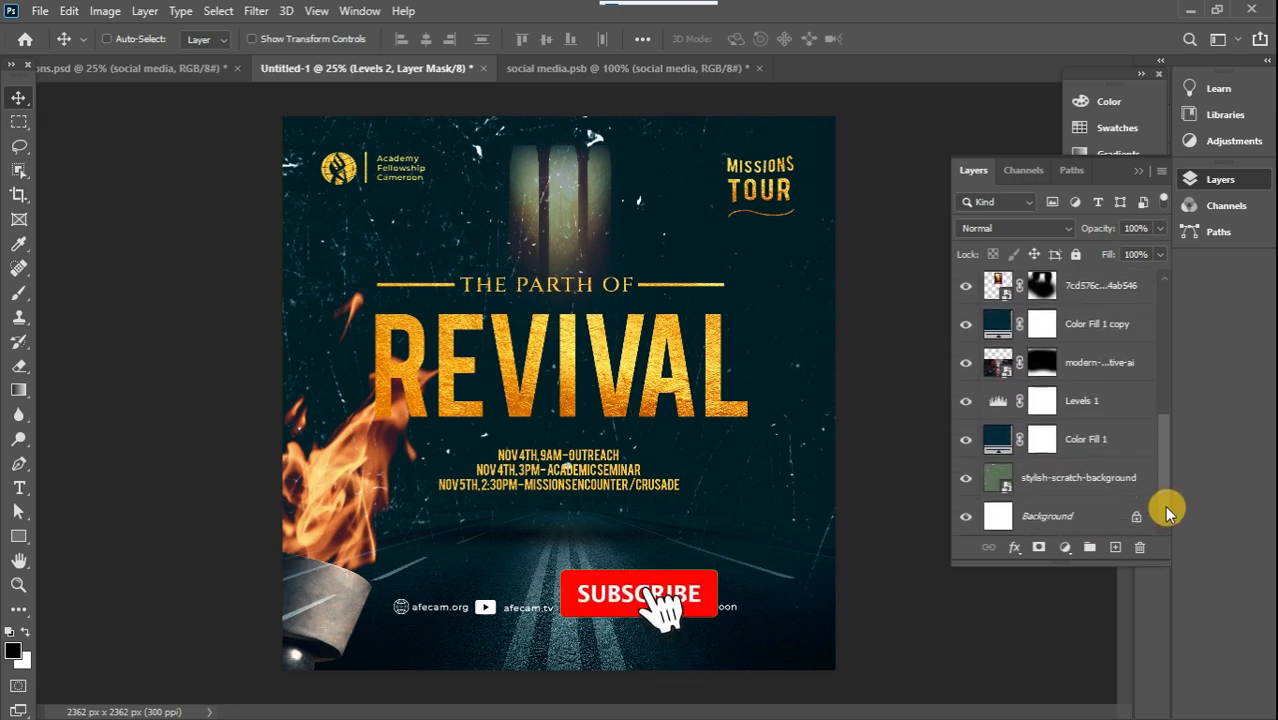
shift+click(1118, 480)
click(1091, 549)
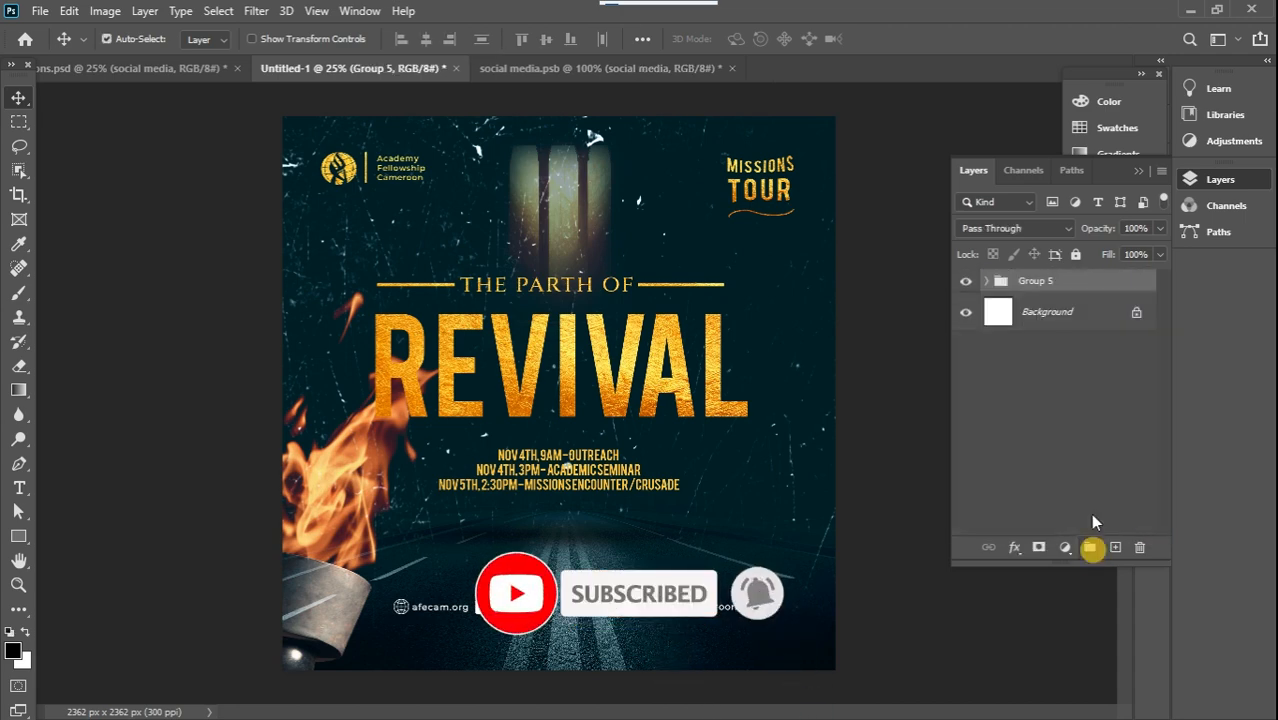
right_click(1090, 291)
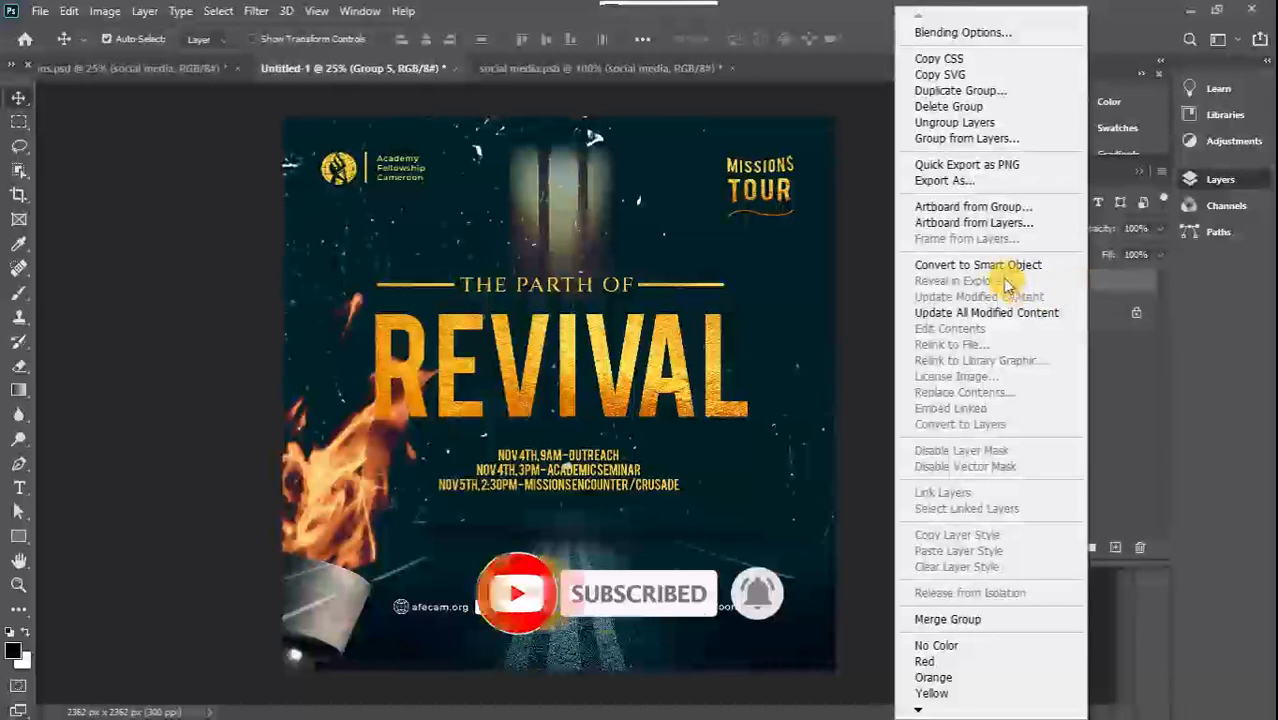
click(1061, 288)
Step: Apply the Camera Raw Filter to the Group 5 smart object with Clarity at +26
click(258, 11)
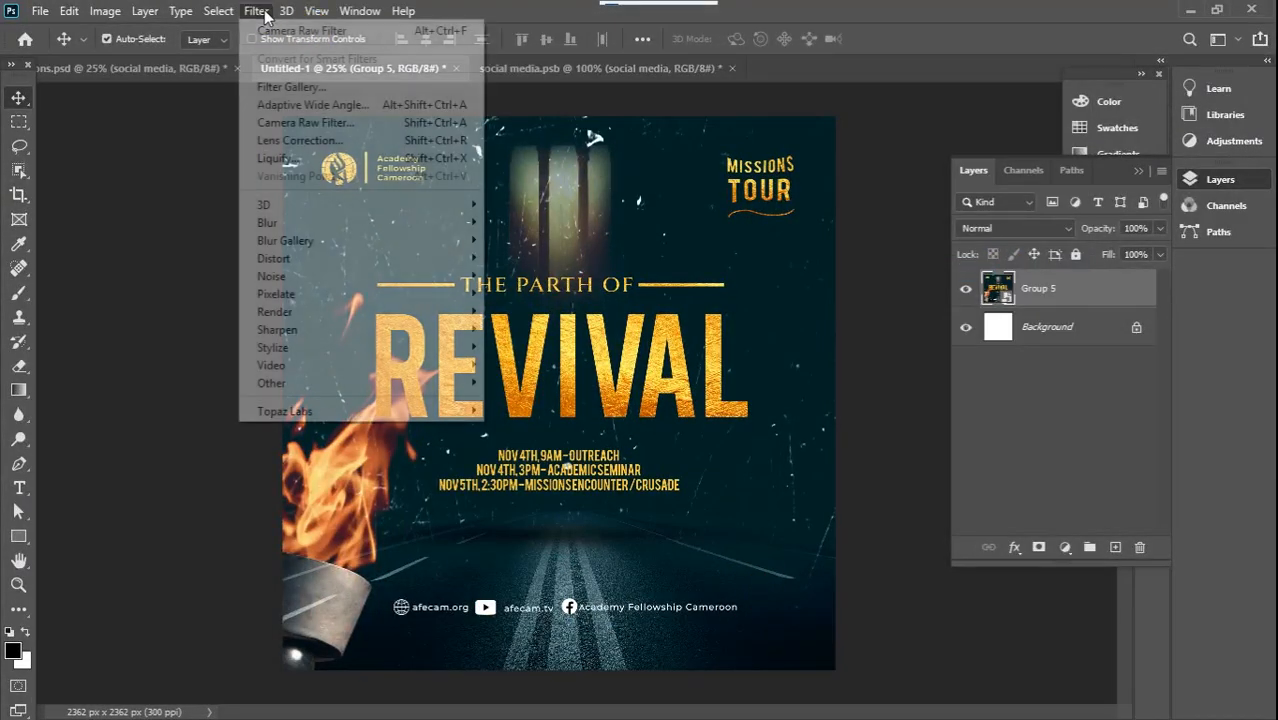
click(330, 145)
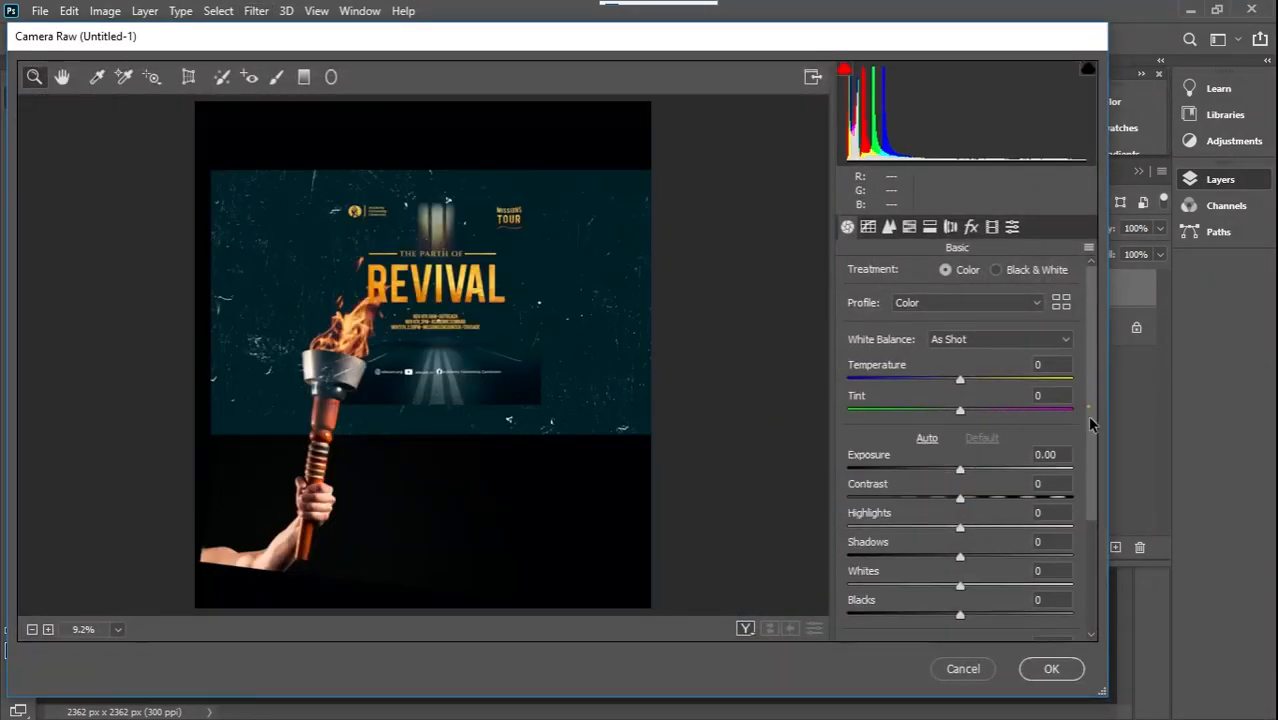
drag(1090, 424, 1098, 551)
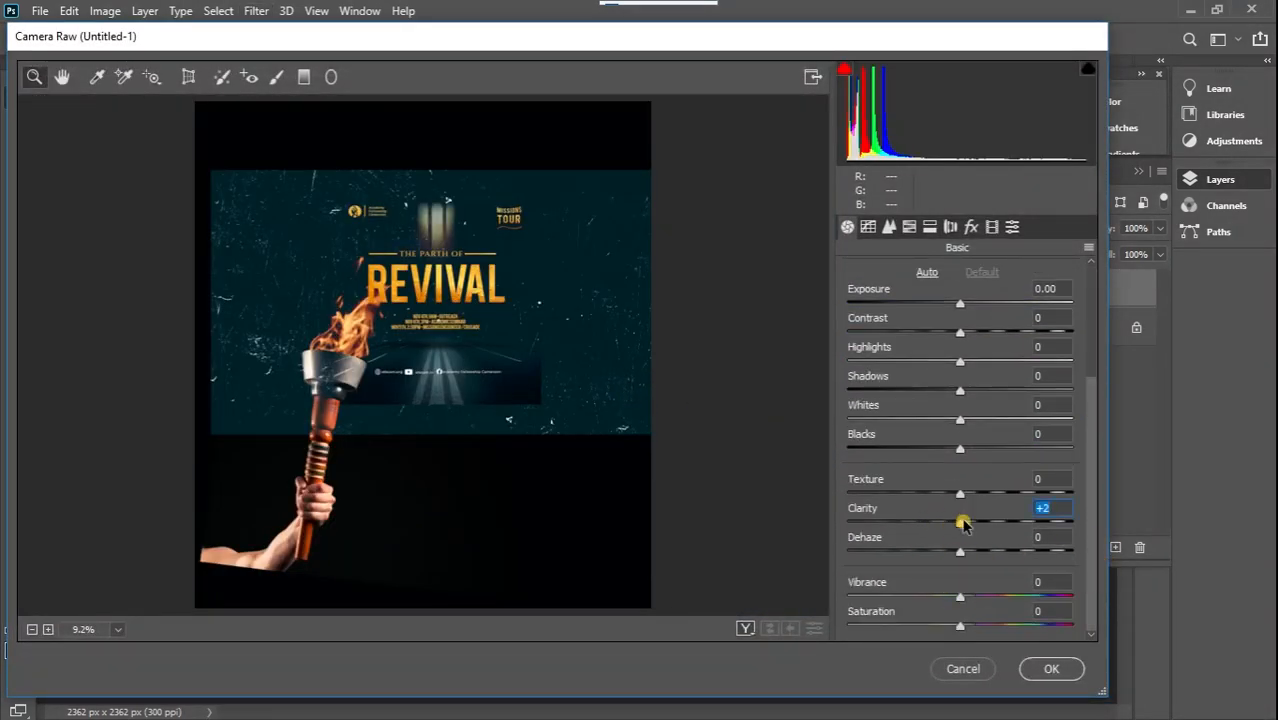
drag(975, 527, 985, 532)
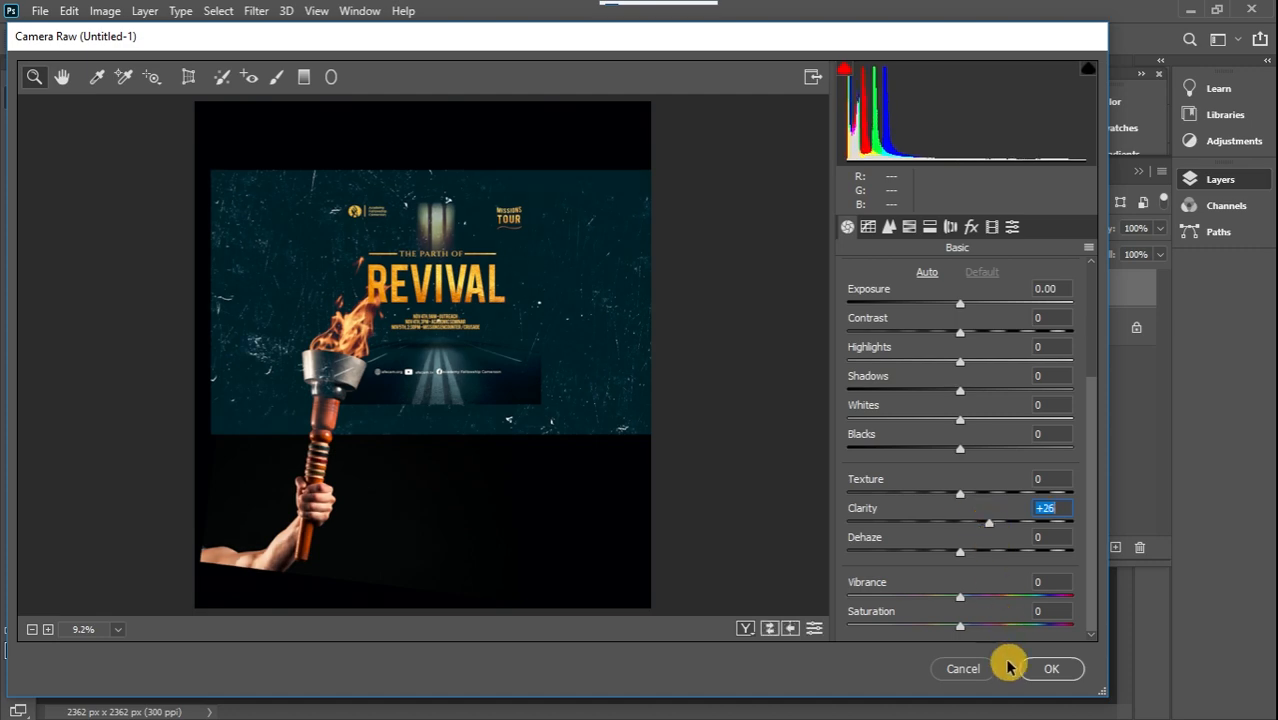
click(1051, 668)
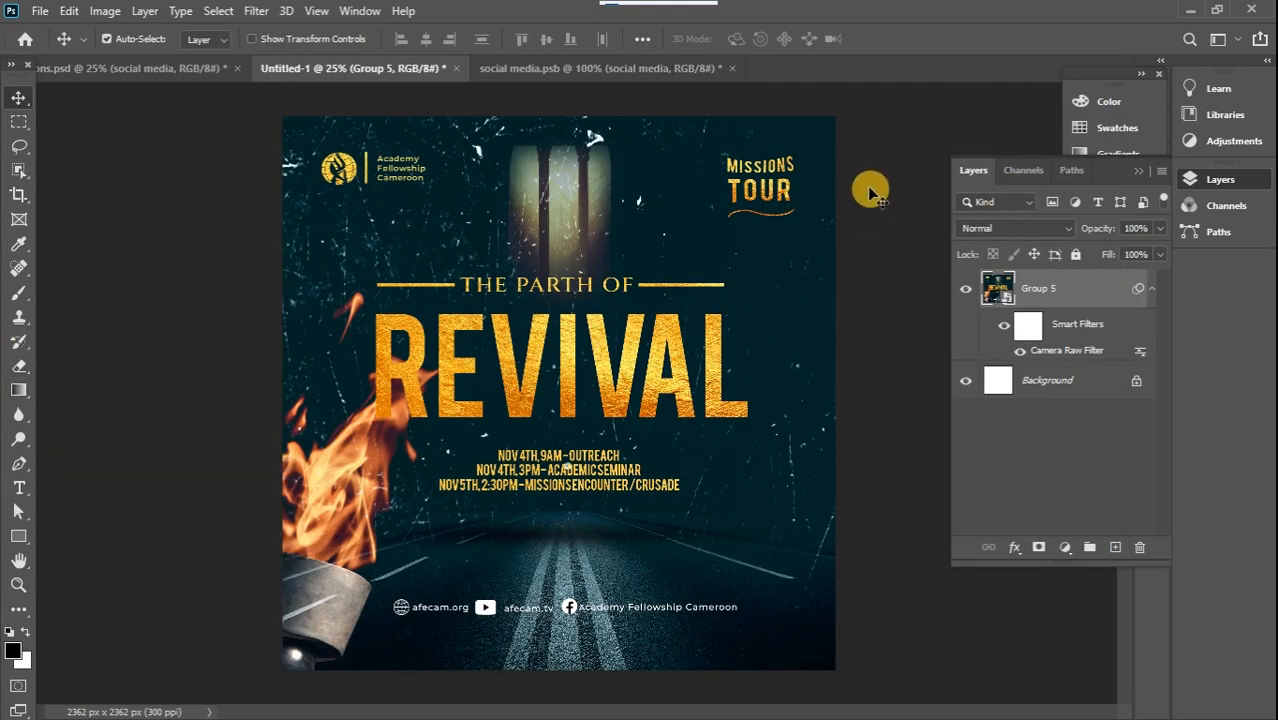